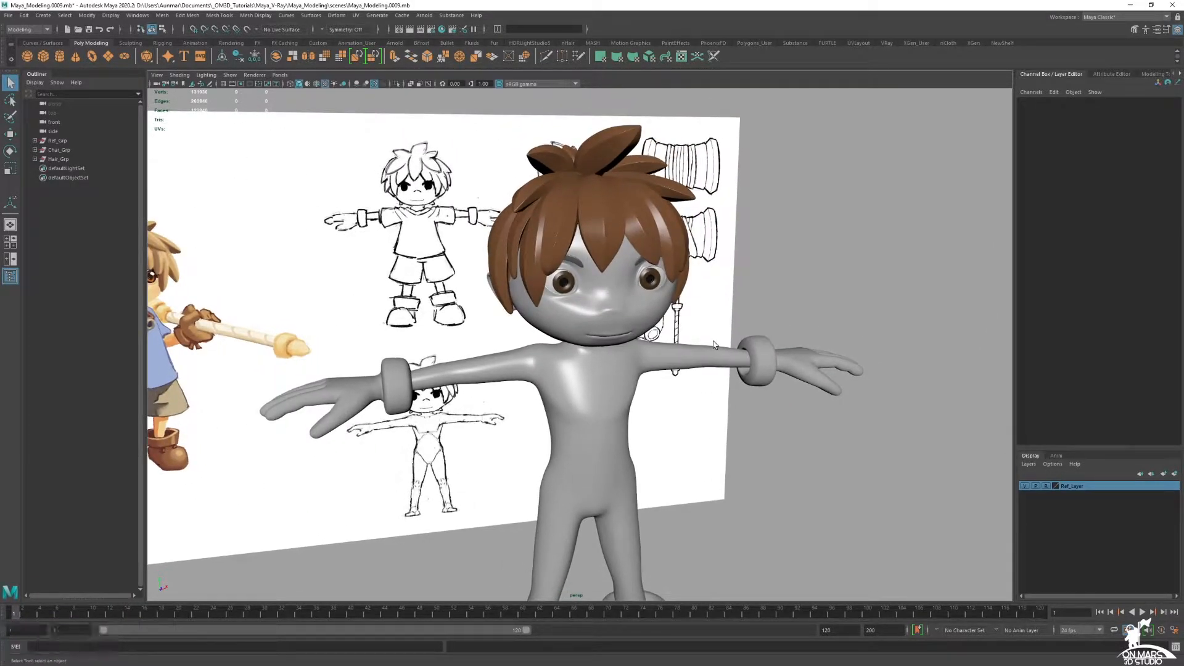
Select the whole character, including the hair, turn off its smooth mesh preview, and clear the selection.
alt+middle_drag(705, 316, 707, 313)
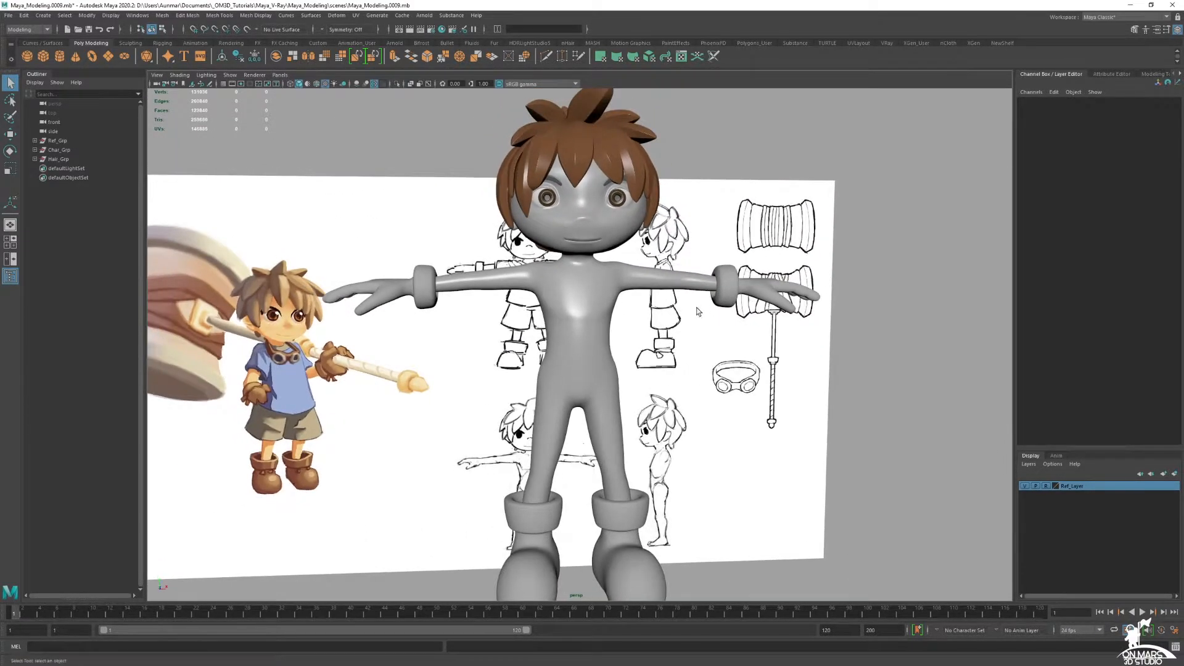
alt+drag(693, 311, 677, 323)
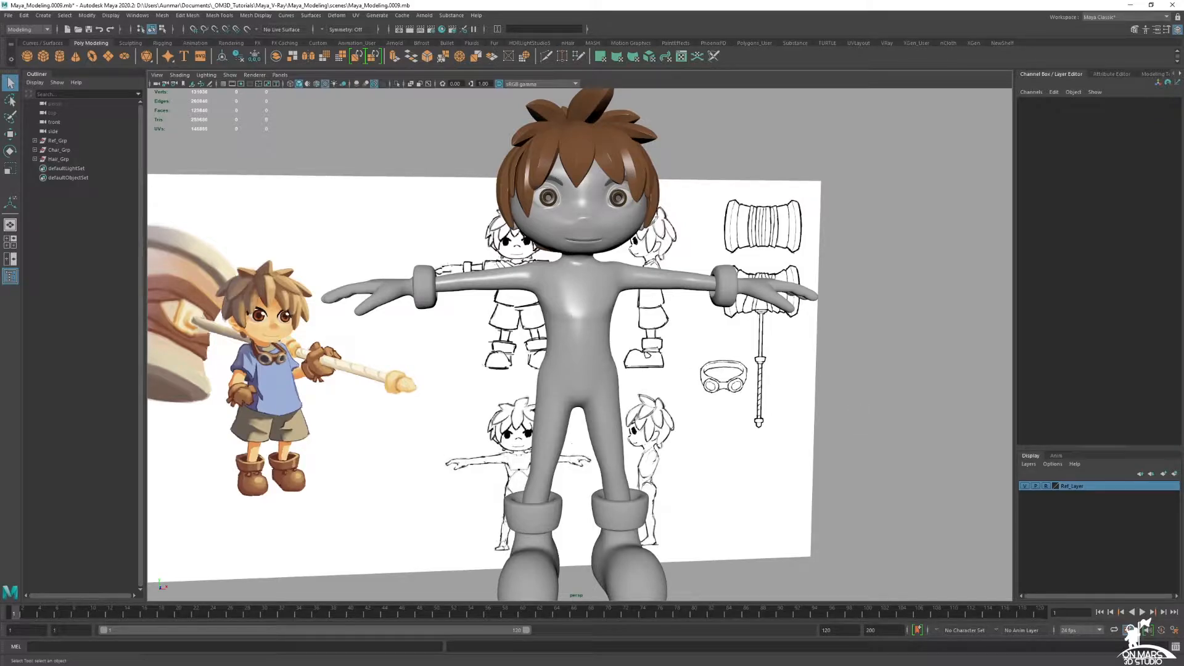
alt+right_drag(632, 317, 723, 383)
drag(618, 395, 318, 162)
alt+drag(687, 298, 782, 259)
key(1)
alt+right_drag(783, 259, 759, 318)
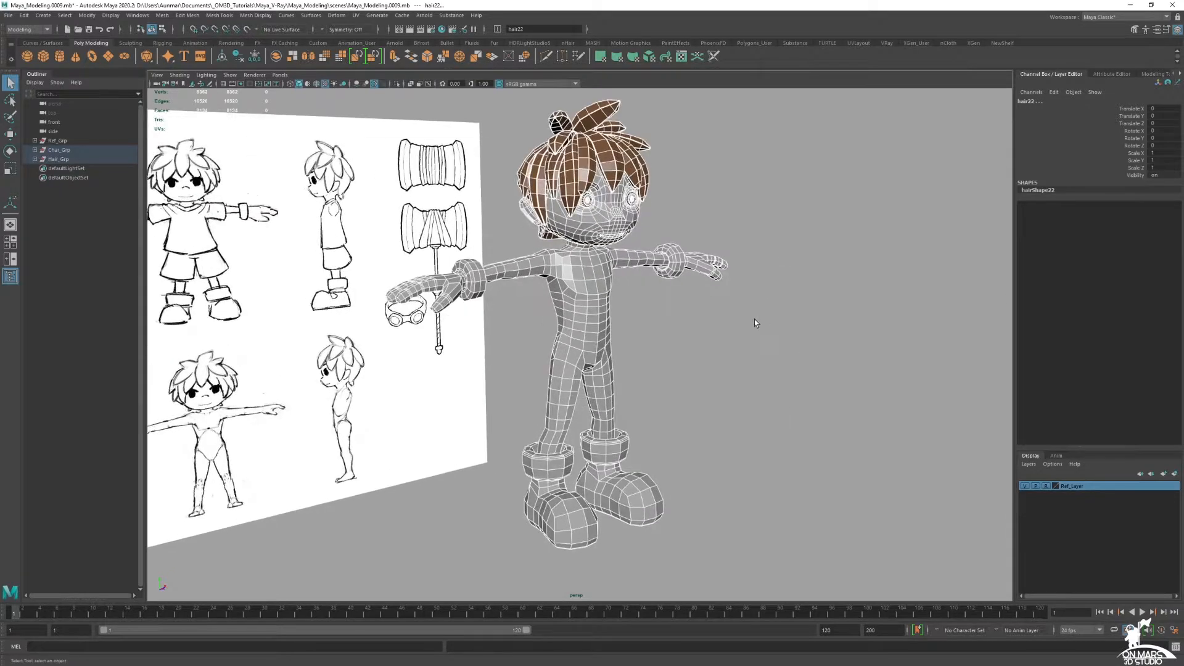
click(820, 303)
alt+drag(820, 303, 761, 312)
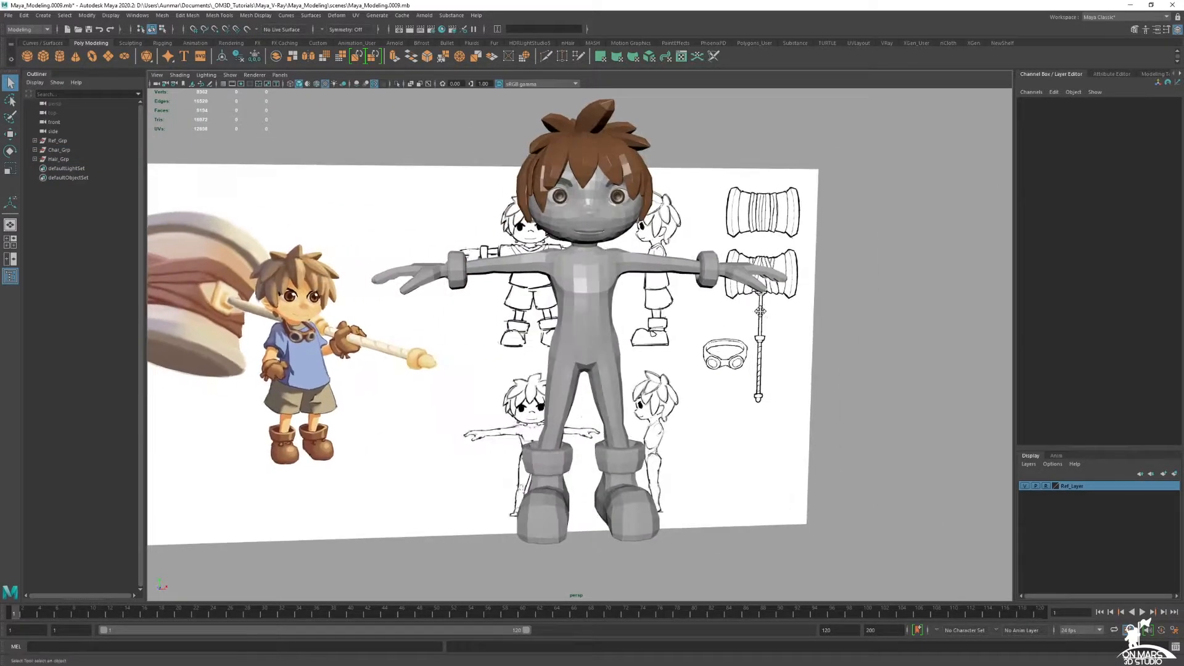
alt+right_drag(761, 311, 778, 335)
Select the body mesh in the front view and make it the live surface.
key(space)
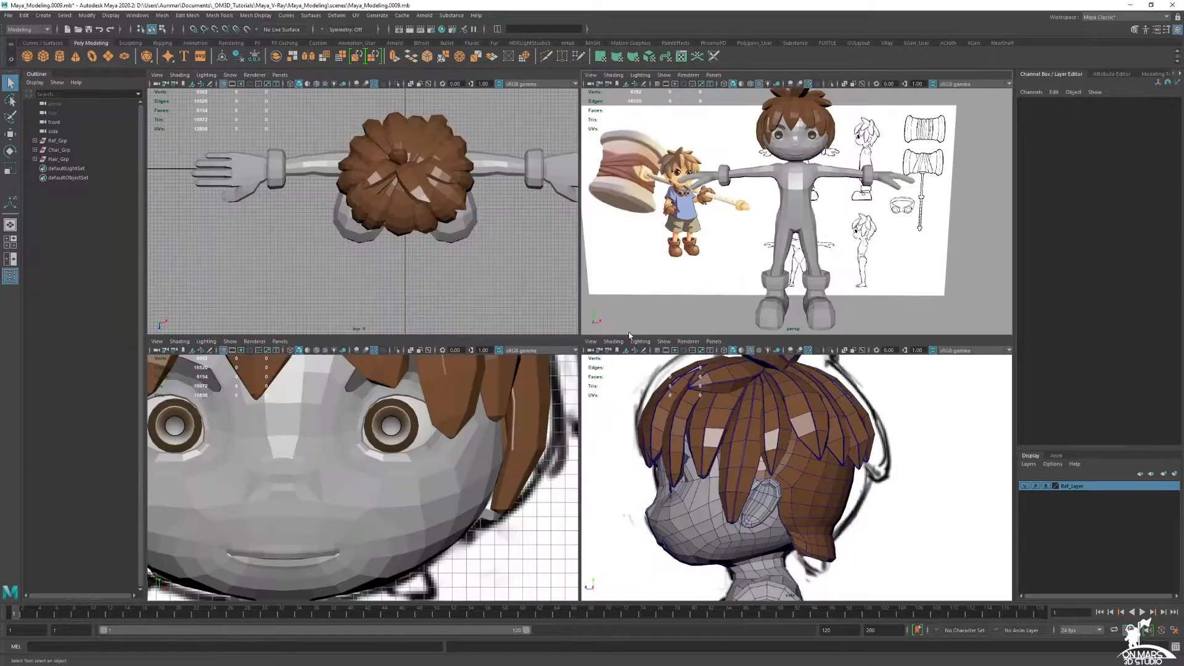
key(space)
alt+middle_drag(683, 381, 690, 377)
alt+right_drag(690, 377, 626, 506)
mouse_move(626, 506)
alt+middle_down()
mouse_move(610, 466)
mouse_move(660, 331)
alt+middle_up()
key(alt+x)
key(alt+x)
click(634, 386)
scroll(648, 285, down, 2)
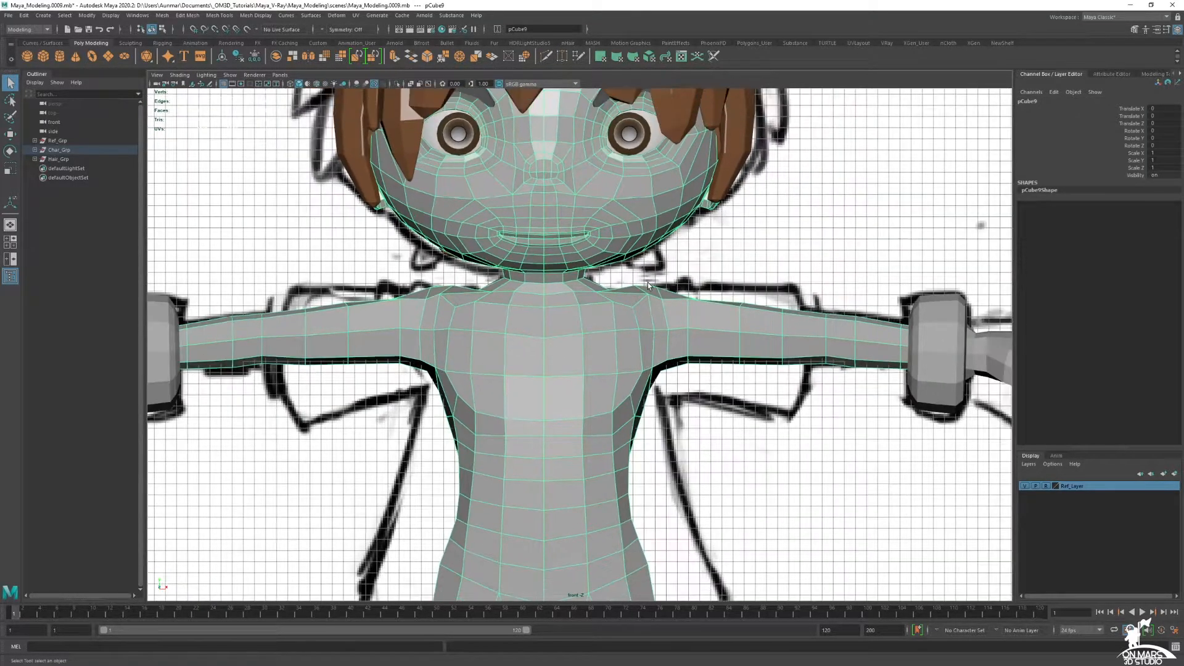
alt+middle_drag(573, 332, 611, 277)
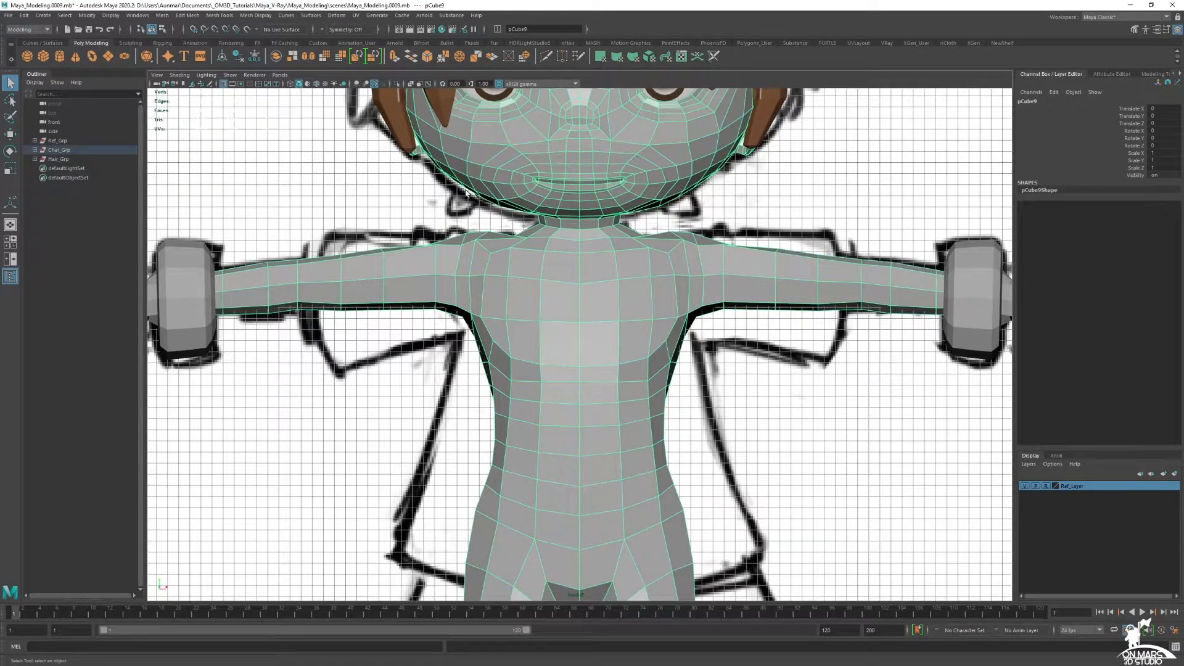
click(247, 29)
Show the Modeling Toolkit and activate the Quad Draw tool.
alt+middle_drag(730, 327, 603, 273)
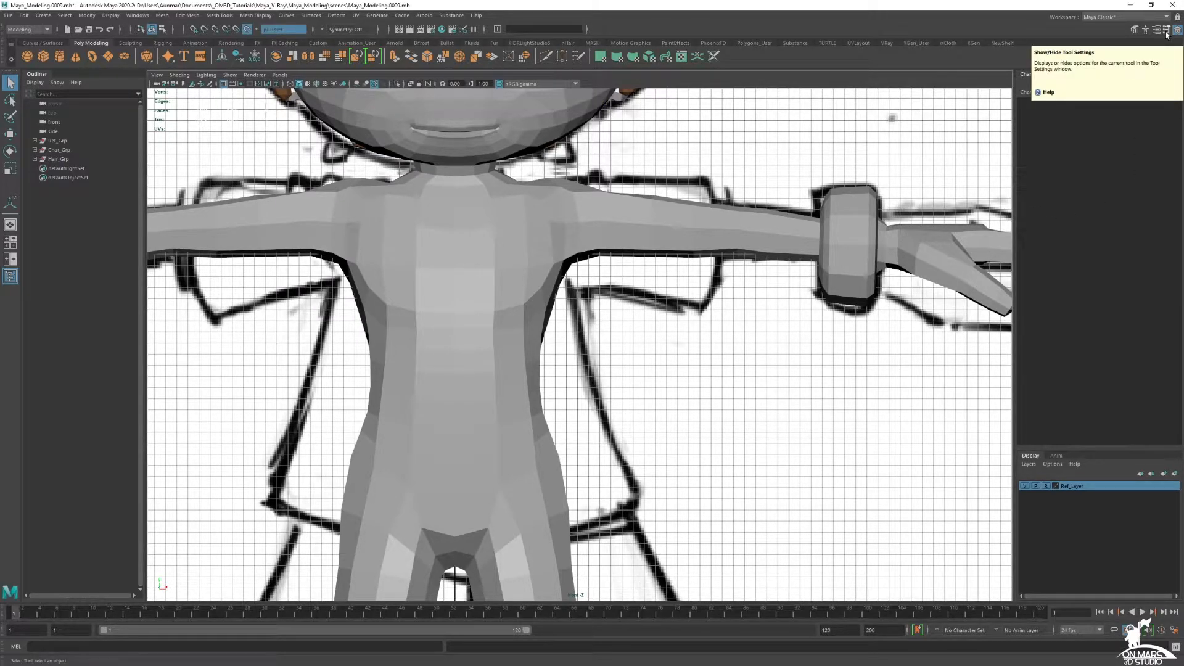
click(1136, 31)
alt+middle_drag(678, 333, 725, 293)
alt+right_drag(724, 293, 633, 218)
alt+middle_drag(580, 215, 594, 252)
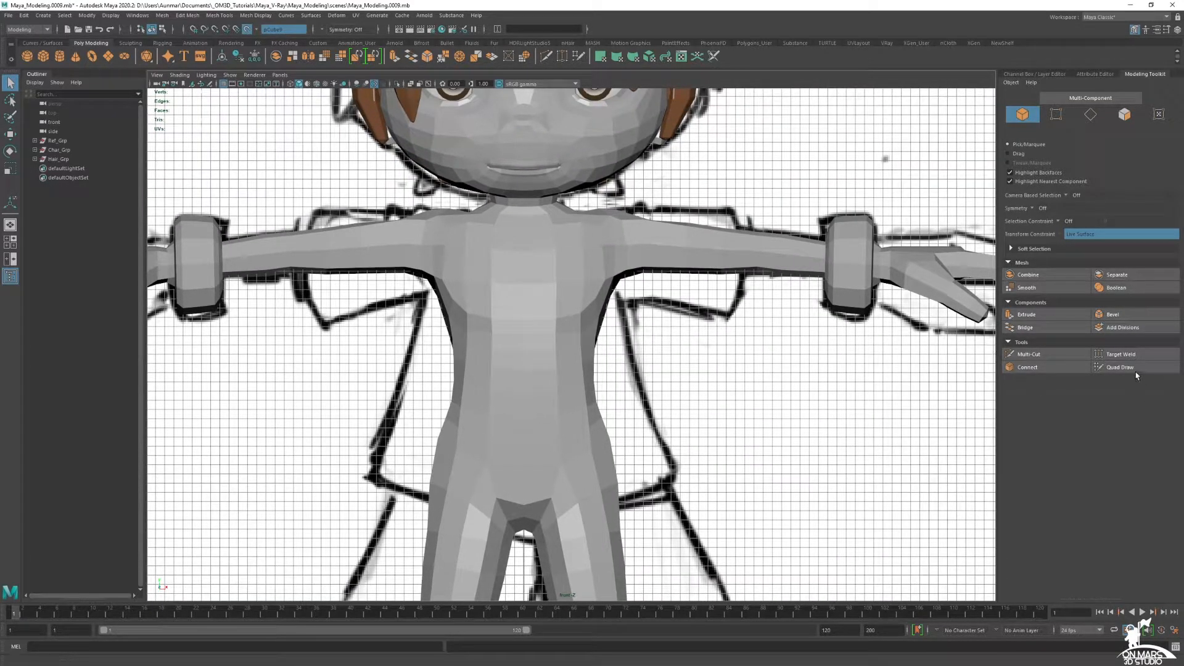
click(1120, 367)
Show wireframe on shaded and draw two neckline quads from the chest centre line toward the character's left shoulder.
alt+right_drag(469, 265, 499, 255)
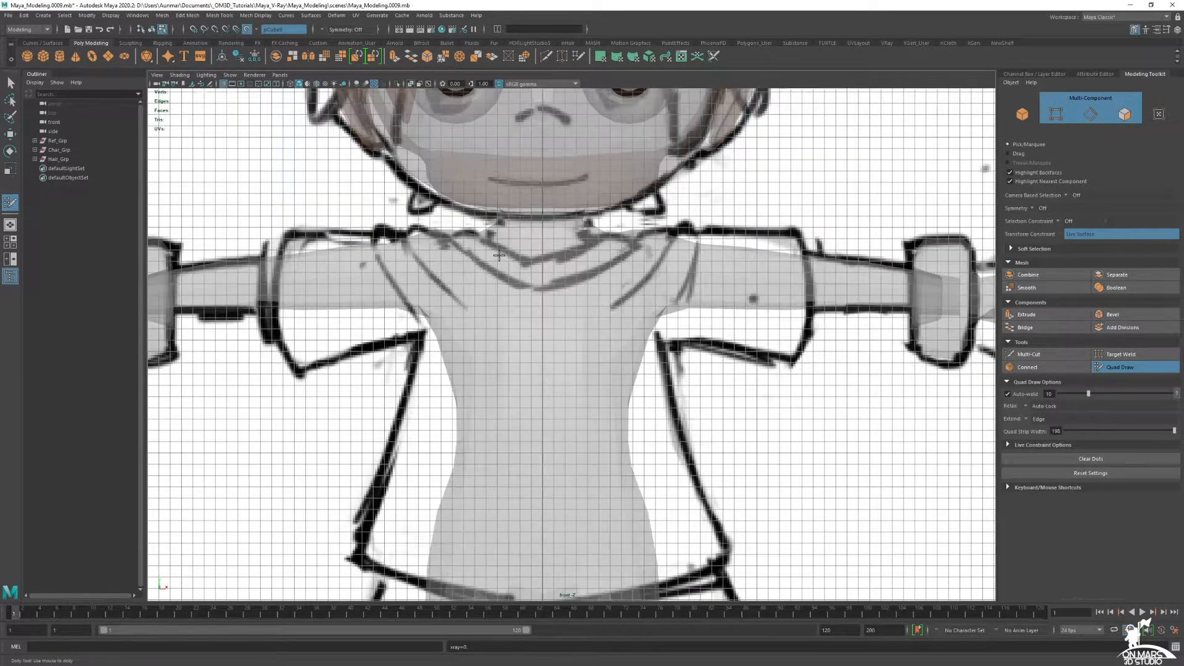
scroll(522, 254, up, 2)
alt+middle_drag(513, 202, 572, 321)
scroll(578, 331, up, 3)
key(alt+x)
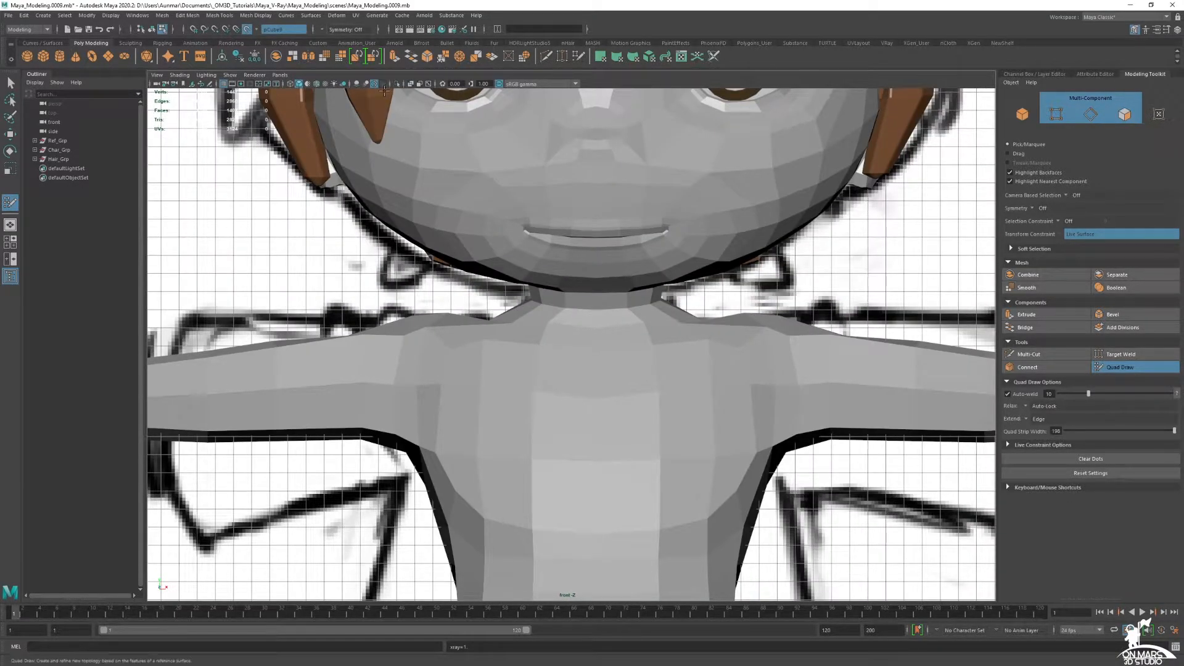
click(317, 84)
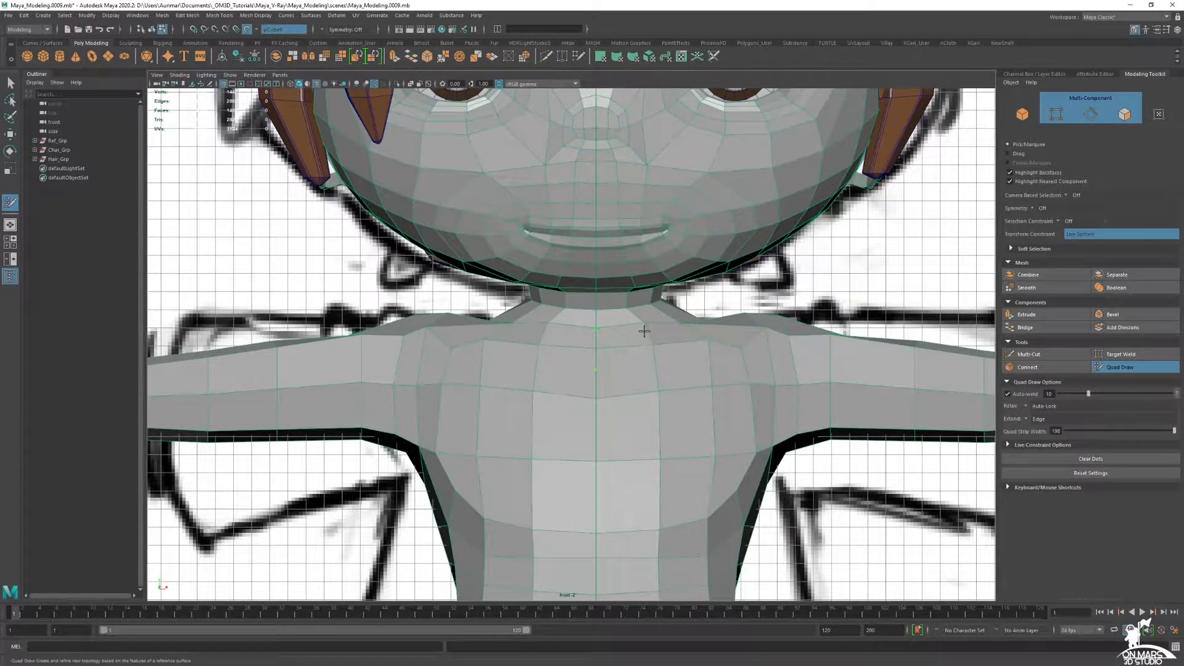
click(660, 359)
shift+click(629, 339)
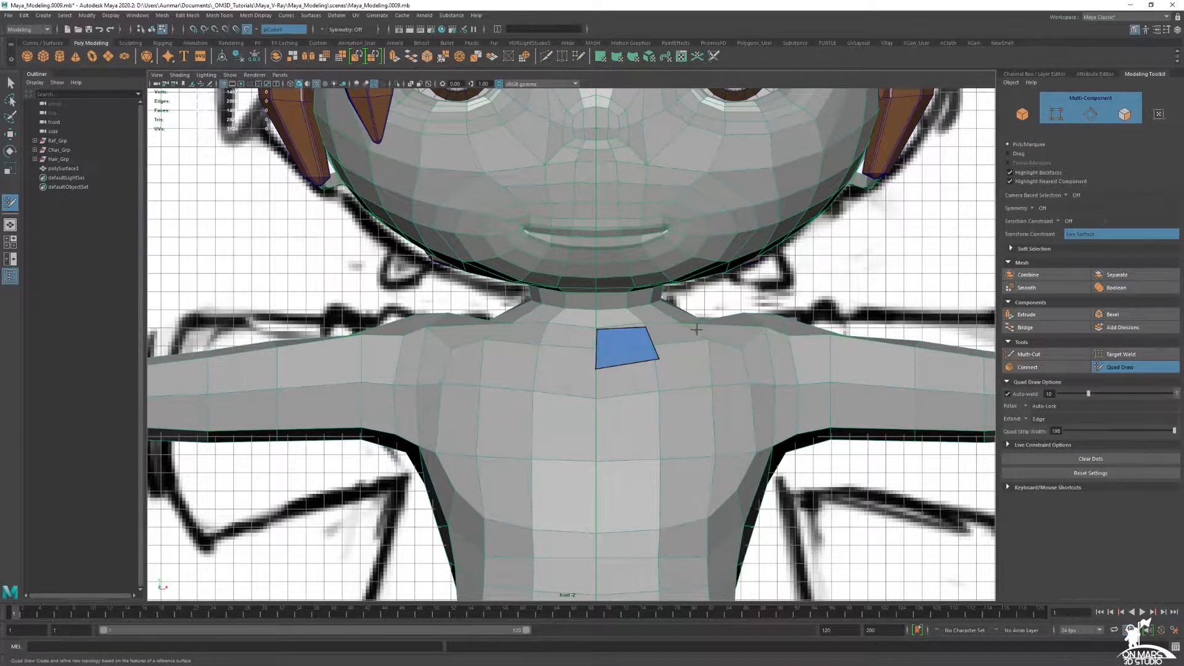
click(711, 347)
shift+click(688, 344)
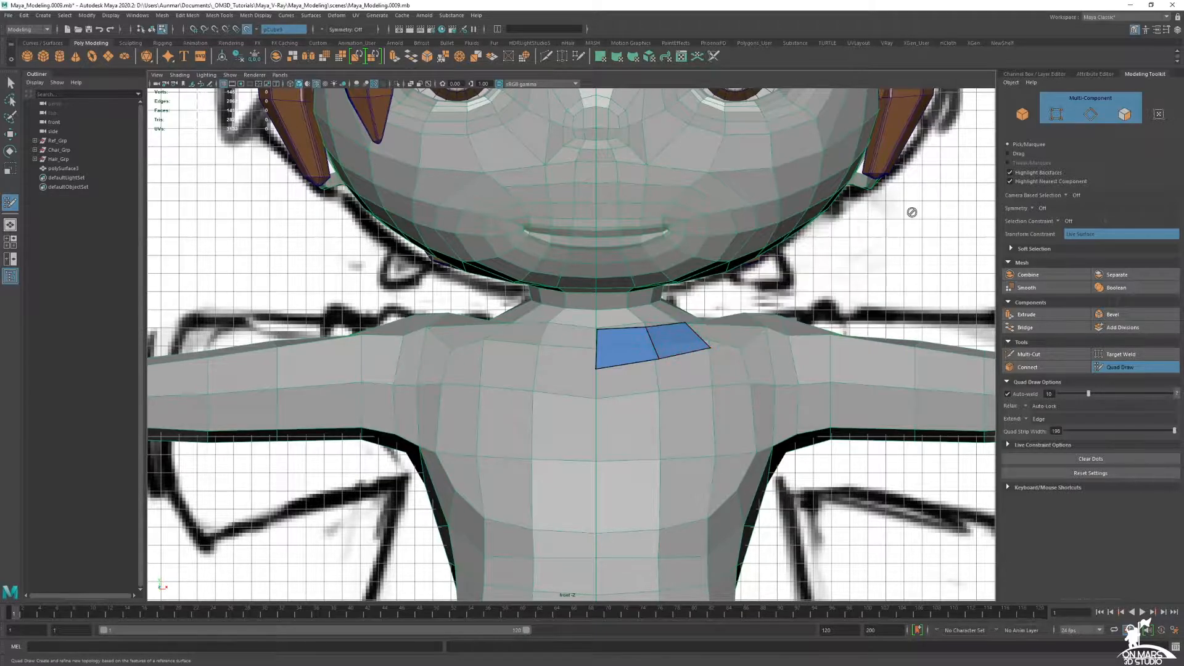
Extend the quad strip in perspective over the left shoulder and around to the middle of the upper back.
key(space)
key(space)
alt+drag(890, 225, 614, 245)
alt+middle_drag(614, 244, 629, 307)
scroll(629, 306, up, 3)
scroll(604, 314, up, 3)
alt+drag(629, 306, 584, 339)
alt+middle_drag(584, 339, 578, 367)
alt+drag(578, 367, 546, 321)
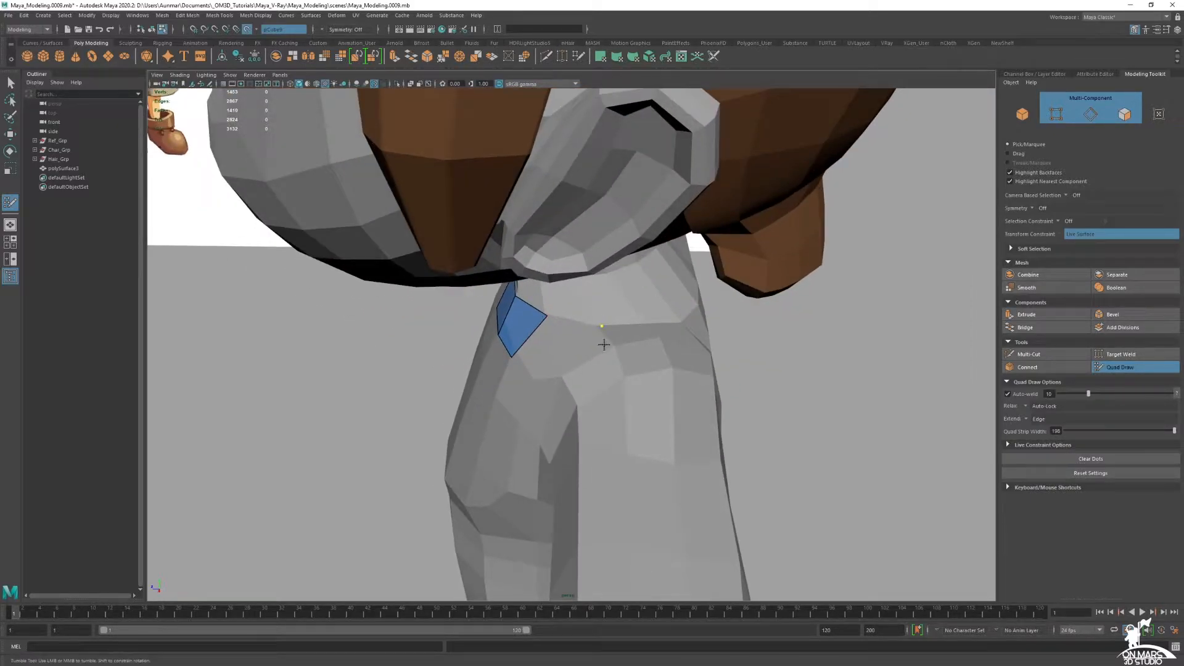
mouse_move(678, 378)
alt+mouse_down()
mouse_move(573, 370)
mouse_move(571, 320)
mouse_move(630, 337)
alt+mouse_up()
shift+click(578, 388)
shift+click(563, 341)
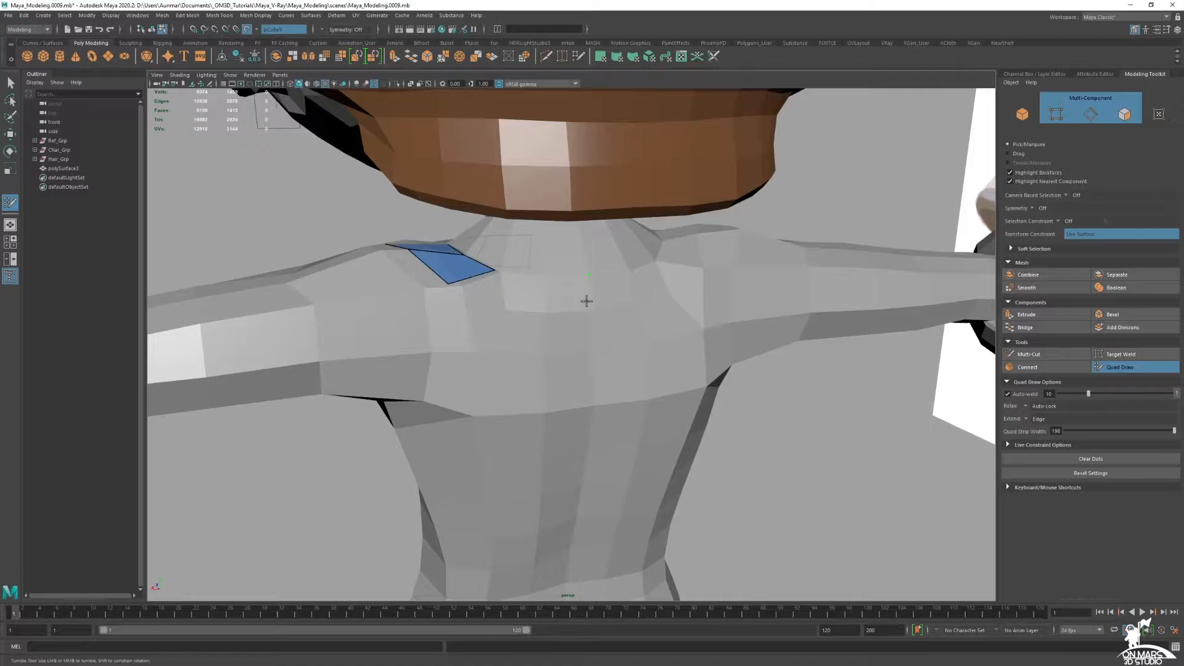
shift+click(539, 296)
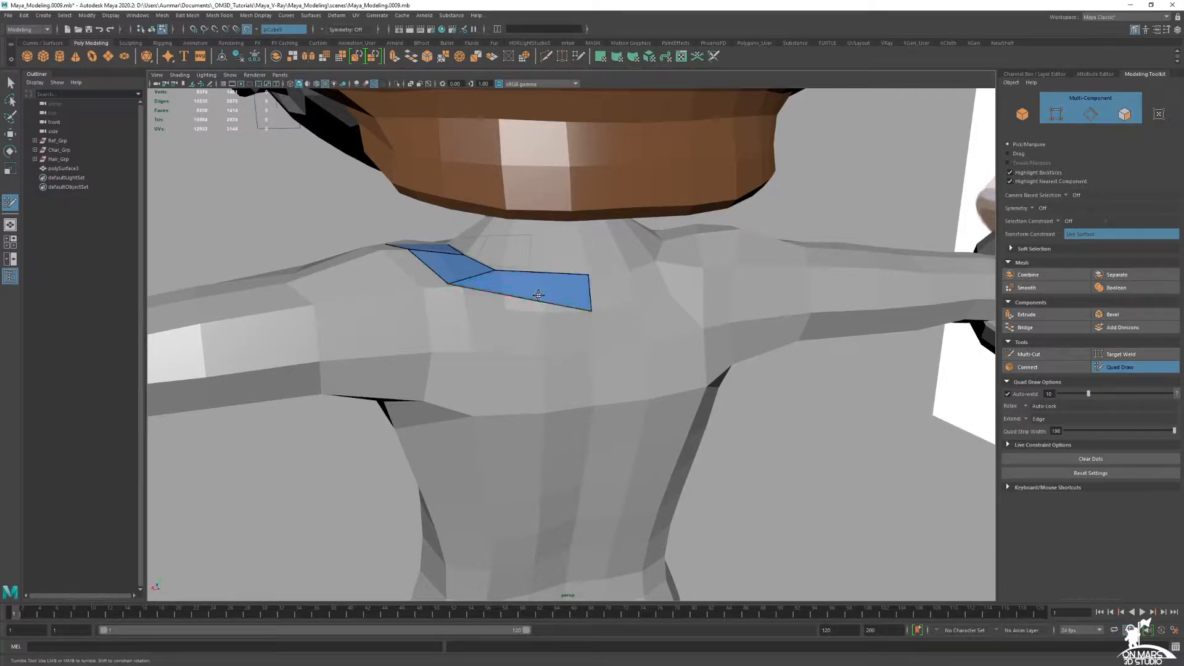
Insert an edge across the wide back quad of the strip and adjust its position, leaving Quad Draw.
ctrl+click(537, 285)
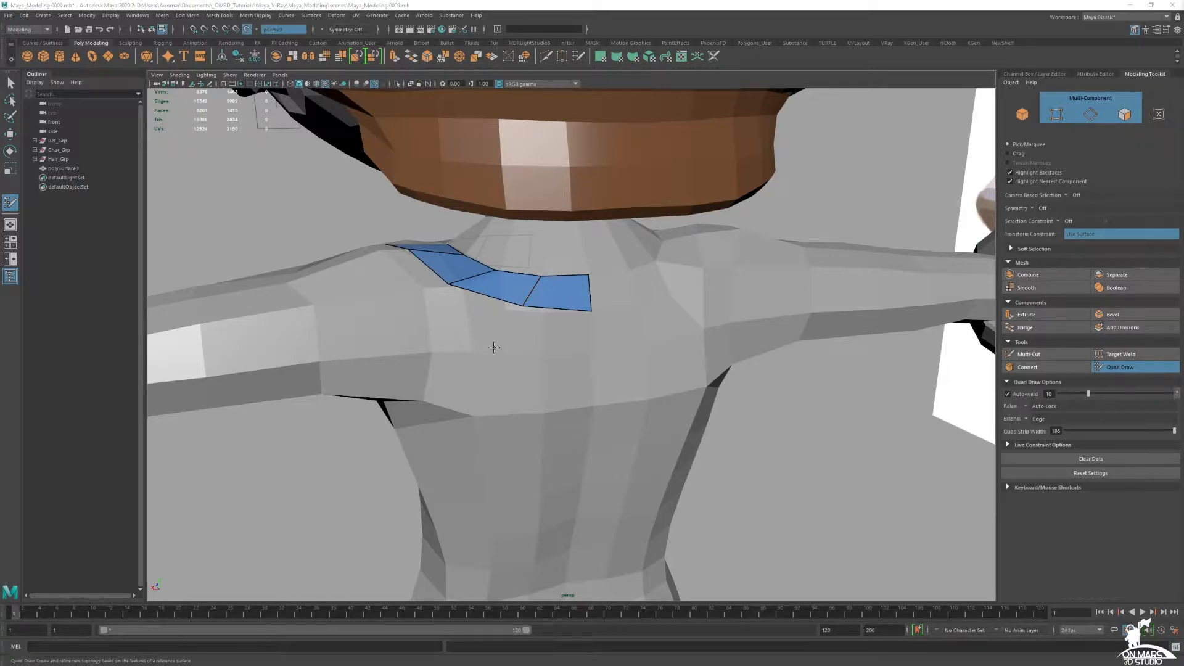
mouse_move(520, 302)
mouse_down()
mouse_move(607, 321)
mouse_move(610, 341)
mouse_move(786, 320)
mouse_move(691, 327)
mouse_move(709, 277)
mouse_move(795, 275)
mouse_move(558, 290)
mouse_up()
key(q)
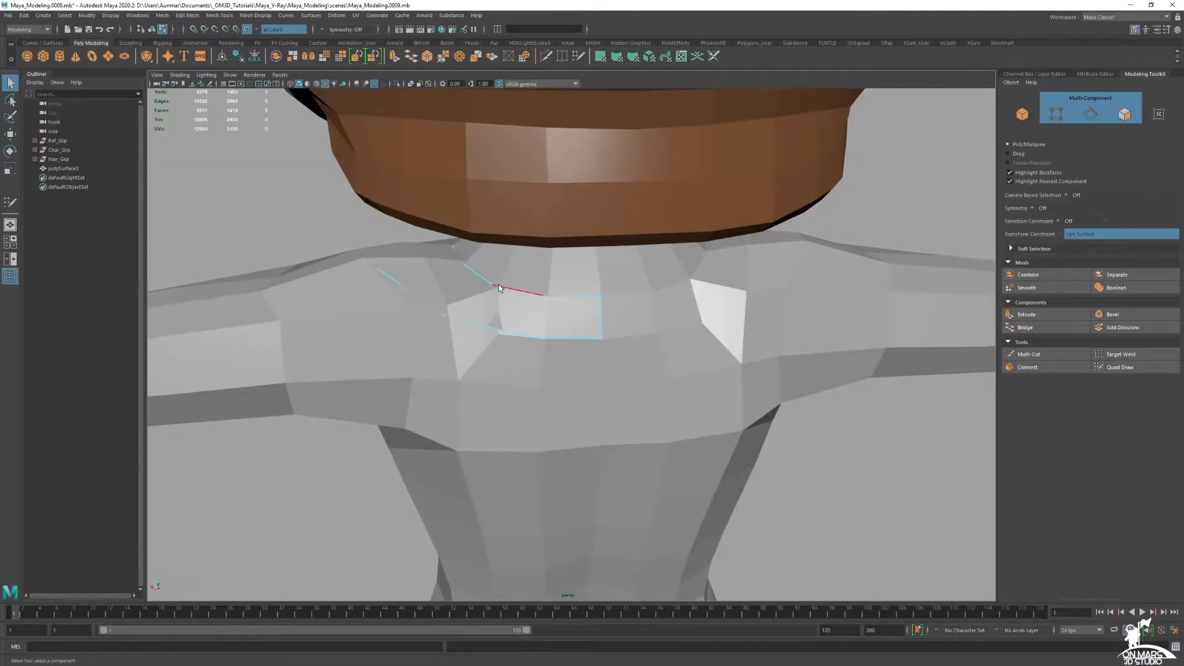
Select the neckline strip as an object and turn off the live surface on the body.
right_drag(549, 286, 576, 228)
alt+drag(452, 318, 649, 312)
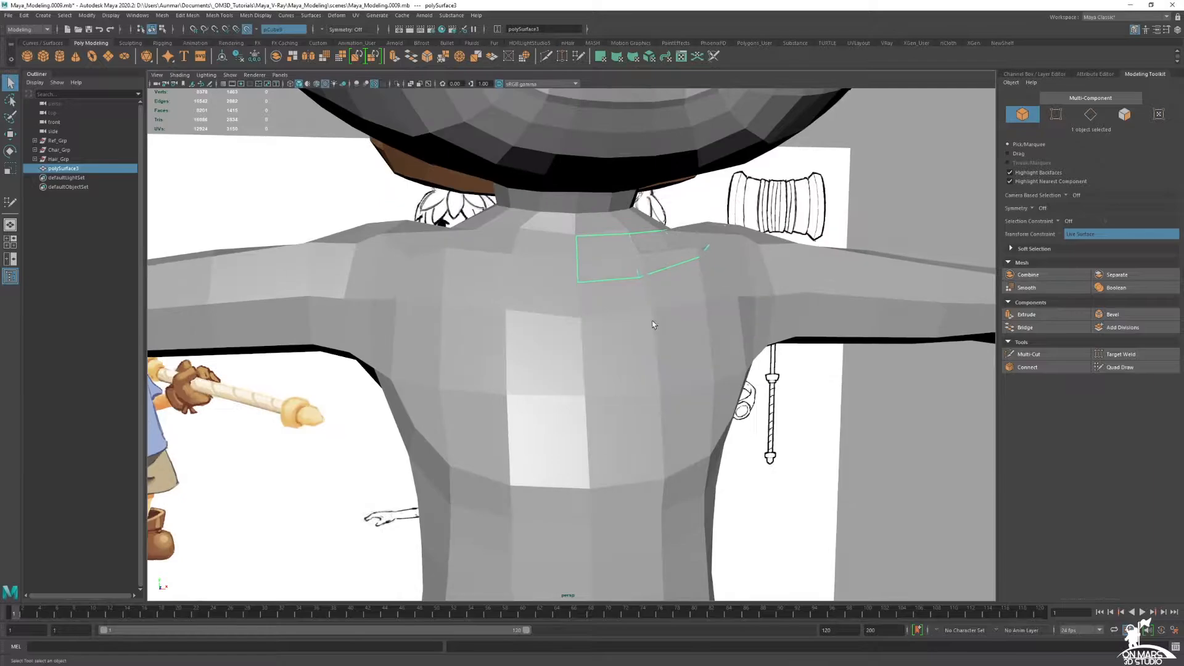
key(space)
key(space)
key(space)
click(247, 29)
key(space)
Flatten the strip's centre vertices into one vertical line in the front view and snap them to the grid centre line.
right_drag(765, 269, 615, 435)
key(alt+x)
drag(627, 407, 533, 284)
alt+middle_drag(624, 316, 607, 295)
scroll(608, 298, up, 1)
key(r)
drag(619, 326, 313, 300)
key(w)
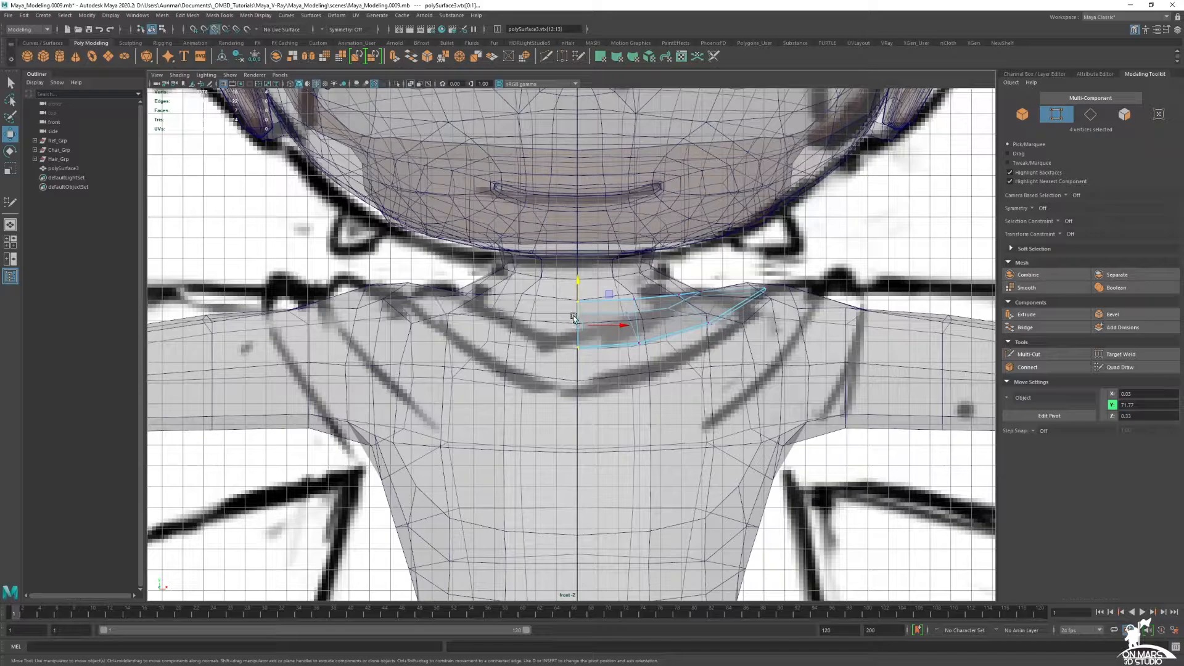
click(194, 29)
drag(622, 327, 578, 326)
key(q)
Mirror the neckline strip across the world X axis with cut geometry, combining it with the original and merging border vertices.
key(space)
key(space)
alt+drag(775, 232, 609, 261)
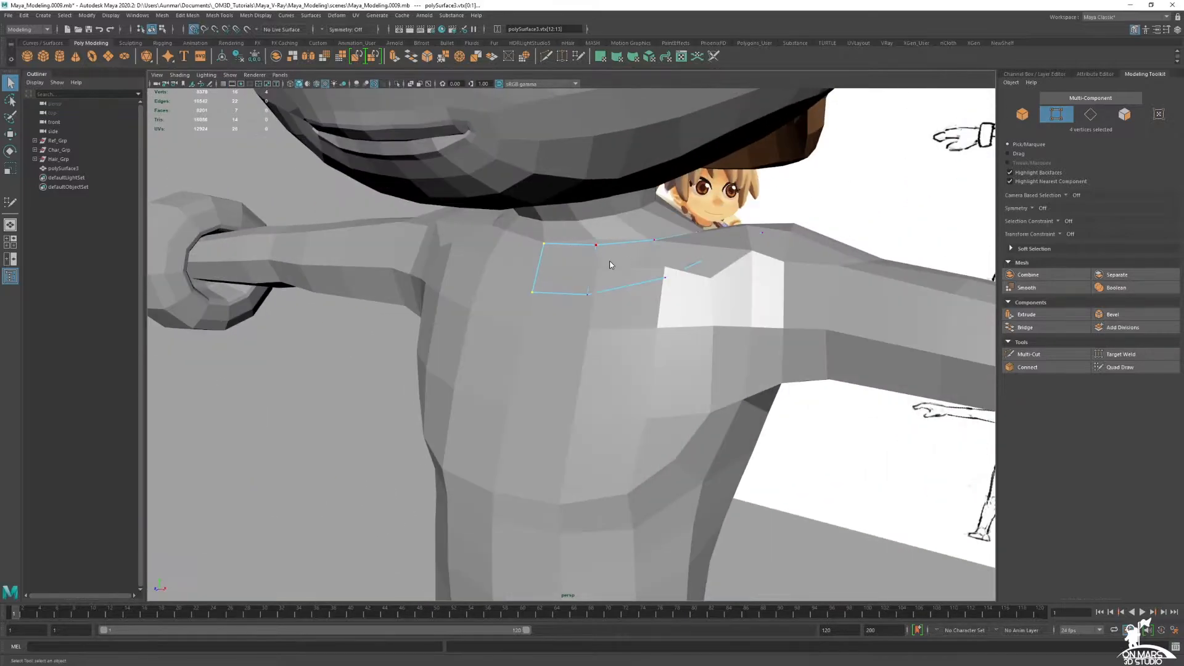
right_drag(610, 262, 632, 250)
shift+right_drag(356, 380, 357, 382)
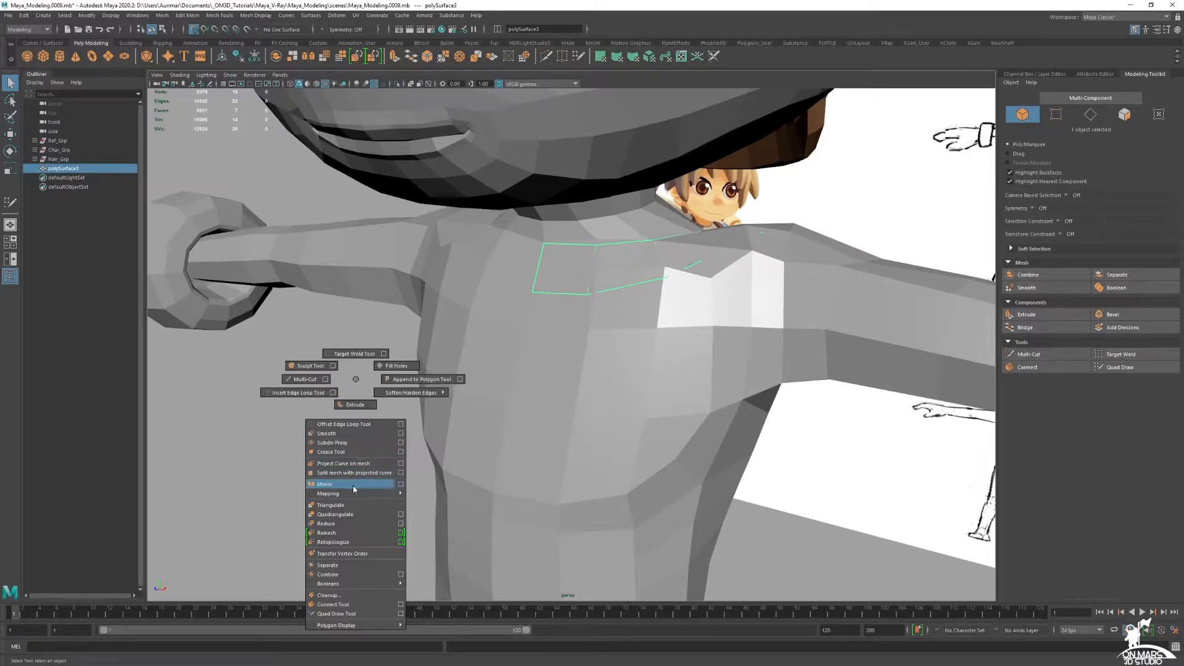
shift+right_drag(354, 485, 398, 485)
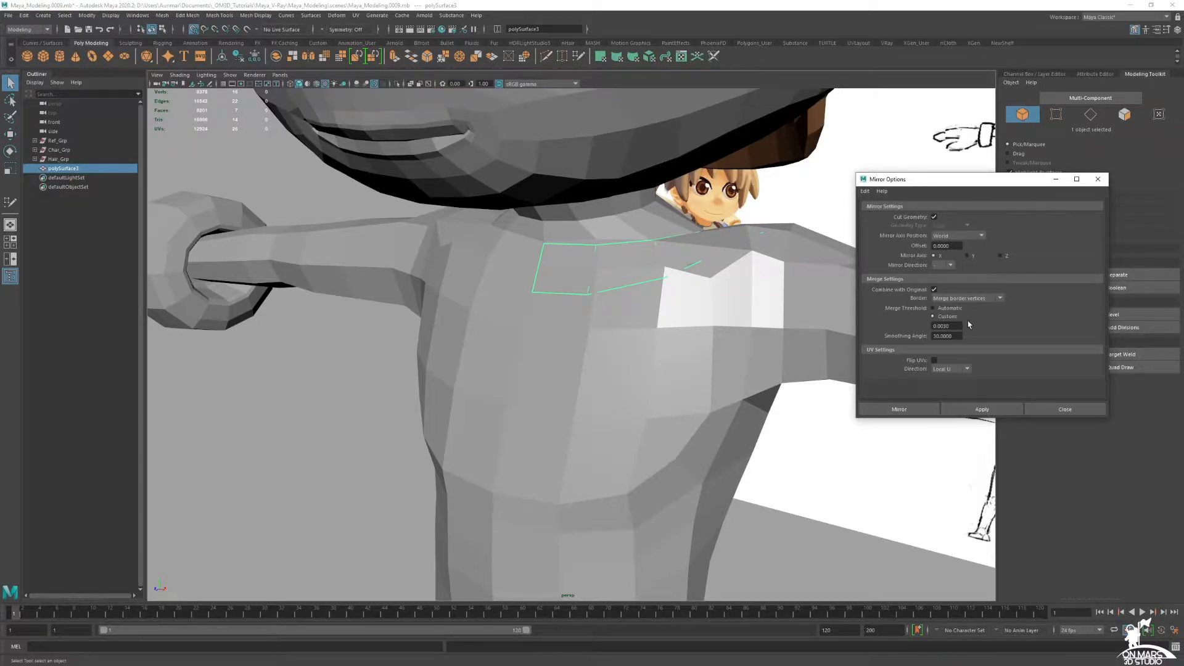
click(983, 406)
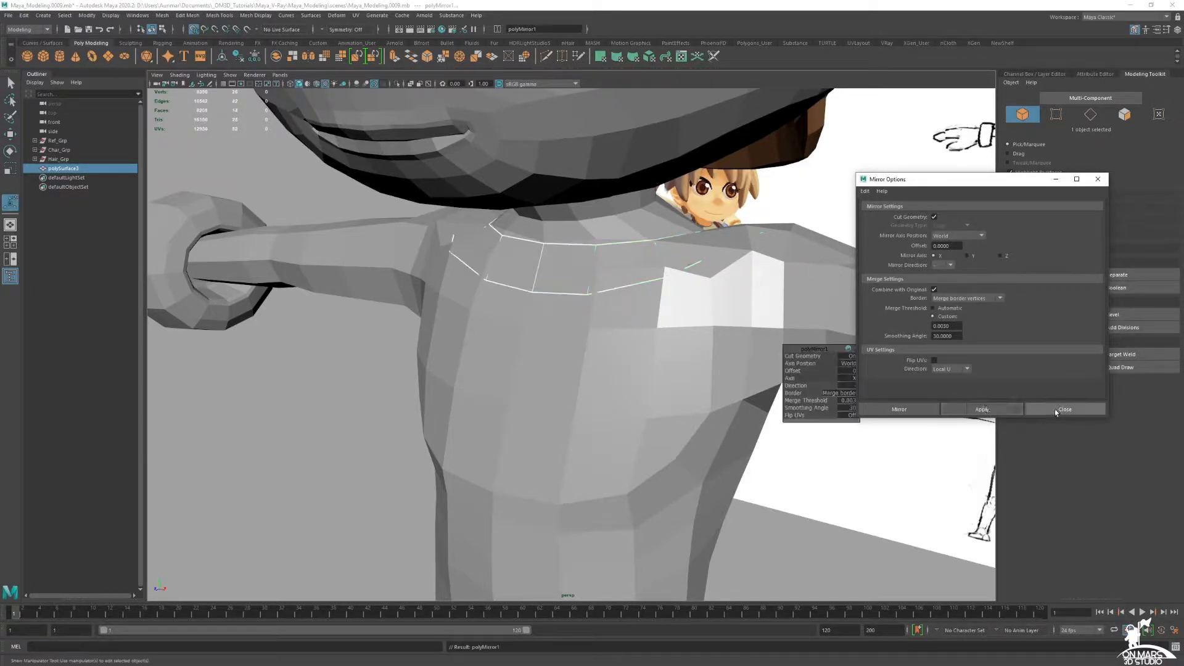
drag(808, 350, 789, 350)
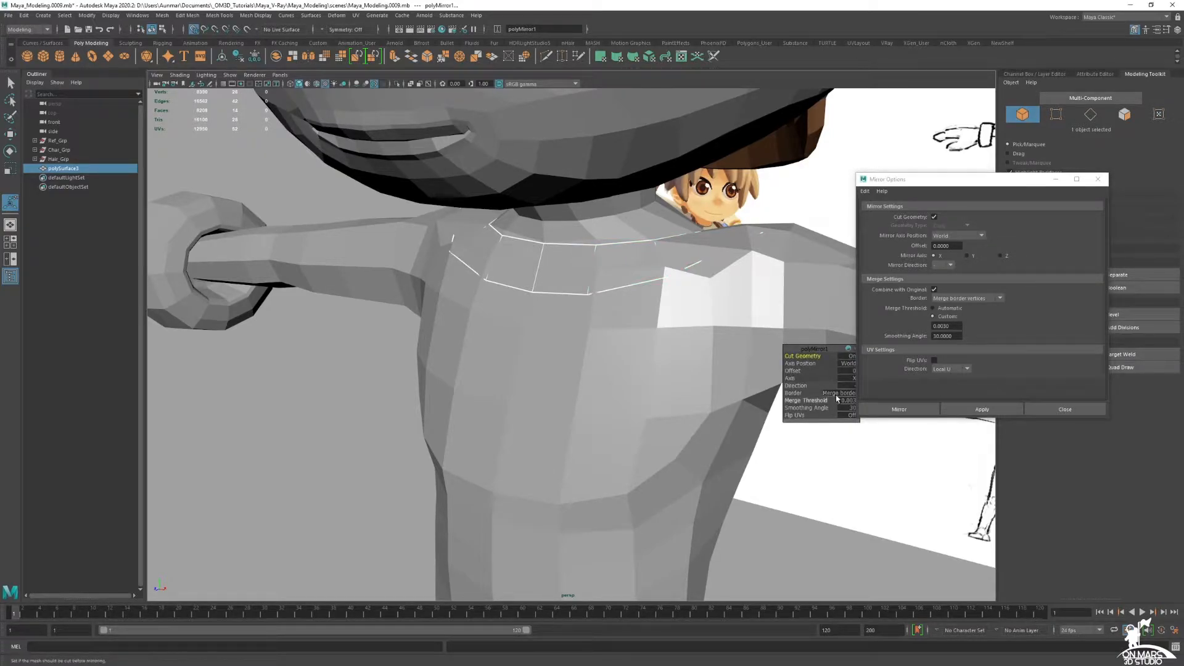
key(ctrl+z)
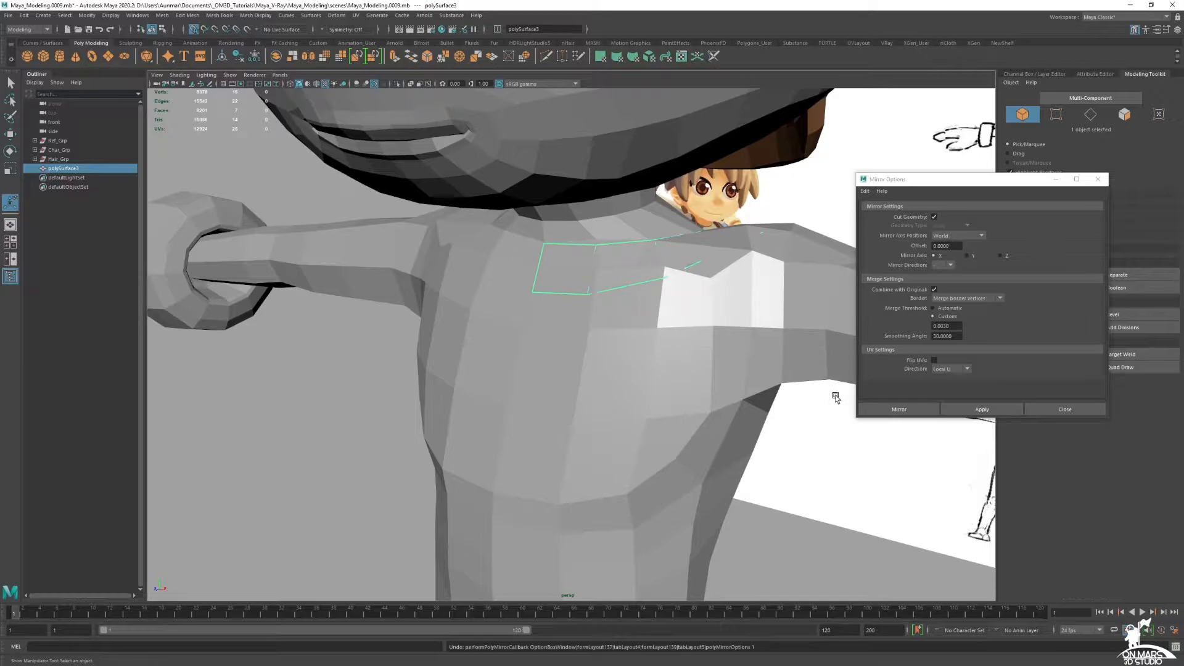
key(shift+z)
key(q)
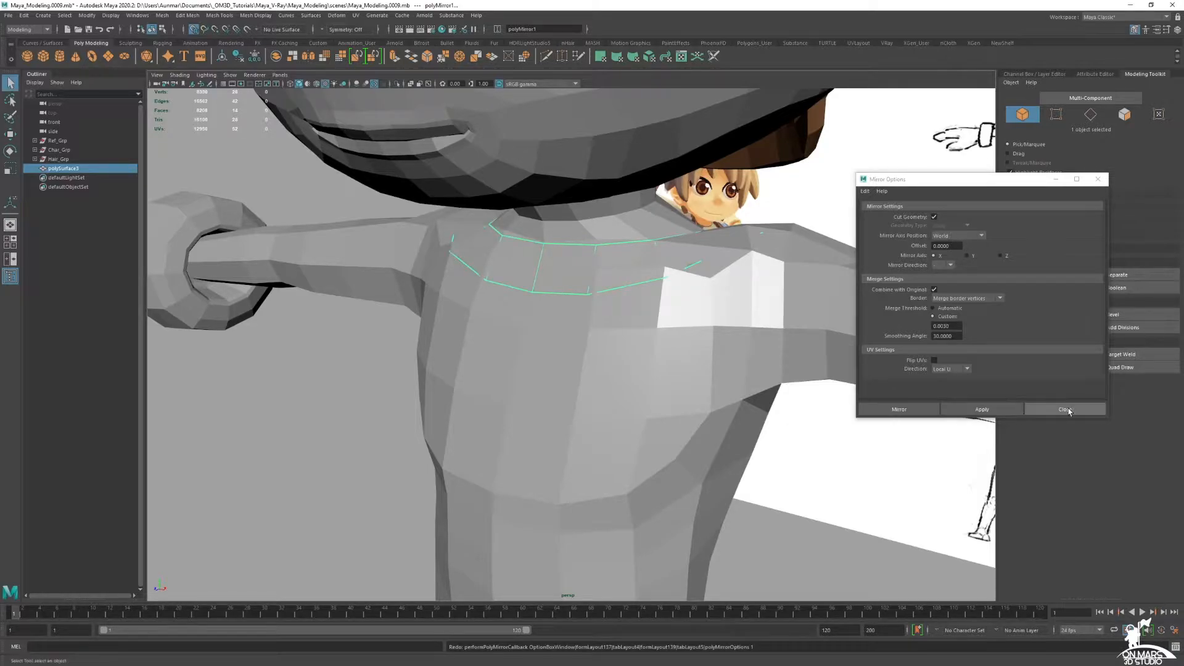
click(1068, 411)
Set the body as the live surface again and restart Quad Draw on the mirrored neckline strip.
alt+drag(583, 299, 635, 294)
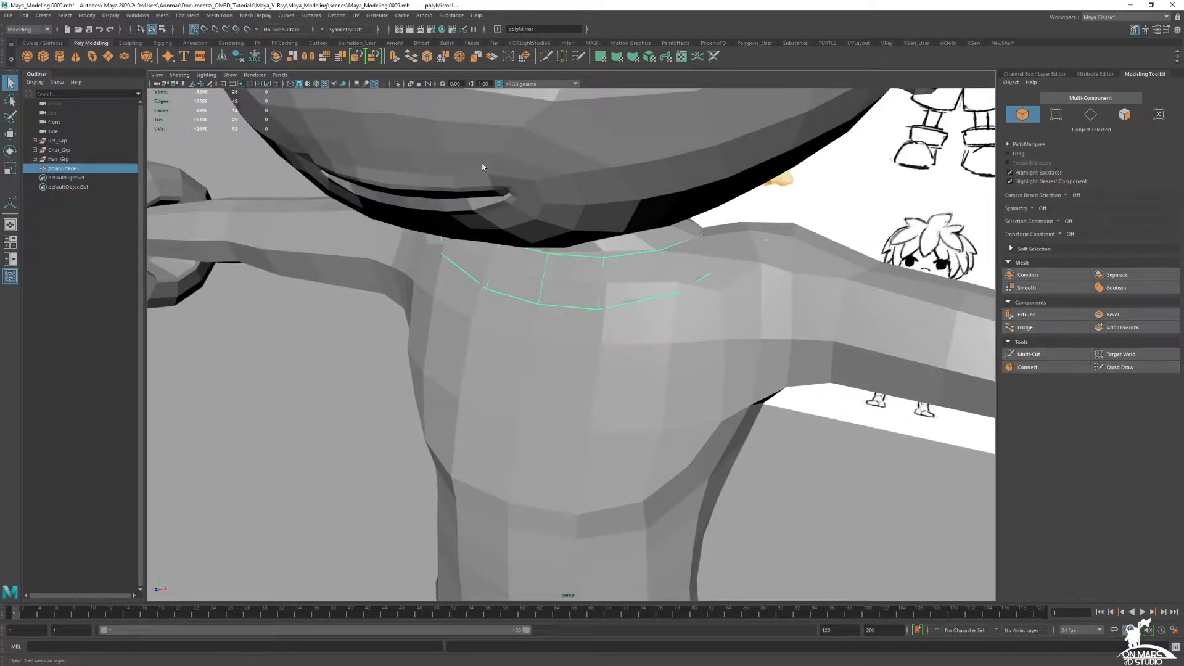
click(683, 231)
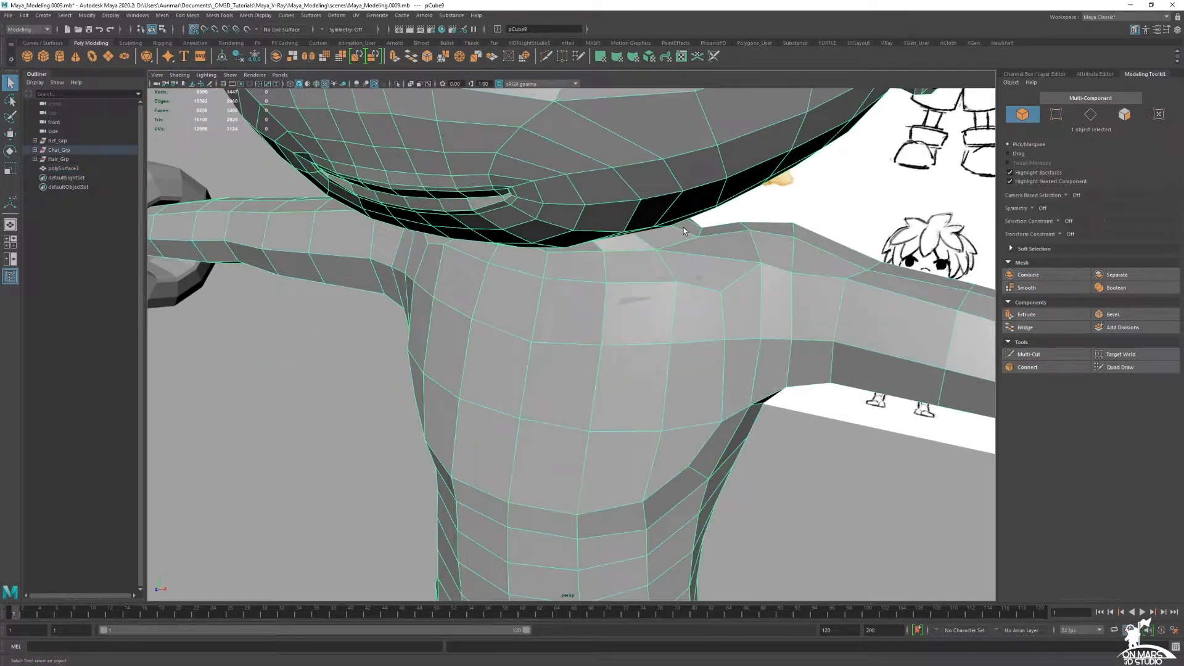
click(247, 29)
click(646, 278)
alt+drag(717, 344, 646, 333)
click(1119, 367)
Draw two long quads down the character's left half of the chest from the front neckline edge.
alt+drag(576, 311, 652, 315)
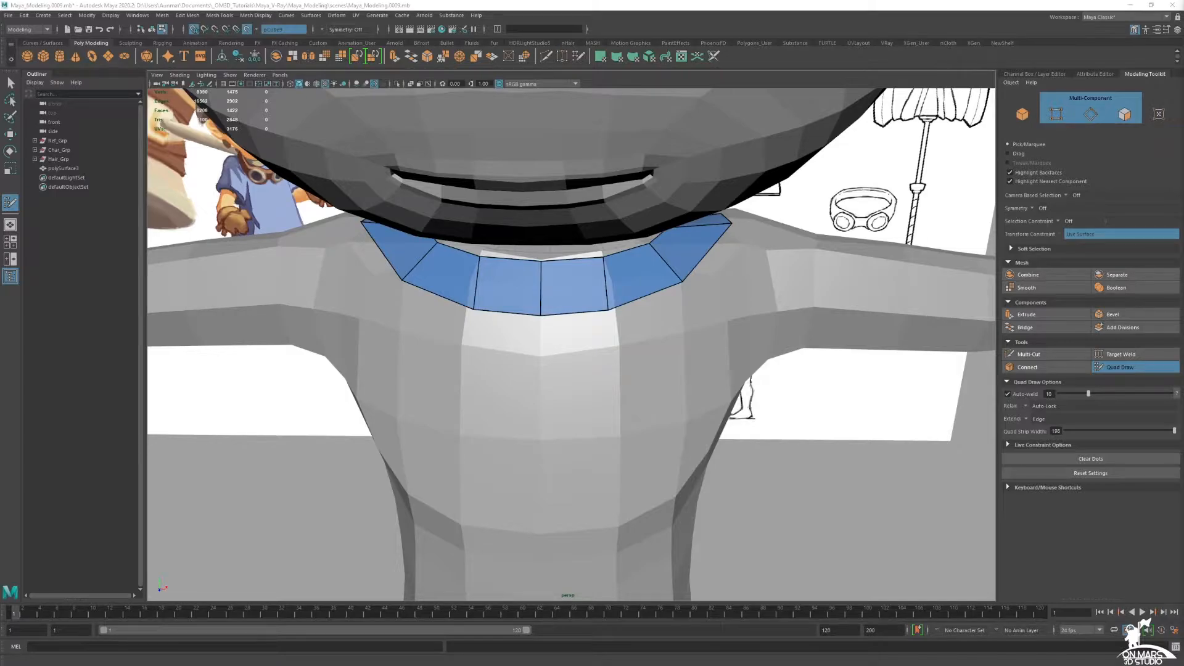
alt+drag(621, 312, 631, 305)
alt+right_drag(631, 305, 559, 315)
alt+drag(560, 315, 557, 297)
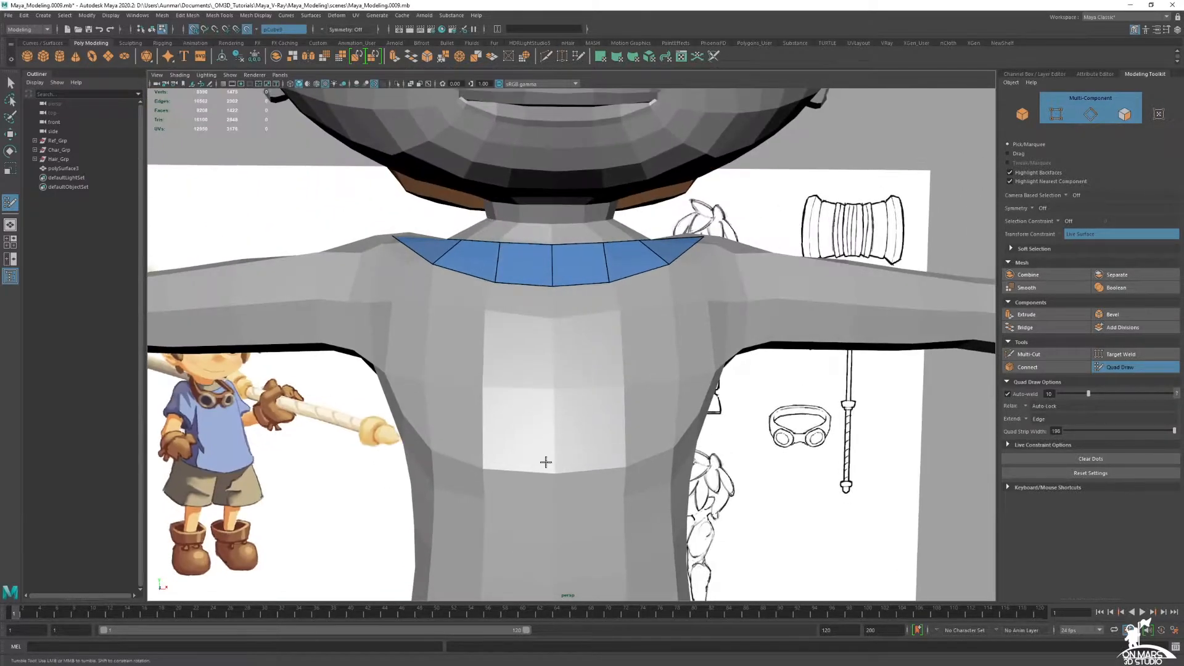
shift+click(586, 368)
alt+drag(587, 368, 616, 398)
shift+click(568, 338)
mouse_move(568, 338)
alt+mouse_down()
mouse_move(611, 352)
mouse_move(657, 405)
alt+mouse_up()
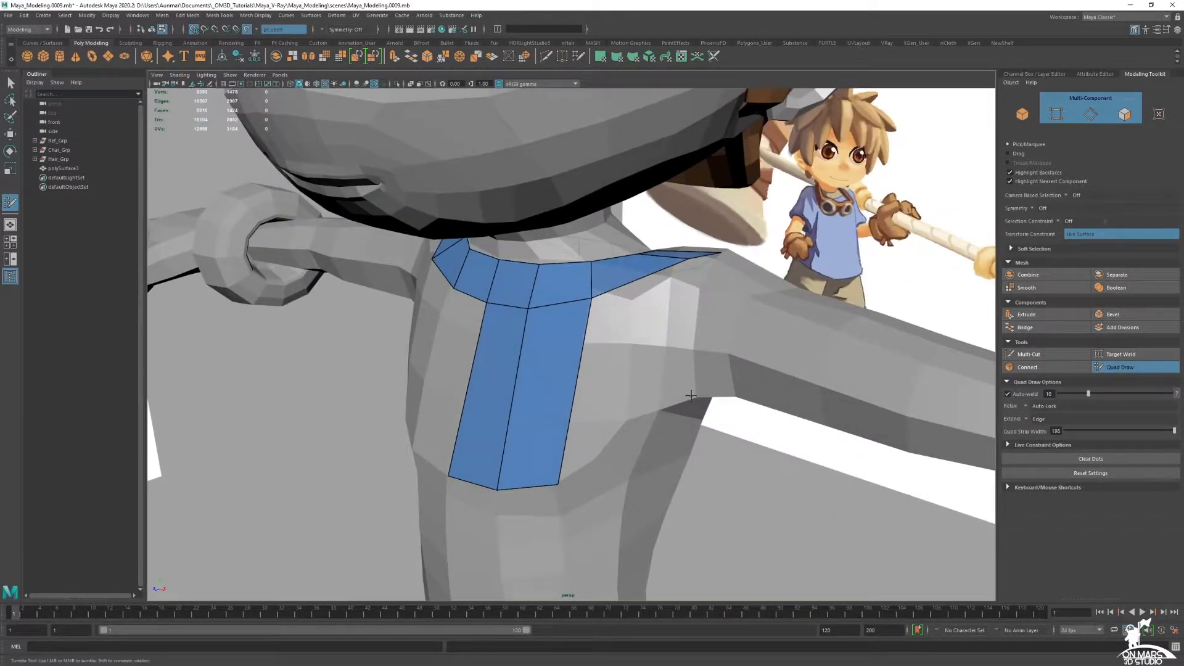
Insert a horizontal edge loop across the upper part of the two long chest quads.
ctrl+click(537, 358)
alt+drag(543, 359, 645, 338)
alt+middle_drag(713, 345, 650, 369)
alt+drag(668, 351, 587, 344)
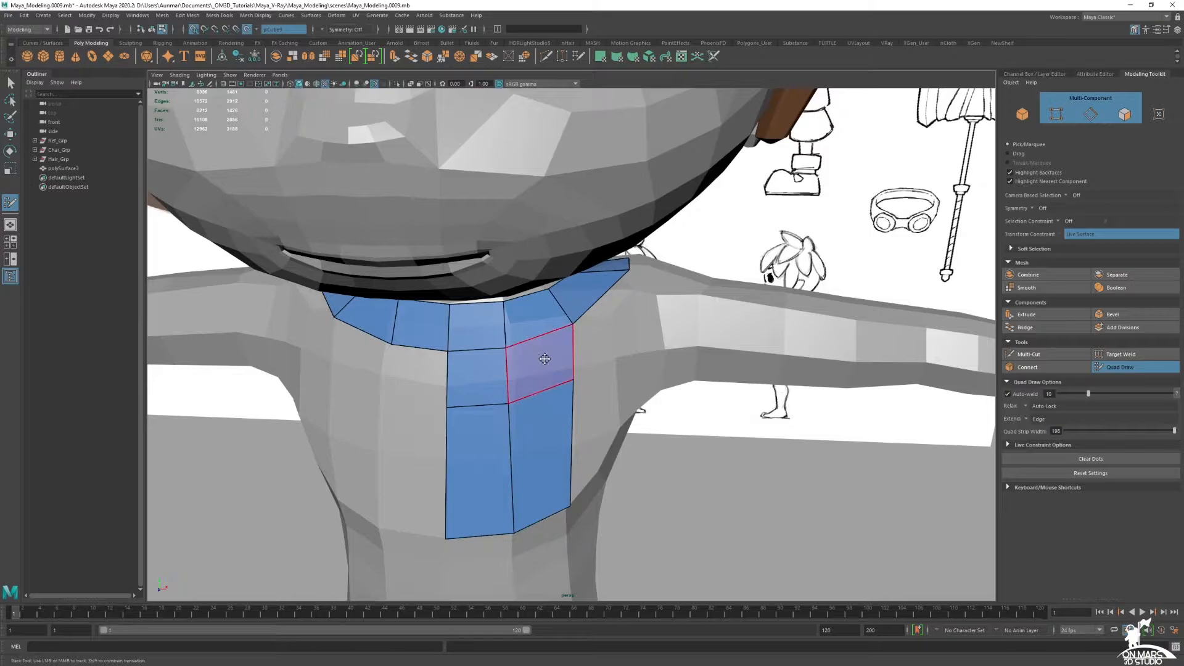
alt+drag(713, 344, 689, 346)
alt+middle_drag(686, 347, 603, 334)
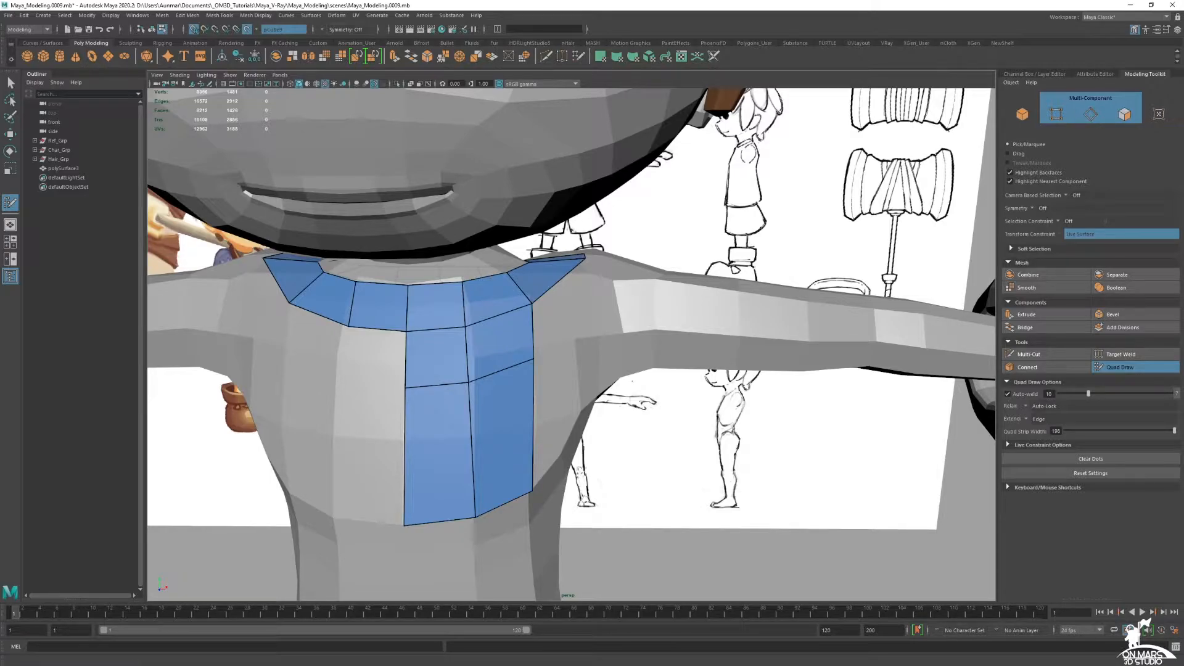
Draw quads from the left chest strip across the front of the shoulder towards the armpit, connecting them to the neckline strip.
mouse_move(610, 346)
alt+mouse_down()
mouse_move(578, 344)
mouse_move(557, 370)
alt+mouse_up()
shift+click(574, 327)
mouse_move(642, 322)
alt+mouse_down()
mouse_move(573, 343)
mouse_move(605, 351)
mouse_move(581, 373)
mouse_move(615, 363)
mouse_move(595, 339)
mouse_move(547, 344)
mouse_move(579, 339)
mouse_move(605, 352)
mouse_move(589, 294)
alt+mouse_up()
shift+click(587, 317)
click(603, 360)
shift+click(587, 332)
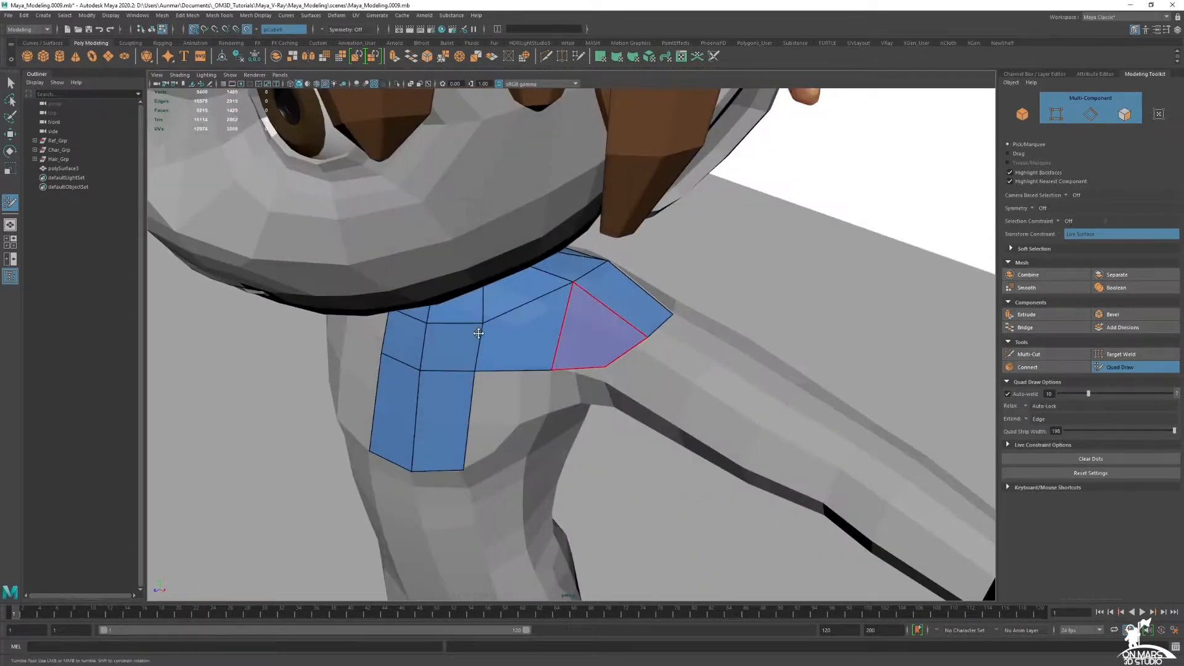
mouse_move(664, 357)
alt+mouse_down()
mouse_move(548, 346)
mouse_move(555, 318)
mouse_move(523, 323)
mouse_move(577, 333)
mouse_move(650, 318)
mouse_move(592, 340)
alt+mouse_up()
shift+click(587, 314)
shift+click(586, 317)
Continue the quads around the back of the left shoulder and underneath the arm.
alt+drag(487, 336, 568, 292)
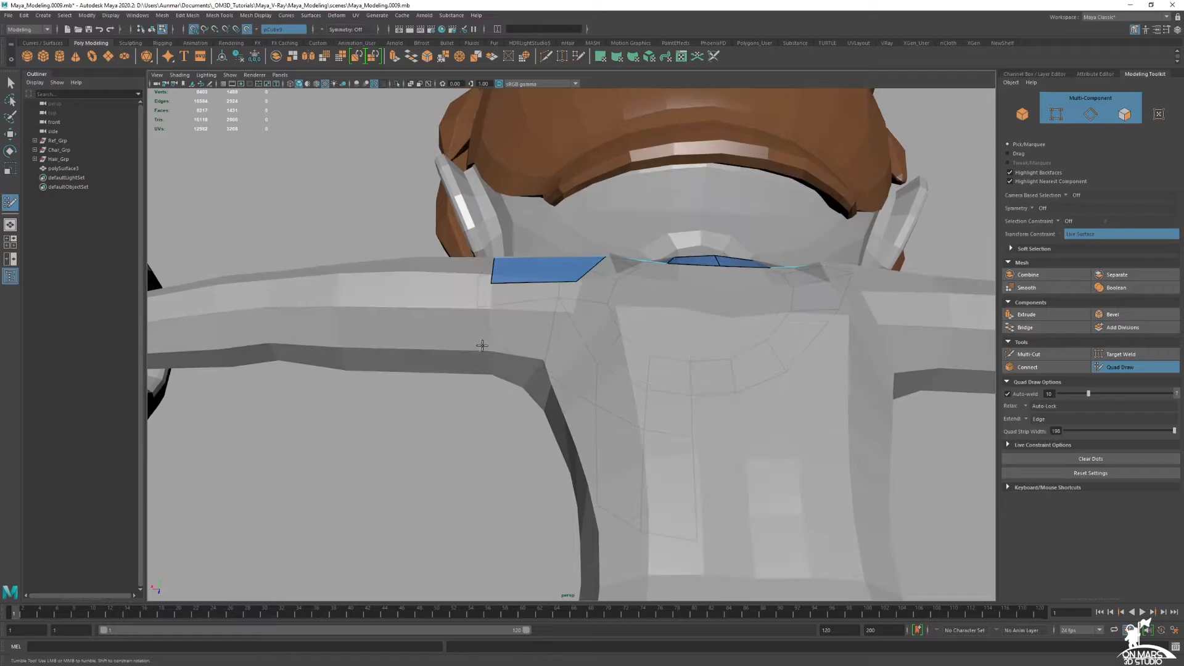
shift+click(529, 312)
alt+drag(528, 313, 488, 332)
shift+click(612, 320)
shift+click(596, 293)
alt+drag(539, 361, 483, 381)
shift+click(534, 325)
alt+middle_drag(498, 430, 536, 359)
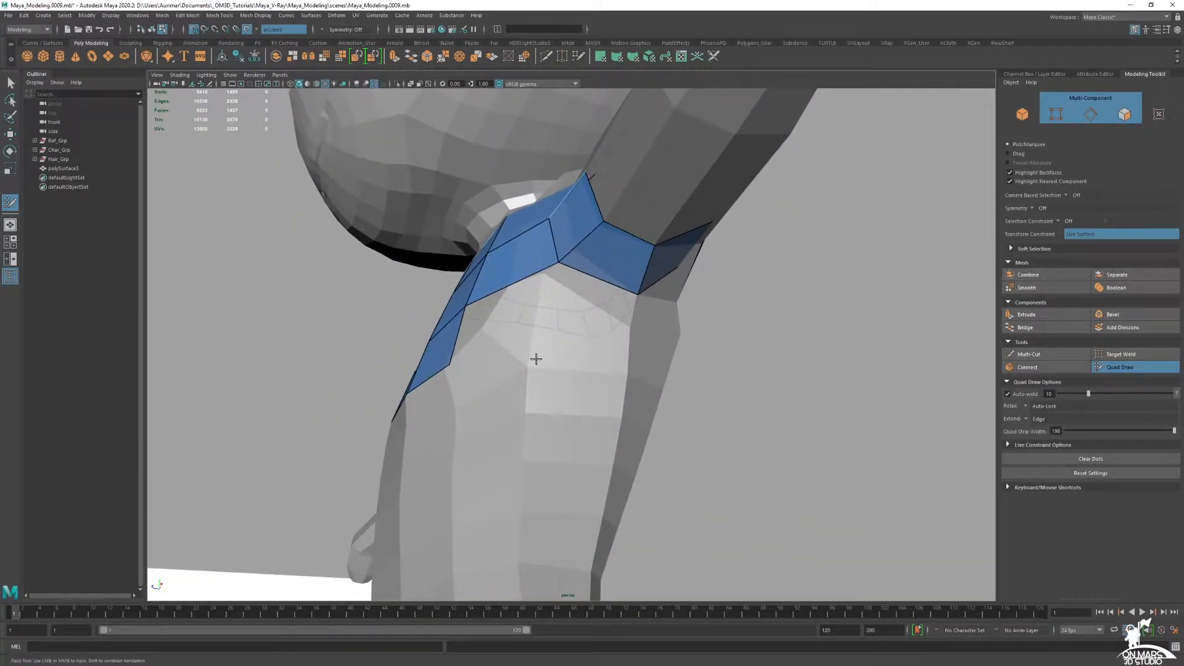
Fill in quads between the left side of the chest and the underarm.
shift+click(492, 333)
alt+drag(492, 333, 572, 348)
shift+click(556, 312)
alt+drag(684, 355, 518, 329)
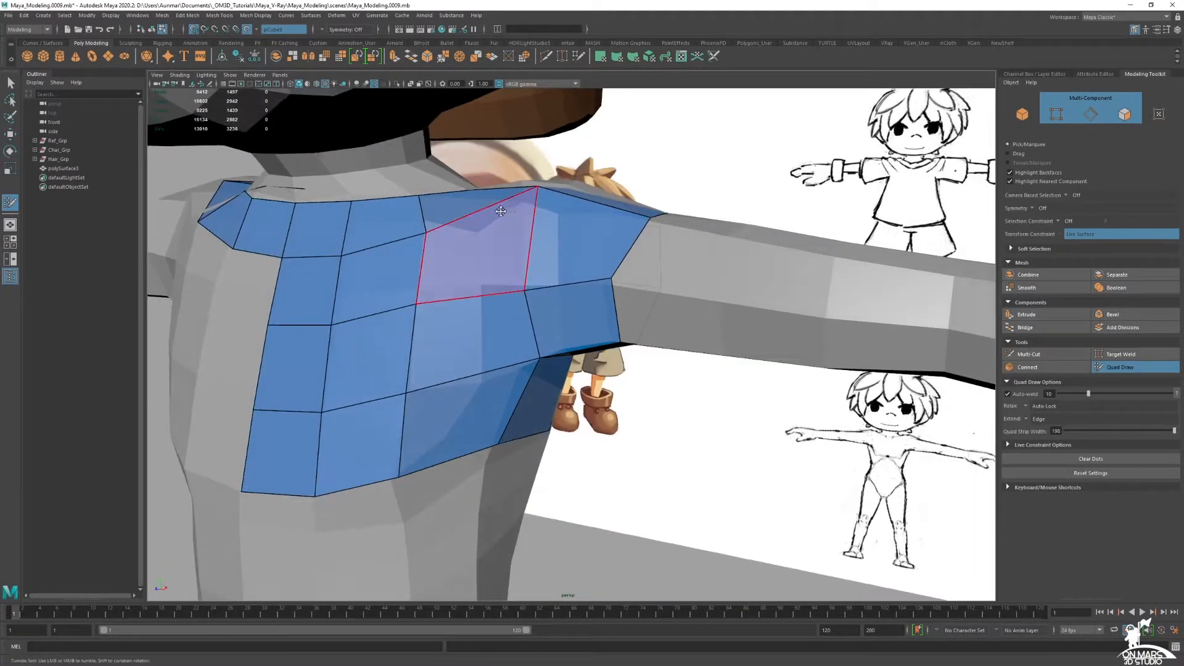
Draw quads behind the left armpit and across the upper back, joining them to the shoulder strip.
mouse_move(594, 428)
alt+mouse_down()
mouse_move(670, 364)
mouse_move(605, 325)
mouse_move(457, 372)
mouse_move(550, 335)
mouse_move(535, 384)
mouse_move(755, 289)
mouse_move(759, 308)
alt+mouse_up()
shift+click(704, 289)
alt+drag(740, 351, 752, 346)
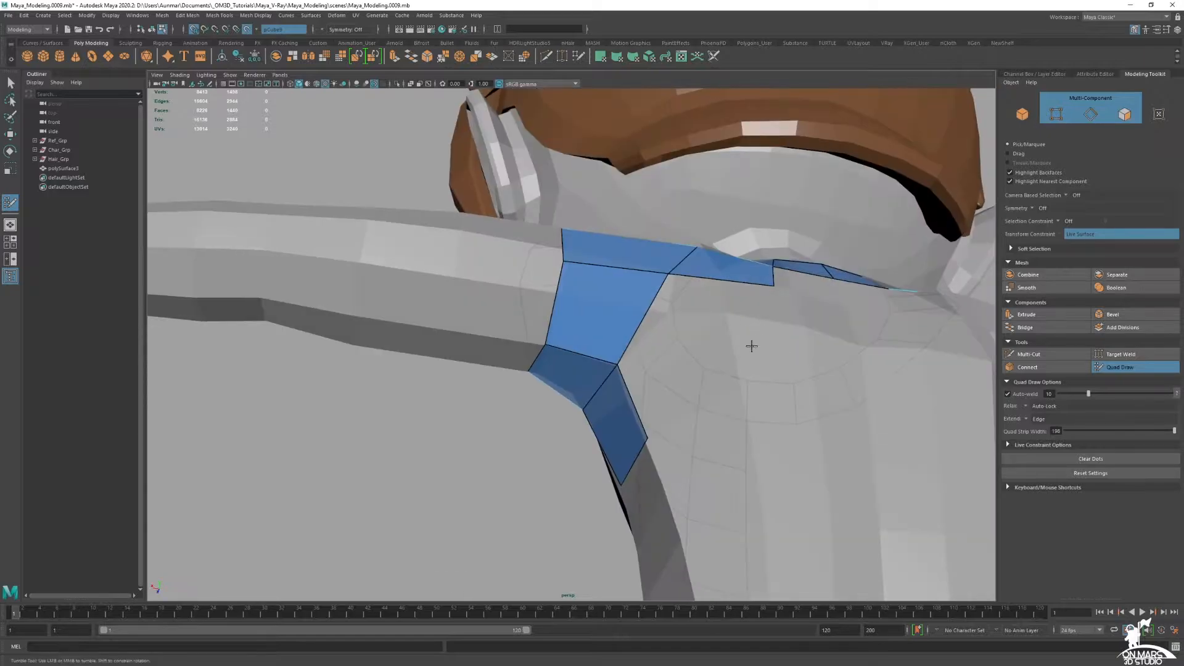
alt+middle_drag(755, 364, 739, 338)
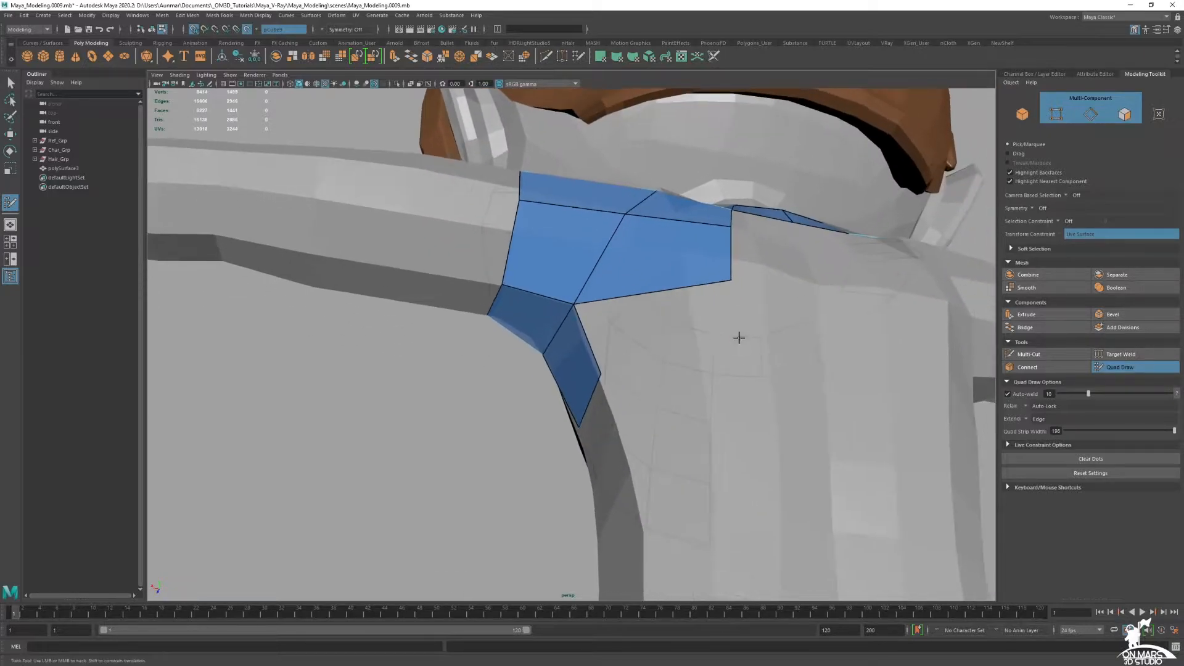
shift+click(668, 336)
alt+drag(581, 346, 695, 368)
alt+right_drag(695, 368, 510, 312)
mouse_move(510, 312)
alt+mouse_down()
mouse_move(677, 278)
mouse_move(576, 312)
alt+mouse_up()
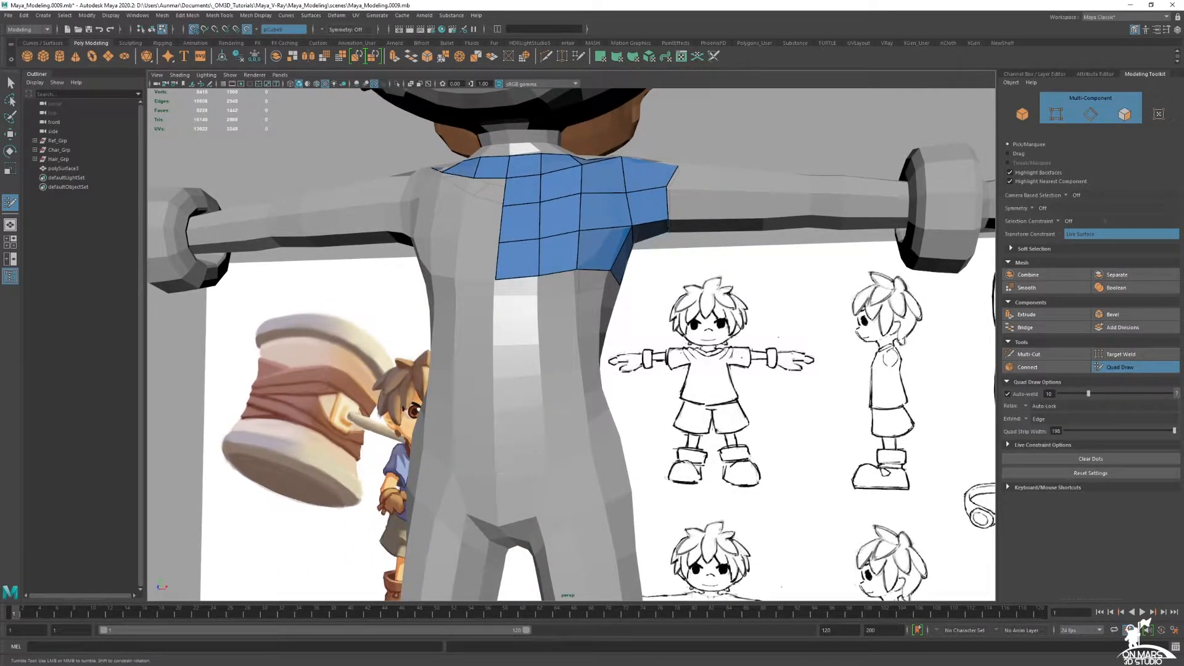
In the front view, draw a long quad from the chest's centre edge down to the shirt hem in the reference sketch.
alt+middle_drag(646, 368, 664, 322)
key(space)
key(space)
alt+right_drag(737, 330, 696, 325)
alt+middle_drag(695, 324, 654, 120)
alt+right_drag(703, 407, 623, 394)
alt+middle_drag(555, 284, 525, 203)
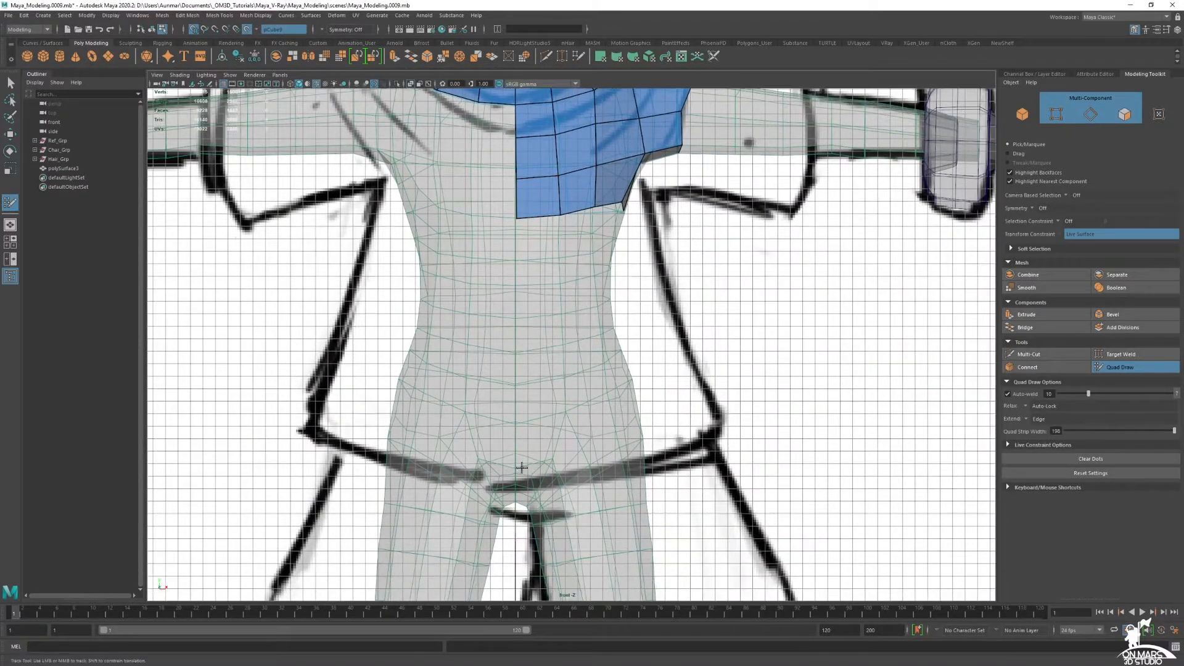
key(alt+x)
key(alt+x)
shift+click(532, 368)
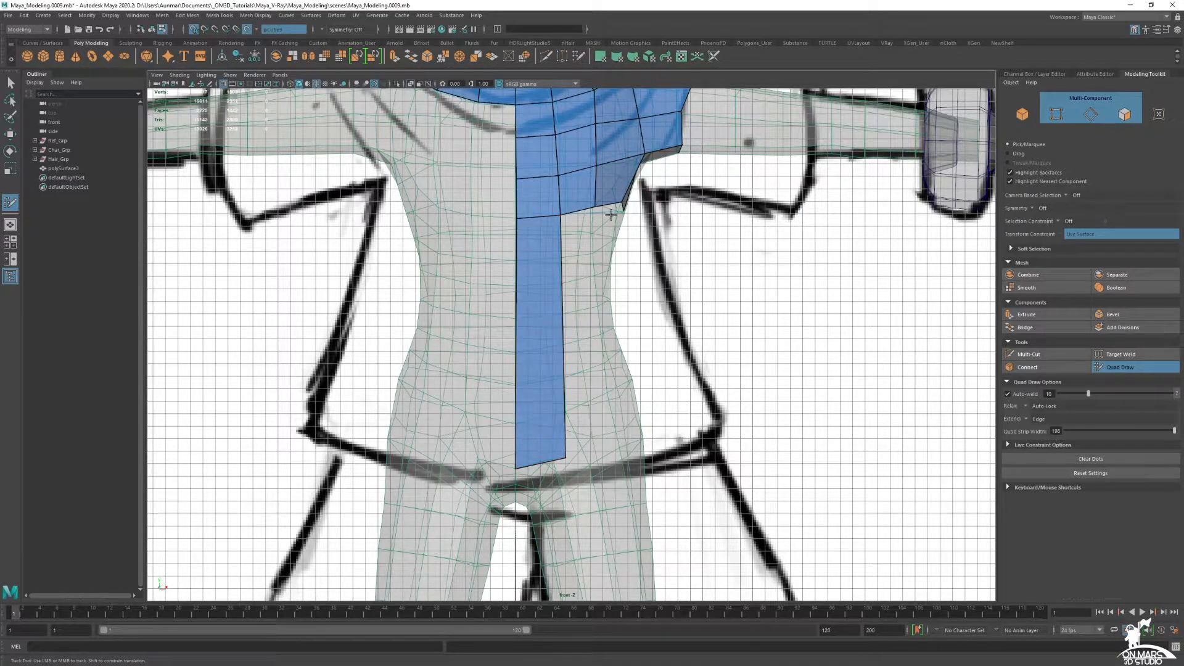
Extend further long quads from the chest edge down to hem level around the left side of the torso.
drag(573, 217, 583, 453)
key(space)
key(space)
mouse_move(617, 259)
alt+mouse_down()
mouse_move(745, 251)
mouse_move(632, 264)
mouse_move(626, 208)
mouse_move(620, 436)
alt+mouse_up()
mouse_move(620, 435)
alt+mouse_down()
mouse_move(602, 243)
mouse_move(537, 272)
mouse_move(586, 269)
mouse_move(593, 255)
alt+mouse_up()
mouse_move(602, 201)
mouse_down()
mouse_move(602, 444)
mouse_move(592, 345)
mouse_move(560, 251)
mouse_up()
drag(570, 208, 571, 450)
Try to insert a horizontal edge loop across the middle of the long torso quads.
alt+drag(557, 404, 669, 372)
alt+drag(574, 369, 632, 359)
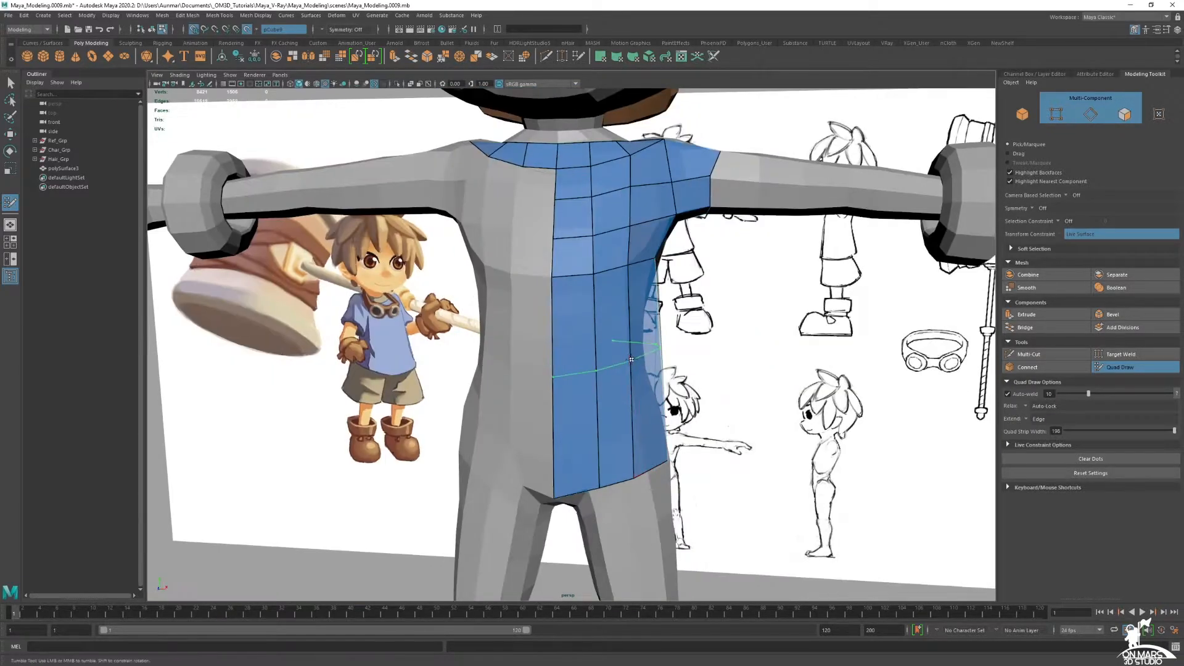
ctrl+click(629, 360)
mouse_move(729, 523)
alt+mouse_down()
mouse_move(691, 469)
mouse_move(616, 432)
mouse_move(665, 405)
mouse_move(623, 388)
mouse_move(596, 231)
mouse_move(573, 224)
mouse_move(536, 279)
alt+mouse_up()
key(ctrl+z)
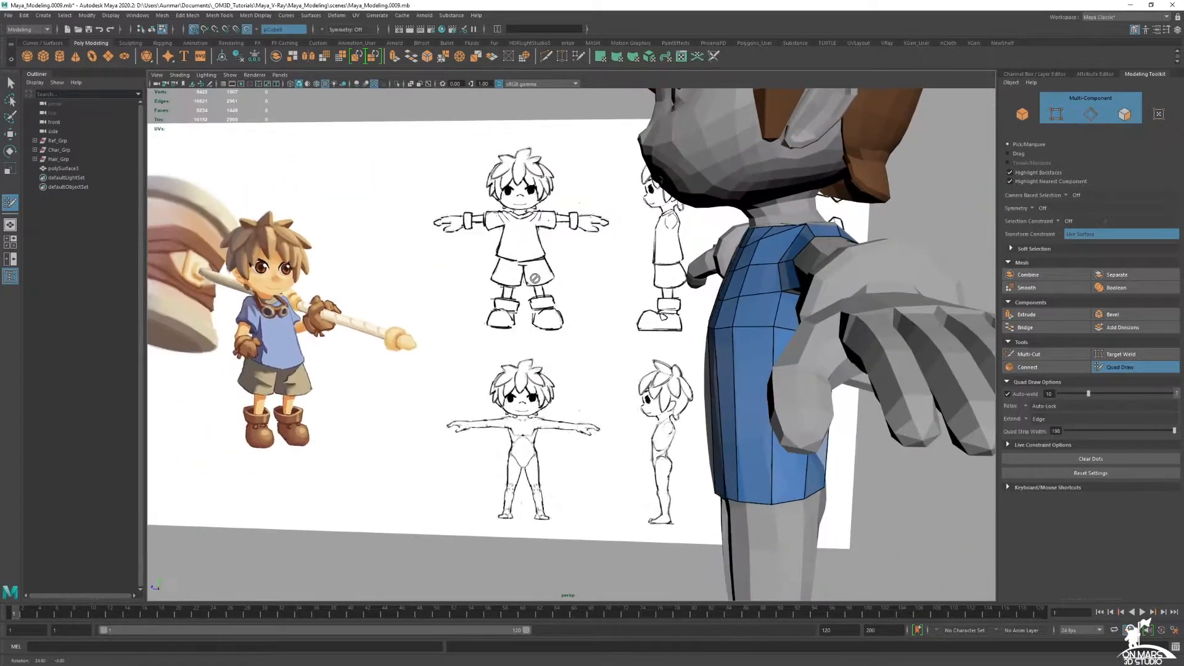
Fill the back of the shirt's left half with quads from the upper back down to the hem, reaching the centre line.
alt+drag(302, 339, 579, 290)
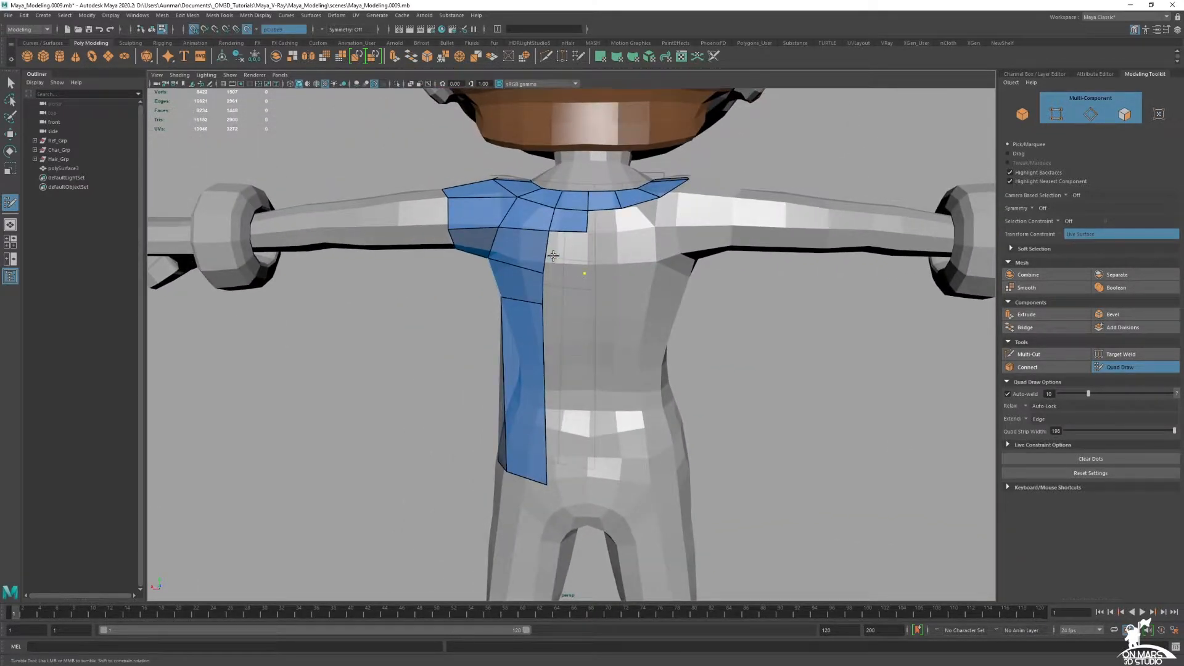
shift+click(561, 291)
alt+drag(561, 292, 560, 378)
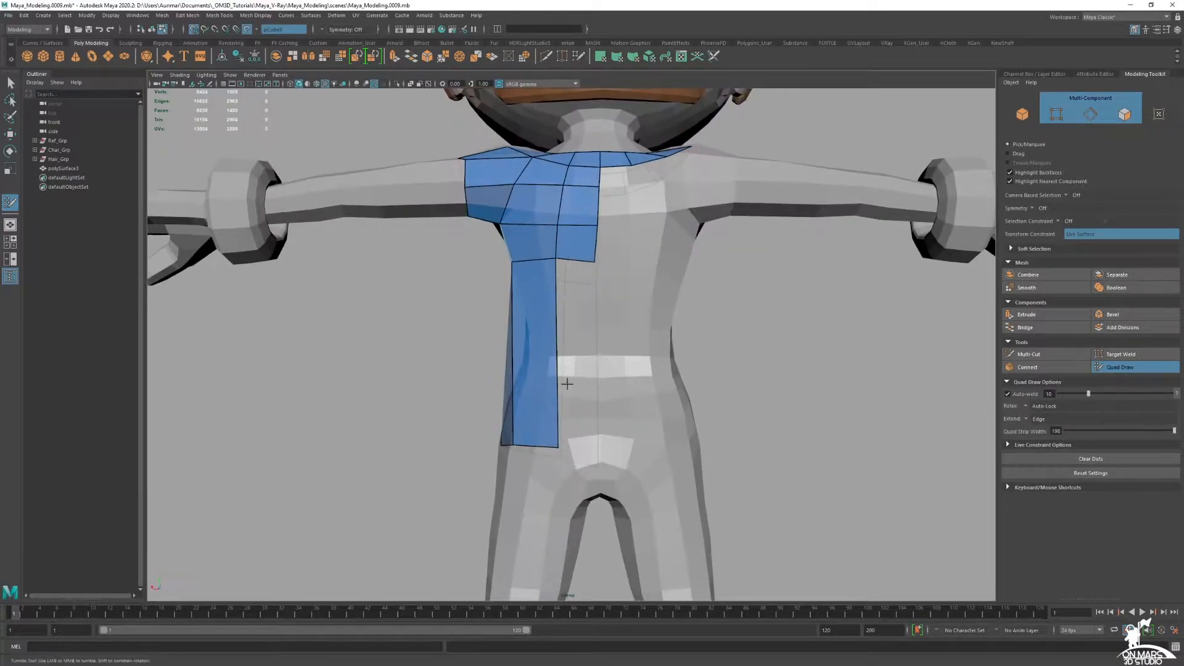
alt+middle_drag(625, 475, 657, 432)
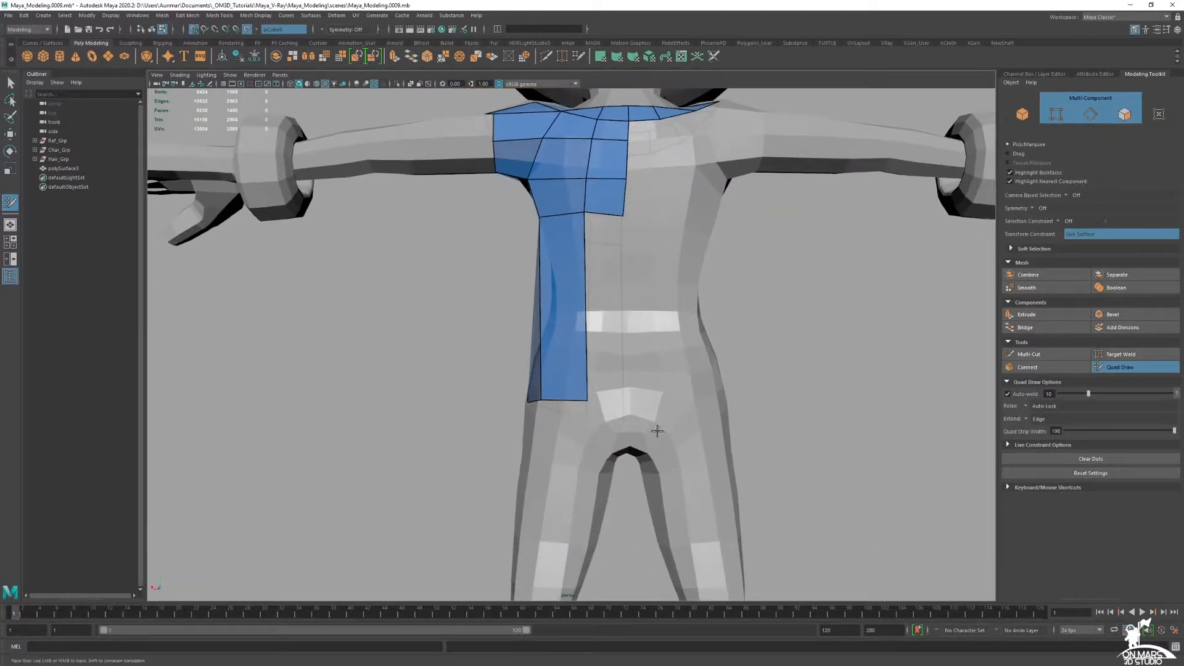
shift+click(603, 296)
alt+drag(603, 296, 656, 316)
scroll(657, 315, down, 4)
alt+drag(709, 281, 632, 280)
alt+drag(677, 328, 676, 328)
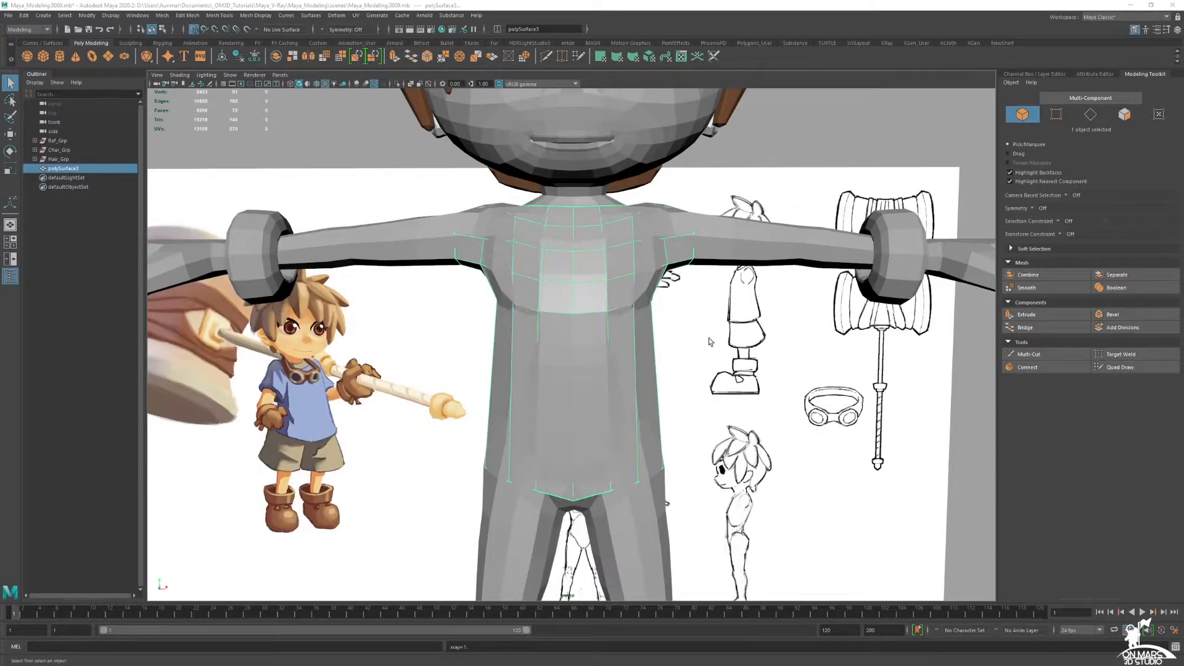
Restart Quad Draw on the mirrored shirt mesh and set the symmetry to World X.
alt+drag(710, 341, 674, 312)
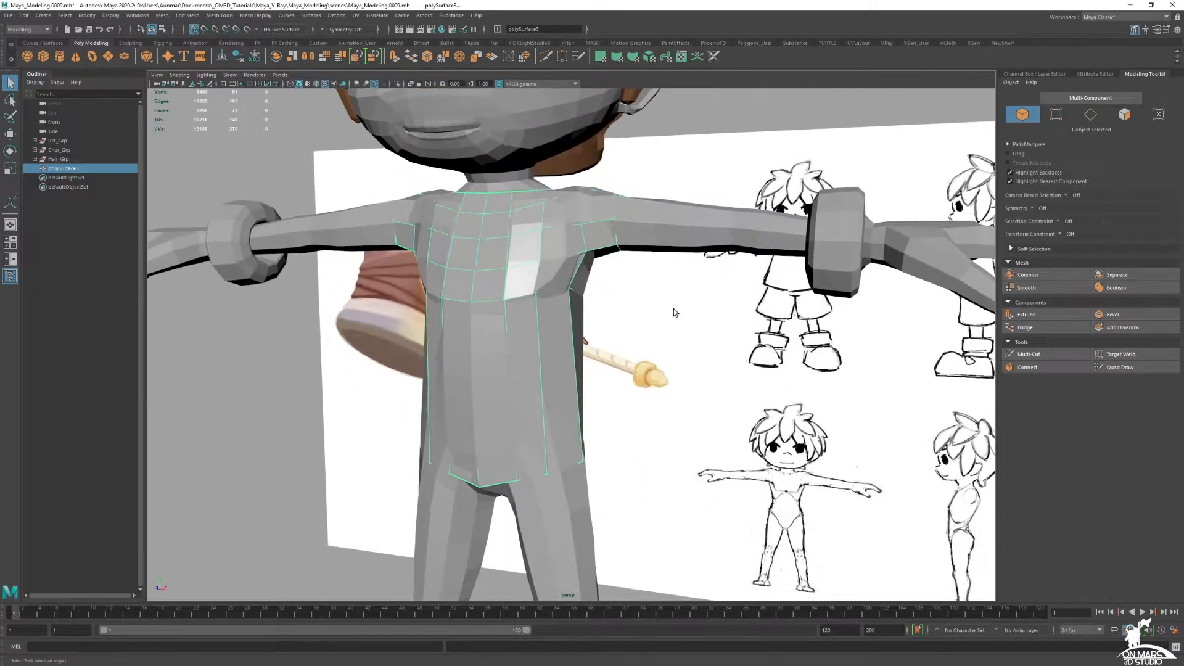
alt+drag(631, 238, 620, 281)
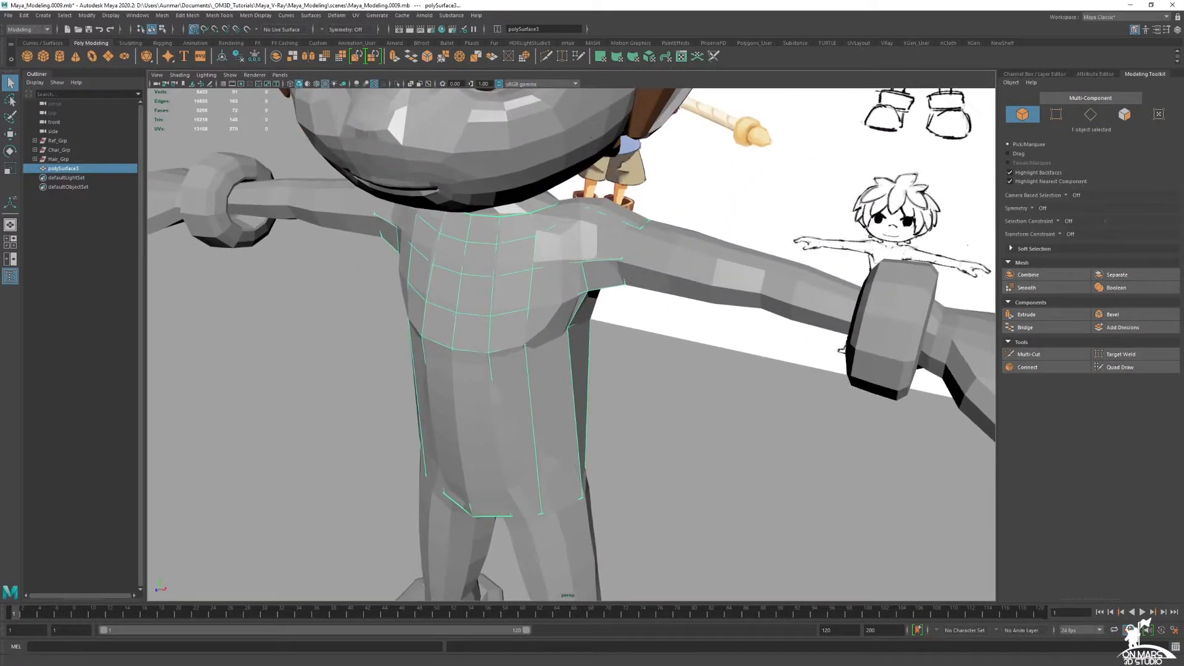
click(1120, 367)
click(1033, 208)
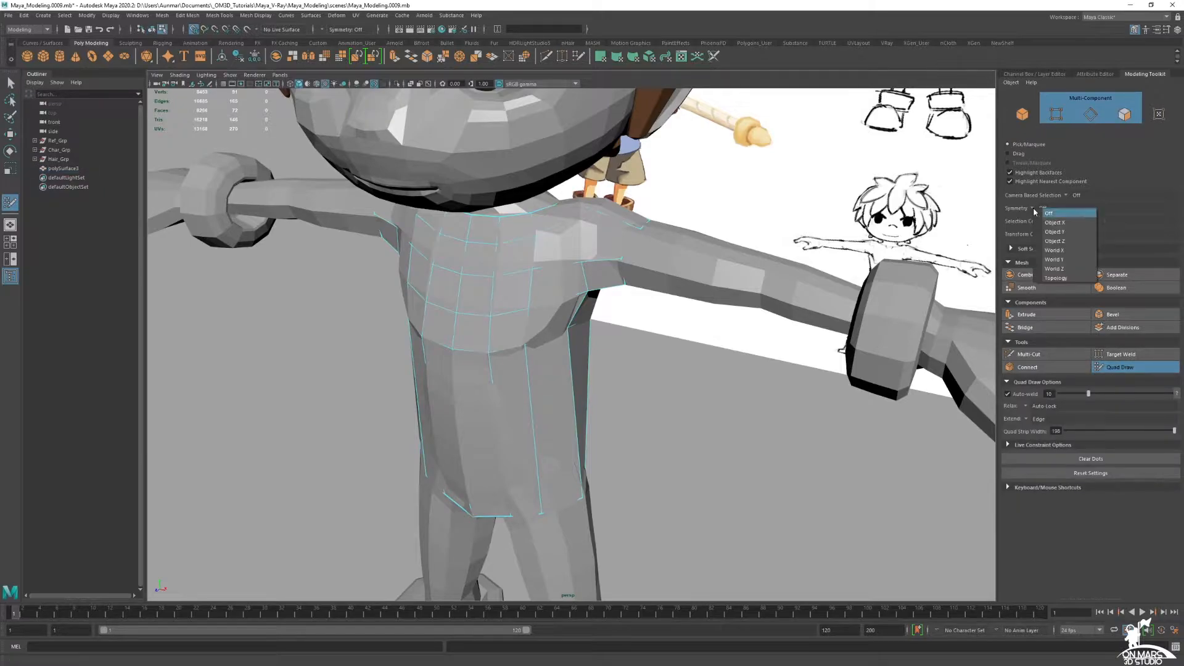
click(1056, 251)
Try to extrude the sleeve opening's edge loop outward along the arm without a live surface.
alt+drag(648, 277, 385, 278)
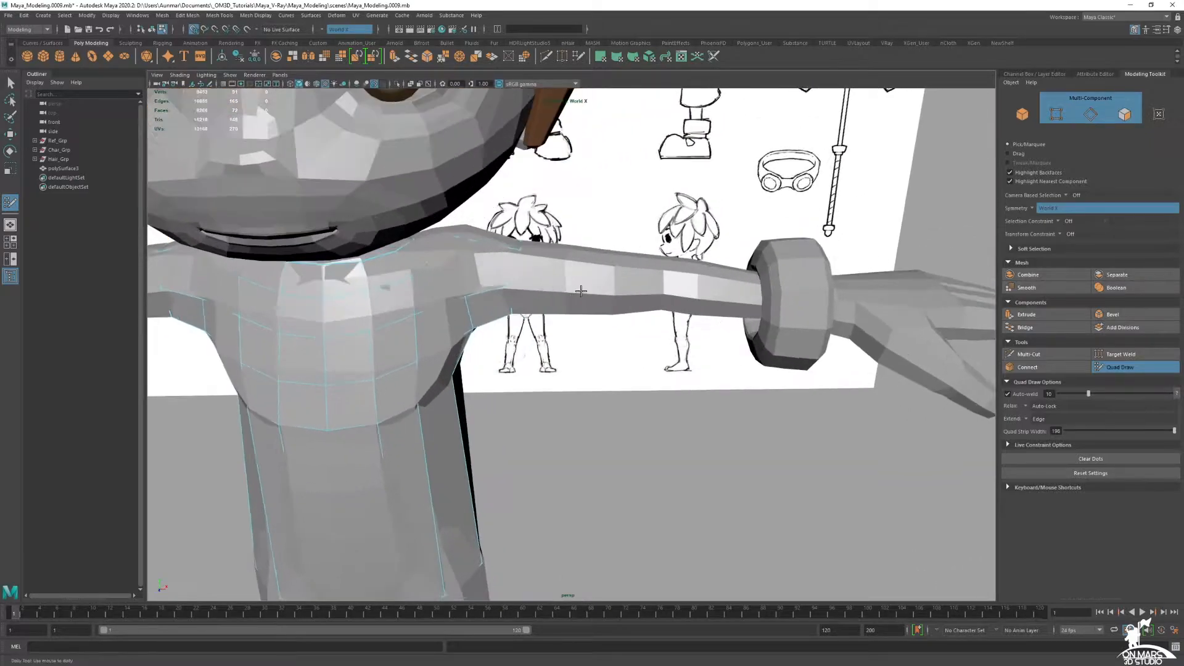
key(space)
key(space)
scroll(448, 366, down, 2)
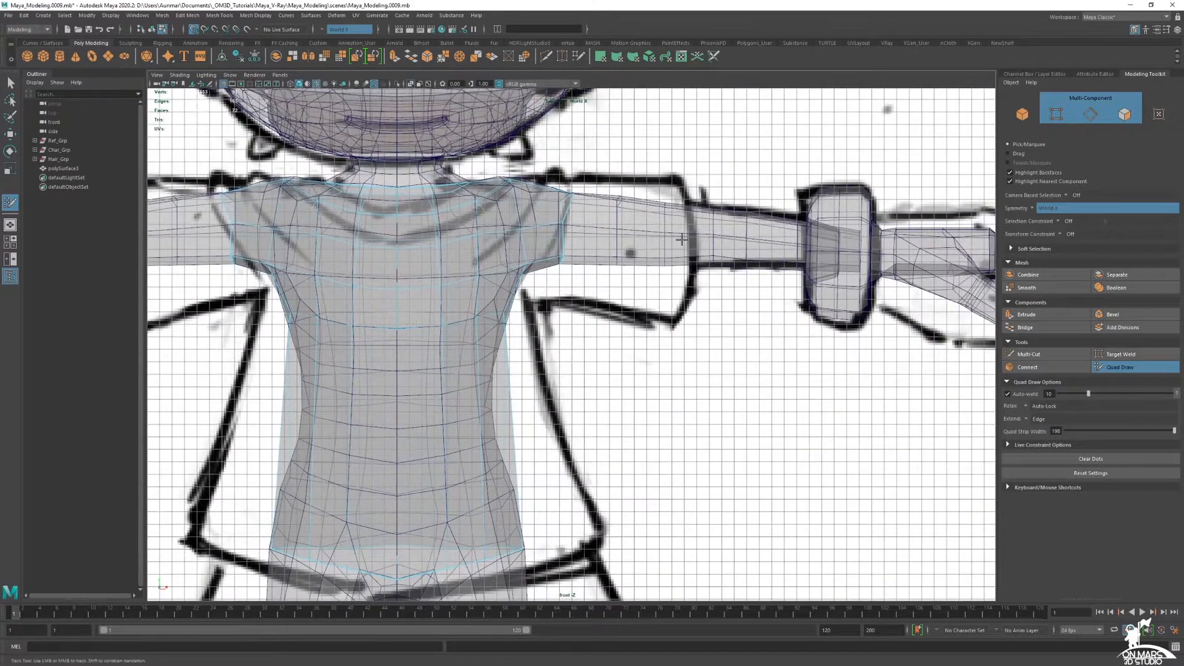
key(space)
key(space)
mouse_move(719, 211)
alt+mouse_down()
mouse_move(563, 275)
mouse_move(581, 285)
mouse_move(536, 265)
alt+mouse_up()
key(alt+x)
key(q)
mouse_move(675, 317)
alt+mouse_down()
mouse_move(625, 298)
mouse_move(627, 312)
mouse_move(646, 278)
mouse_move(545, 279)
alt+mouse_up()
double_click(624, 304)
key(w)
key(ctrl+z)
key(ctrl+z)
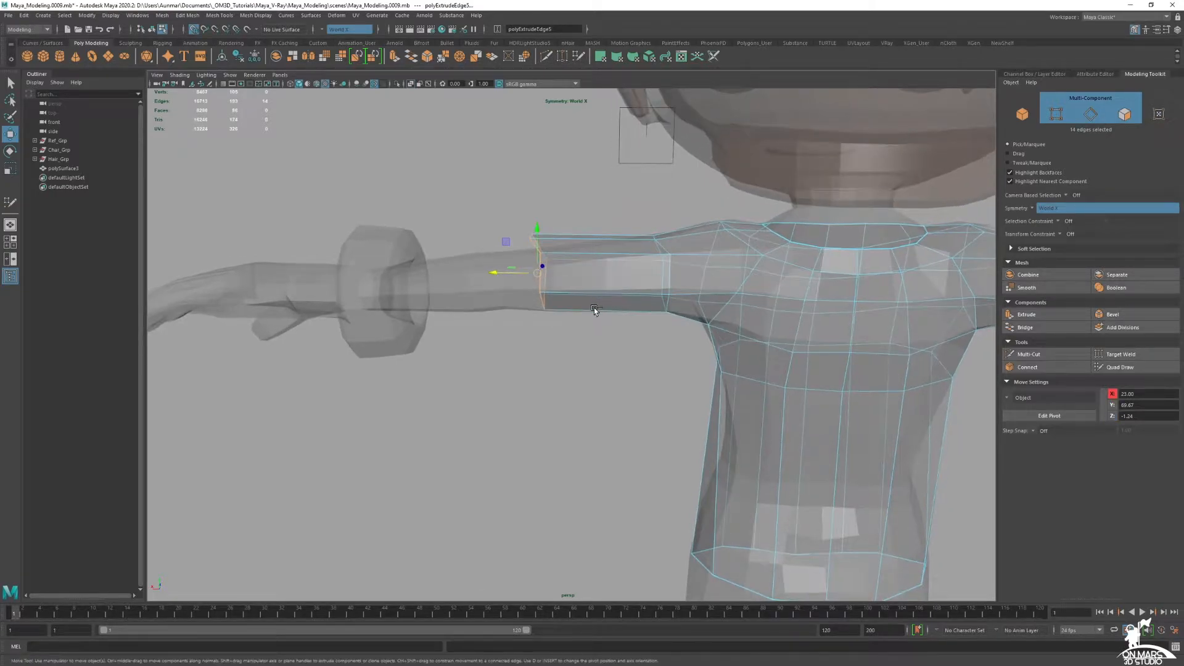
Select the body mesh in object mode and make it the live surface.
right_click(748, 256)
click(793, 242)
click(321, 85)
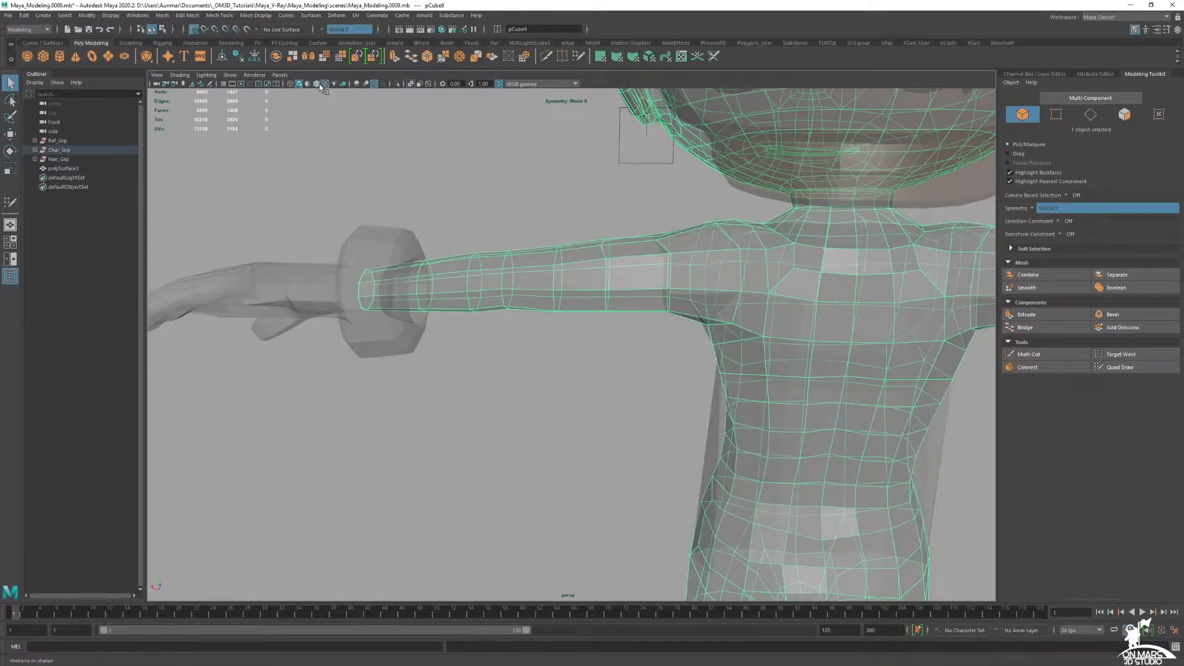
click(246, 29)
Extrude the sleeve opening's edges along the arm and line them up with the sleeve end in the front reference sketch.
alt+drag(641, 188, 613, 331)
click(725, 259)
key(w)
key(r)
key(space)
key(space)
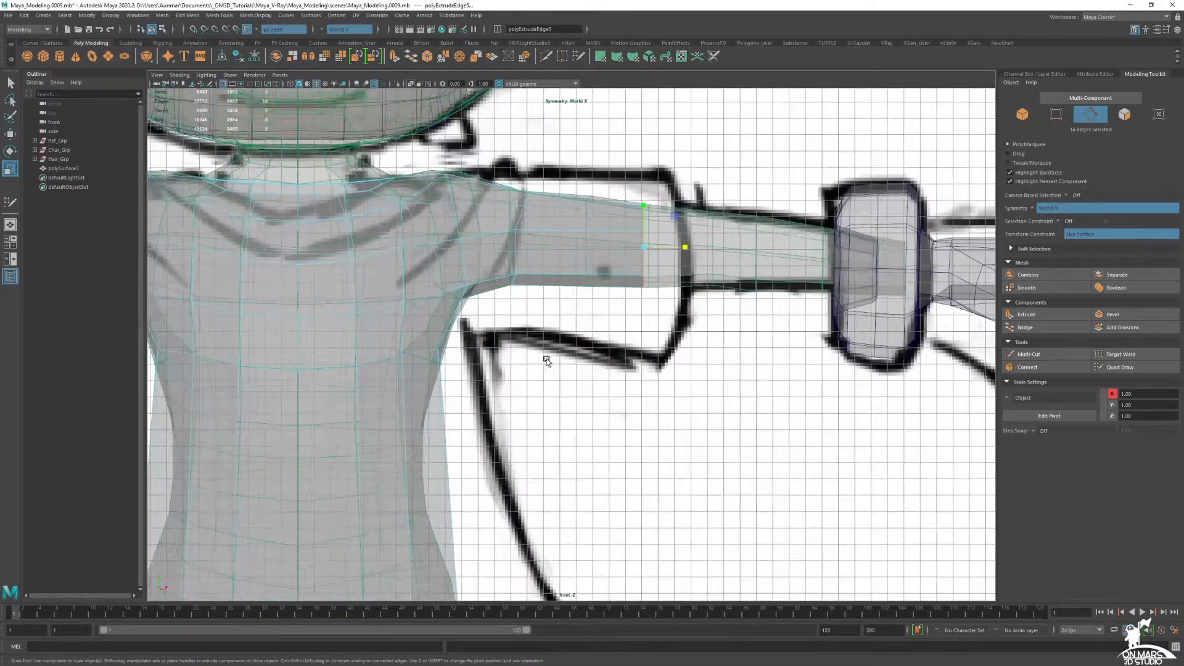
ctrl+shift+drag(655, 250, 690, 247)
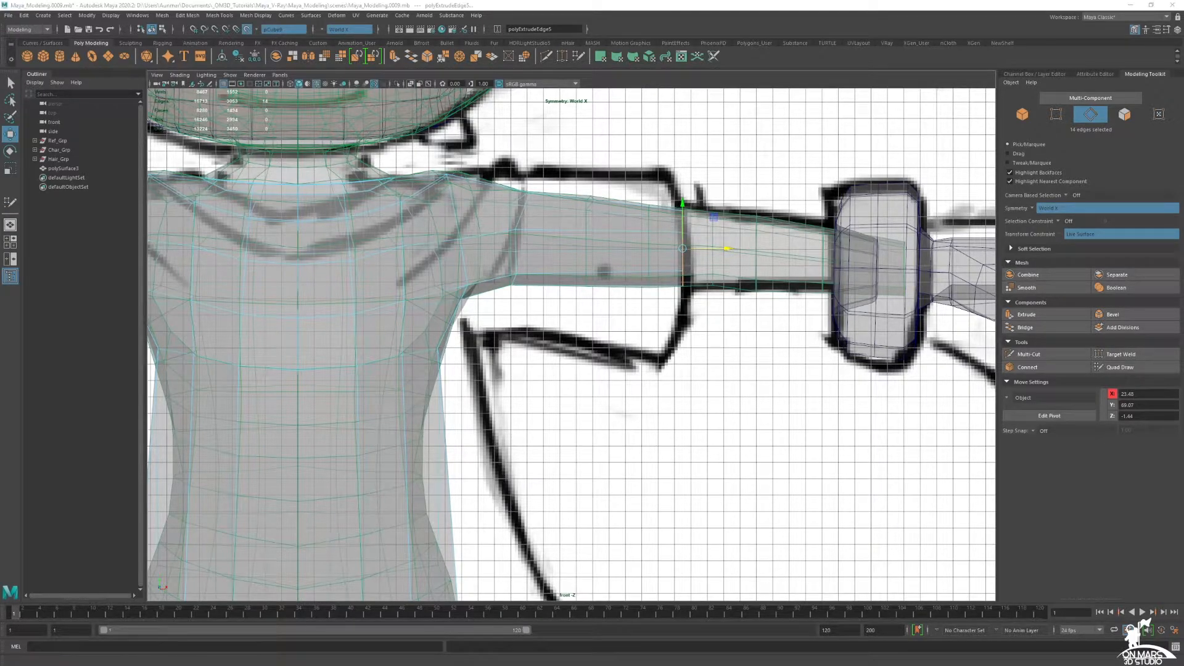
scroll(700, 252, up, 1)
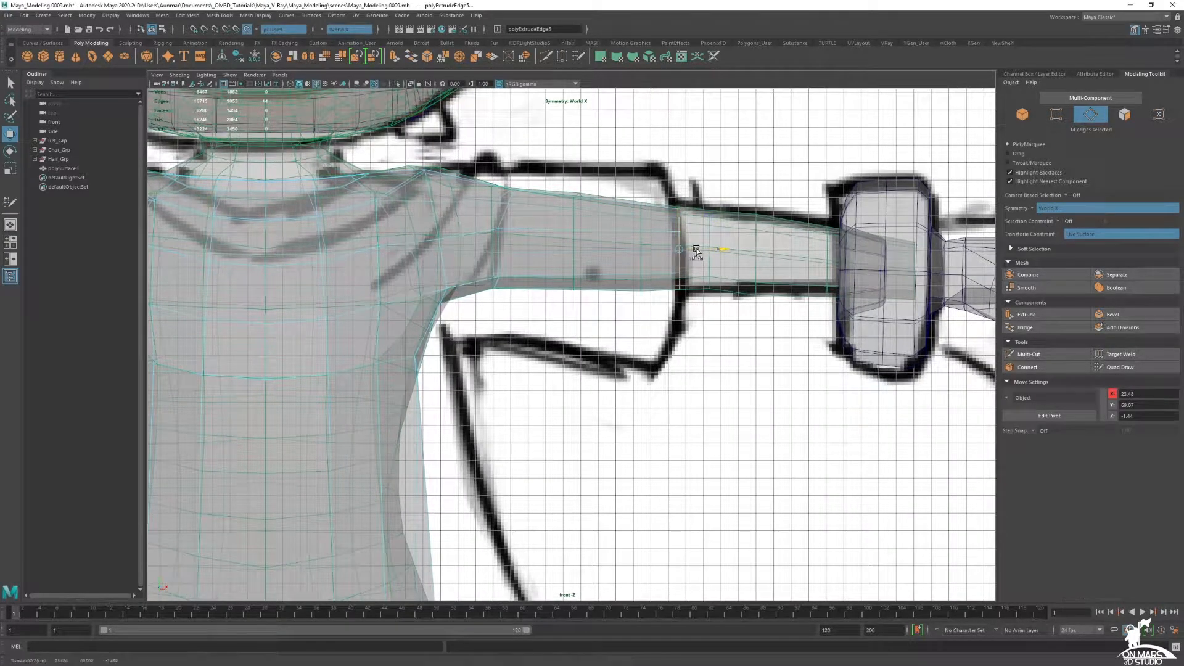
ctrl+shift+drag(696, 249, 696, 249)
alt+middle_drag(667, 247, 671, 325)
alt+right_drag(672, 325, 500, 343)
alt+middle_drag(500, 343, 595, 290)
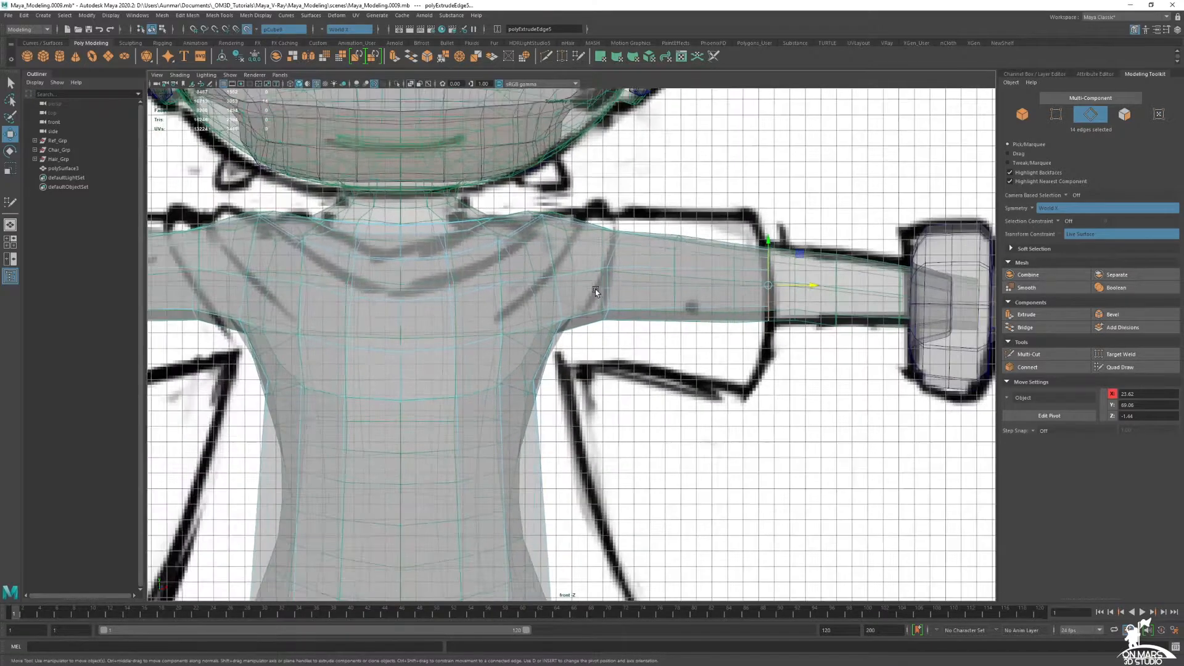
scroll(588, 385, down, 1)
Return the shirt mesh to object mode and inspect it in isolation with X-ray shading turned off.
key(space)
key(space)
mouse_move(764, 267)
alt+mouse_down()
mouse_move(685, 239)
mouse_move(733, 234)
alt+mouse_up()
alt+middle_drag(636, 253, 694, 221)
alt+drag(601, 327, 624, 296)
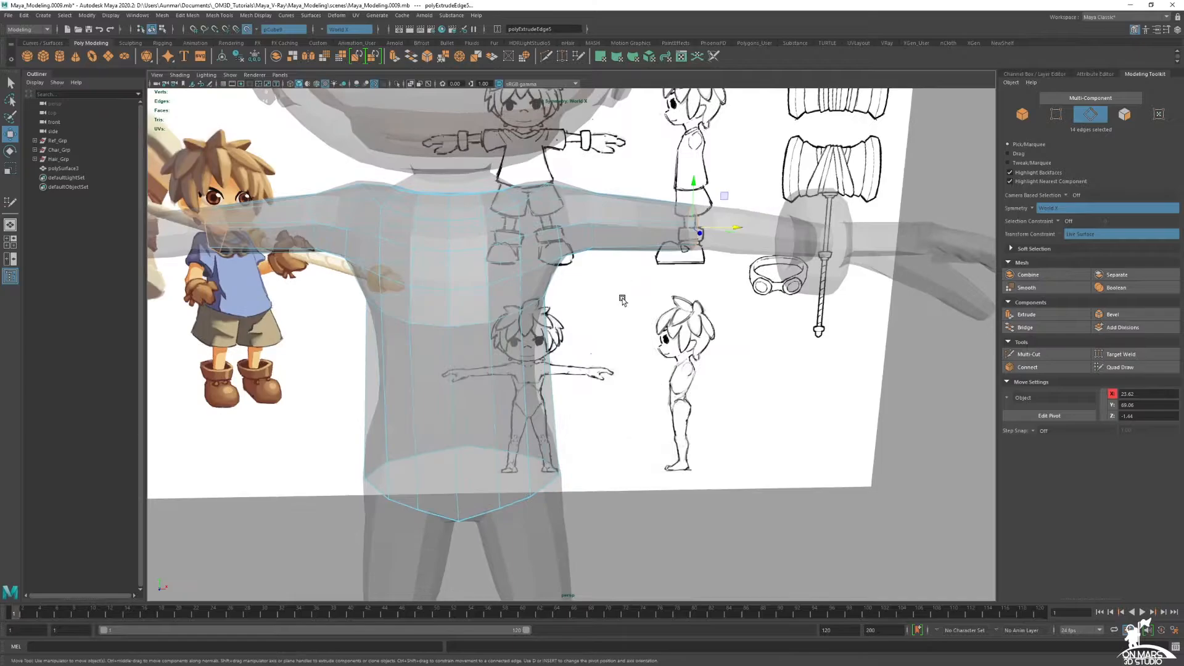
alt+right_drag(623, 296, 603, 301)
key(alt+x)
mouse_move(603, 302)
alt+mouse_down()
mouse_move(567, 302)
mouse_move(594, 305)
alt+mouse_up()
right_drag(594, 305, 571, 309)
key(q)
key(alt+x)
mouse_move(693, 319)
alt+mouse_down()
mouse_move(771, 317)
mouse_move(659, 312)
mouse_move(674, 325)
alt+mouse_up()
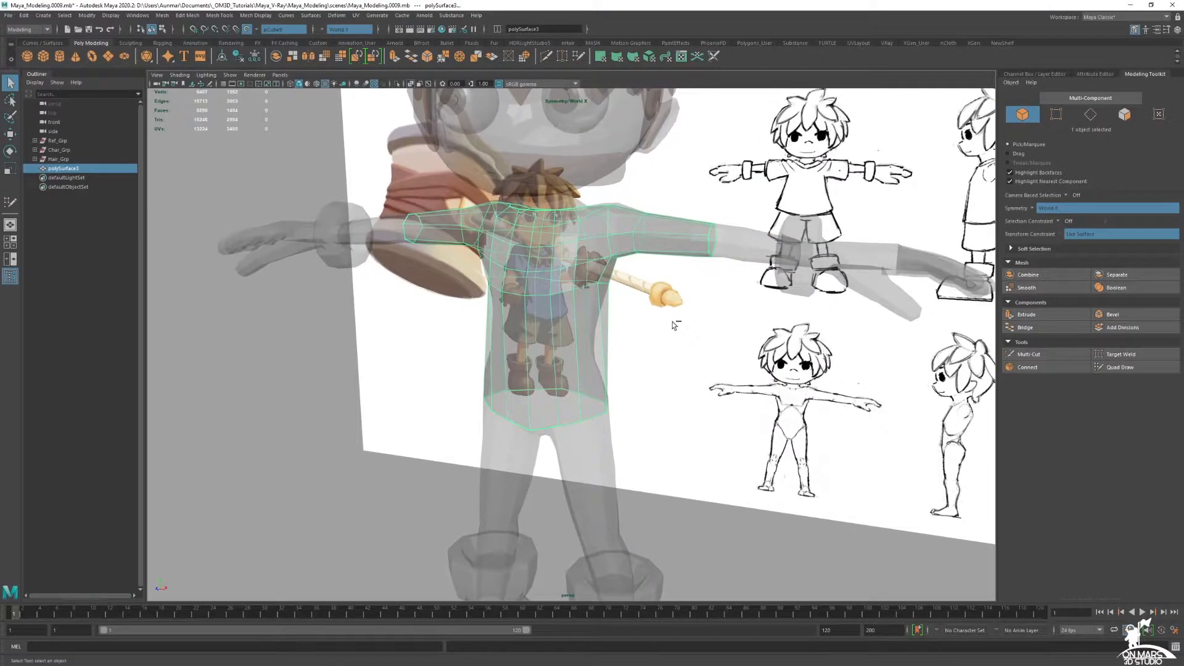
key(ctrl+1)
key(alt+x)
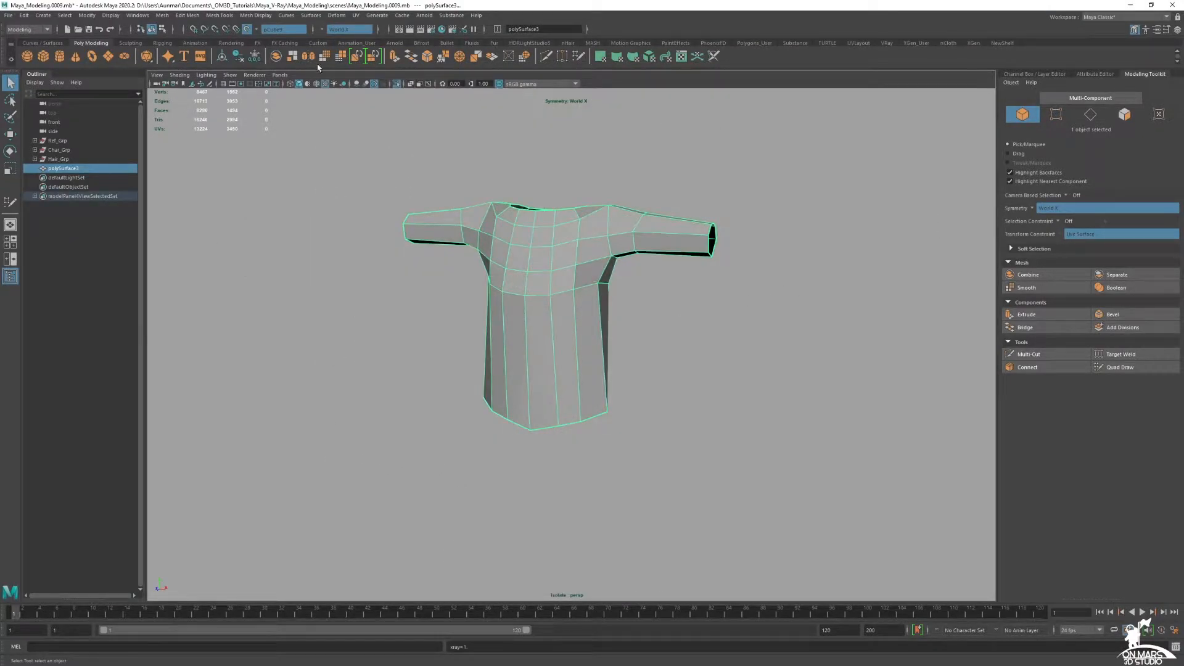
Turn off the live surface and bring the rest of the scene back from isolation.
click(246, 29)
alt+drag(592, 228, 675, 323)
key(ctrl+1)
Assign a new Phong material to the shirt mesh.
right_click(633, 308)
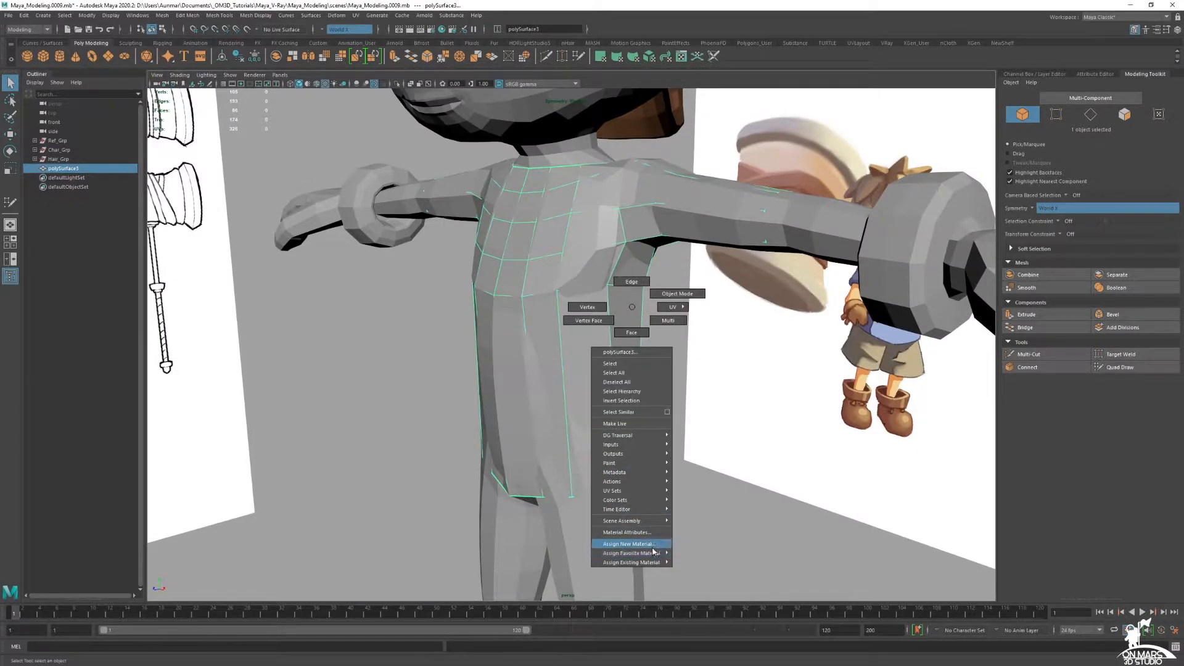
click(648, 544)
click(619, 277)
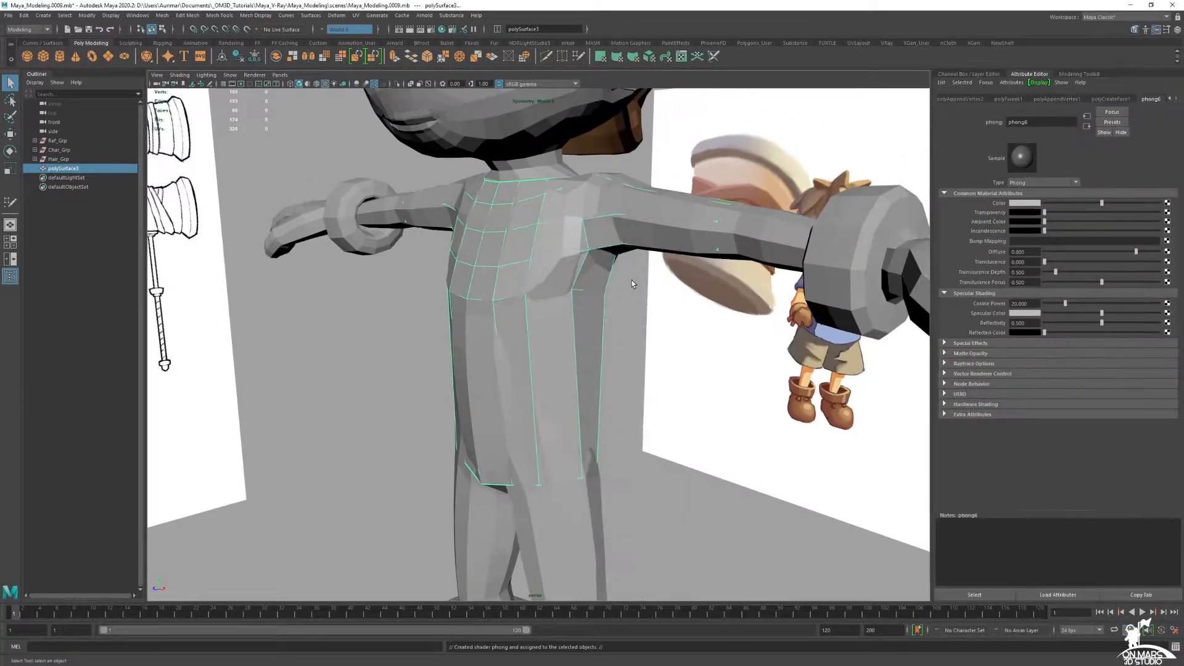
Set the shirt material's colour to a muted light blue matching the reference character's T-shirt.
click(1020, 204)
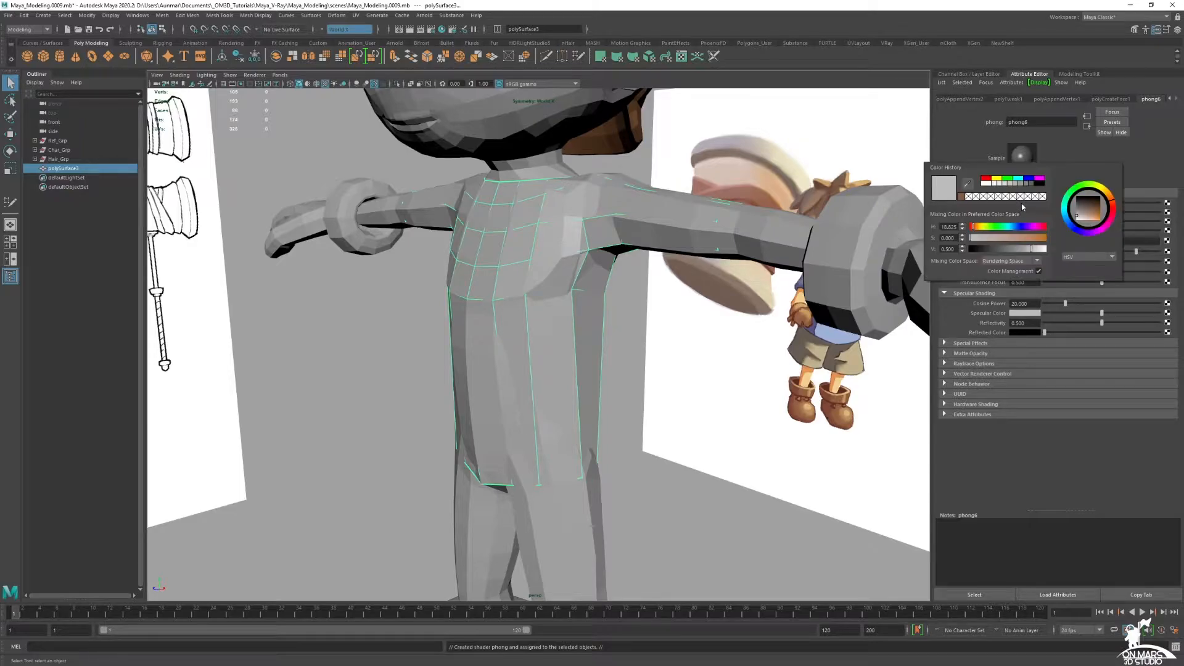
click(1017, 179)
drag(1036, 243, 1013, 229)
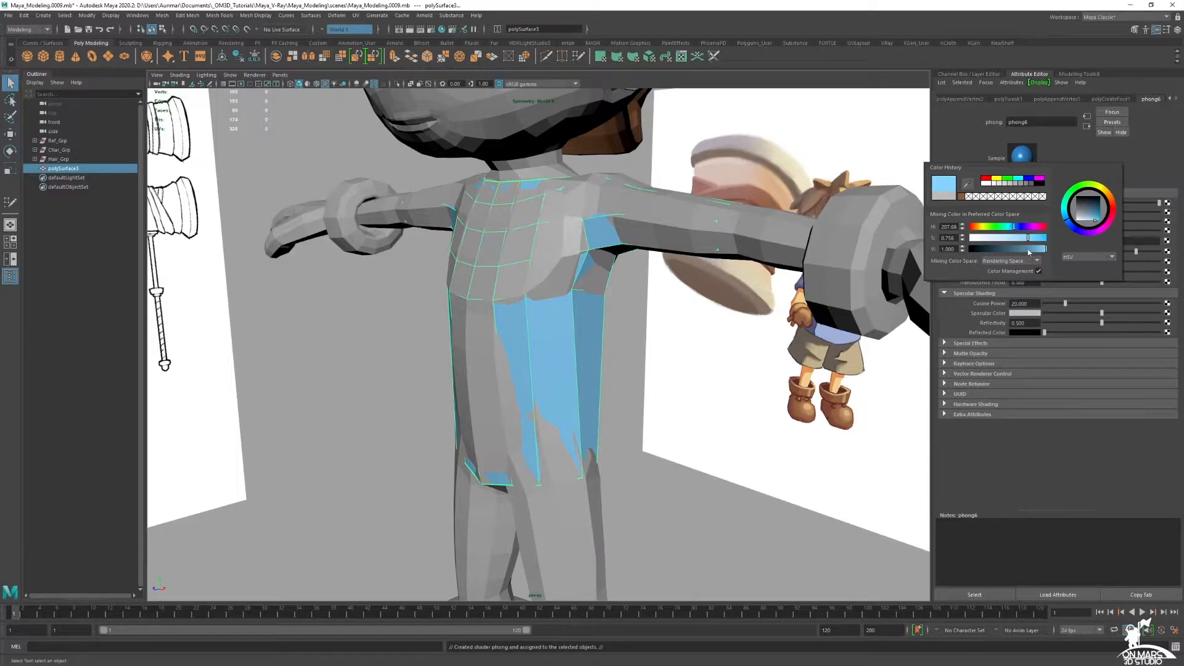
click(1026, 249)
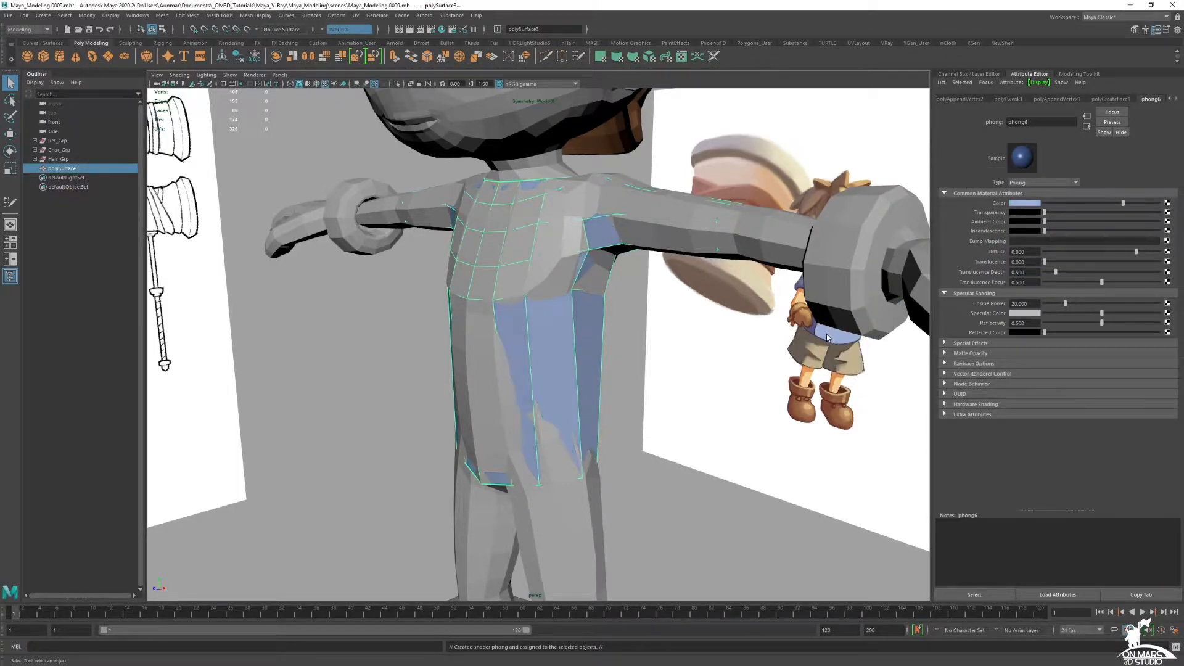
alt+drag(582, 293, 612, 311)
scroll(612, 311, down, 3)
scroll(635, 313, down, 2)
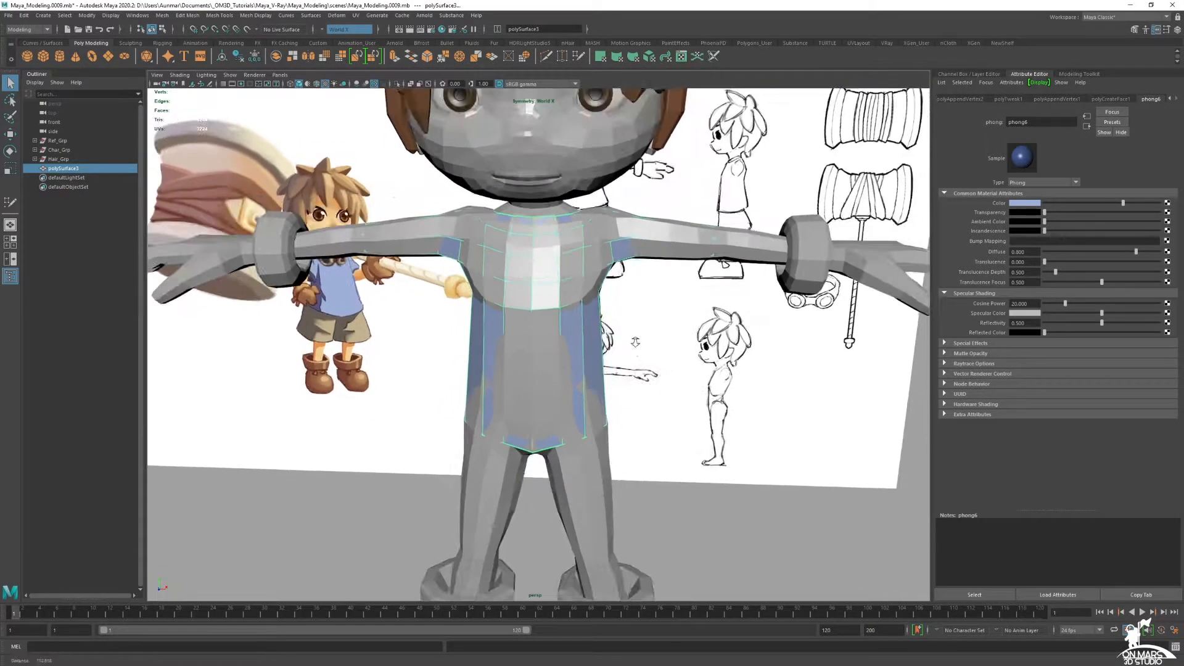
Compare the shirt's width and hem with the front reference sketch and check where the body pokes through.
key(space)
key(space)
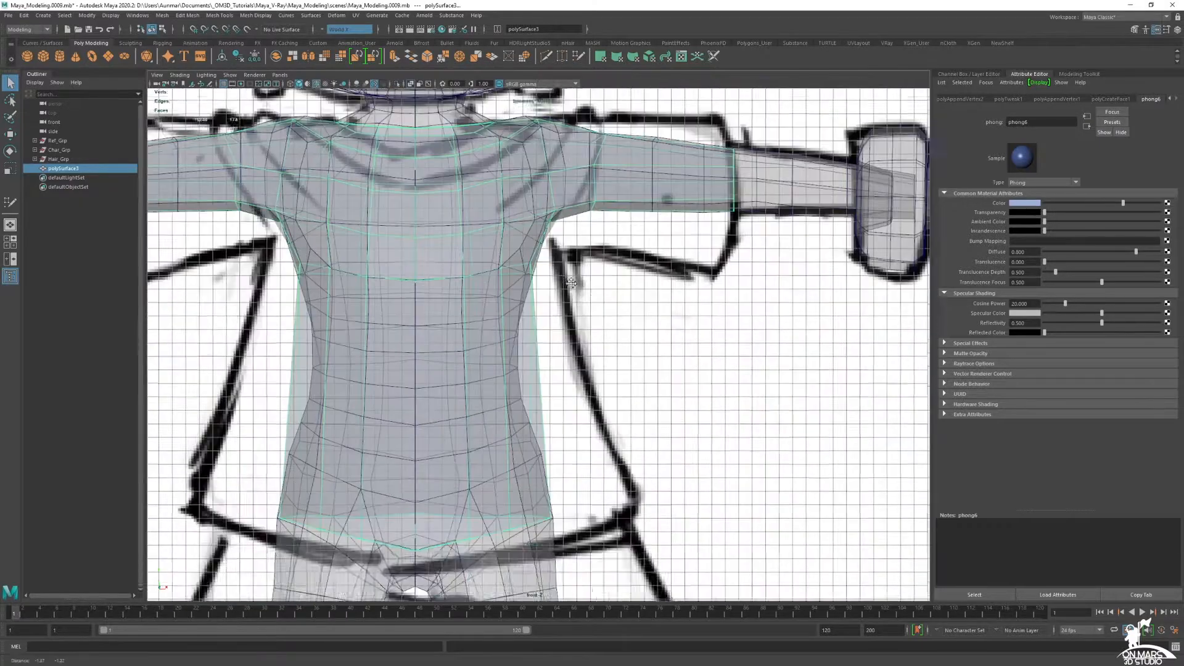
scroll(556, 277, up, 5)
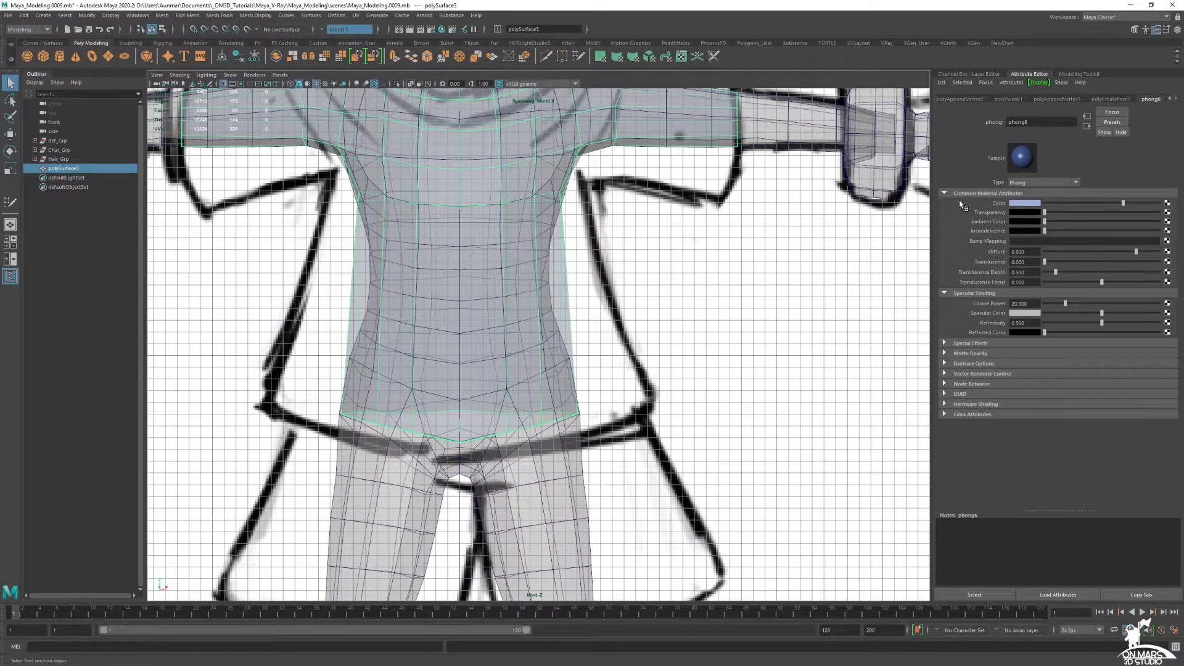
right_click(558, 286)
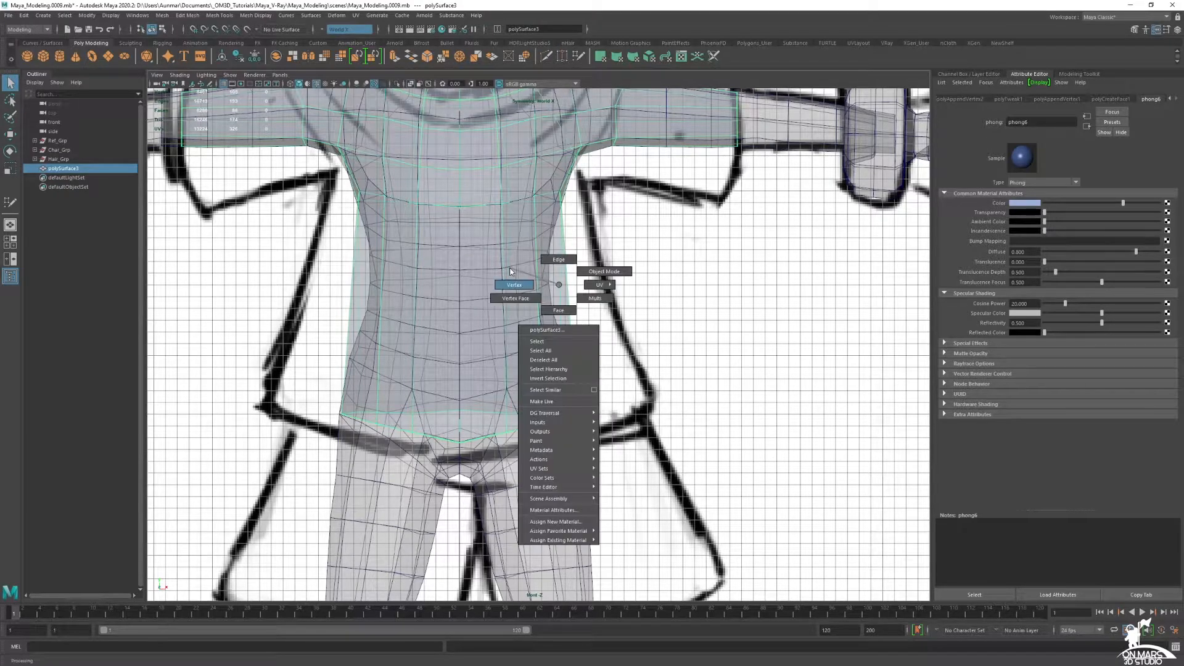
key(space)
key(space)
alt+drag(557, 289, 685, 330)
scroll(674, 340, up, 2)
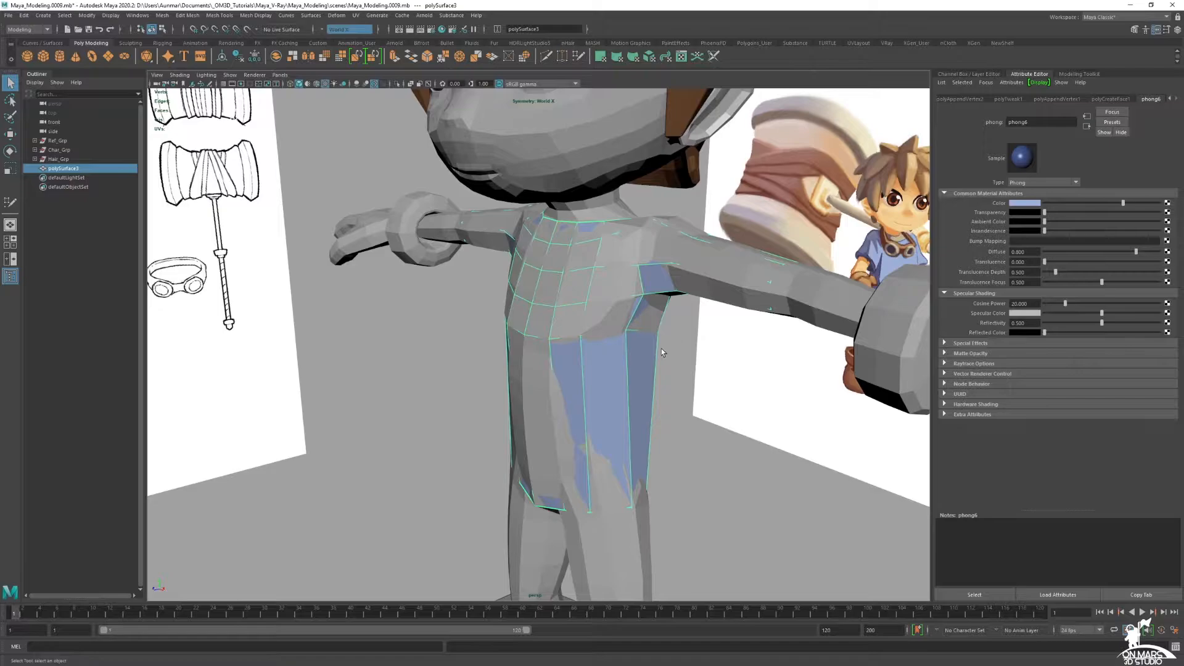
scroll(651, 370, up, 2)
alt+drag(645, 379, 498, 335)
right_drag(498, 336, 381, 321)
scroll(679, 456, down, 3)
drag(782, 511, 438, 132)
scroll(634, 322, up, 2)
key(w)
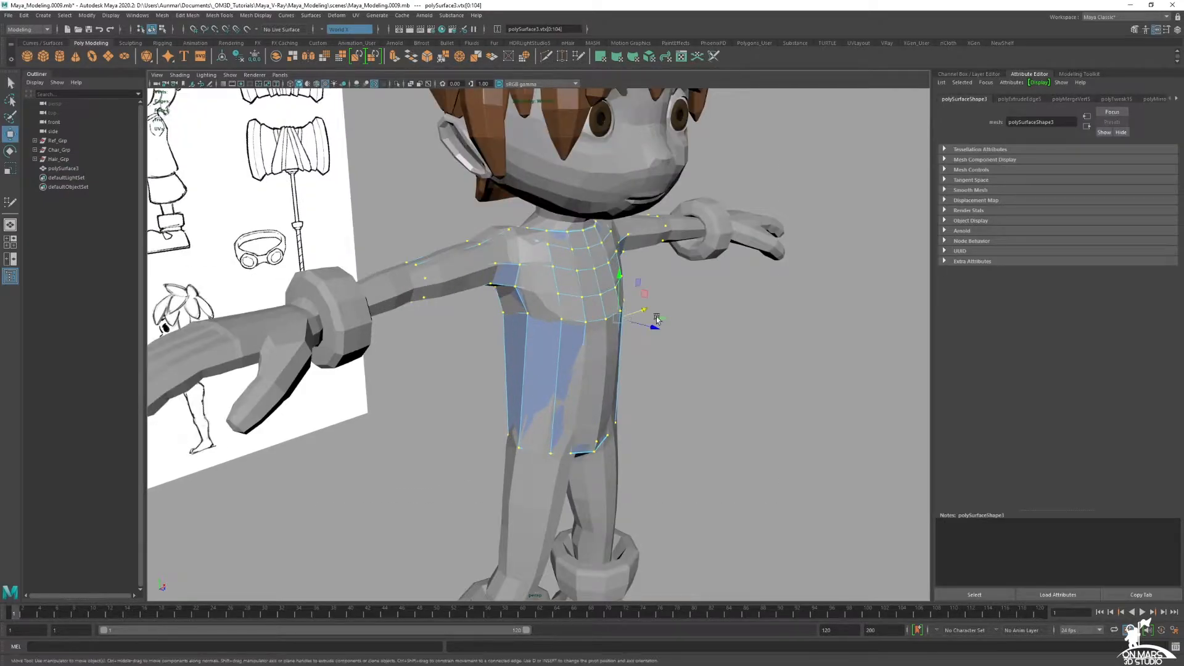
scroll(681, 348, up, 2)
ctrl+middle_drag(771, 318, 777, 320)
alt+drag(778, 318, 631, 324)
right_drag(626, 285, 617, 536)
key(q)
alt+drag(666, 320, 584, 291)
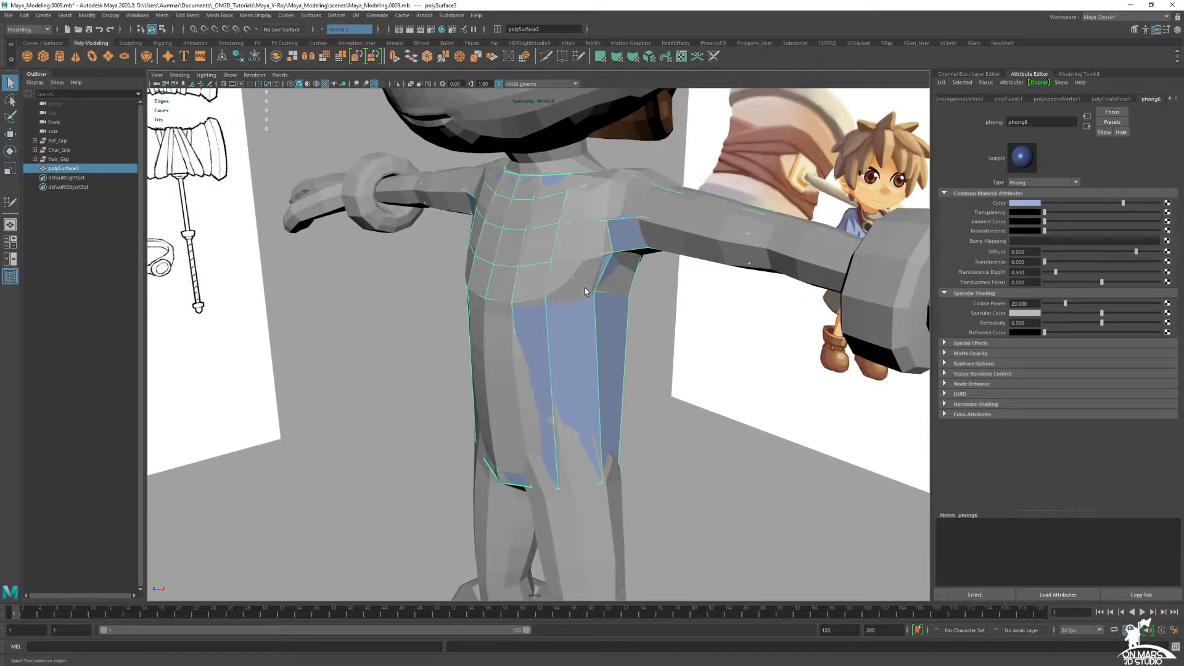
shift+right_click(590, 333)
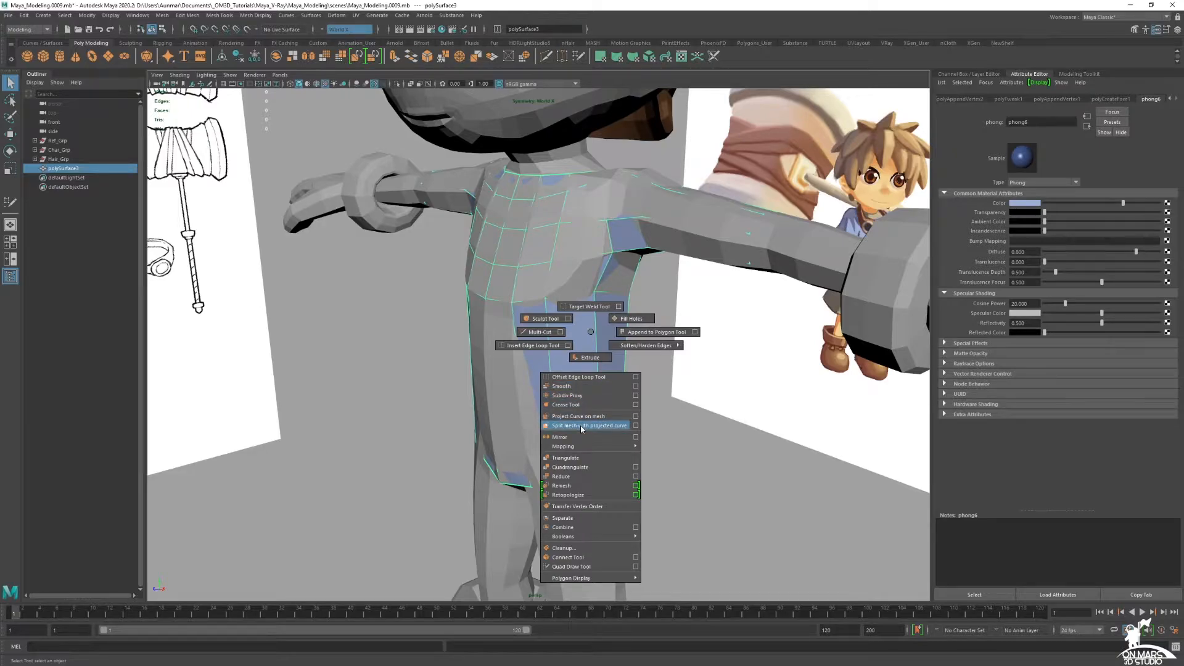
mouse_move(571, 537)
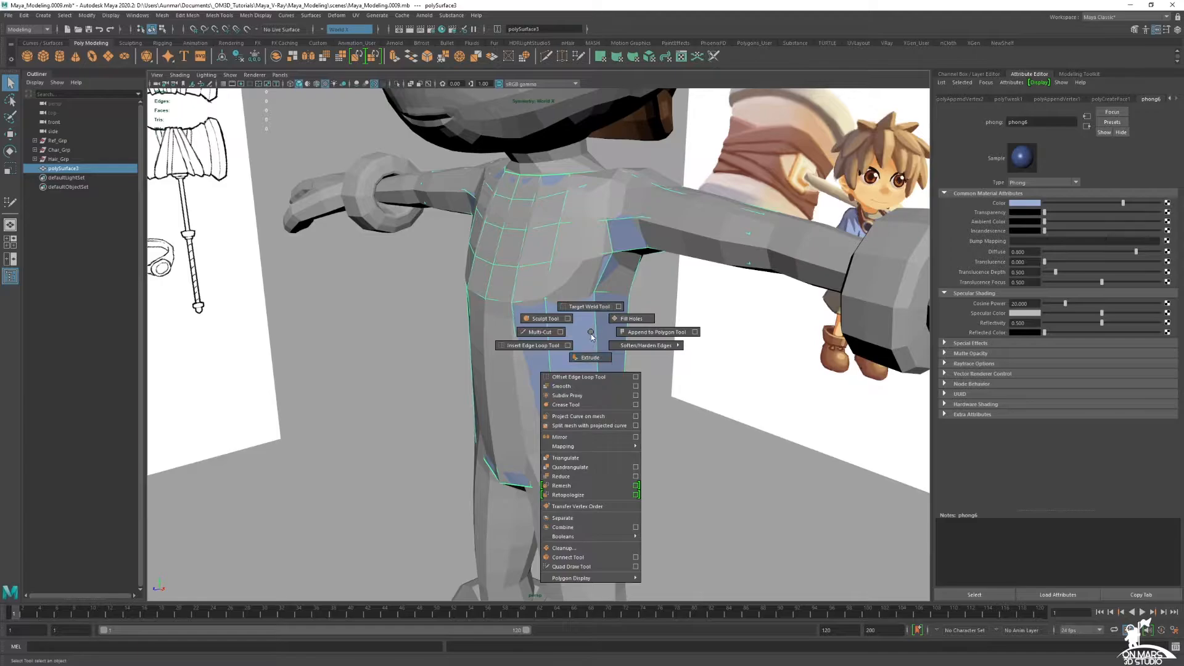
Push all of the shirt's vertices outward by about 0.515 in local Z with Transform Component so the shirt covers the body.
right_click(593, 291)
right_drag(559, 292, 555, 292)
scroll(597, 344, down, 6)
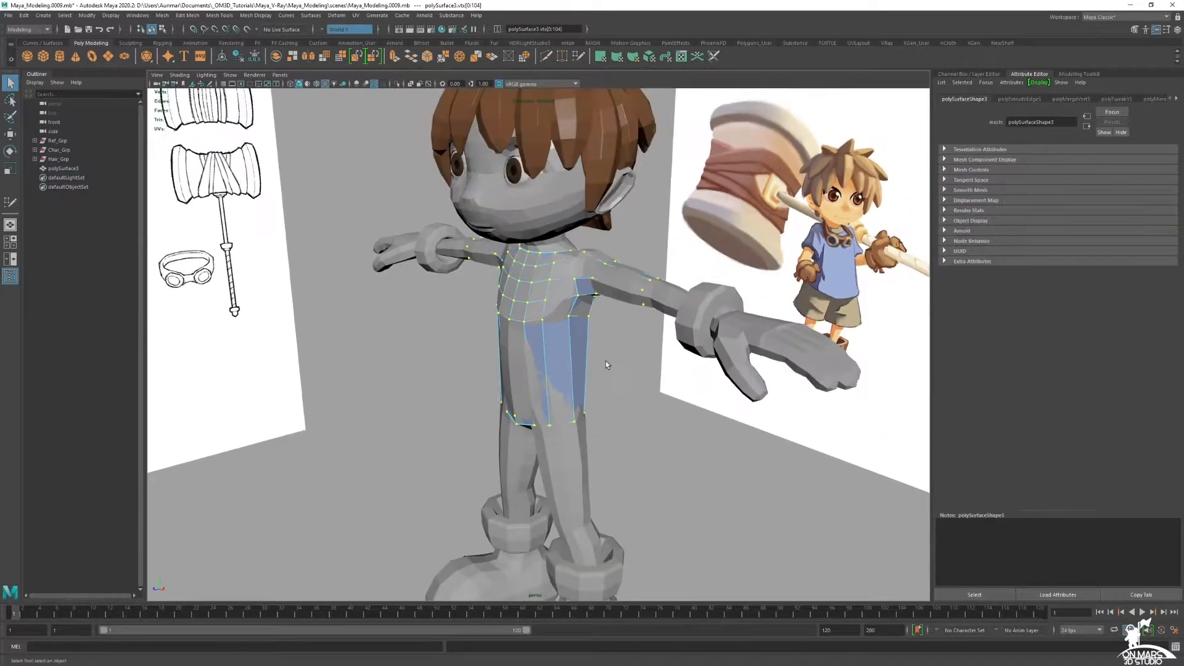
click(716, 460)
drag(751, 471, 391, 218)
scroll(571, 344, up, 3)
scroll(571, 344, up, 2)
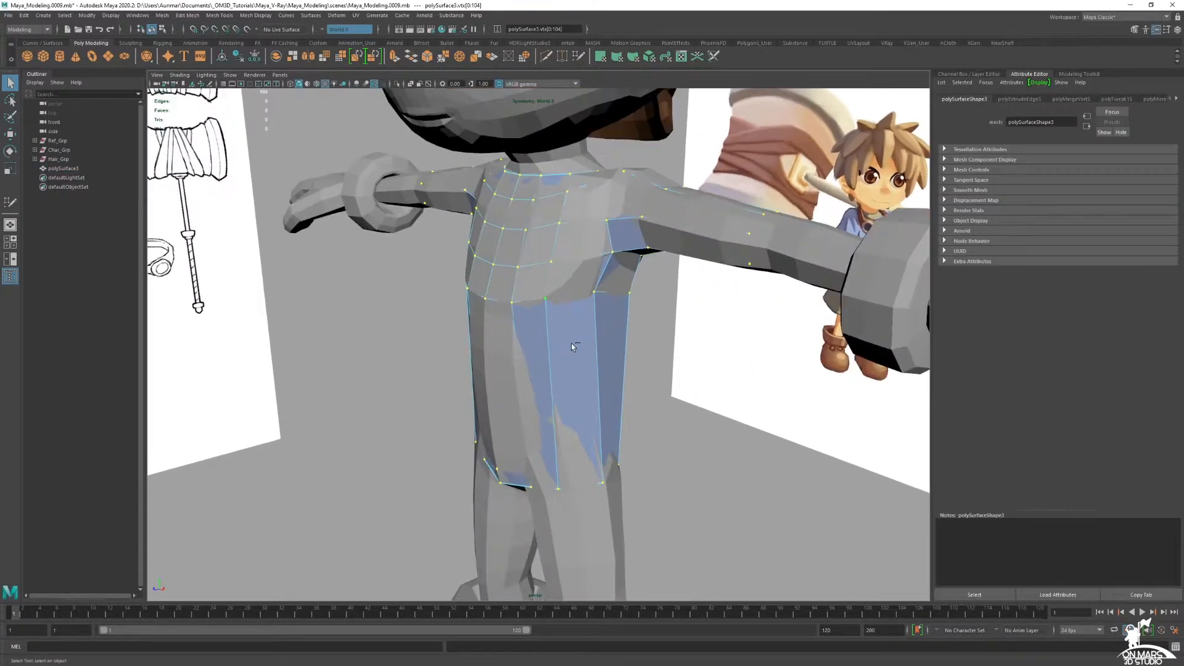
shift+right_click(571, 344)
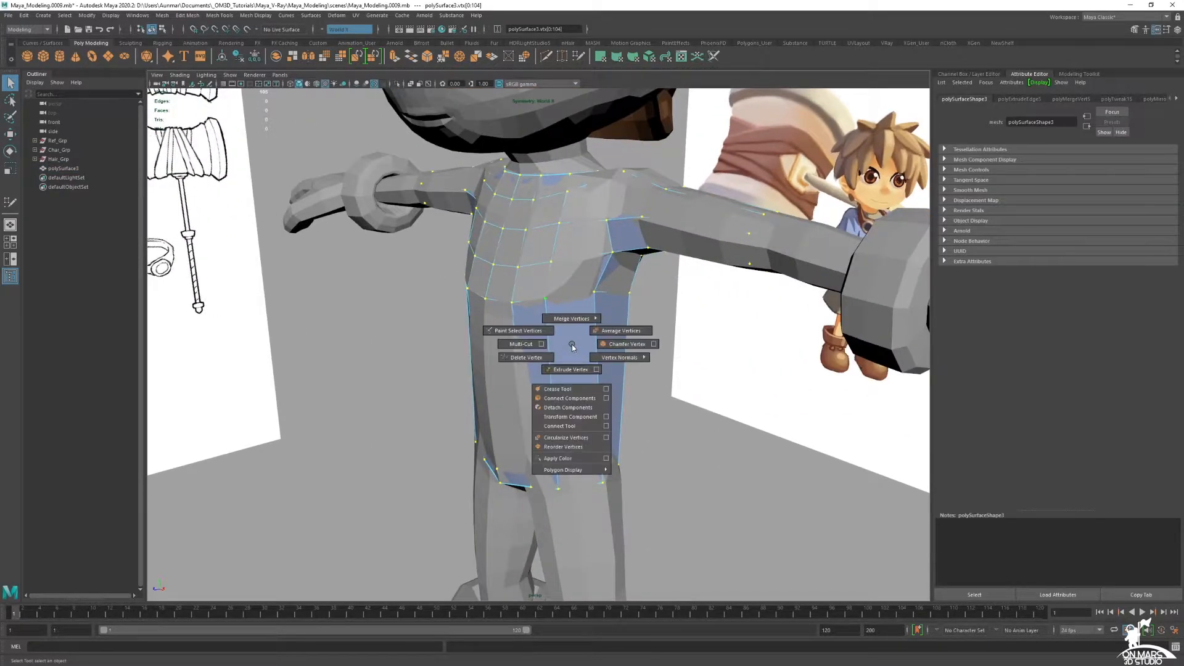
click(586, 419)
alt+drag(585, 419, 480, 183)
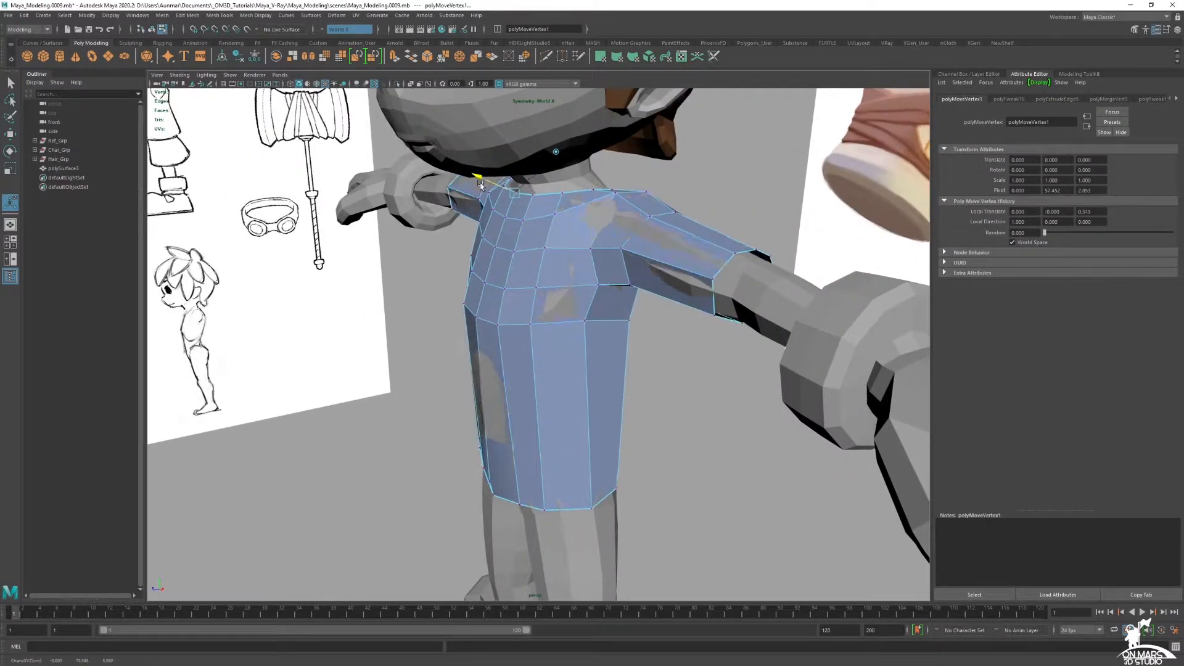
mouse_move(794, 202)
alt+mouse_down()
mouse_move(672, 211)
mouse_move(741, 204)
alt+mouse_up()
mouse_move(699, 252)
alt+mouse_down()
mouse_move(527, 264)
mouse_move(535, 279)
mouse_move(485, 269)
alt+mouse_up()
mouse_move(378, 237)
alt+mouse_down()
mouse_move(450, 234)
mouse_move(518, 266)
mouse_move(630, 257)
mouse_move(660, 240)
mouse_move(572, 249)
mouse_move(560, 238)
mouse_move(608, 271)
mouse_move(613, 297)
alt+mouse_up()
key(q)
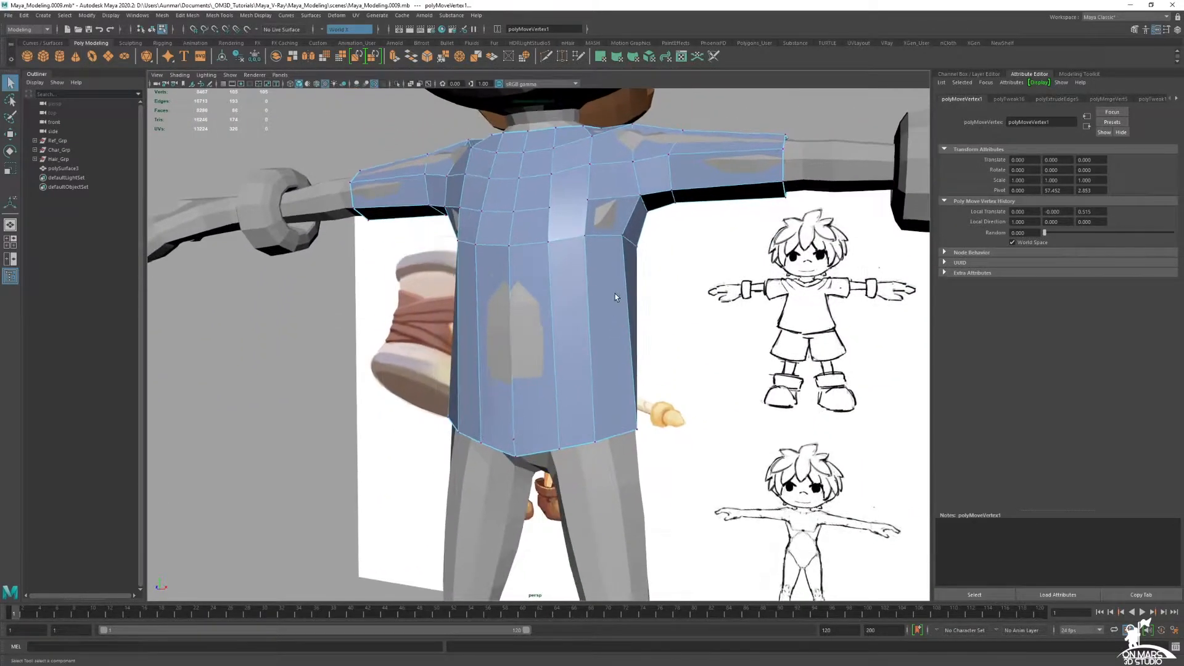
Turn on X-ray shading and delete the stray vertex near the centre of the shirt's lower hem.
right_drag(592, 294, 464, 235)
key(w)
alt+drag(540, 330, 639, 377)
key(alt+x)
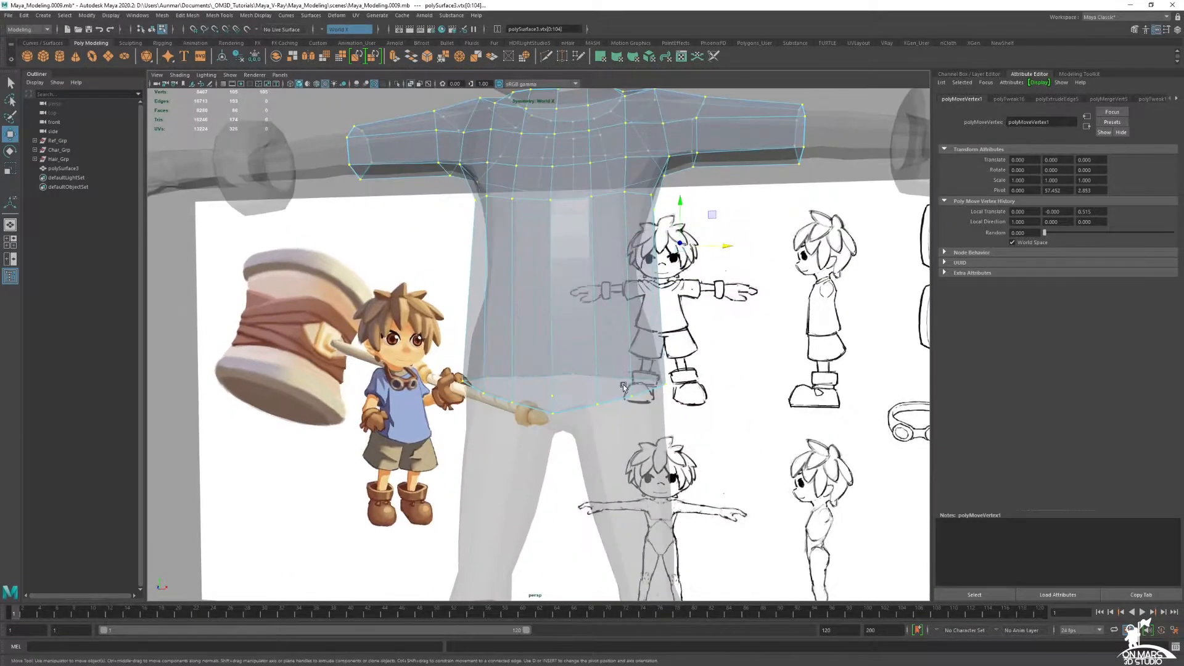
click(560, 386)
key(Delete)
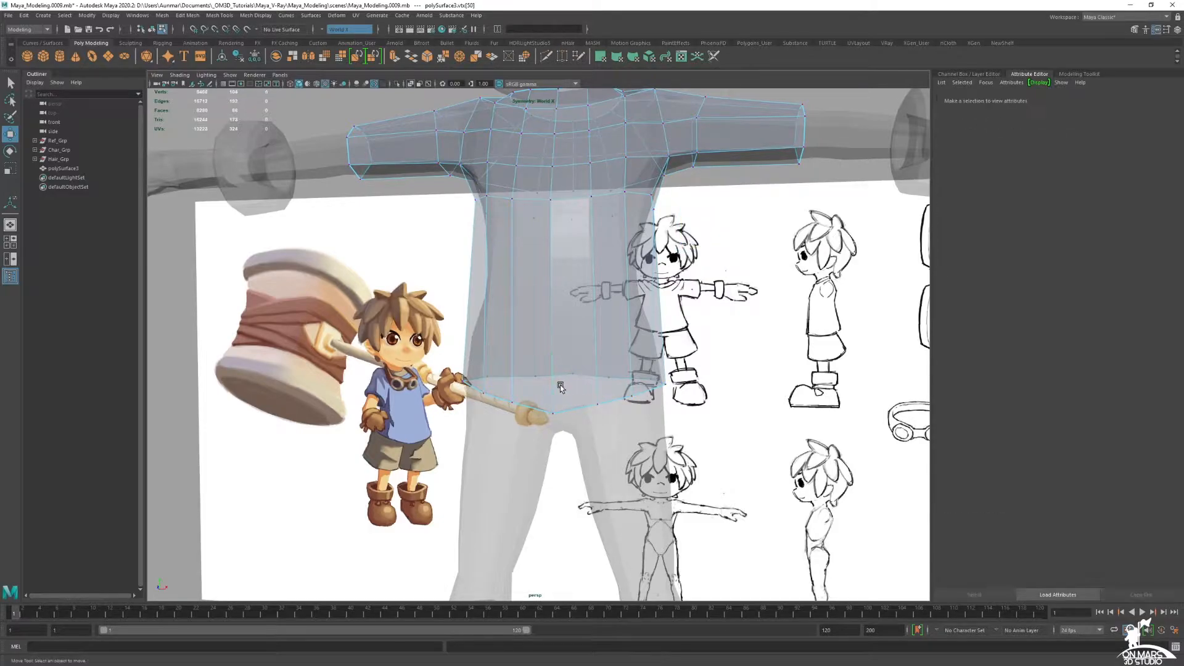
alt+drag(621, 398, 715, 428)
key(space)
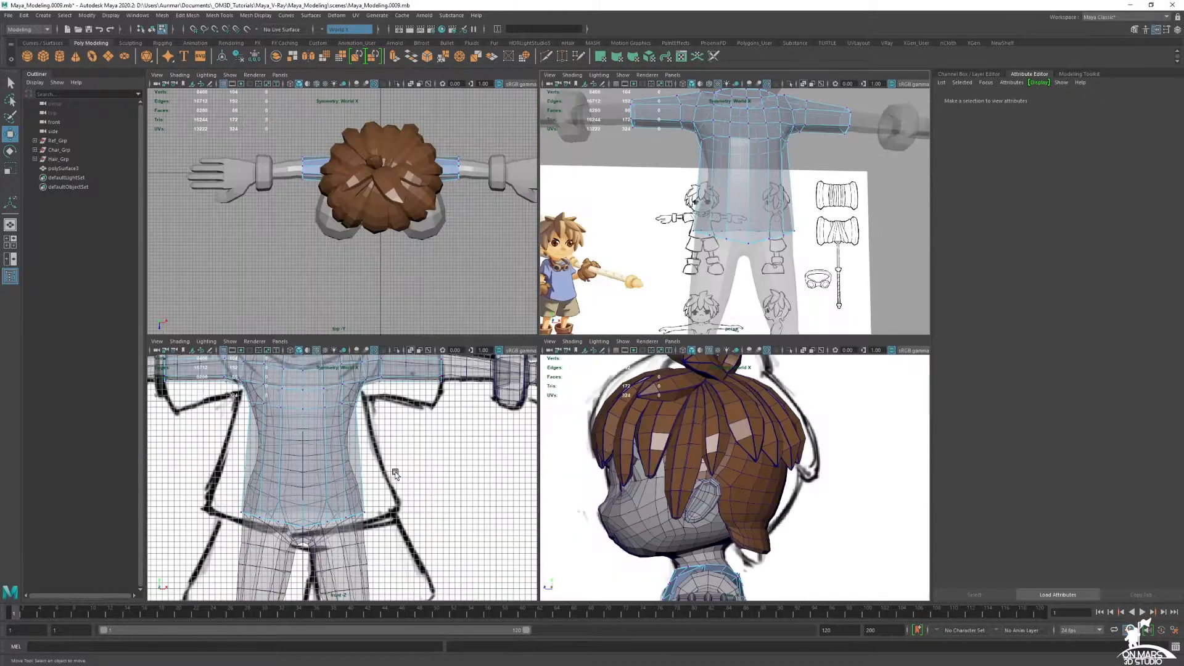
key(space)
alt+middle_drag(673, 483, 693, 468)
drag(274, 327, 275, 326)
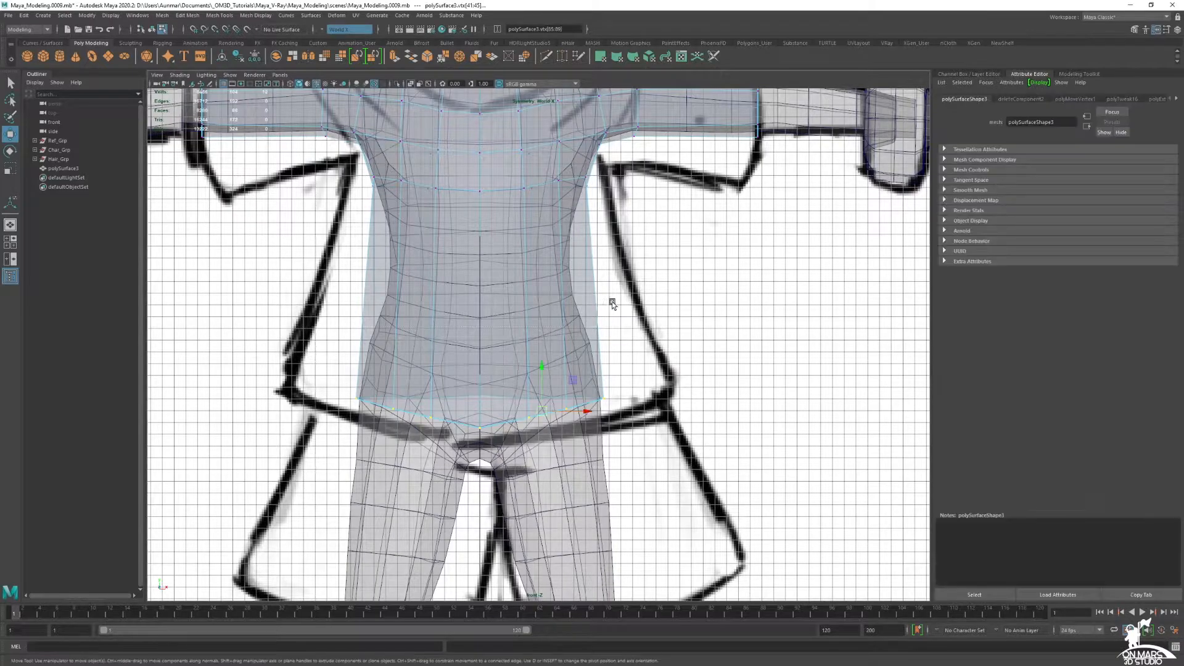
alt+middle_drag(755, 241, 742, 283)
Return the shirt to object mode and adjust the local Z translation in its polyMoveVertex1 history.
key(space)
key(space)
alt+drag(749, 201, 679, 146)
right_drag(679, 146, 726, 130)
key(q)
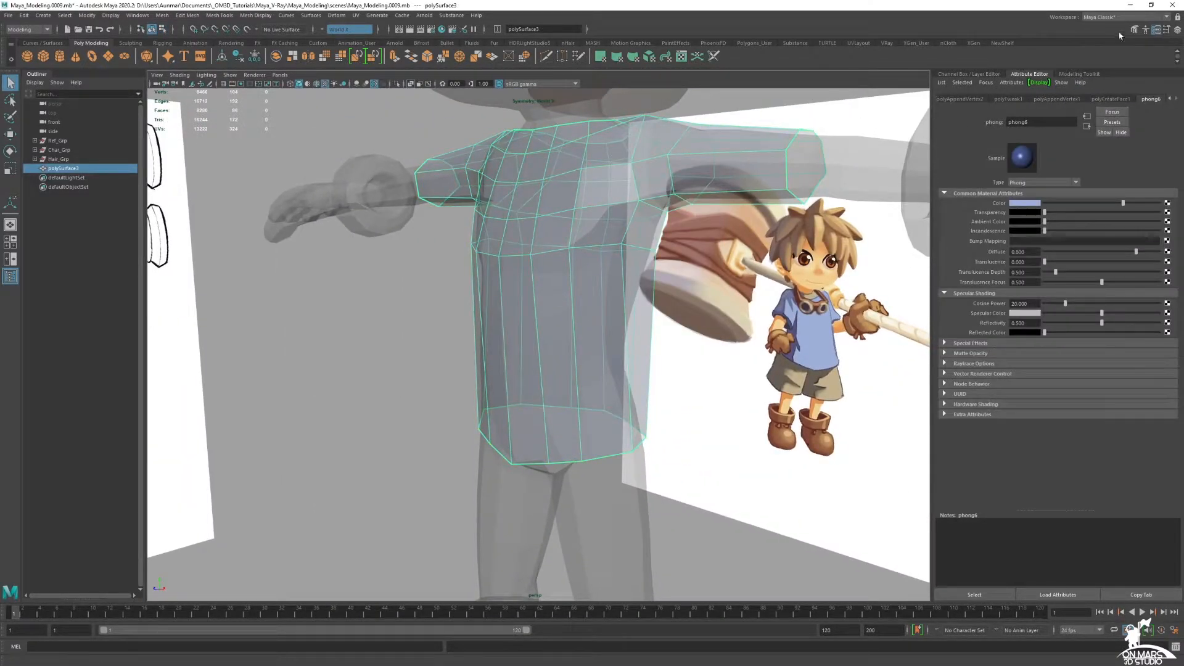
click(1178, 30)
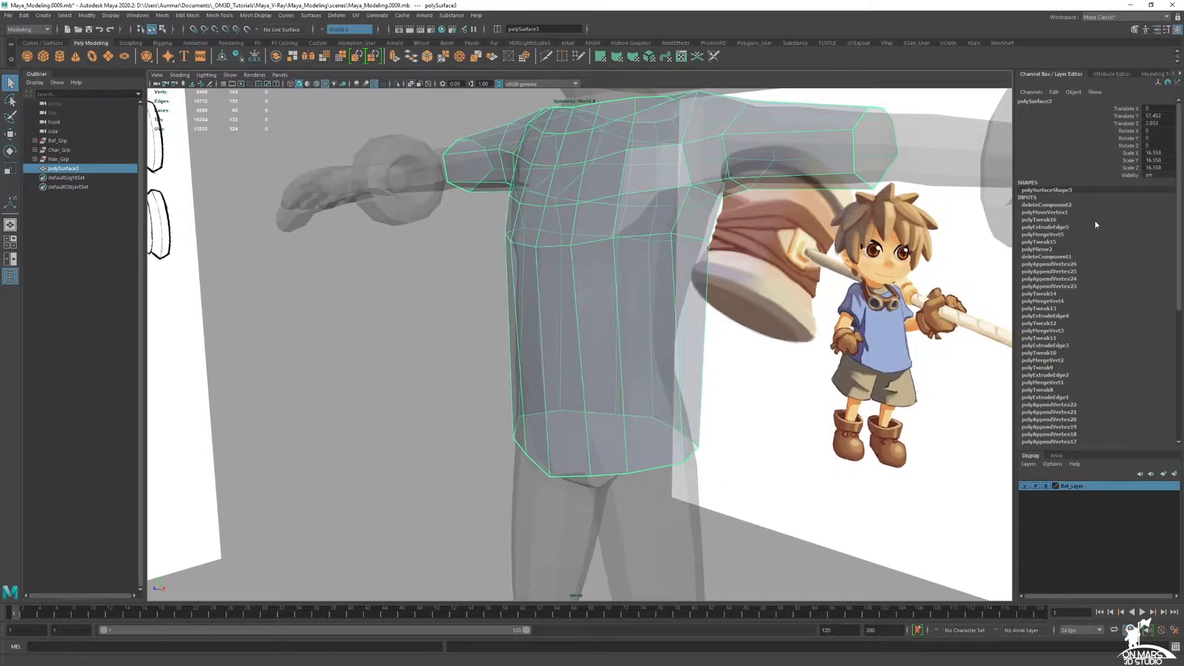
click(1052, 213)
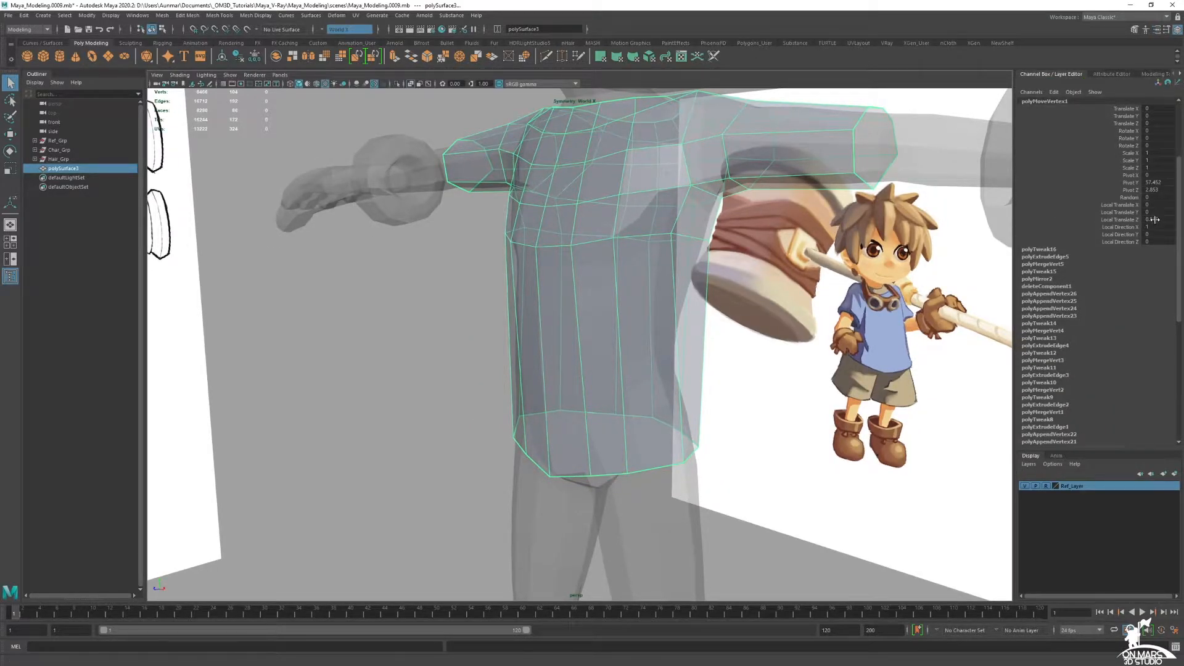
alt+drag(770, 298, 793, 303)
alt+drag(611, 266, 708, 266)
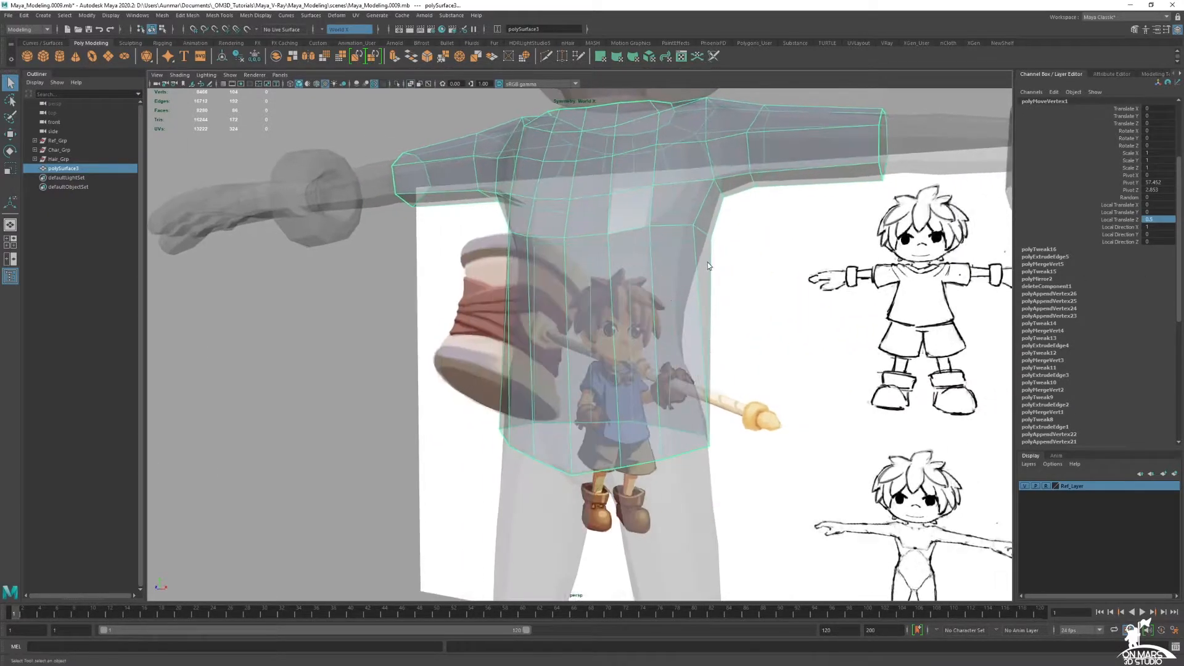
Select the shirt's hem vertices in the front view and flare them outward and down to the sketched lower corners.
right_drag(708, 264, 663, 265)
alt+middle_drag(666, 376, 653, 296)
alt+drag(647, 303, 695, 325)
key(space)
key(space)
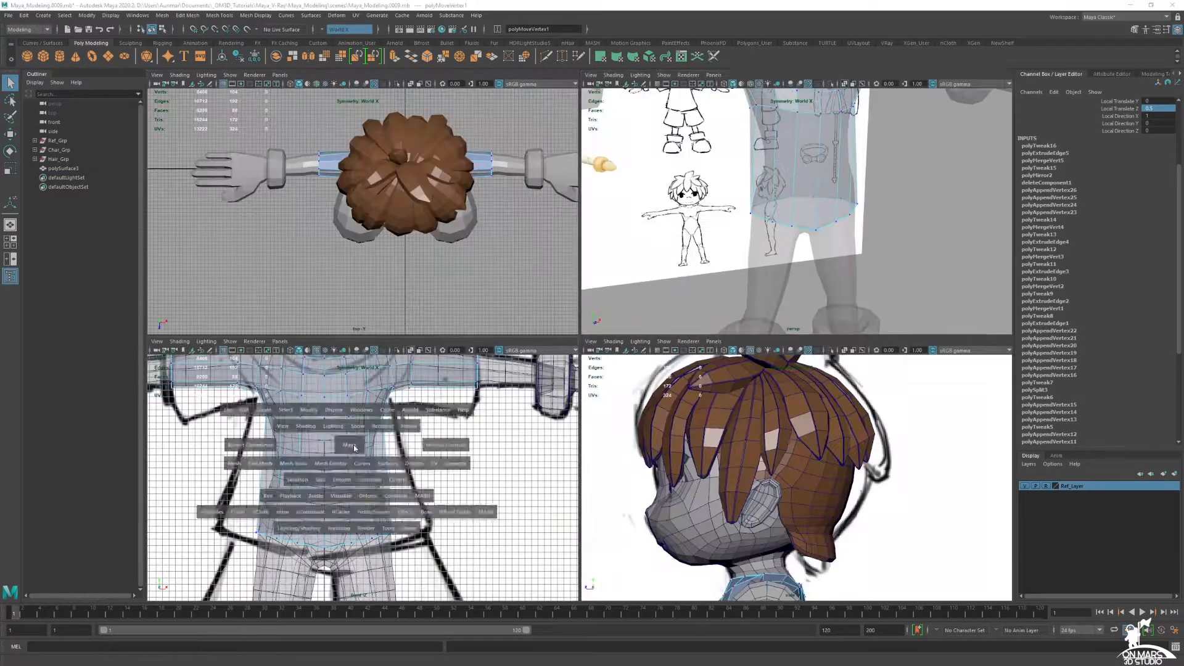
key(w)
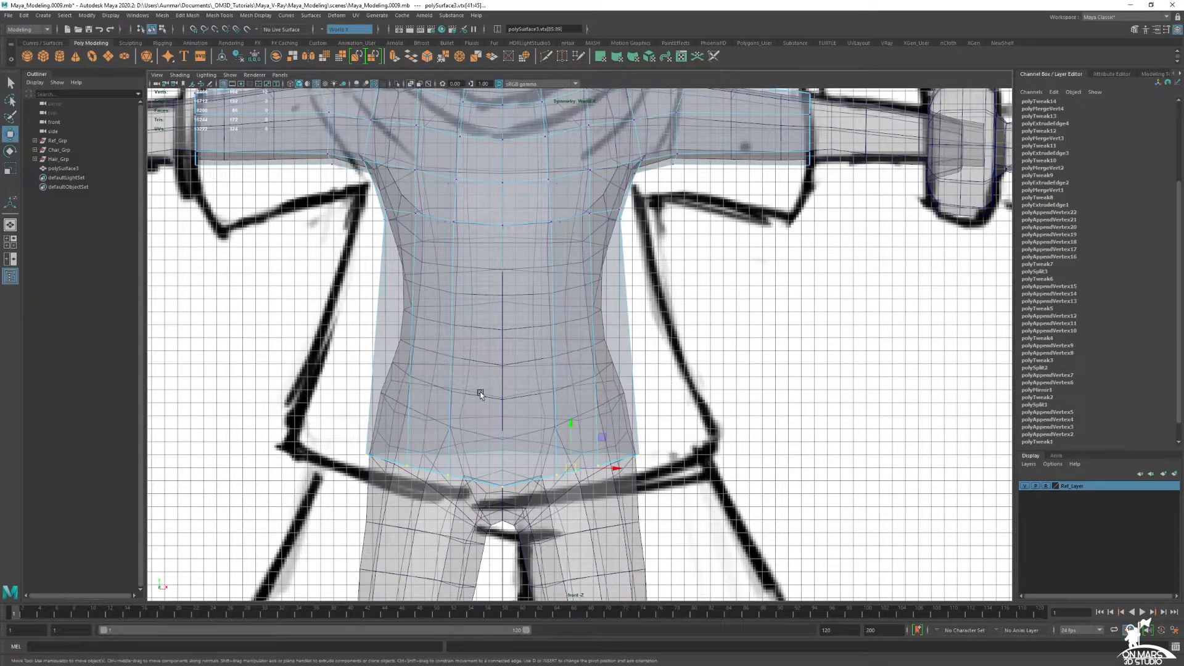
alt+middle_drag(602, 410, 643, 372)
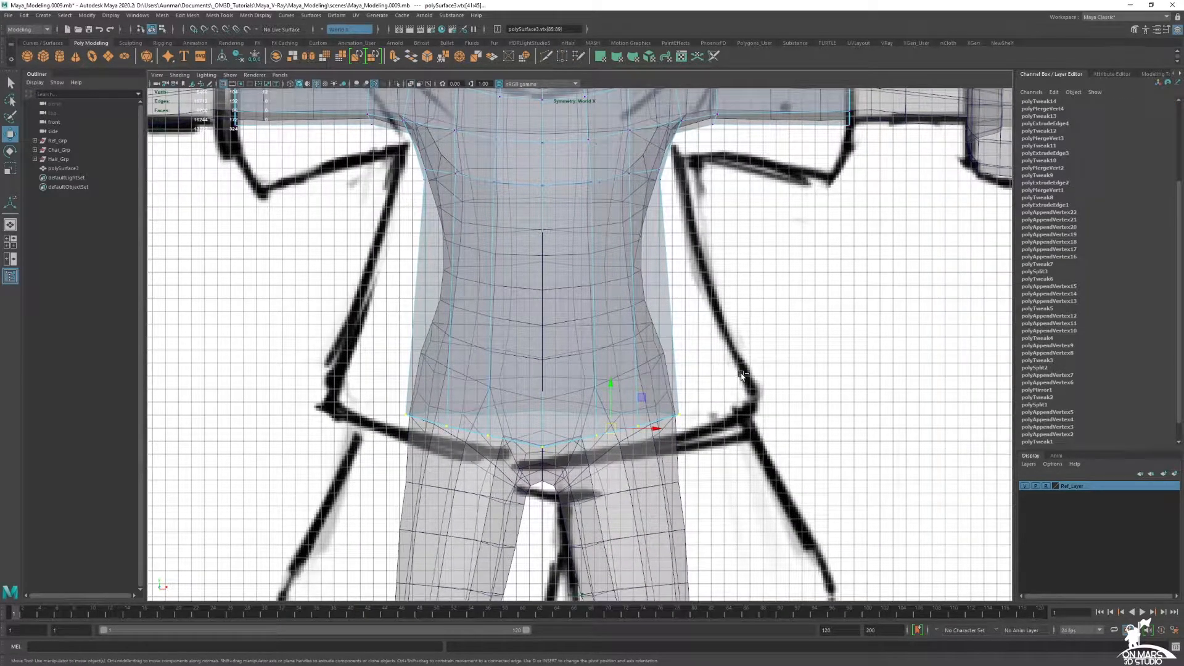
middle_drag(742, 376, 830, 367)
scroll(820, 353, down, 5)
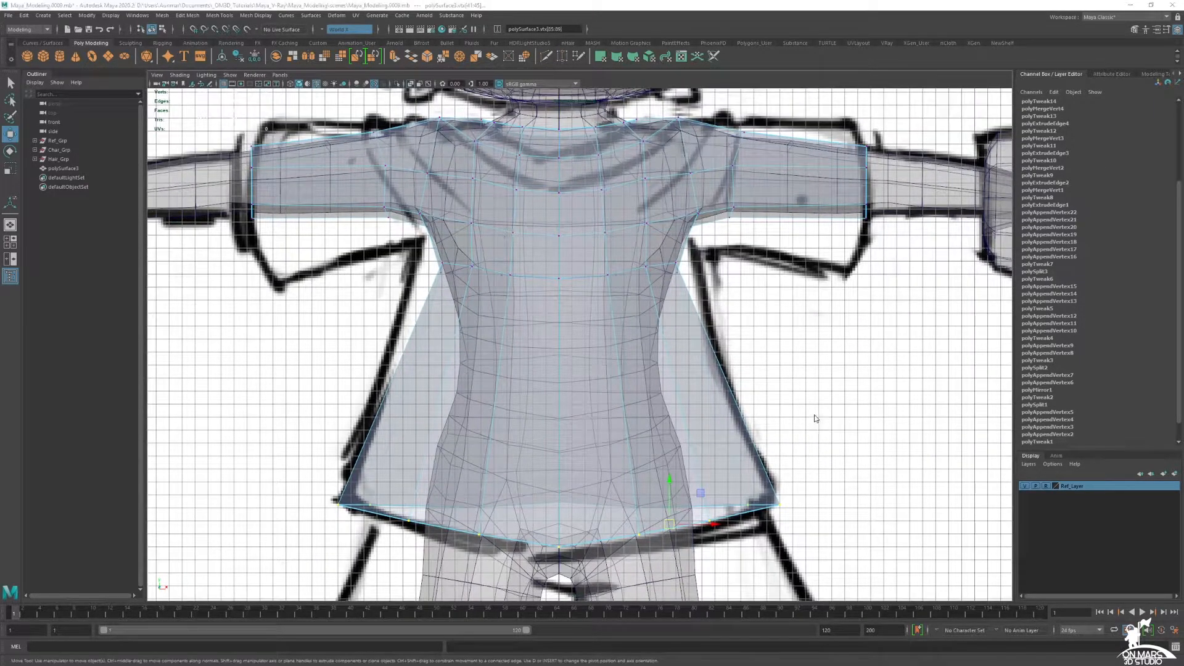
Scale the shirt's hem vertices in depth to match the front and back outline of the side reference sketch.
key(space)
key(space)
scroll(900, 536, down, 3)
mouse_move(900, 536)
alt+middle_down()
mouse_move(743, 502)
mouse_move(686, 274)
alt+middle_up()
scroll(743, 502, down, 3)
key(alt+x)
scroll(673, 330, up, 2)
alt+middle_drag(675, 333, 689, 394)
scroll(556, 419, up, 2)
key(r)
drag(545, 423, 557, 424)
Lower the hem vertices from the front to the rear of the side view onto the sketched hemline.
alt+middle_drag(572, 390, 590, 362)
scroll(587, 364, up, 1)
key(q)
click(487, 414)
key(w)
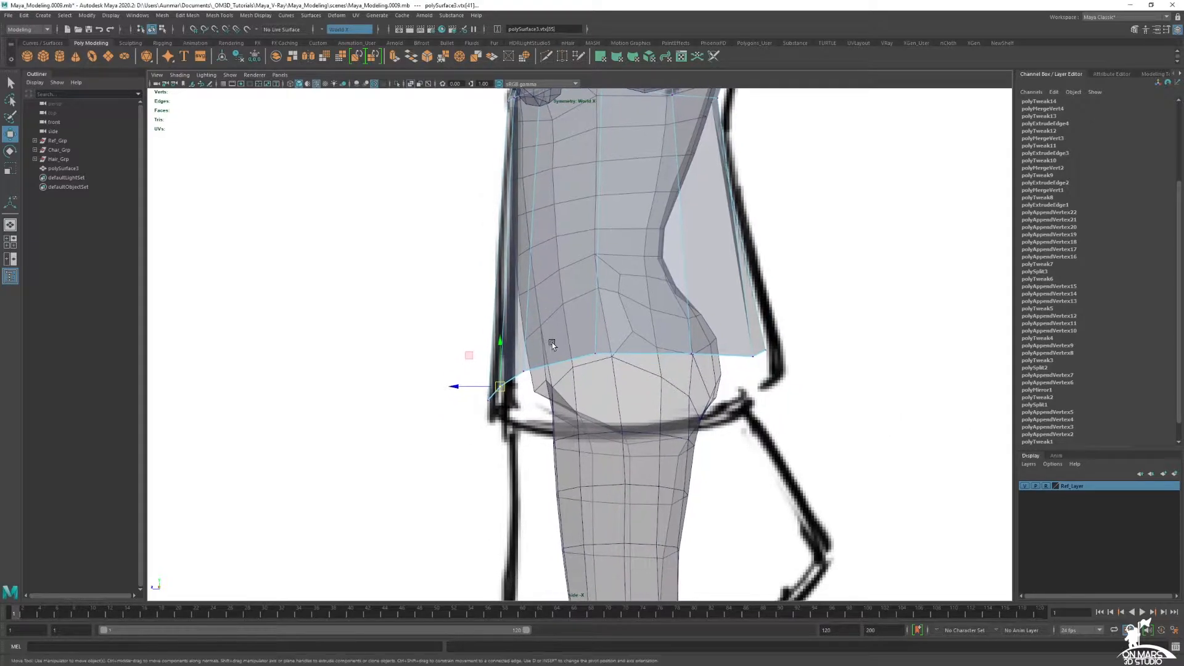
drag(497, 359, 525, 390)
click(524, 371)
click(596, 353)
drag(597, 314, 606, 380)
click(691, 352)
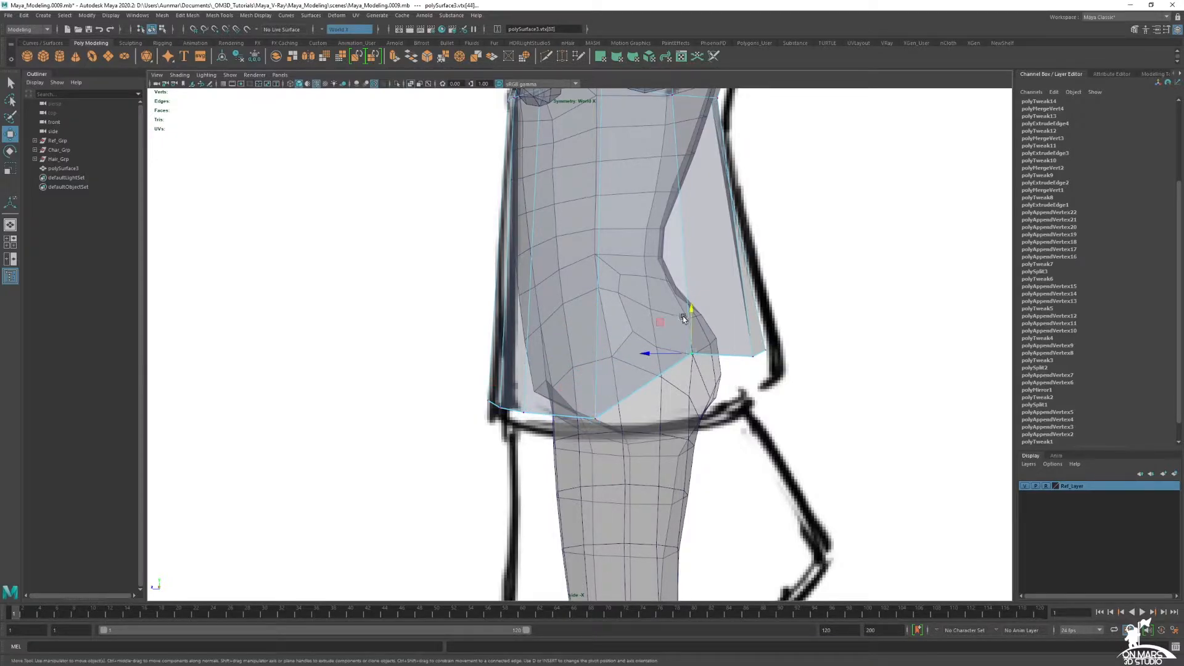
drag(693, 316, 709, 380)
Try to move the rearmost hem vertices down and back onto the lower back corner of the side sketch.
drag(753, 338, 755, 369)
alt+middle_drag(639, 176, 632, 308)
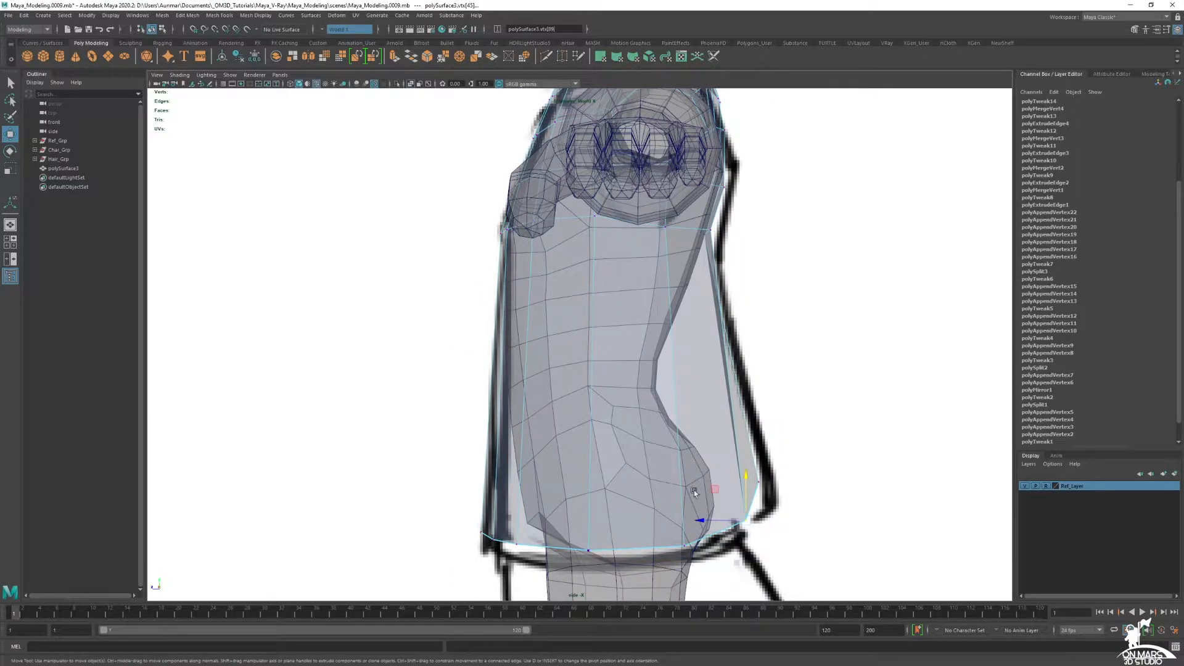
alt+middle_drag(635, 524, 565, 286)
click(652, 394)
drag(652, 394, 660, 424)
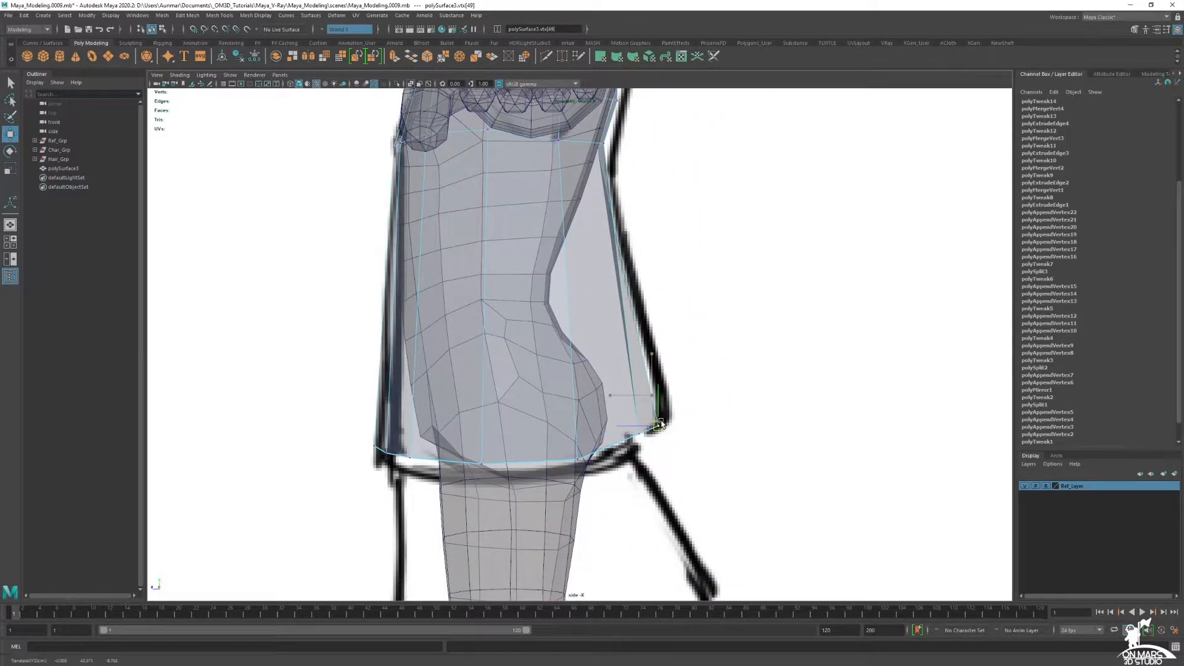
Check the hem against the front sketch and undo the last moves of the rear hem vertices.
scroll(660, 422, down, 3)
key(space)
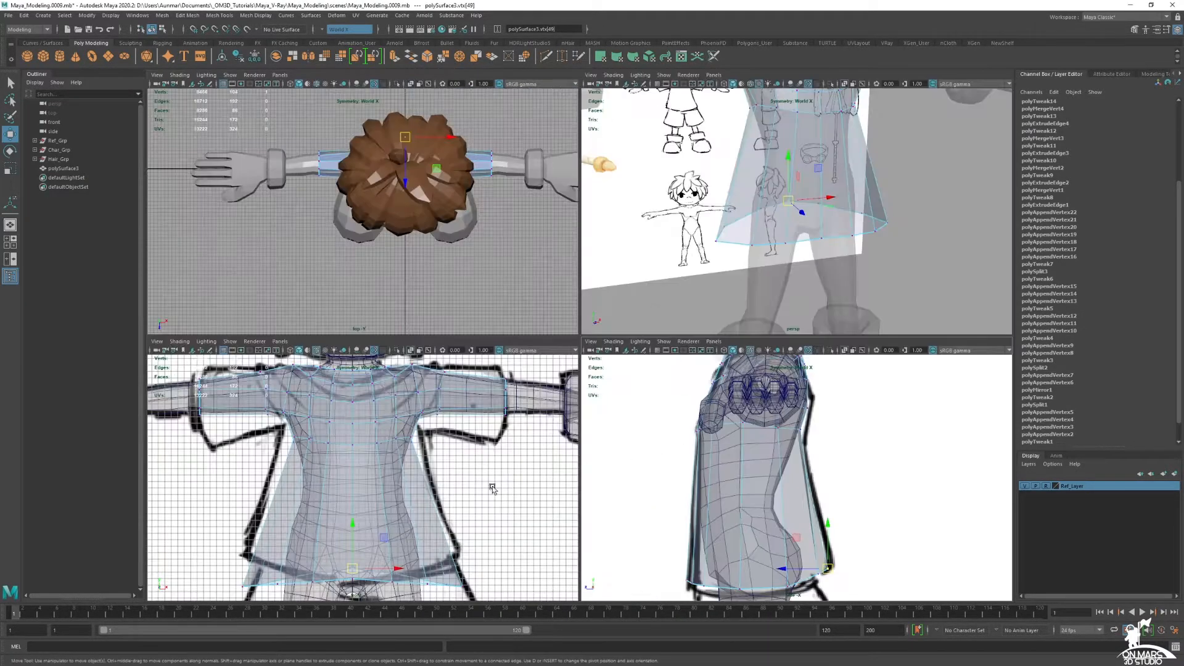
alt+middle_drag(334, 493, 388, 402)
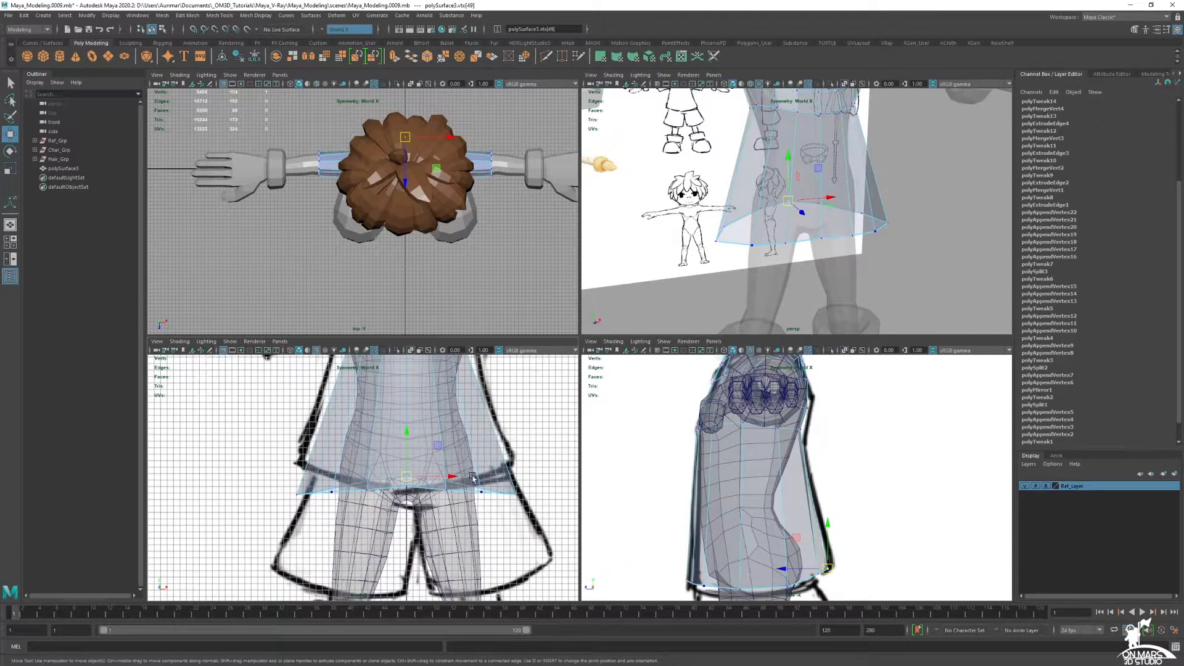
alt+middle_drag(473, 477, 457, 474)
key(ctrl+z)
key(ctrl+z)
key(ctrl+z)
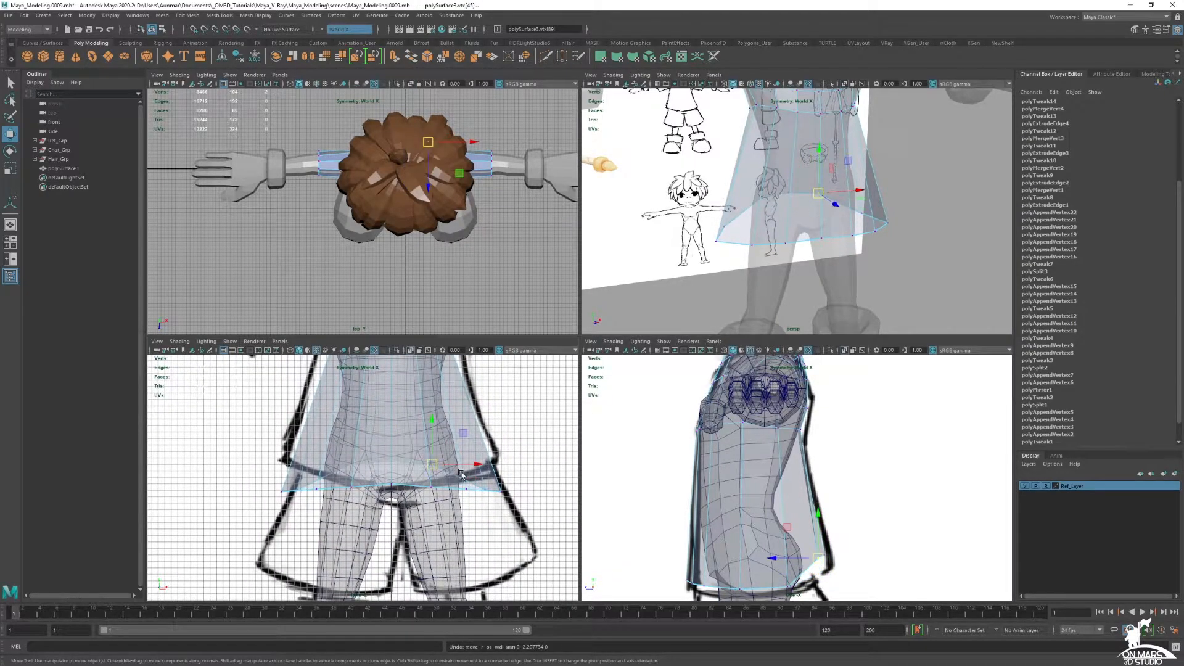
Raise the outer side vertices of the shirt's hem toward the ends of the sketched hemline.
key(space)
key(space)
key(space)
mouse_move(859, 219)
alt+mouse_down()
mouse_move(621, 286)
mouse_move(594, 272)
mouse_move(586, 289)
alt+mouse_up()
key(alt+x)
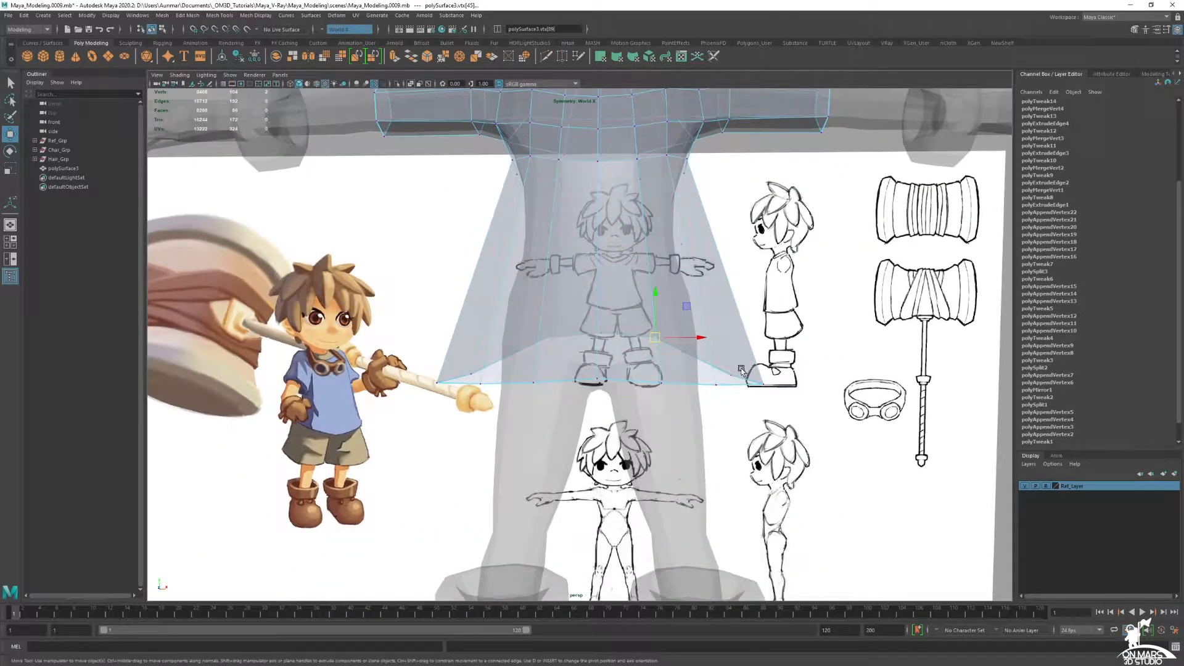
alt+drag(688, 340, 666, 341)
click(766, 389)
key(alt+x)
drag(802, 364, 782, 338)
Fit the front, centre and side hem vertices to the curved hemline of the front sketch.
key(space)
drag(495, 475, 461, 479)
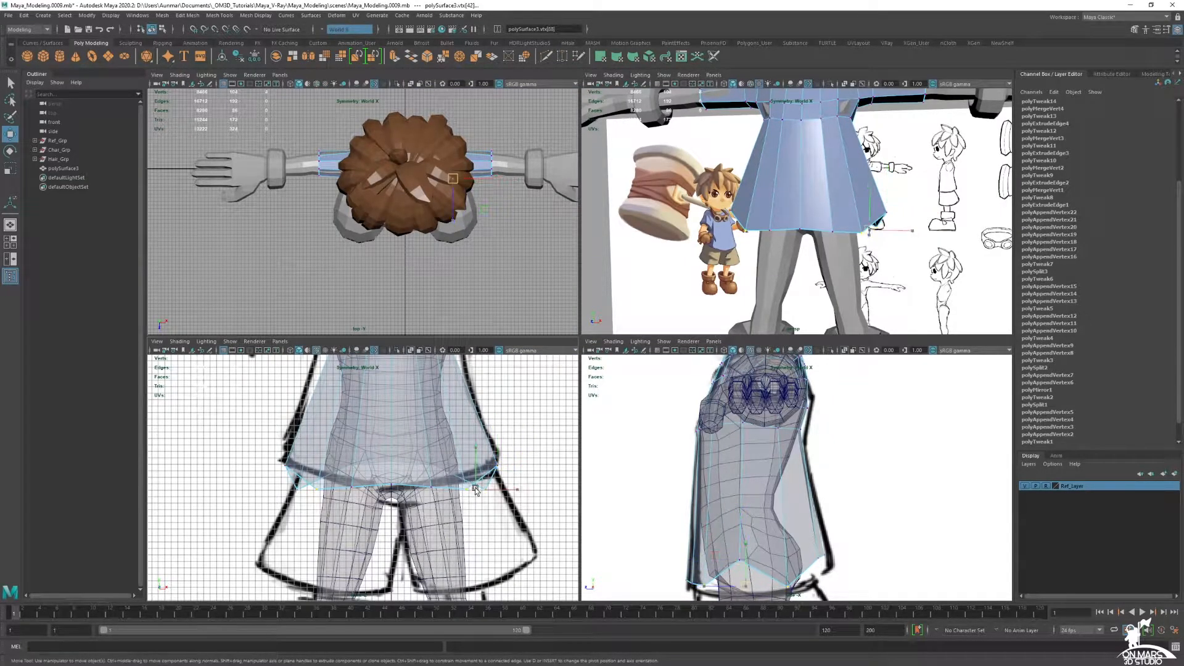
click(391, 485)
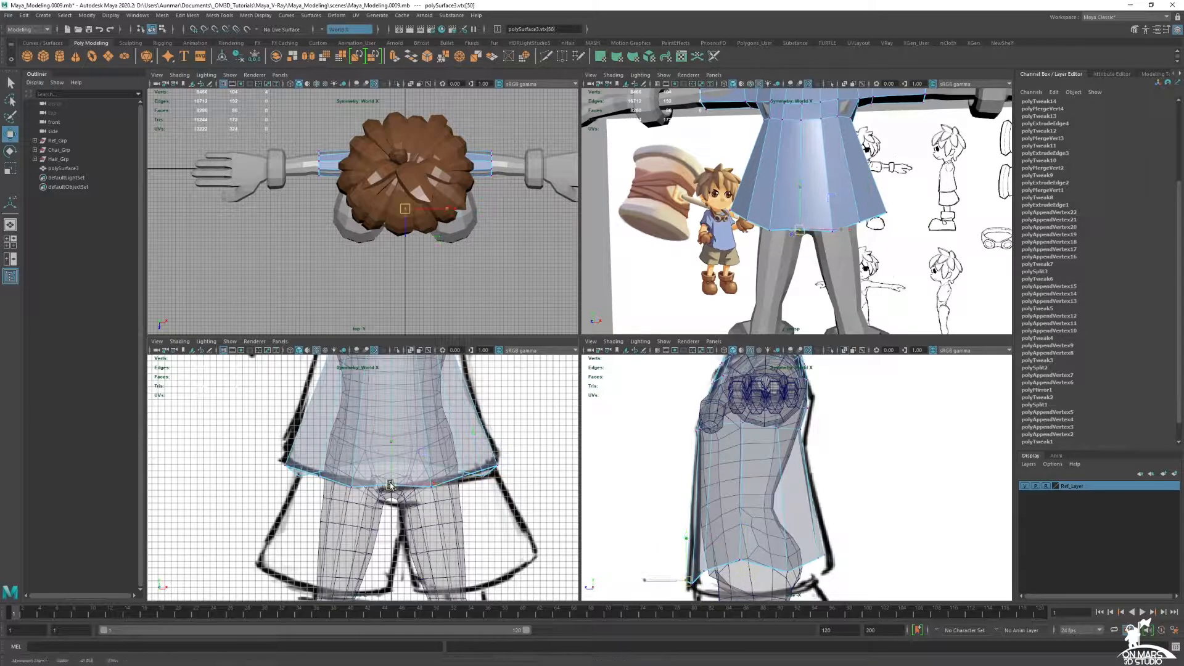
click(297, 471)
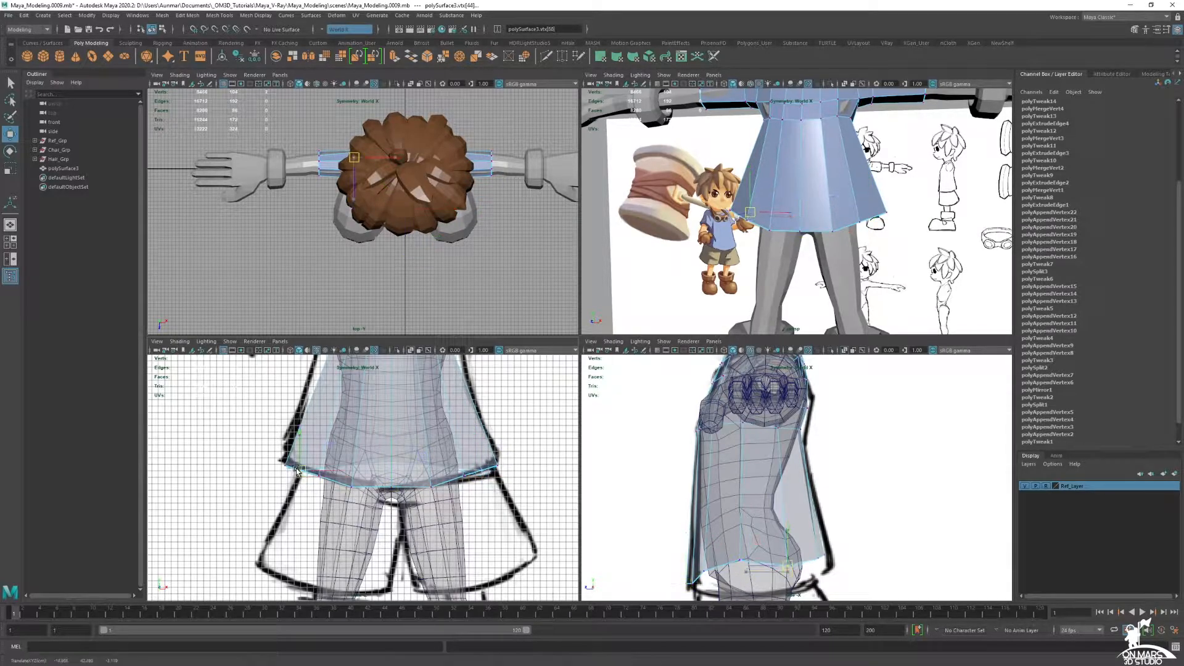
Adjust the height of the hem vertices at the back of the shirt to even out its lower edge.
key(space)
alt+drag(950, 259, 532, 356)
click(519, 382)
alt+drag(698, 388, 631, 377)
alt+drag(565, 337, 751, 335)
drag(616, 295, 683, 316)
click(522, 352)
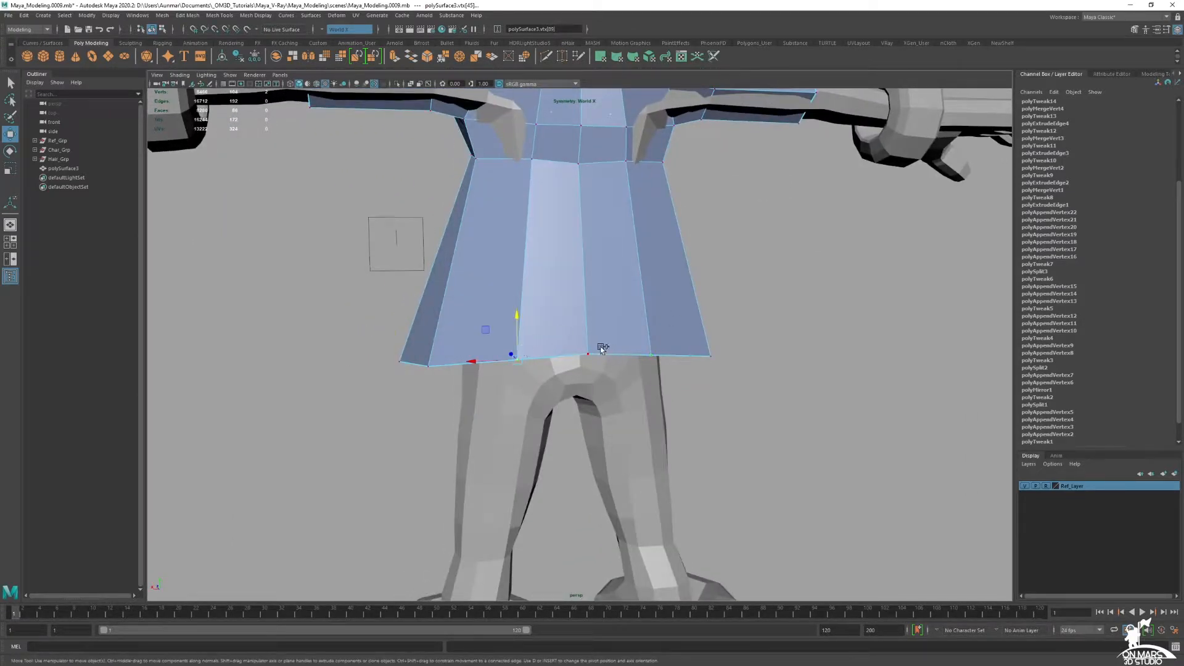
Adjust the height of the remaining rear and side hem vertices to give the hem a smooth curve.
drag(551, 316, 666, 348)
click(594, 343)
click(688, 351)
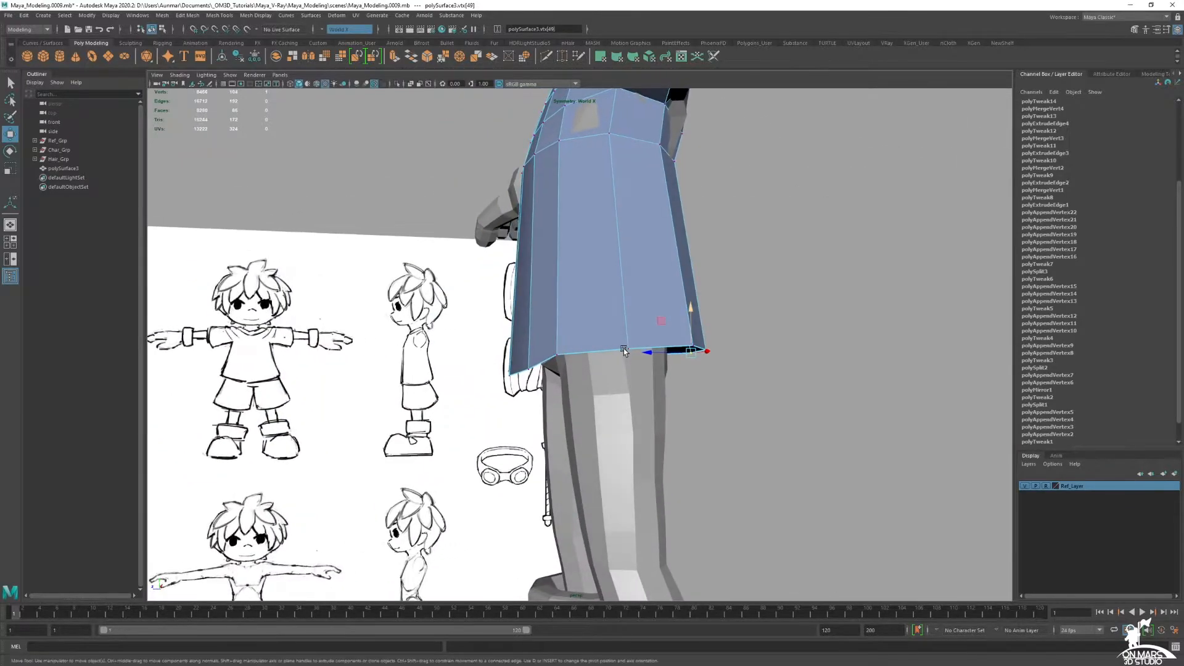
alt+drag(693, 308, 725, 309)
click(598, 352)
alt+drag(598, 351, 598, 380)
key(space)
key(space)
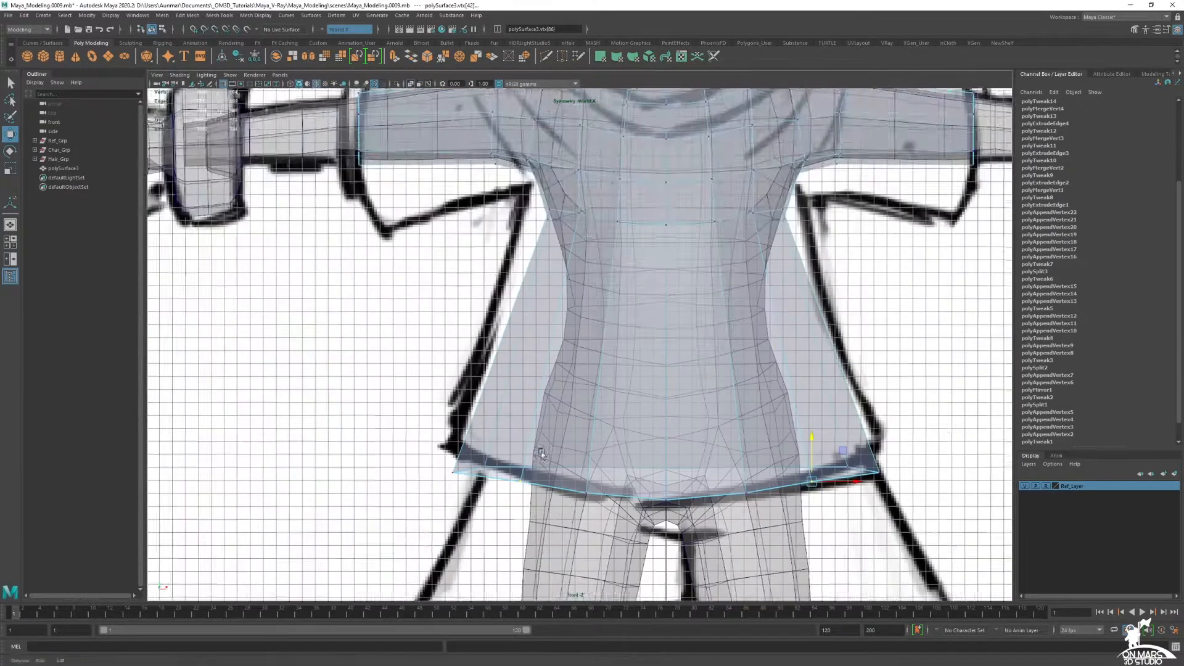
Widen the vertex row just below the armholes to fit the shirt's side lines in the front sketch.
alt+middle_drag(538, 456, 504, 464)
alt+middle_drag(730, 316, 635, 360)
scroll(683, 360, up, 2)
drag(304, 304, 306, 305)
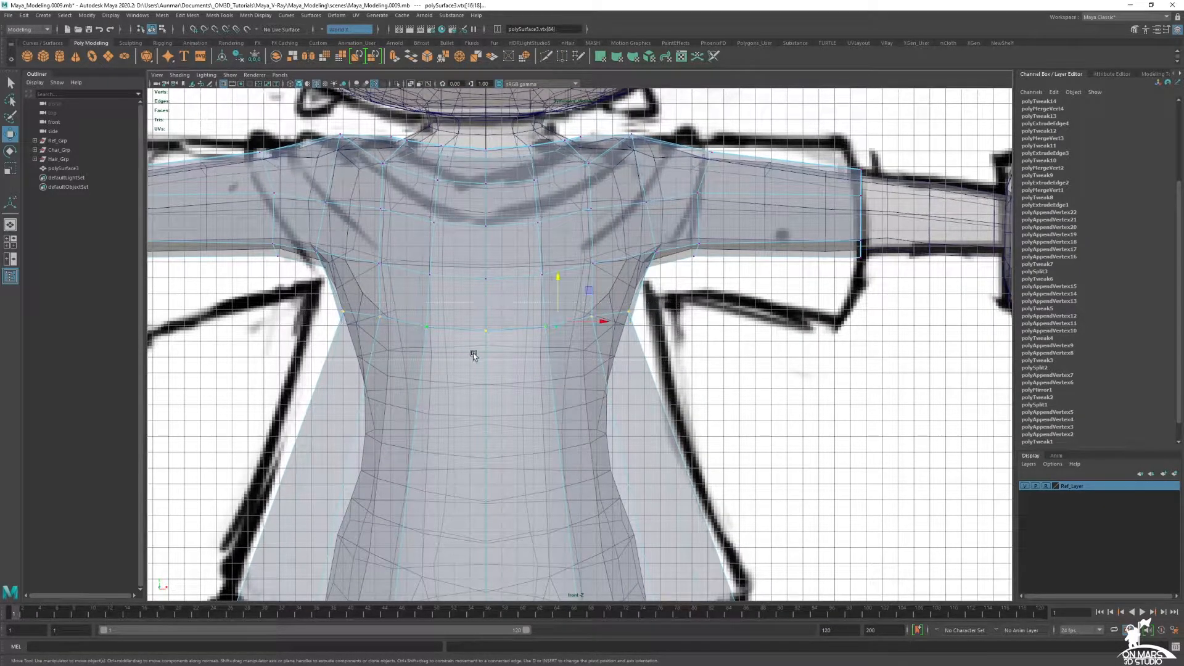
alt+middle_drag(481, 349, 571, 362)
key(1)
alt+middle_drag(687, 336, 645, 347)
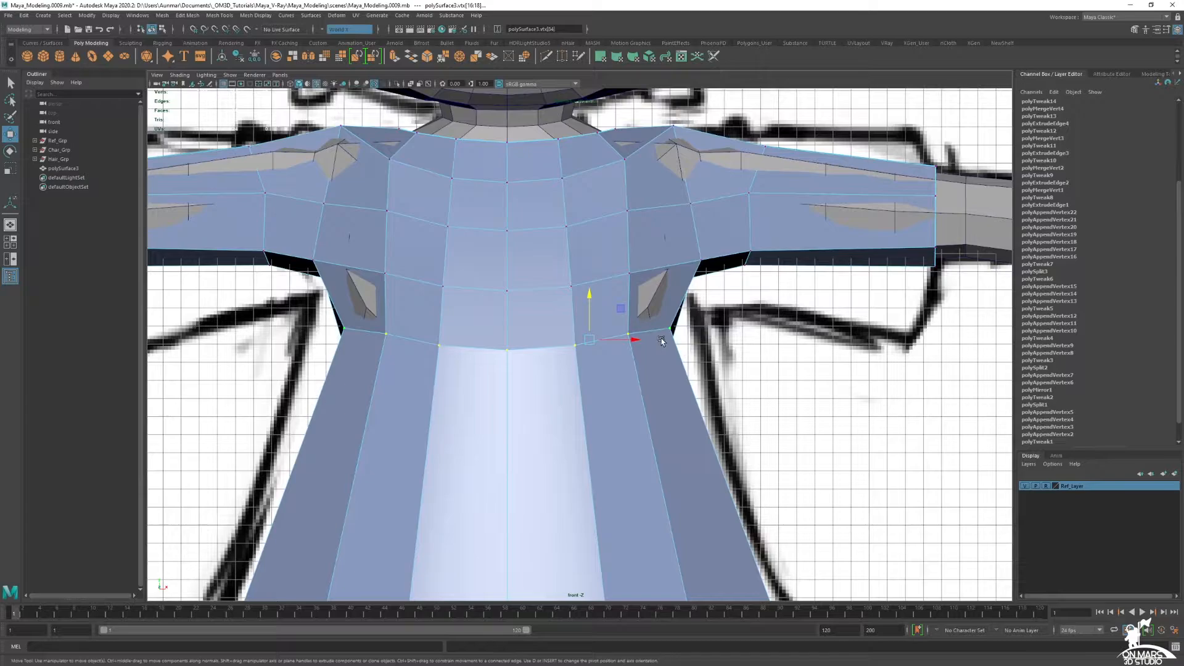
middle_drag(827, 359, 795, 369)
key(3)
scroll(640, 338, up, 2)
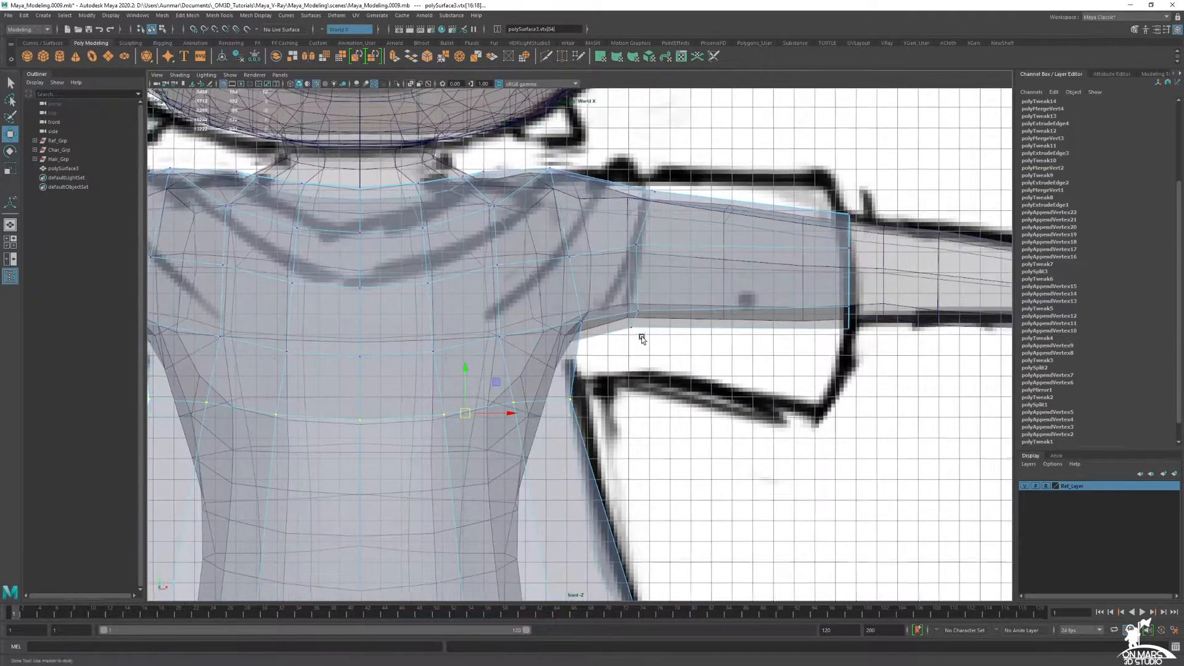
key(1)
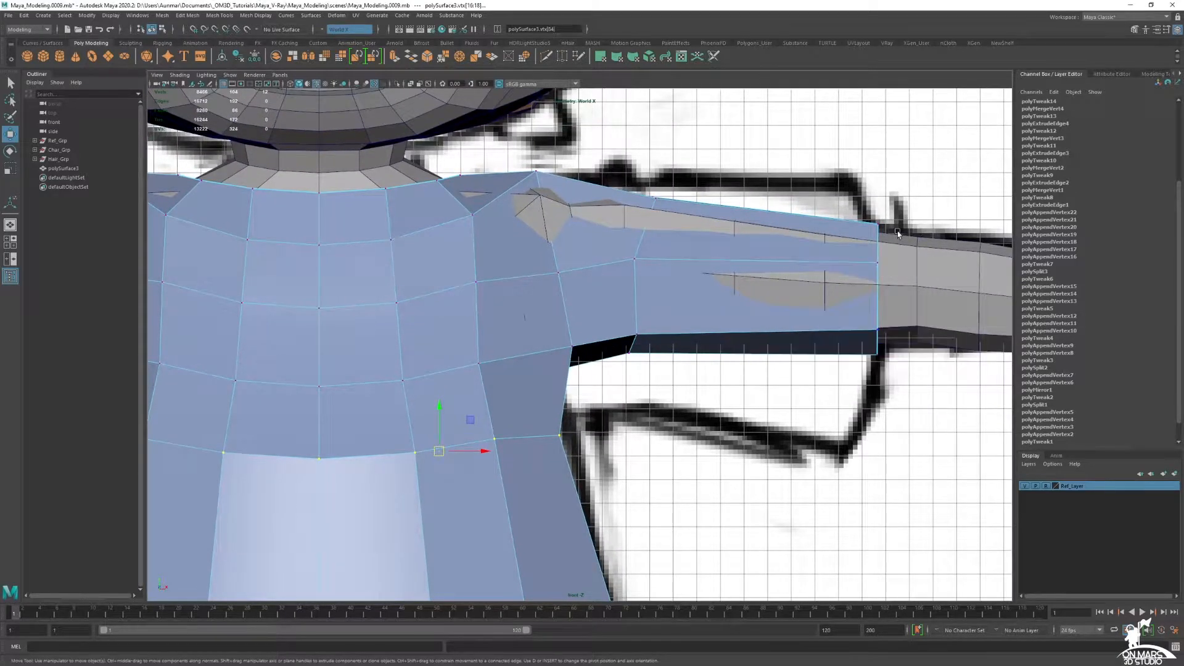
Scale and shift the vertex row below the armholes in depth to fit the side sketch's outline.
key(space)
key(space)
alt+drag(825, 259, 743, 275)
key(space)
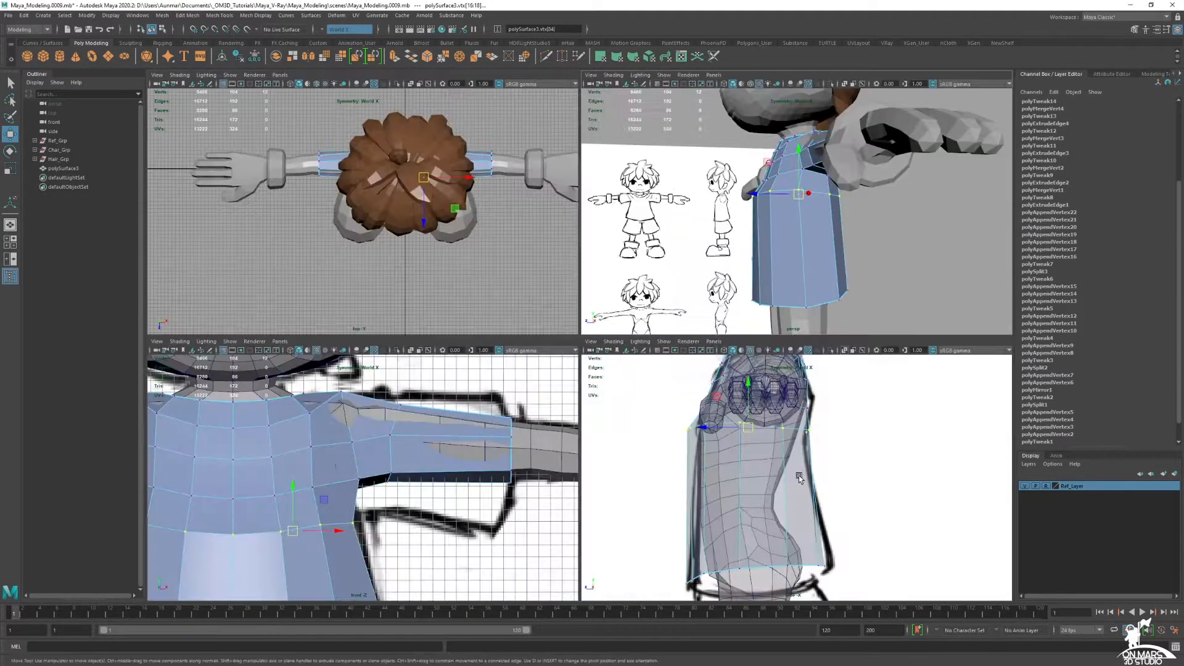
key(space)
alt+middle_drag(637, 286, 645, 317)
key(r)
drag(440, 262, 445, 259)
key(w)
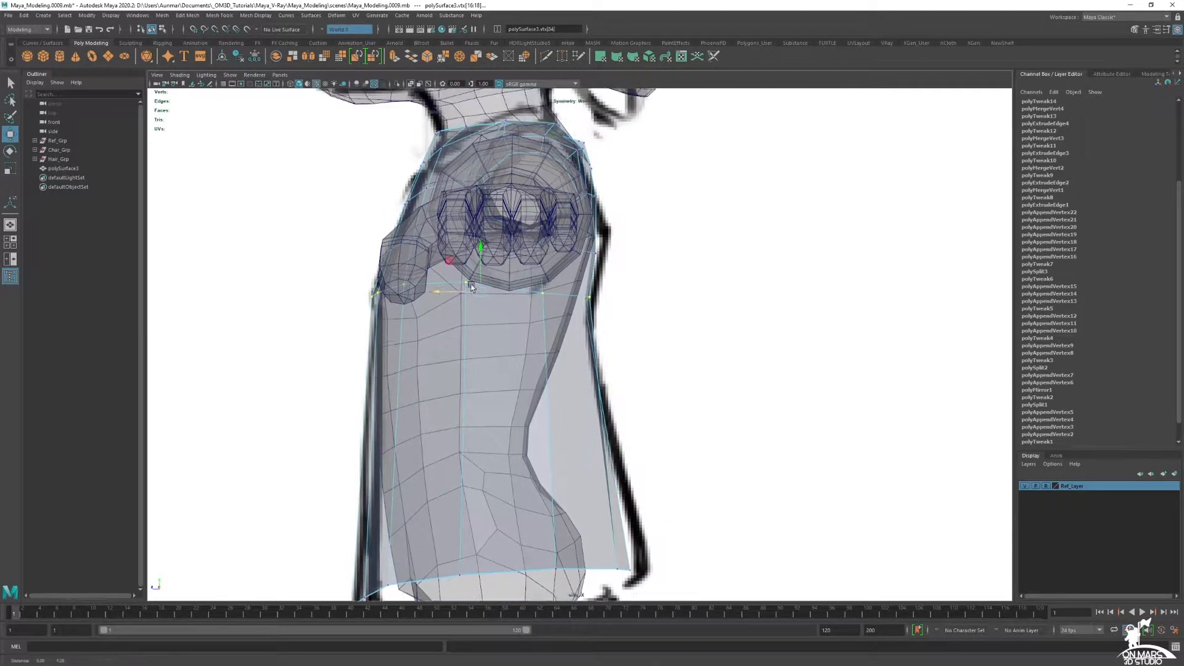
Try to reposition the underarm vertices at the back of the shirt, and undo the move.
key(space)
key(space)
alt+drag(629, 259, 967, 224)
key(q)
alt+drag(570, 290, 591, 301)
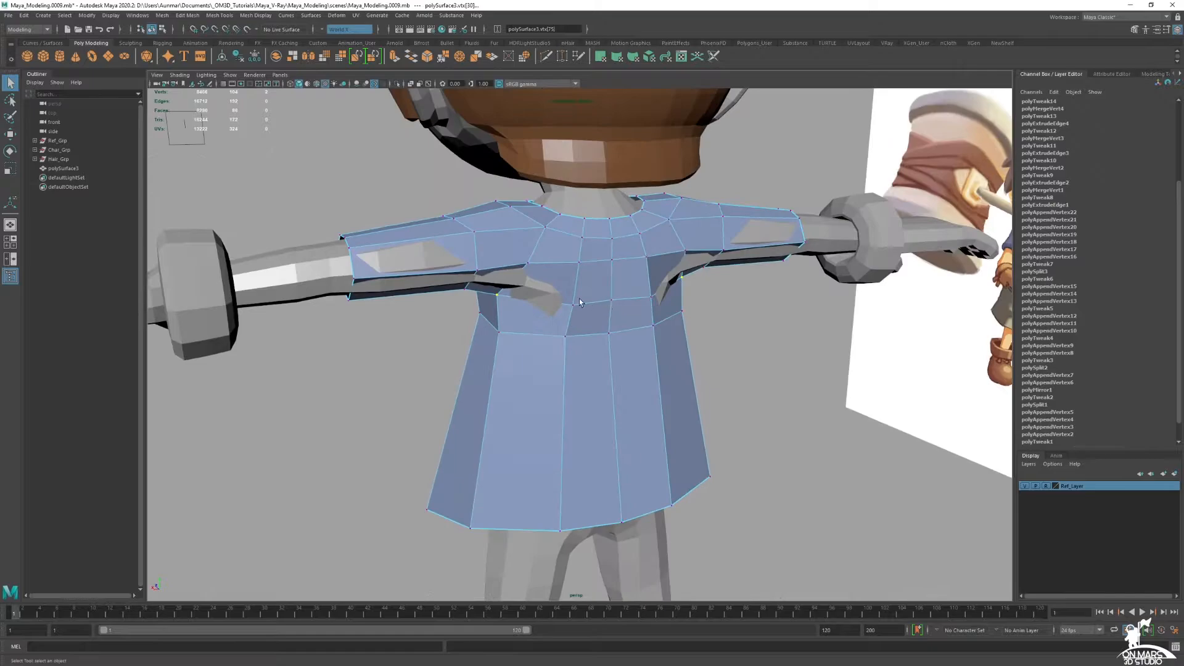
click(539, 265)
alt+right_drag(539, 265, 592, 279)
key(w)
alt+drag(592, 279, 635, 264)
ctrl+middle_drag(820, 323, 823, 322)
key(ctrl+z)
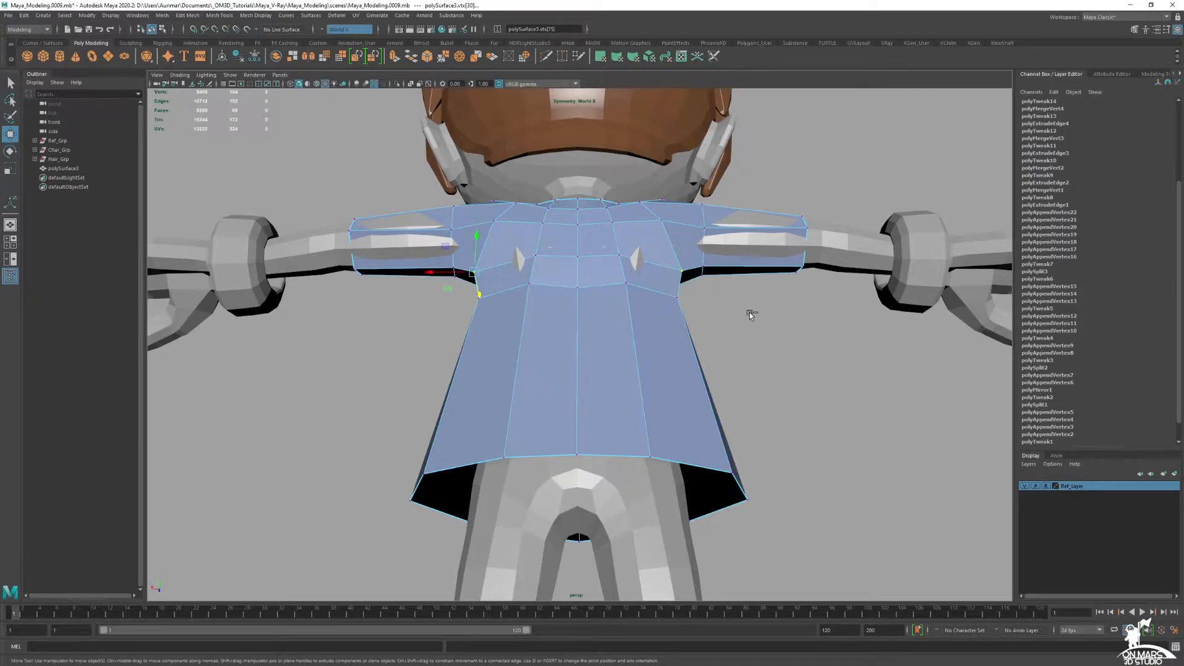
Cut a new horizontal edge row across the shirt's upper back with the Multi-Cut tool.
alt+drag(738, 312, 658, 351)
right_drag(658, 351, 815, 252)
key(q)
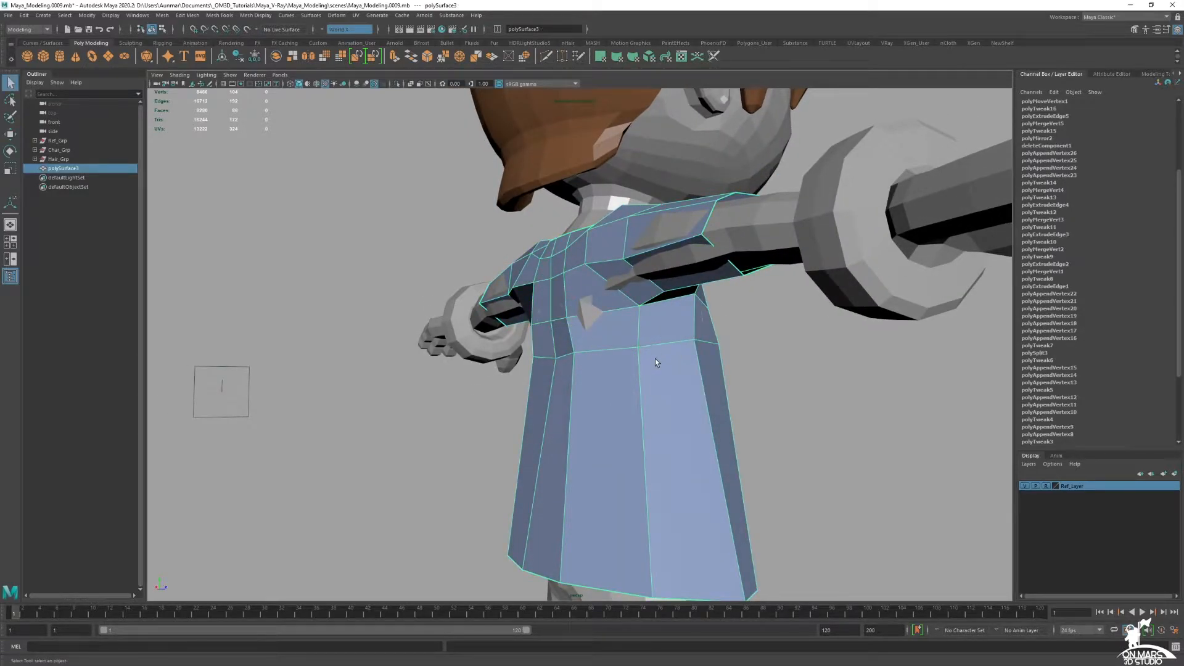
right_click(655, 361)
click(657, 334)
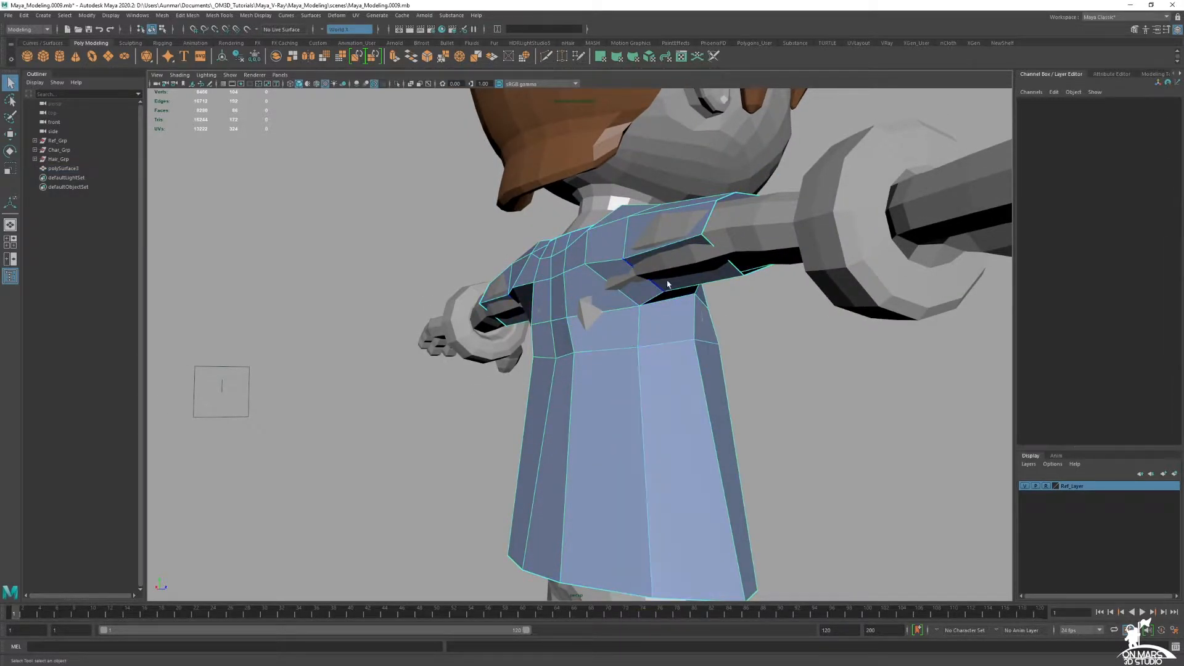
shift+right_drag(638, 343, 595, 338)
drag(492, 315, 717, 253)
key(q)
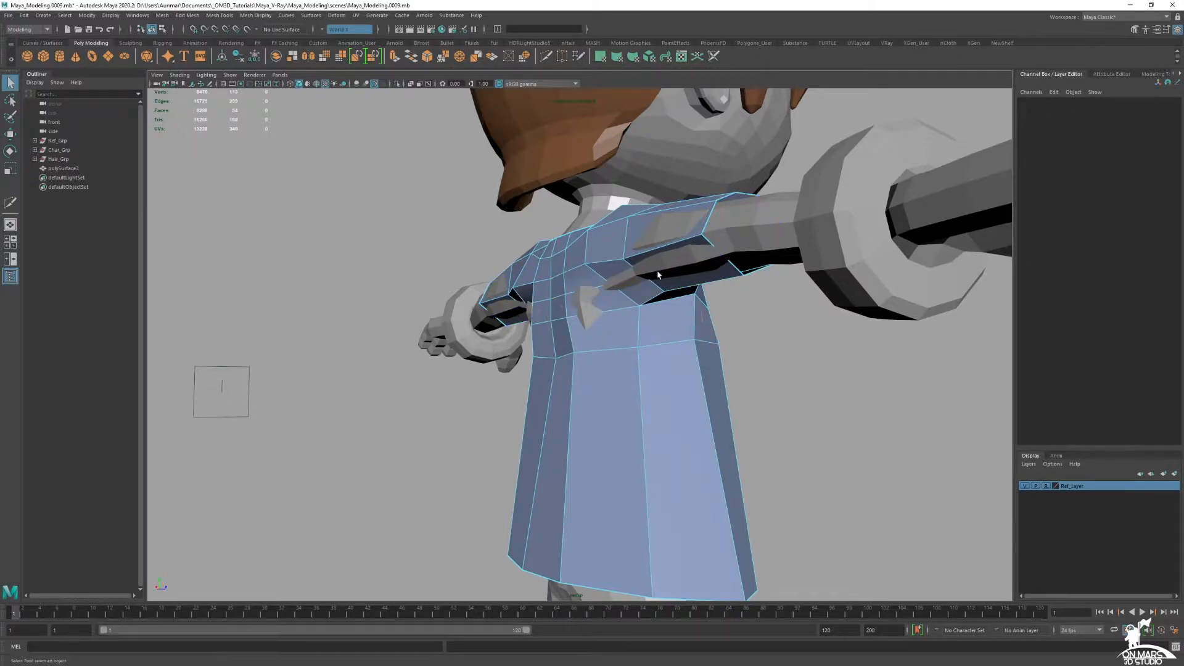
Move the new back edge row and the edges around the rear of the sleeve outward to cover the body.
alt+drag(621, 346, 648, 352)
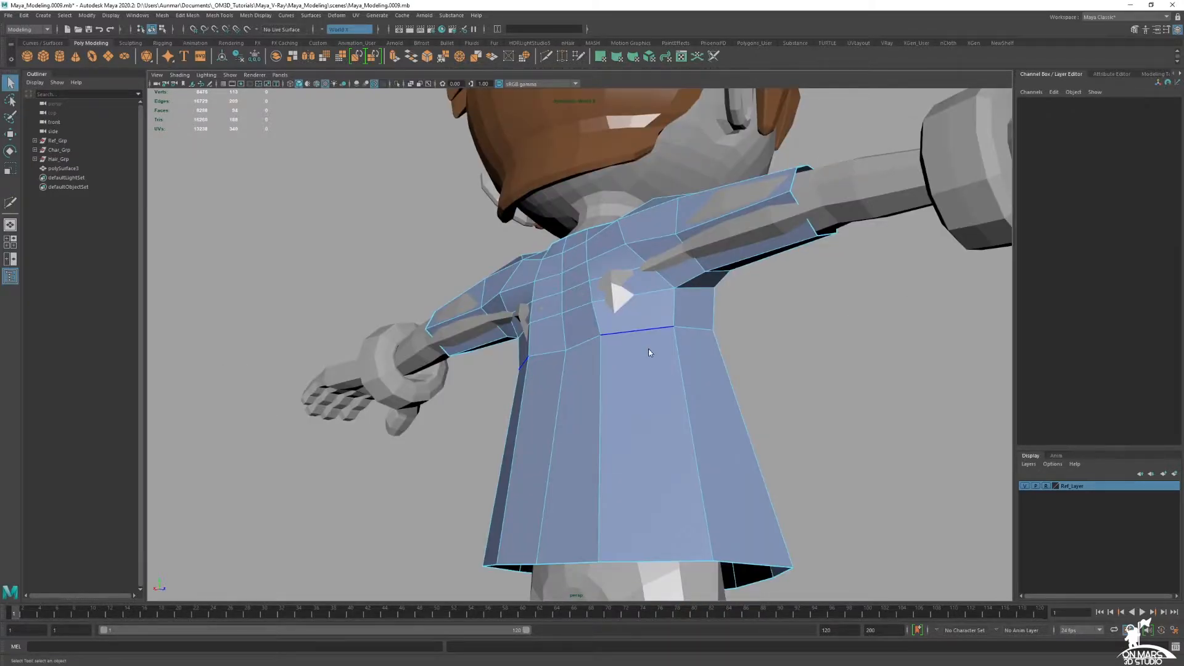
double_click(634, 281)
key(w)
alt+drag(631, 273, 658, 353)
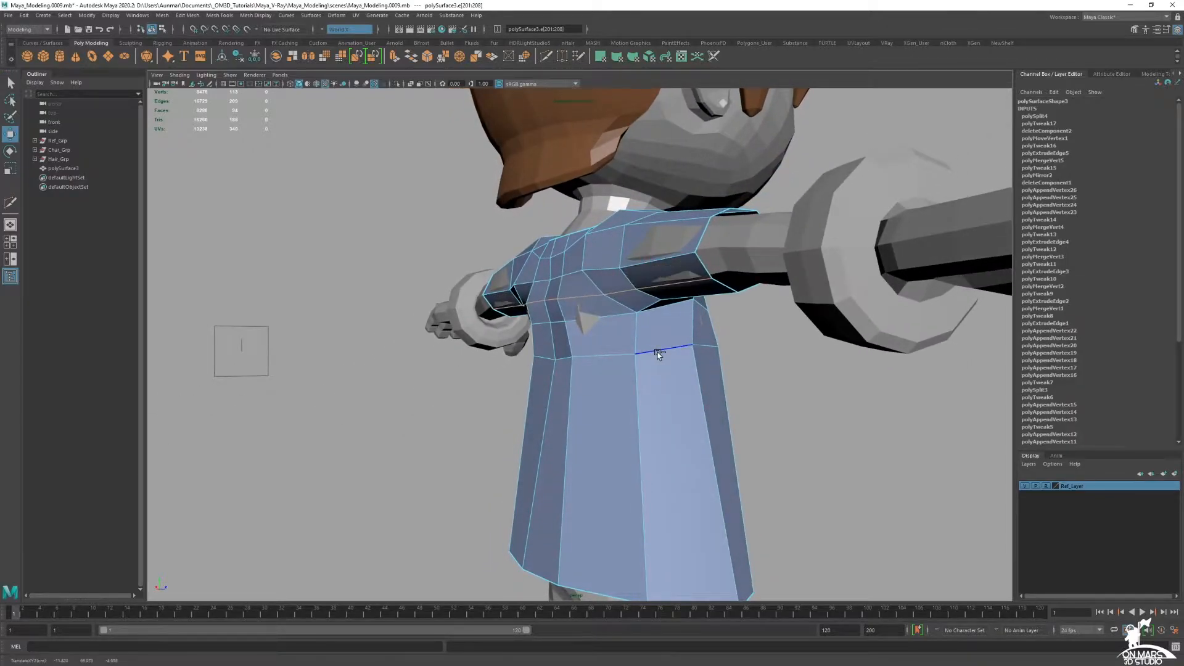
double_click(657, 260)
mouse_move(656, 263)
alt+mouse_down()
mouse_move(617, 317)
mouse_move(673, 259)
alt+mouse_up()
double_click(670, 269)
alt+drag(685, 308, 639, 301)
double_click(593, 275)
mouse_move(608, 299)
alt+mouse_down()
mouse_move(540, 303)
mouse_move(593, 306)
alt+mouse_up()
Move the vertices at the front of the sleeve opening outward so the sleeve covers the arm.
click(539, 305)
key(q)
right_drag(642, 302, 607, 303)
click(649, 296)
key(w)
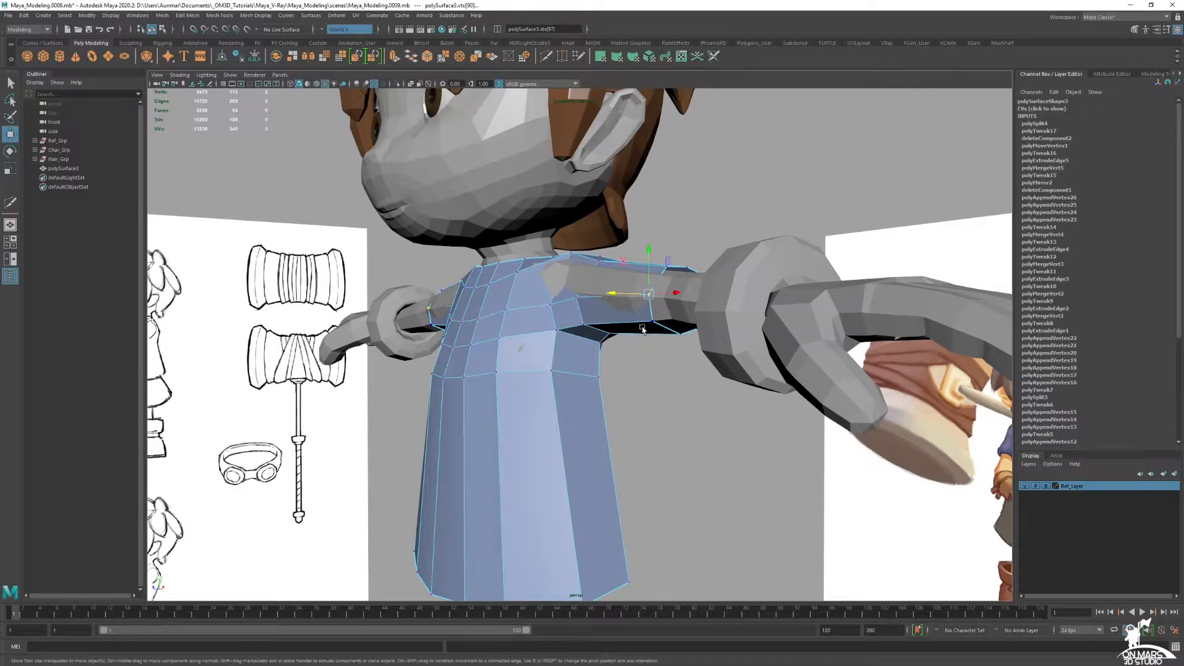
alt+drag(746, 330, 684, 365)
ctrl+shift+middle_drag(684, 365, 687, 366)
Insert an edge loop with edge flow running lengthwise along the front of the sleeve.
mouse_move(570, 331)
alt+mouse_down()
mouse_move(592, 327)
mouse_move(549, 319)
mouse_move(660, 283)
mouse_move(641, 278)
alt+mouse_up()
right_drag(488, 303, 502, 297)
key(q)
shift+right_click(534, 284)
click(476, 298)
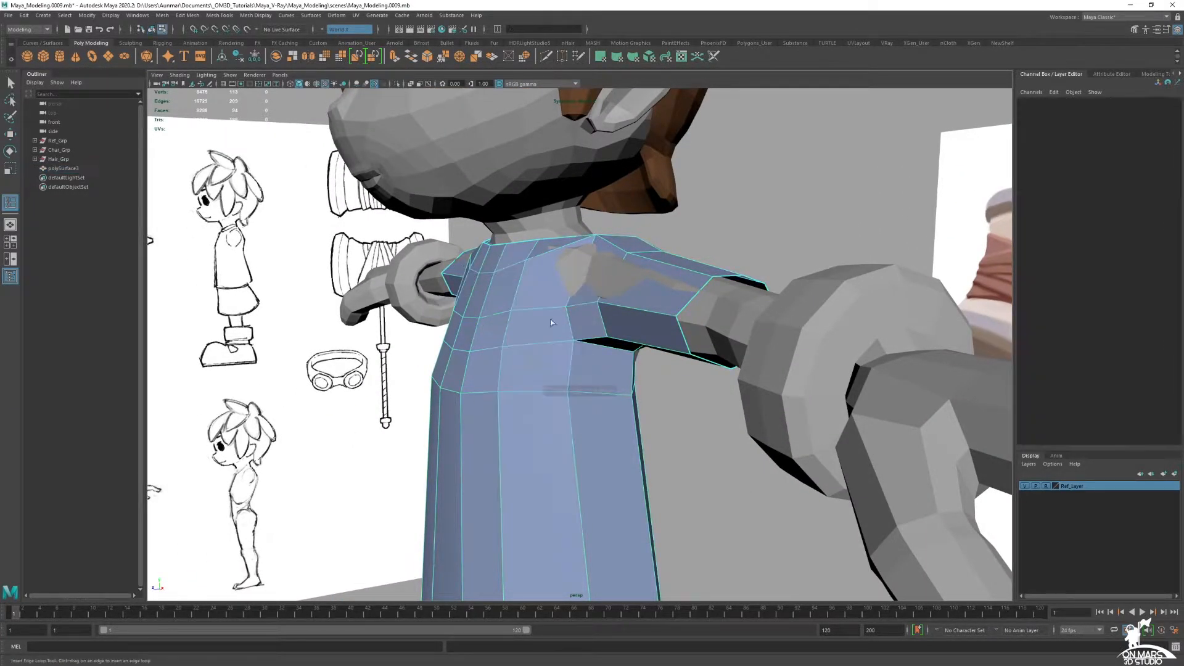
click(1164, 30)
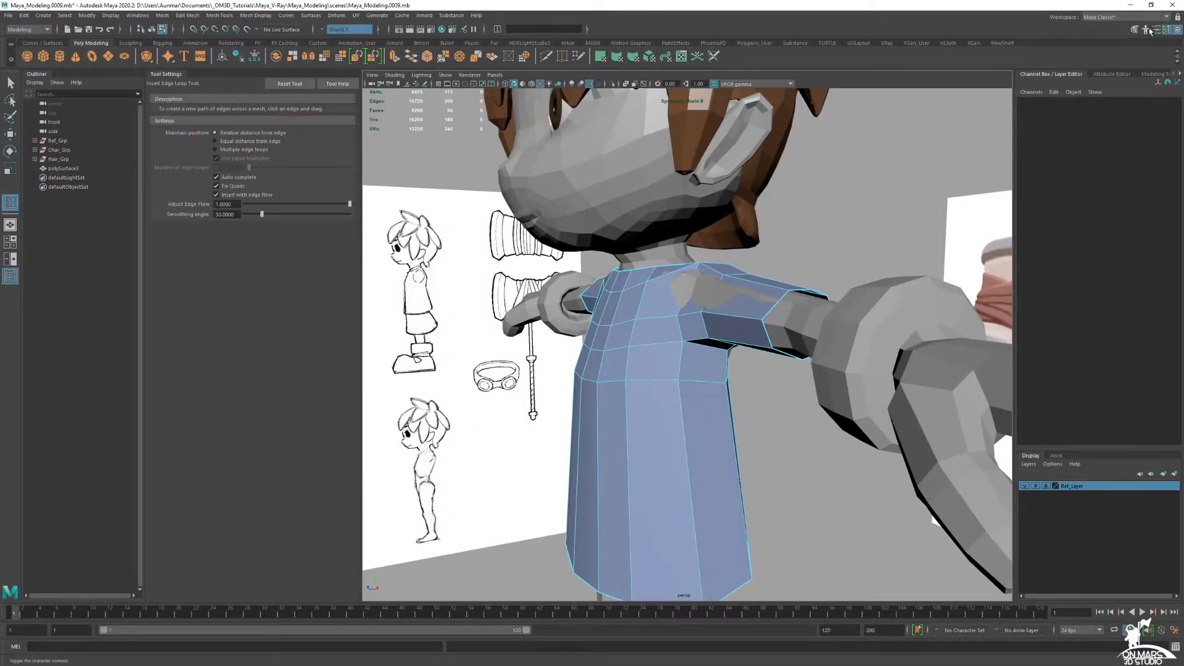
click(1164, 31)
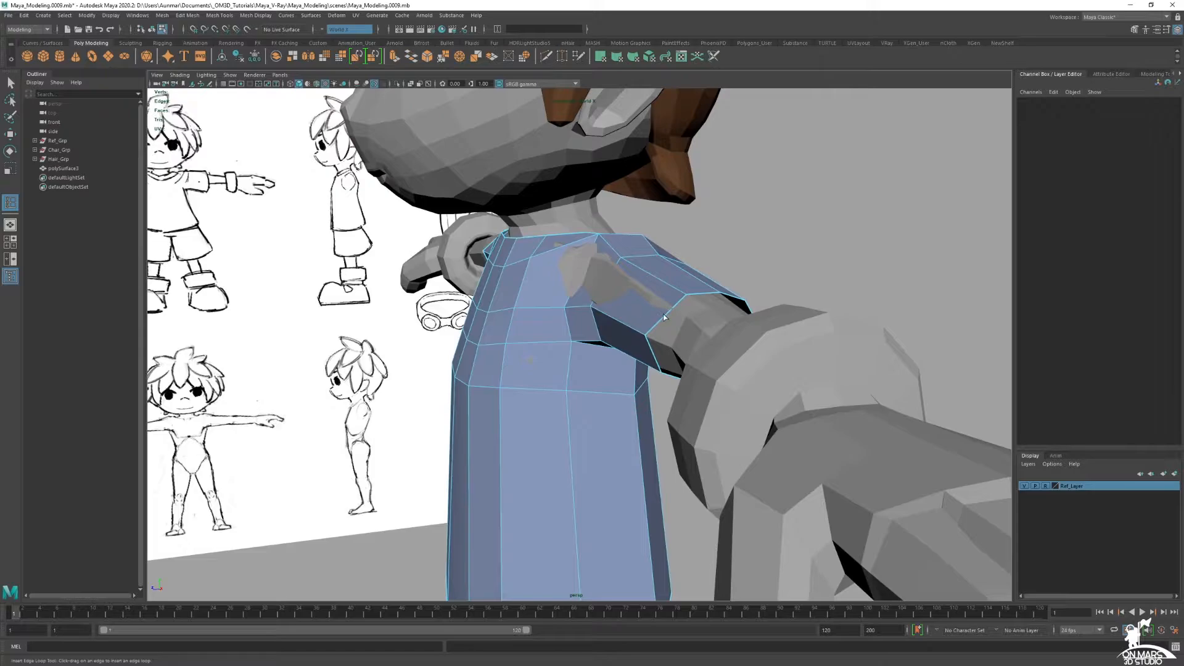
click(664, 317)
alt+drag(700, 342, 628, 269)
Undo the shoulder vertex change and reposition the sleeve's upper edges to cover the shoulder and arm.
key(q)
right_drag(628, 269, 586, 266)
key(w)
click(616, 267)
alt+drag(626, 306, 723, 306)
key(ctrl+z)
right_drag(619, 287, 618, 247)
click(604, 272)
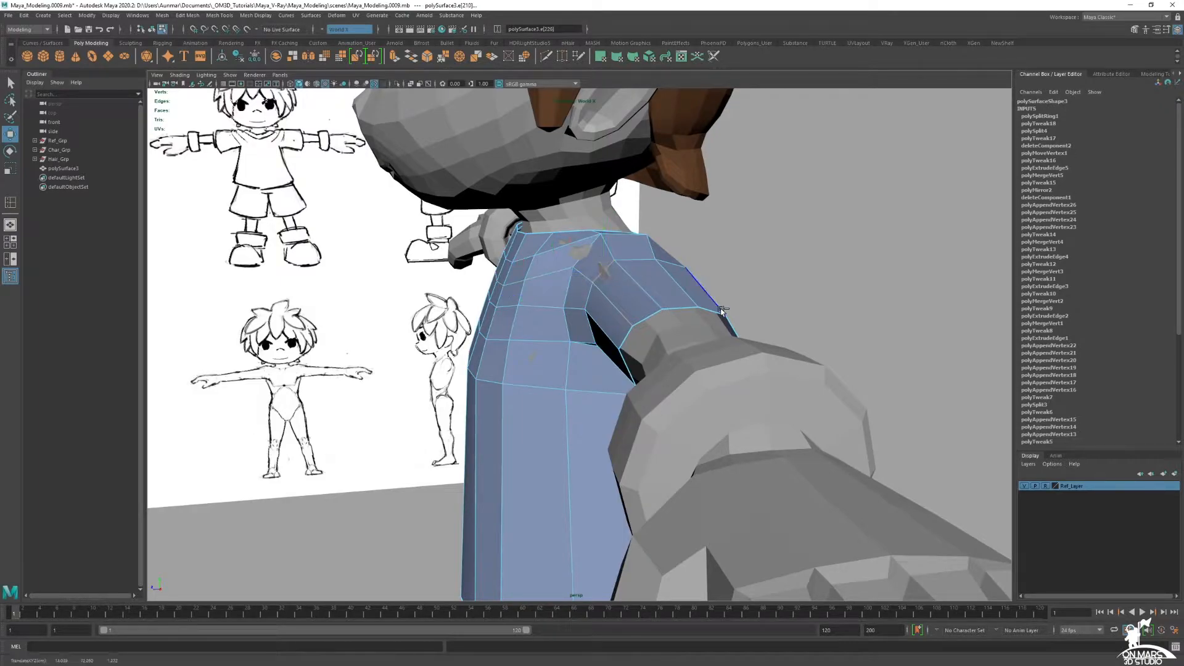
alt+drag(725, 309, 753, 321)
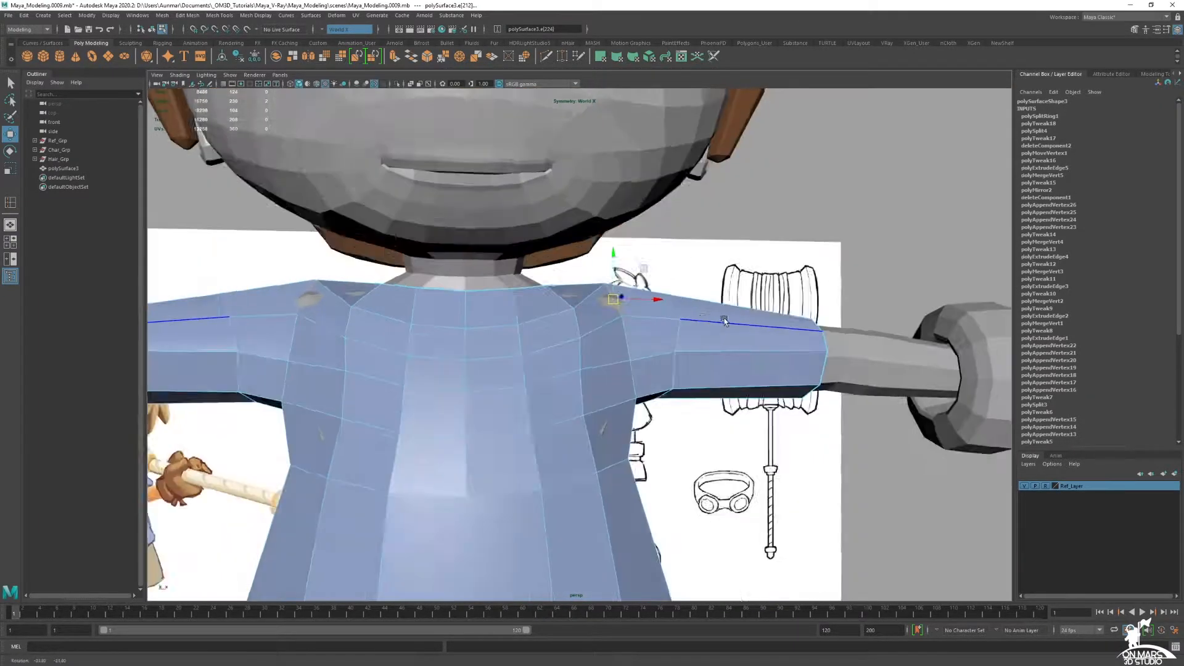
click(780, 326)
Reposition the front shoulder vertices and the row of chest vertices just below the neckline.
alt+drag(600, 319, 564, 324)
right_drag(564, 324, 563, 308)
key(w)
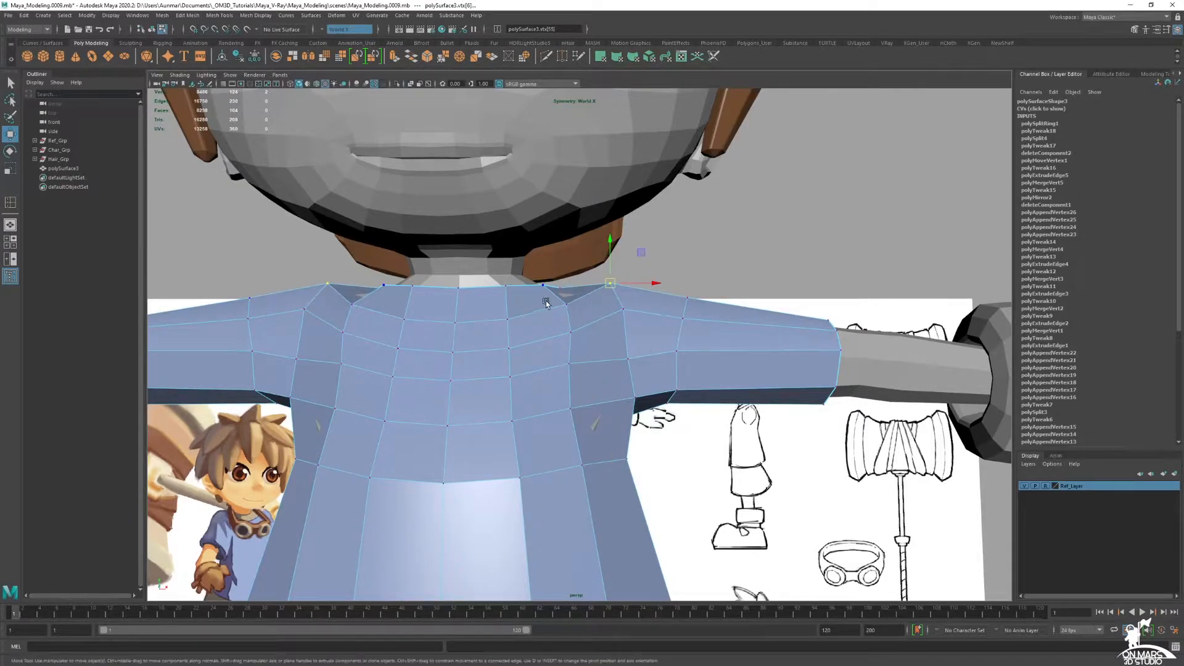
click(683, 319)
click(516, 321)
alt+drag(518, 322, 396, 339)
alt+right_drag(396, 339, 518, 346)
alt+drag(518, 345, 675, 373)
shift+click(551, 353)
alt+drag(552, 355, 693, 370)
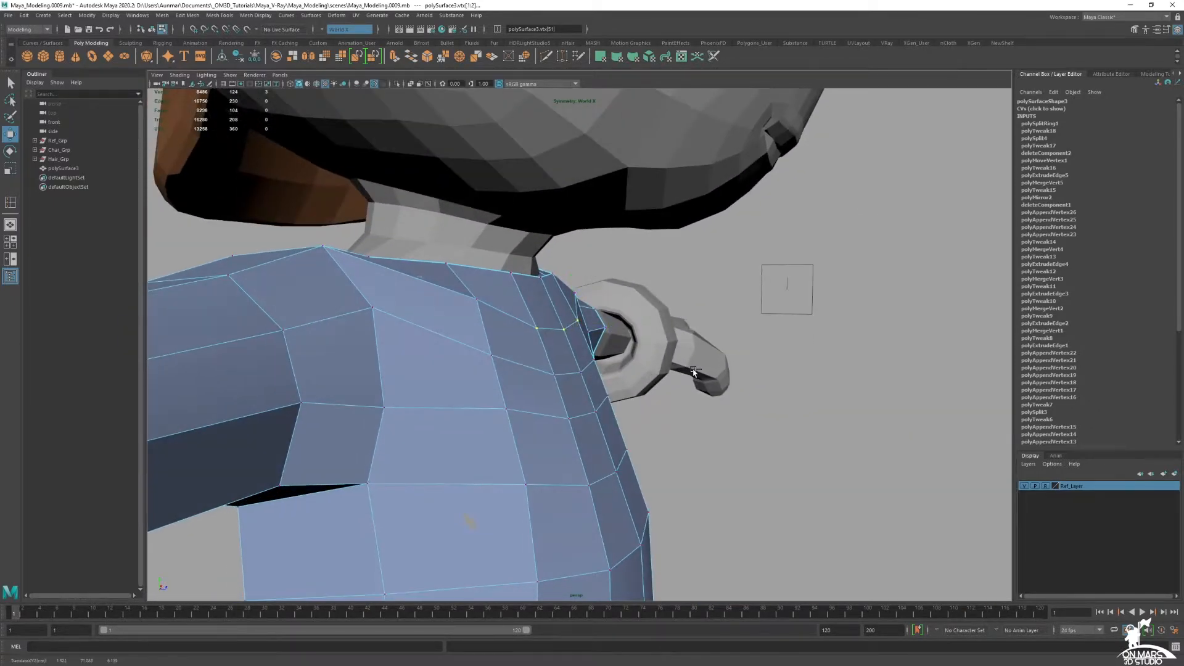
Adjust the vertices beside the neckline and on the upper chest to smooth the shirt's shape.
click(479, 301)
alt+drag(647, 340, 552, 320)
alt+right_drag(553, 320, 493, 319)
alt+middle_drag(620, 410, 640, 325)
key(space)
key(space)
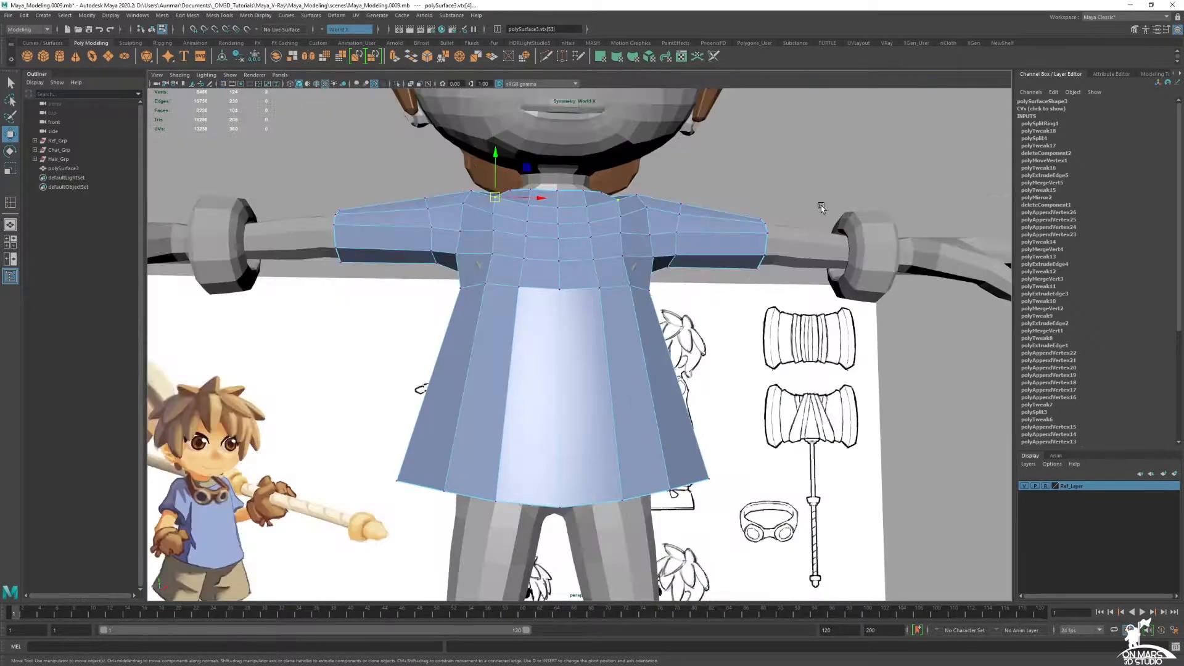
scroll(652, 258, up, 5)
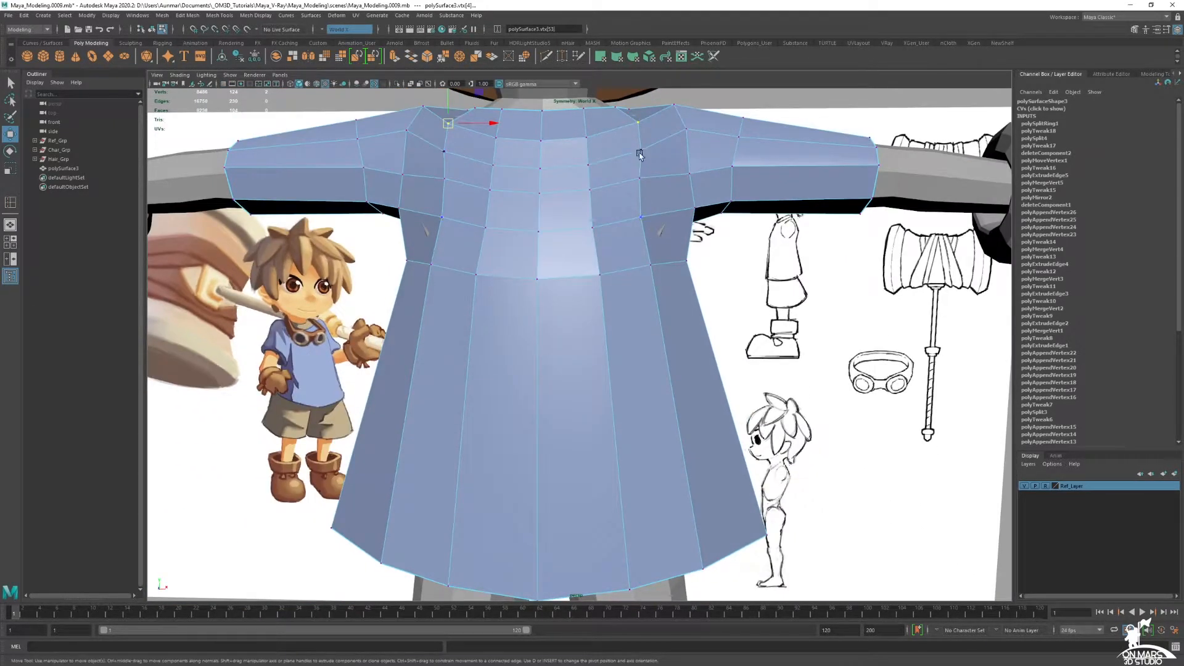
click(640, 153)
Examine the shirt's shape and coverage of the body from several angles.
alt+drag(694, 365, 655, 380)
alt+right_drag(655, 380, 607, 386)
alt+middle_drag(671, 459, 637, 394)
alt+drag(597, 315, 615, 287)
alt+drag(616, 234, 664, 288)
scroll(664, 288, up, 3)
alt+drag(681, 231, 638, 290)
mouse_move(759, 326)
alt+mouse_down()
mouse_move(625, 304)
mouse_move(604, 336)
mouse_move(553, 277)
alt+mouse_up()
Cut a horizontal edge row around the shirt midway between the armholes and hem, working in the side view.
key(space)
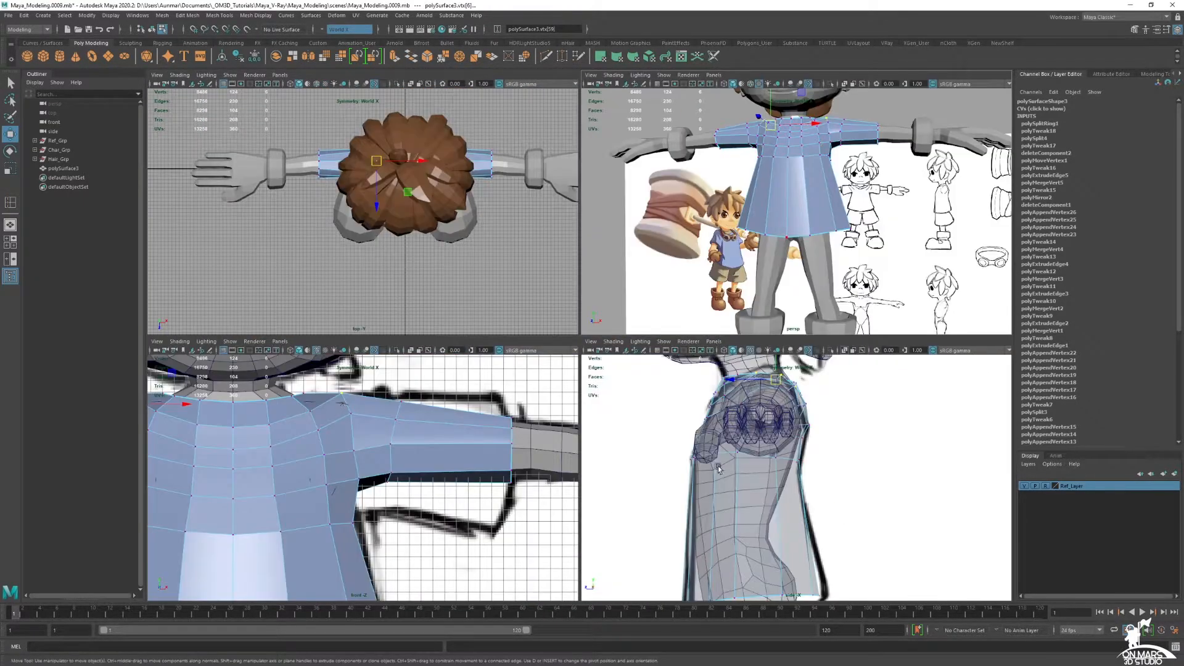
key(space)
alt+middle_drag(701, 384, 725, 270)
shift+right_drag(648, 294, 681, 327)
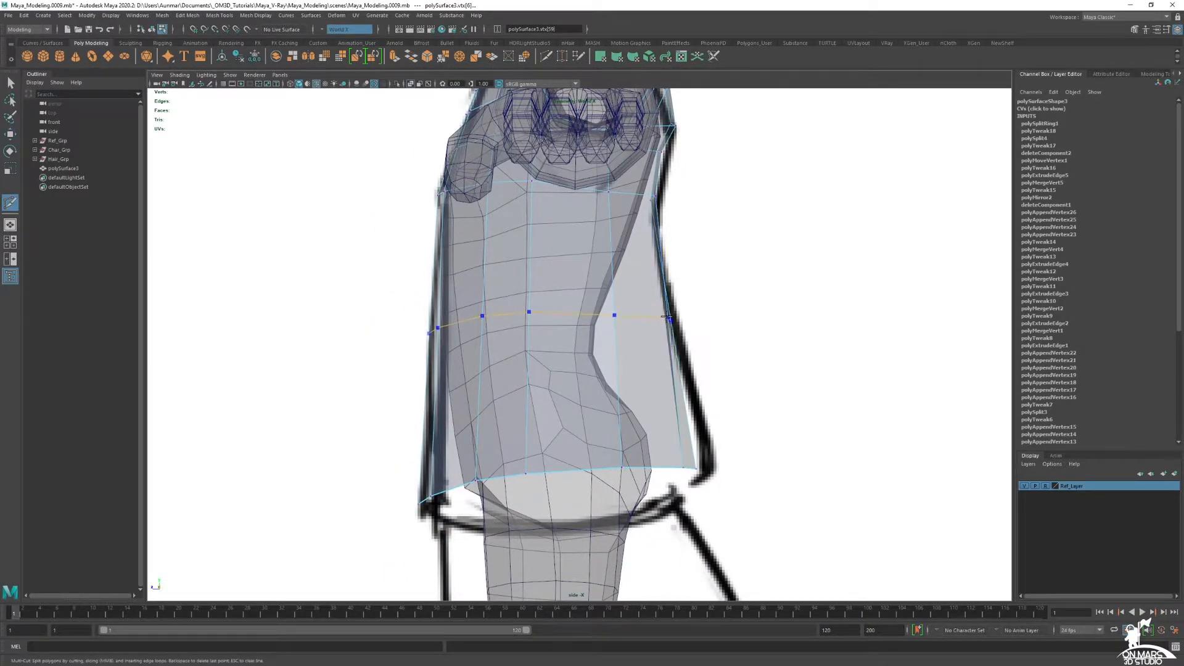
key(Return)
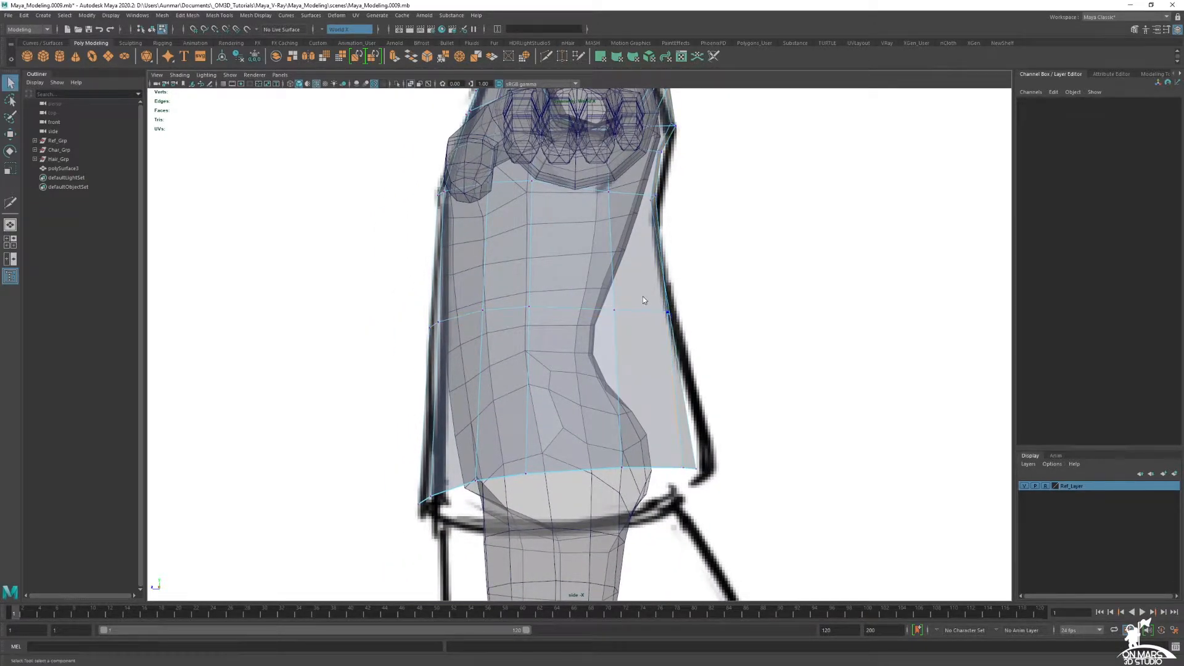
Move the new row's rear vertices inward and the rearmost hem vertices back toward the corner of the side sketch.
key(w)
drag(687, 339, 605, 313)
click(654, 470)
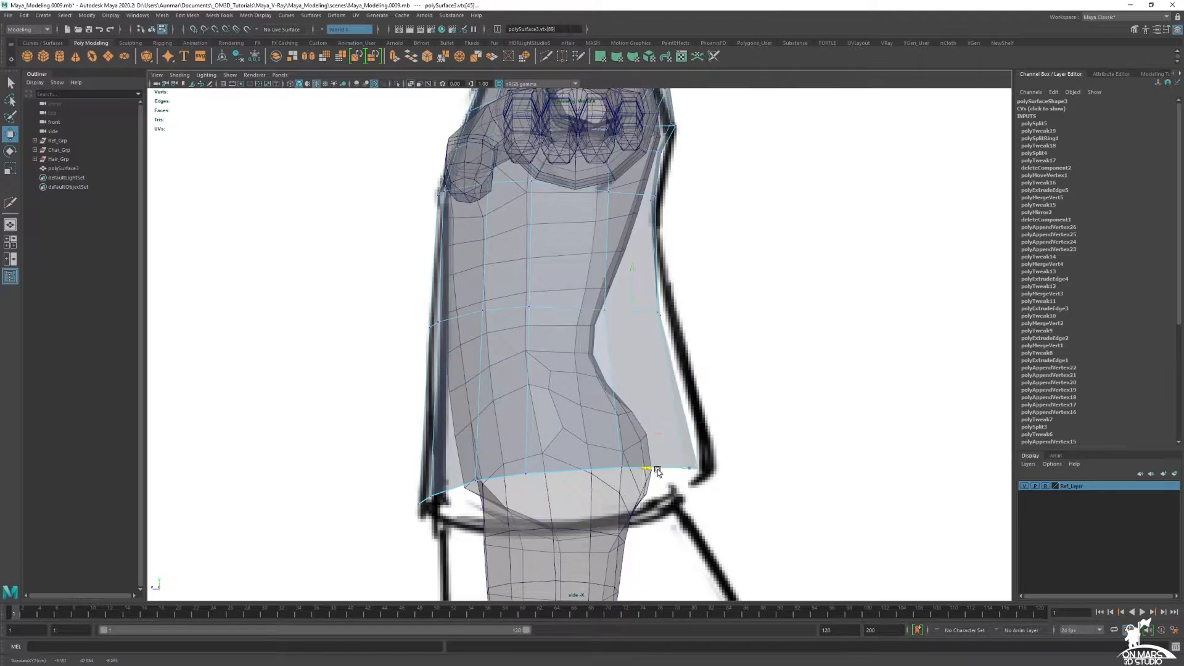
scroll(659, 471, up, 3)
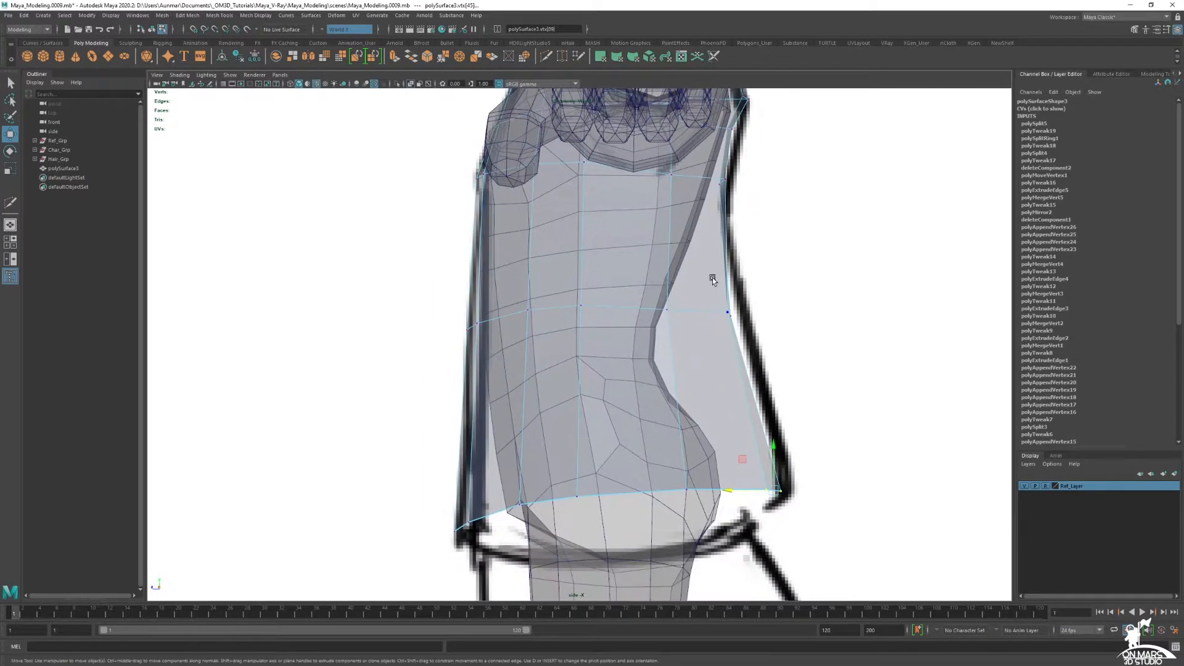
Cut two more horizontal edge rows around the shirt, one above and one below the mid-torso row, in the side view.
right_click(714, 280)
shift+right_drag(715, 278, 686, 263)
ctrl+click(680, 246)
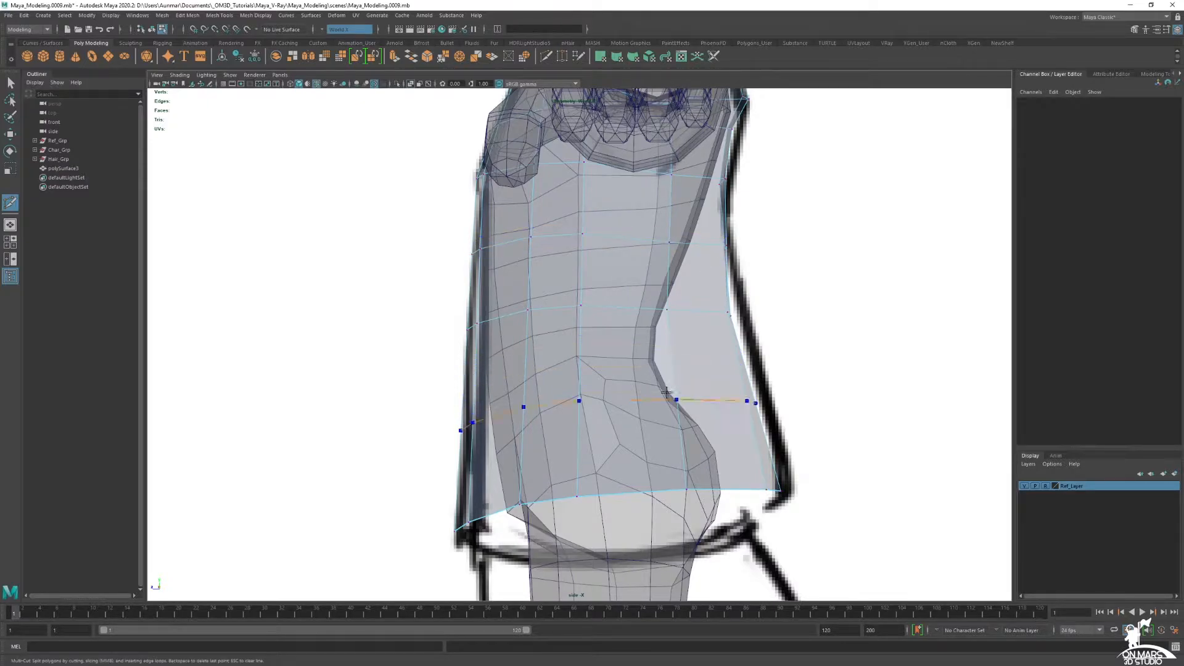
alt+middle_drag(732, 399, 715, 368)
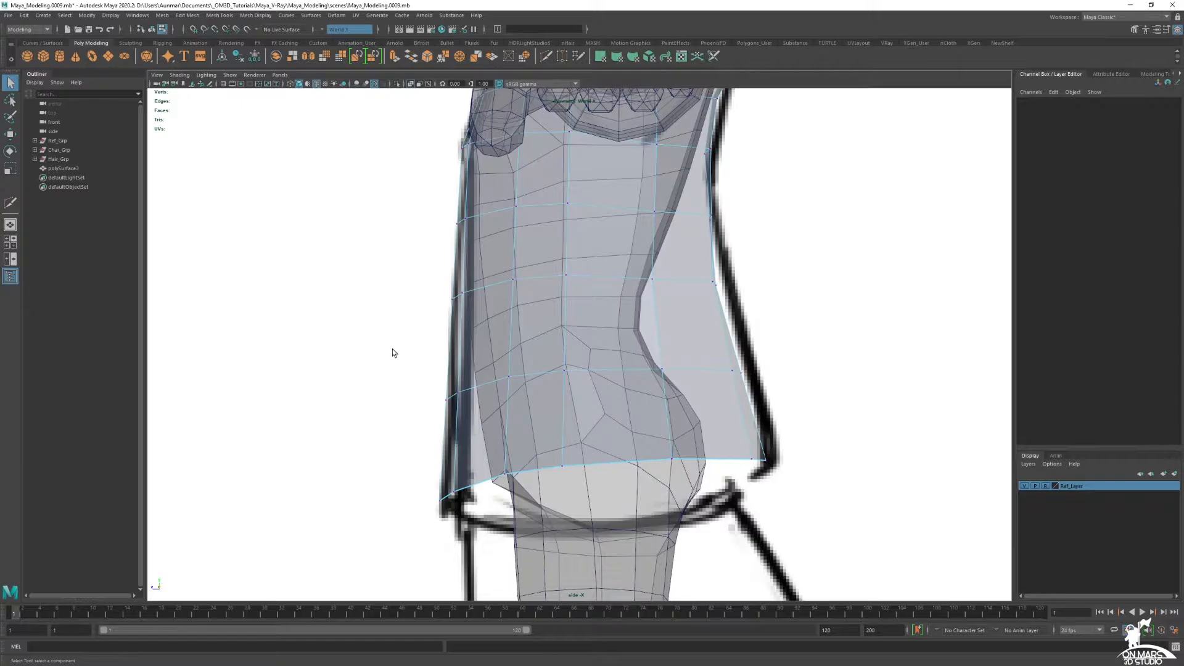
Select a vertical column of torso vertices in the perspective view and reposition it to round the shirt's body.
key(space)
key(space)
alt+drag(704, 251, 619, 239)
right_drag(619, 240, 484, 266)
click(483, 264)
shift+double_click(506, 264)
key(w)
alt+drag(623, 280, 634, 253)
middle_drag(767, 307, 777, 338)
Move the vertex columns beside the shirt's front centreline to round the front between chest and hem.
click(651, 307)
double_click(615, 349)
click(608, 347)
shift+double_click(651, 338)
ctrl+middle_drag(817, 363, 812, 363)
alt+drag(558, 334, 619, 316)
alt+middle_drag(619, 316, 604, 339)
alt+right_drag(586, 338, 610, 334)
alt+drag(609, 334, 634, 332)
click(595, 331)
ctrl+middle_drag(734, 347, 737, 346)
alt+drag(734, 346, 606, 345)
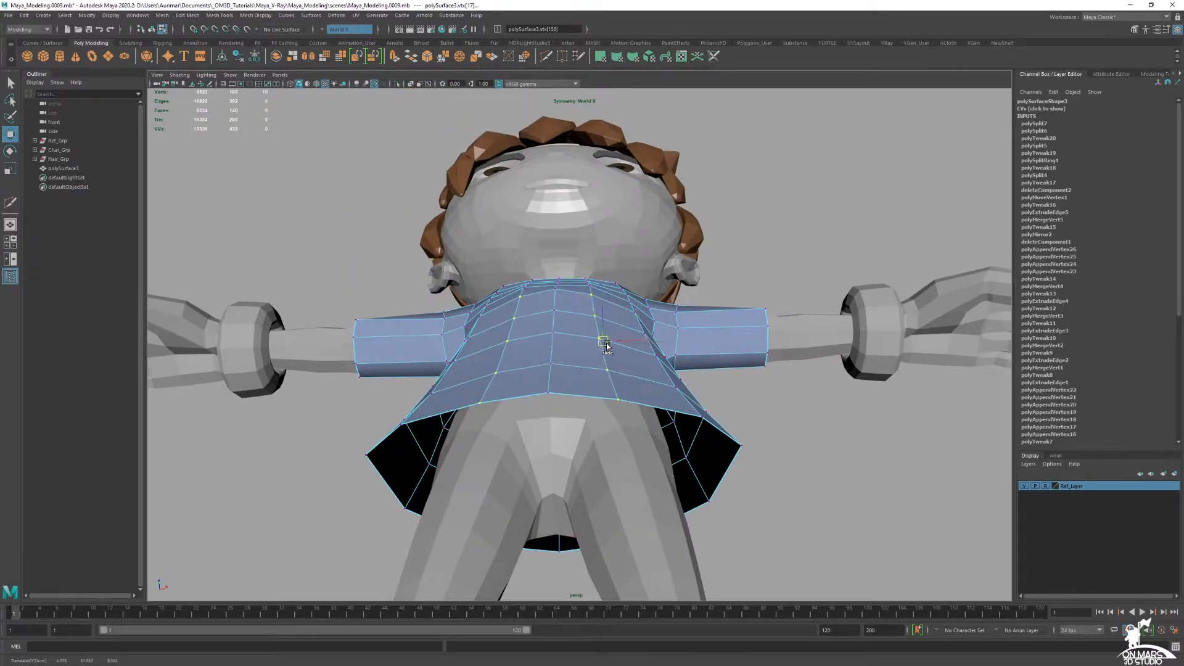
Adjust the upper chest vertices below the neckline symmetrically.
alt+drag(715, 345, 635, 431)
alt+middle_drag(634, 432, 605, 379)
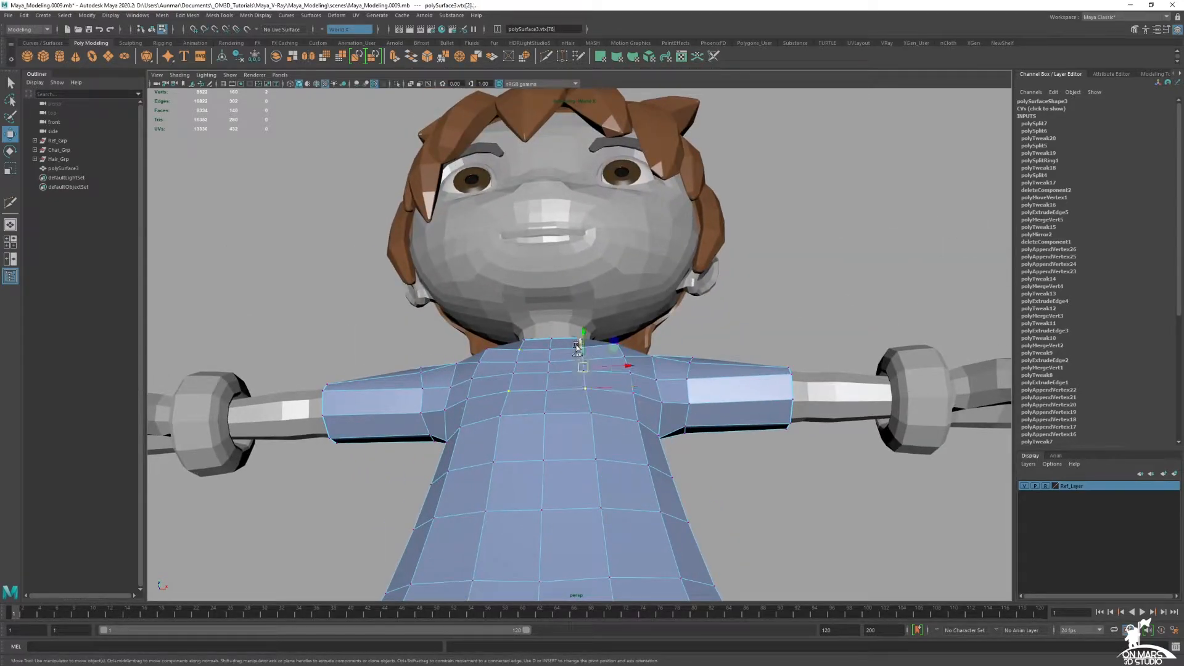
key(f)
scroll(679, 372, down, 5)
alt+drag(706, 372, 656, 317)
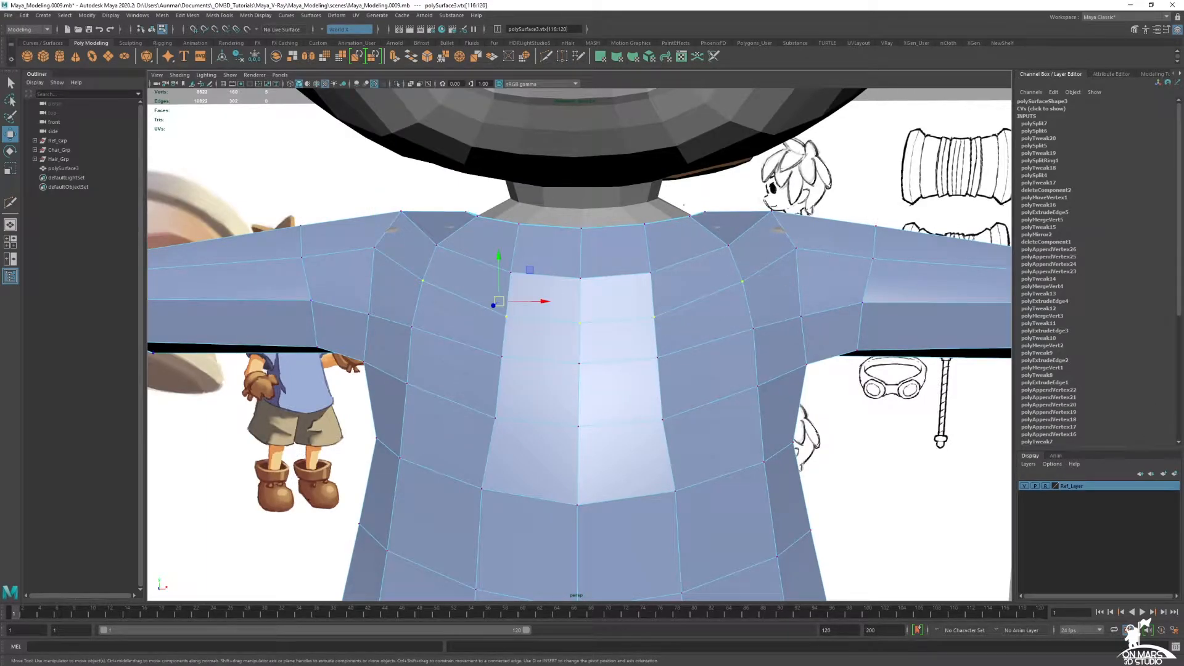
Reposition the chest vertex rows between the armholes to smooth the curvature of the shirt's front.
mouse_move(926, 448)
alt+mouse_down()
mouse_move(587, 284)
mouse_move(650, 321)
mouse_move(531, 321)
mouse_move(621, 350)
mouse_move(732, 352)
alt+mouse_up()
click(628, 284)
shift+click(550, 310)
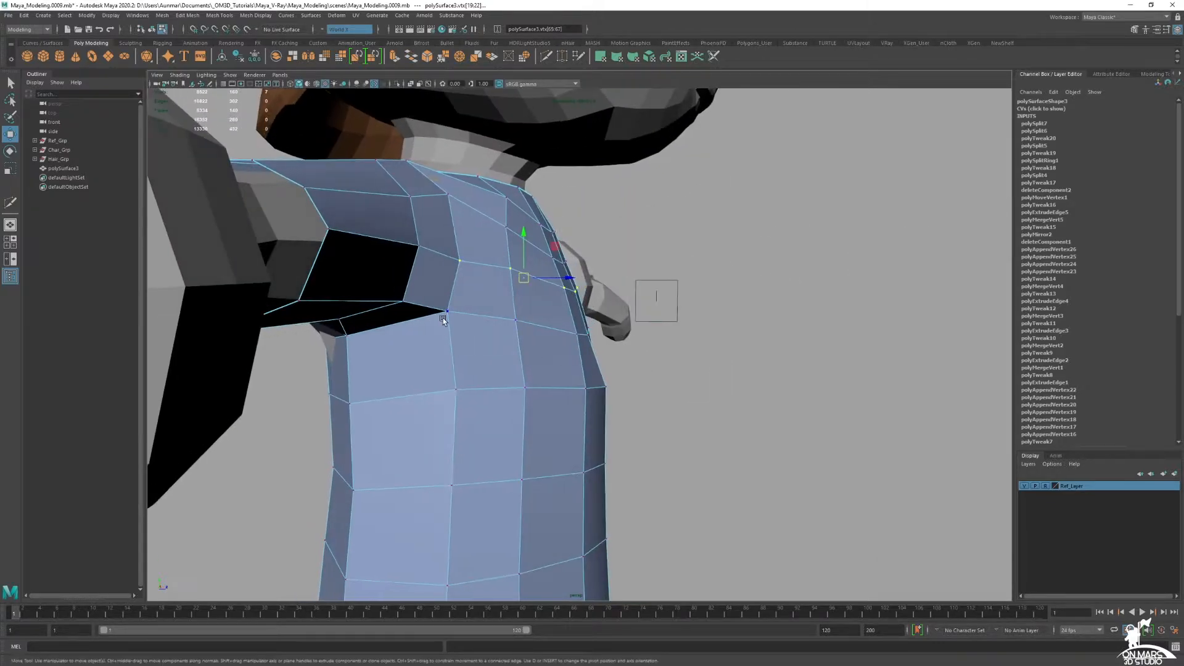
mouse_move(629, 356)
alt+mouse_down()
mouse_move(537, 364)
mouse_move(523, 401)
alt+mouse_up()
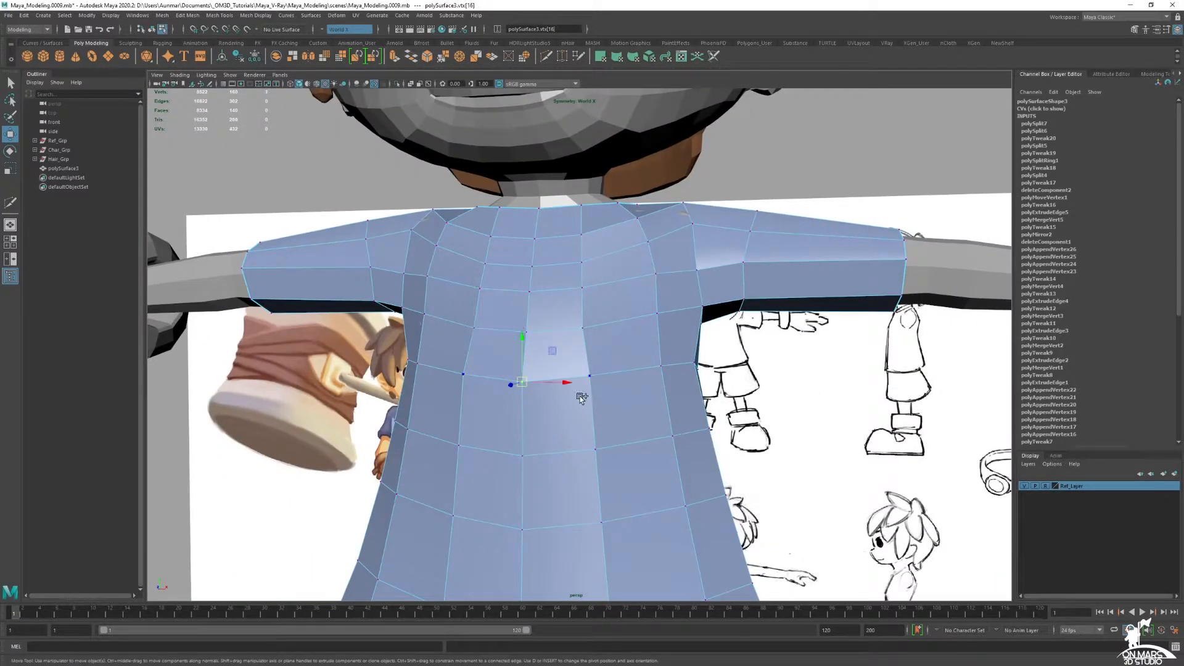
mouse_move(610, 362)
mouse_down()
mouse_move(625, 406)
mouse_move(619, 370)
mouse_up()
middle_drag(742, 380, 745, 380)
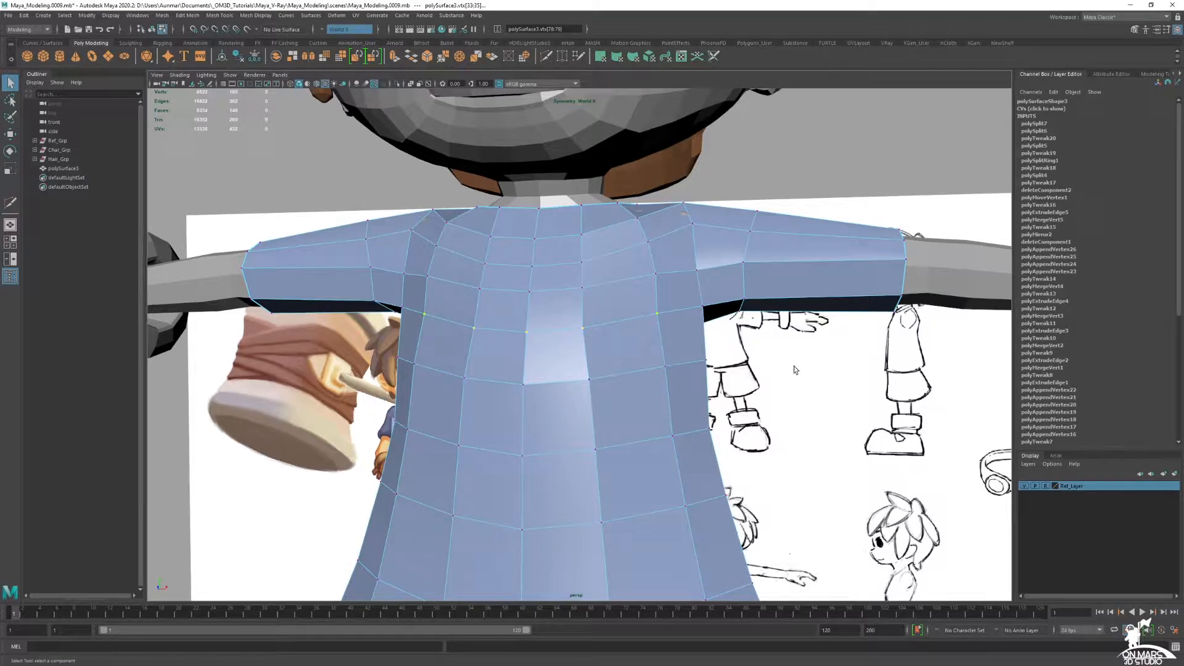
key(w)
alt+drag(796, 370, 701, 371)
alt+drag(779, 359, 714, 375)
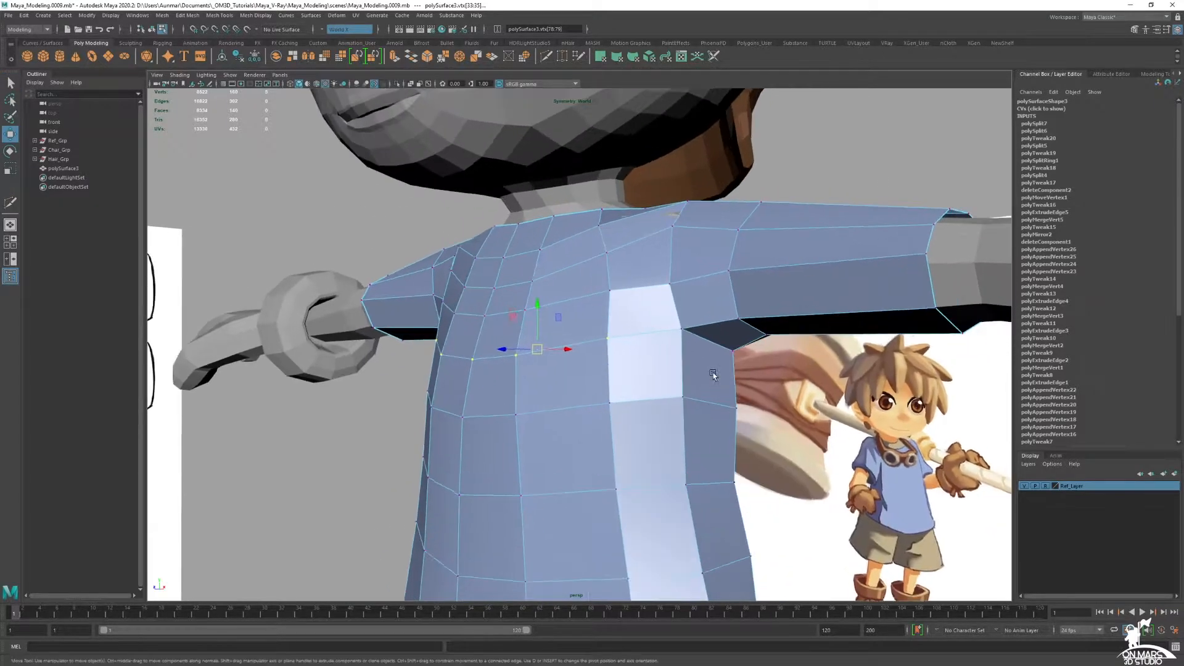
Return to object selection and isolate the shirt so that only it is displayed.
key(F8)
key(q)
mouse_move(682, 256)
alt+mouse_down()
mouse_move(595, 290)
mouse_move(543, 282)
mouse_move(699, 282)
mouse_move(679, 311)
mouse_move(648, 324)
mouse_move(639, 303)
mouse_move(620, 309)
mouse_move(635, 283)
mouse_move(629, 221)
alt+mouse_up()
key(ctrl+1)
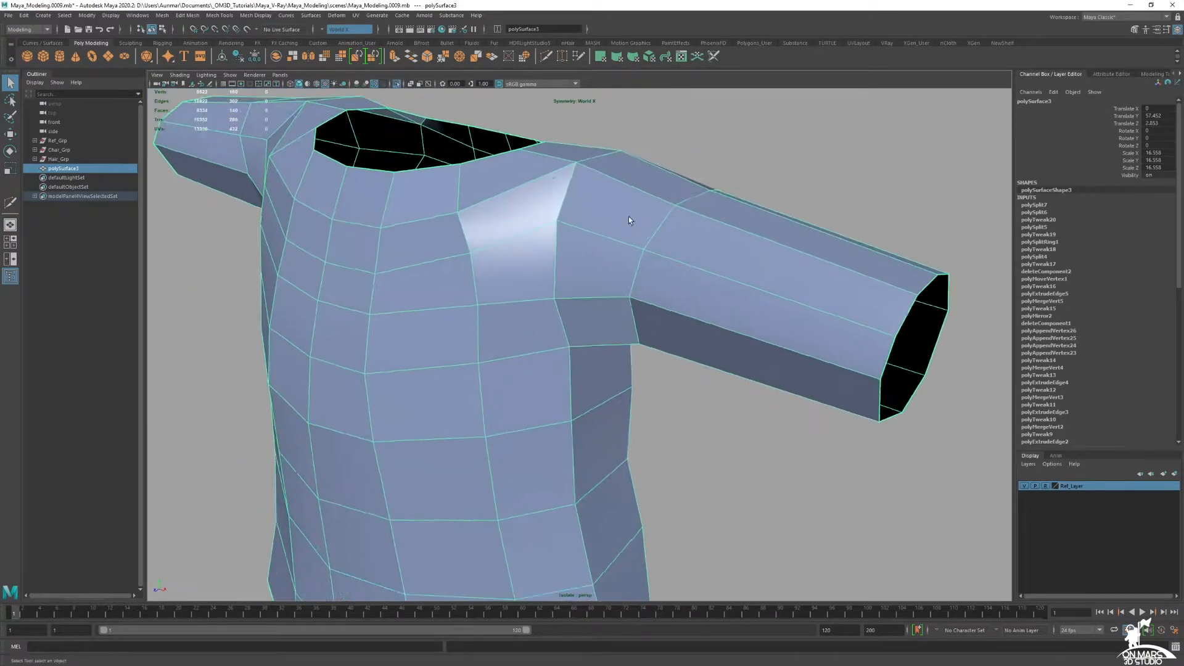
Cut a new edge loop around the armhole where the sleeve meets the torso with Multi-Cut.
shift+right_click(620, 228)
shift+right_drag(578, 223, 574, 224)
alt+drag(543, 226, 550, 250)
alt+right_drag(550, 250, 591, 328)
alt+drag(592, 328, 544, 271)
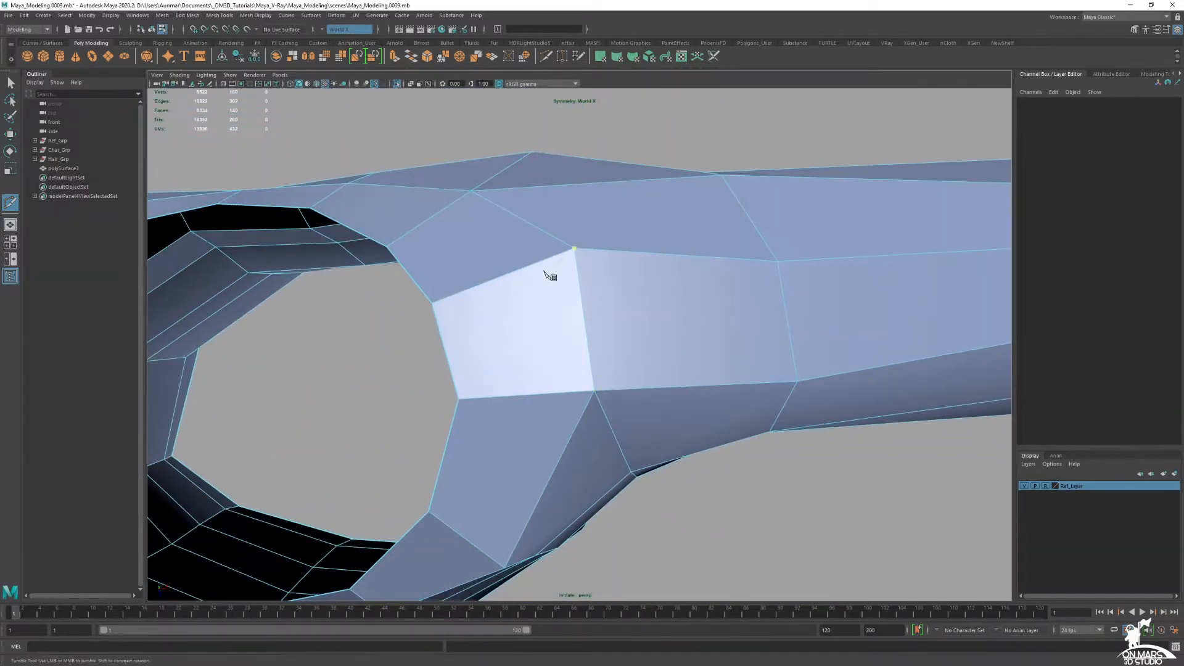
alt+drag(549, 368, 483, 336)
click(552, 185)
alt+drag(500, 408, 494, 351)
alt+drag(566, 398, 633, 388)
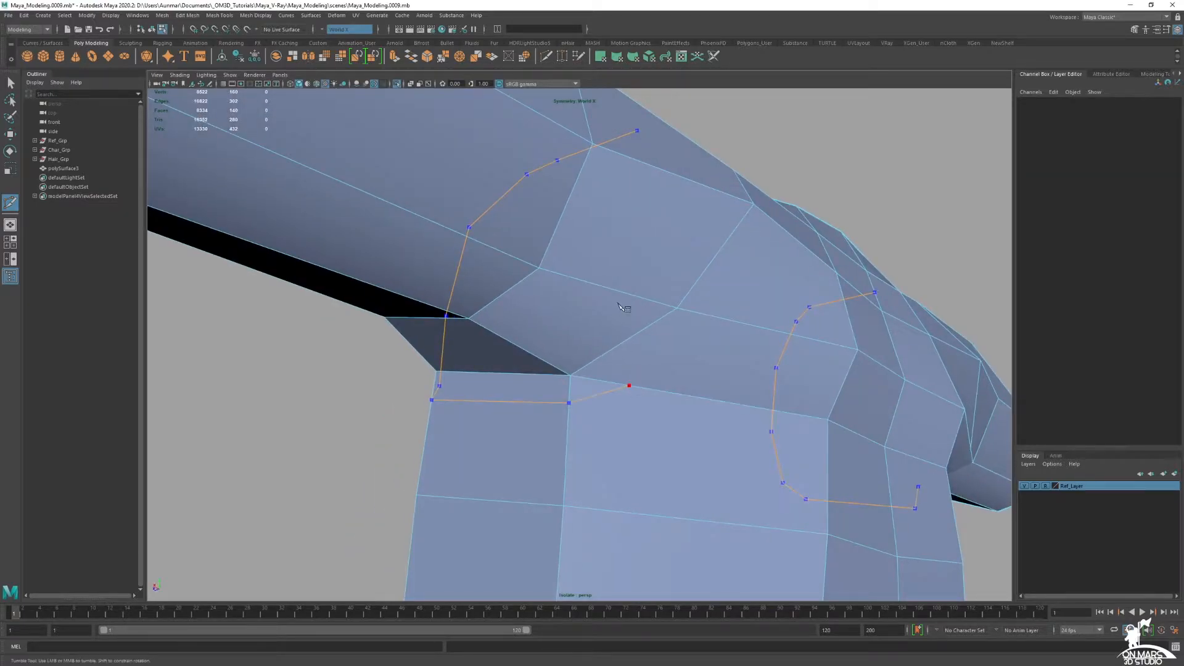
alt+drag(639, 294, 642, 312)
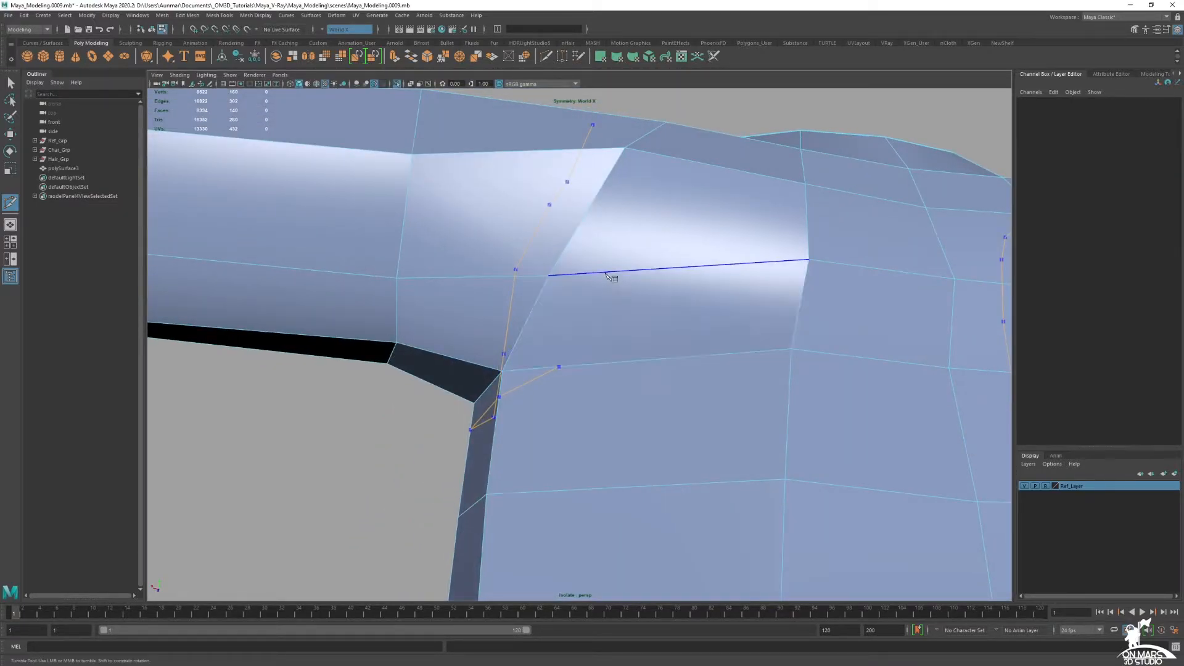
alt+drag(602, 272, 536, 323)
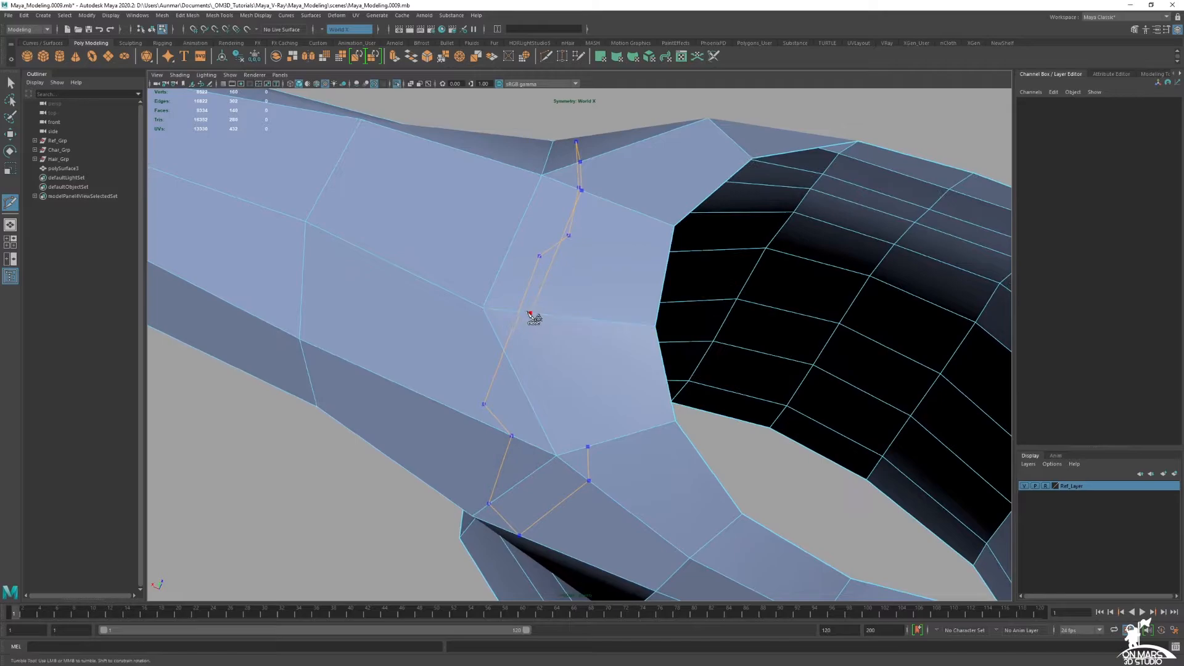
alt+drag(625, 360, 602, 346)
key(q)
Add a further cut at the armhole and merge the closely spaced vertices beside the new loop.
alt+drag(587, 269, 658, 314)
alt+middle_drag(657, 313, 657, 333)
alt+drag(658, 333, 660, 313)
shift+right_drag(661, 291, 625, 295)
alt+drag(633, 276, 594, 267)
key(q)
key(w)
shift+right_drag(594, 268, 581, 223)
alt+drag(627, 265, 603, 211)
click(635, 305)
alt+drag(635, 305, 700, 312)
Merge two more sets of closely spaced points along the new armhole loop.
key(F10)
click(608, 358)
key(g)
alt+drag(606, 359, 657, 394)
click(498, 349)
shift+click(524, 357)
key(g)
alt+drag(553, 388, 500, 362)
Reposition the armpit and shoulder vertices of the new armhole loop in the front view.
click(510, 358)
key(space)
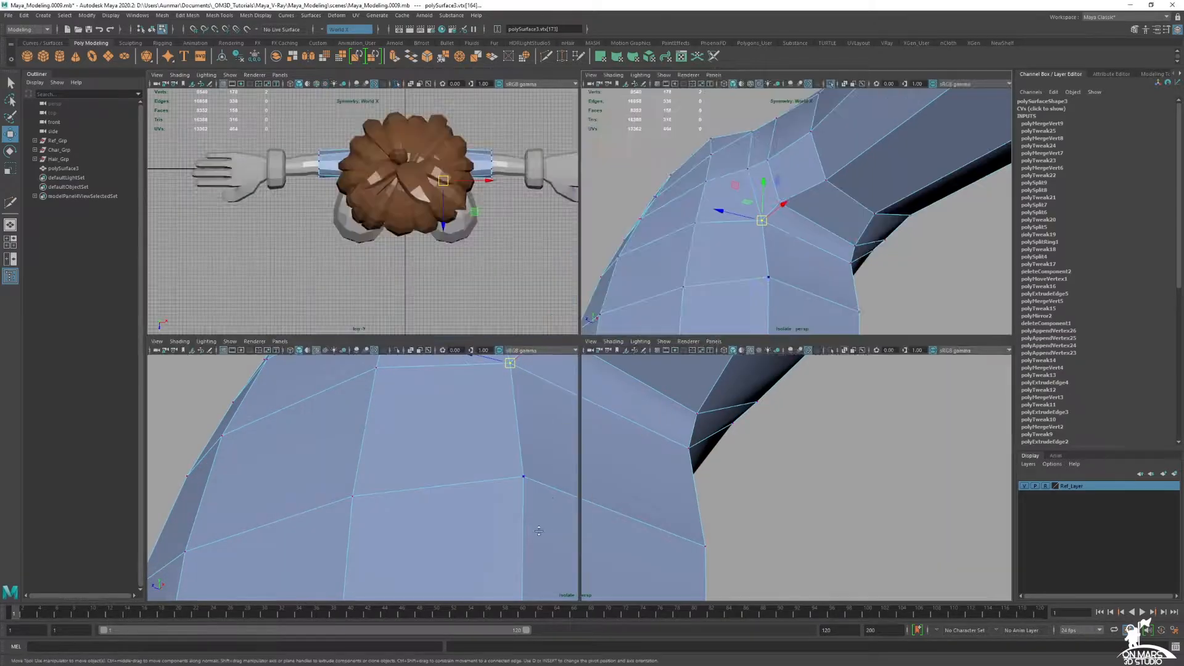
key(space)
scroll(435, 366, up, 3)
scroll(434, 366, up, 1)
alt+middle_drag(563, 275, 547, 252)
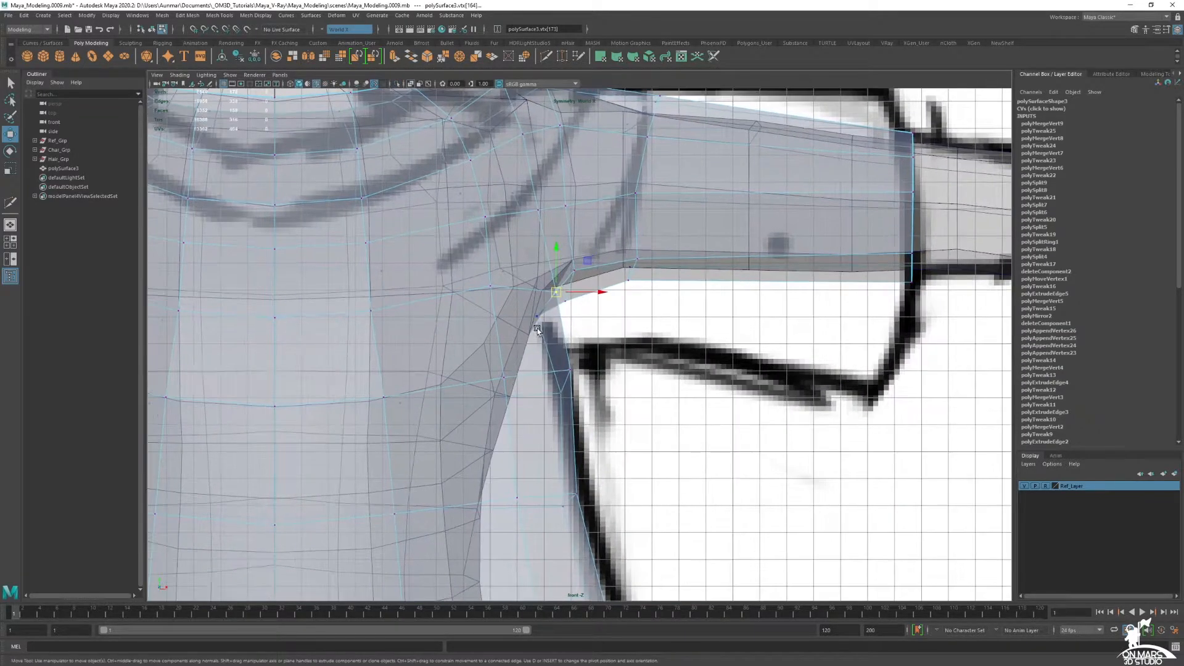
drag(567, 313, 578, 319)
scroll(607, 290, up, 1)
alt+middle_drag(603, 238, 569, 386)
ctrl+shift+drag(528, 301, 539, 302)
Enlarge the sleeve opening vertically and lower it to match the cuff height in the front sketch.
alt+middle_drag(654, 265, 613, 297)
key(alt+x)
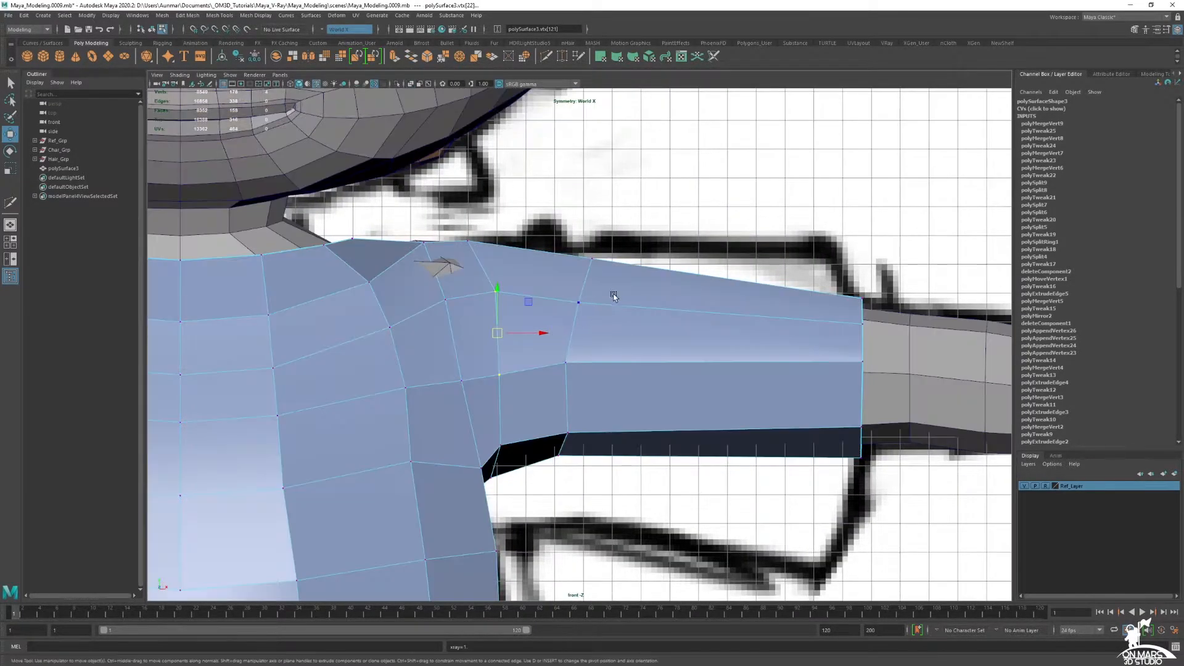
alt+middle_drag(850, 362, 725, 328)
key(alt+x)
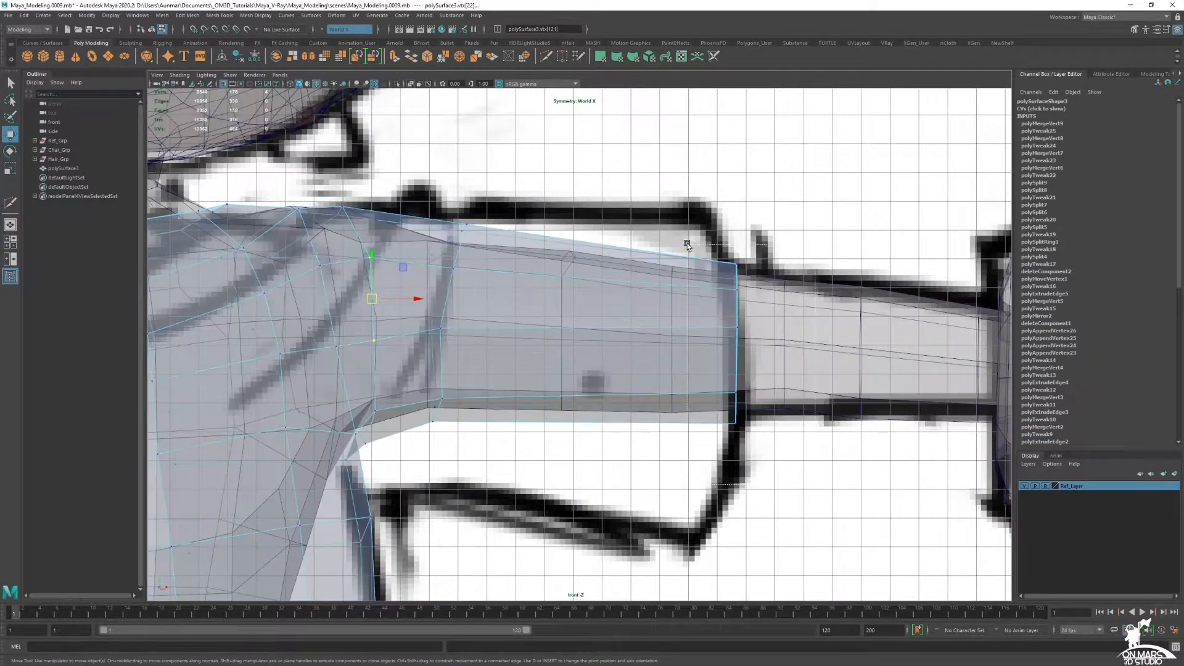
drag(687, 246, 764, 435)
alt+middle_drag(823, 327, 719, 262)
scroll(758, 312, up, 1)
alt+middle_drag(788, 325, 949, 353)
alt+middle_drag(690, 309, 745, 316)
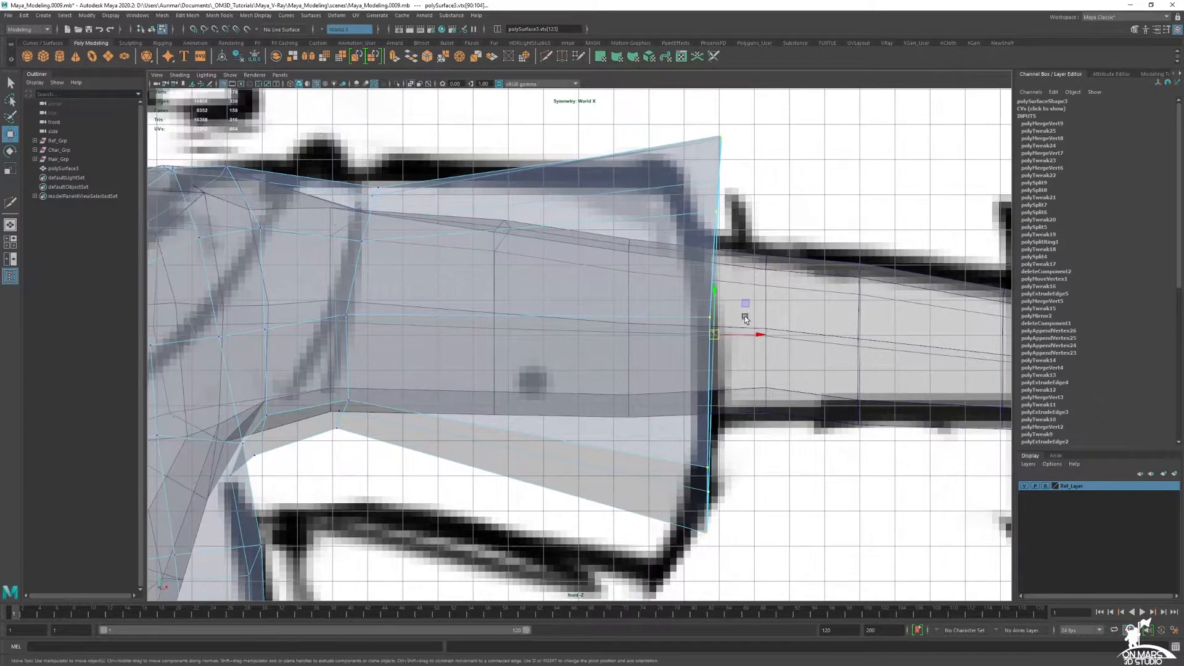
drag(717, 293, 704, 336)
alt+middle_drag(720, 541, 709, 514)
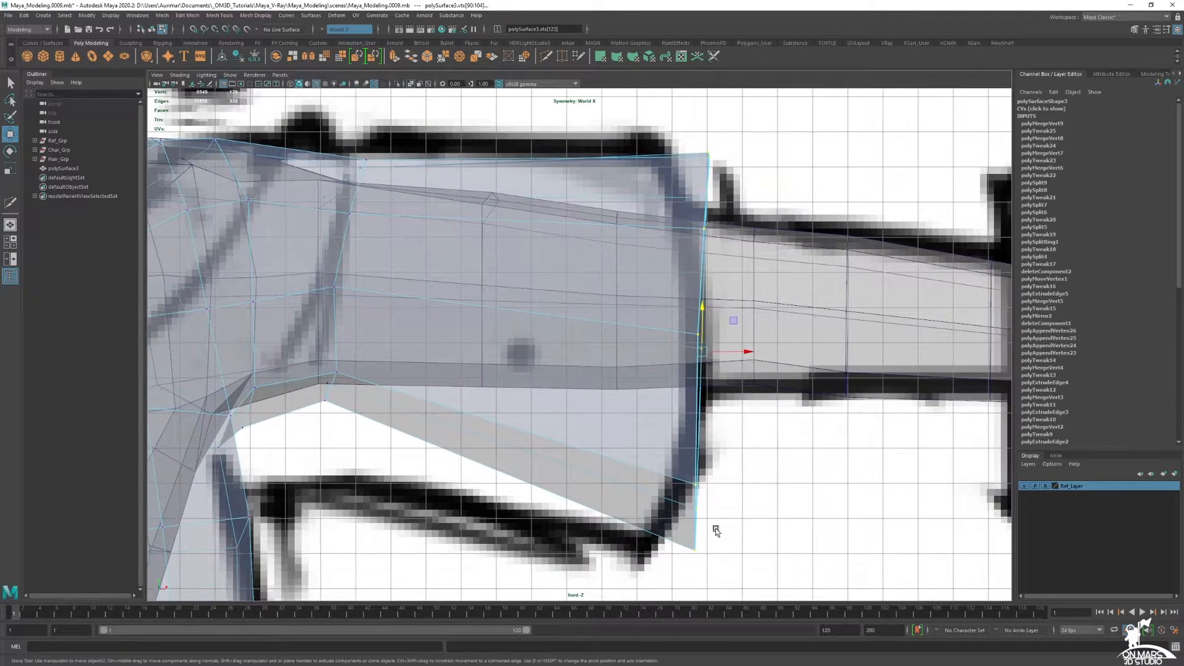
Move the cuff's lower and upper vertices inward to follow the angled sleeve end in the front sketch.
drag(737, 529, 698, 536)
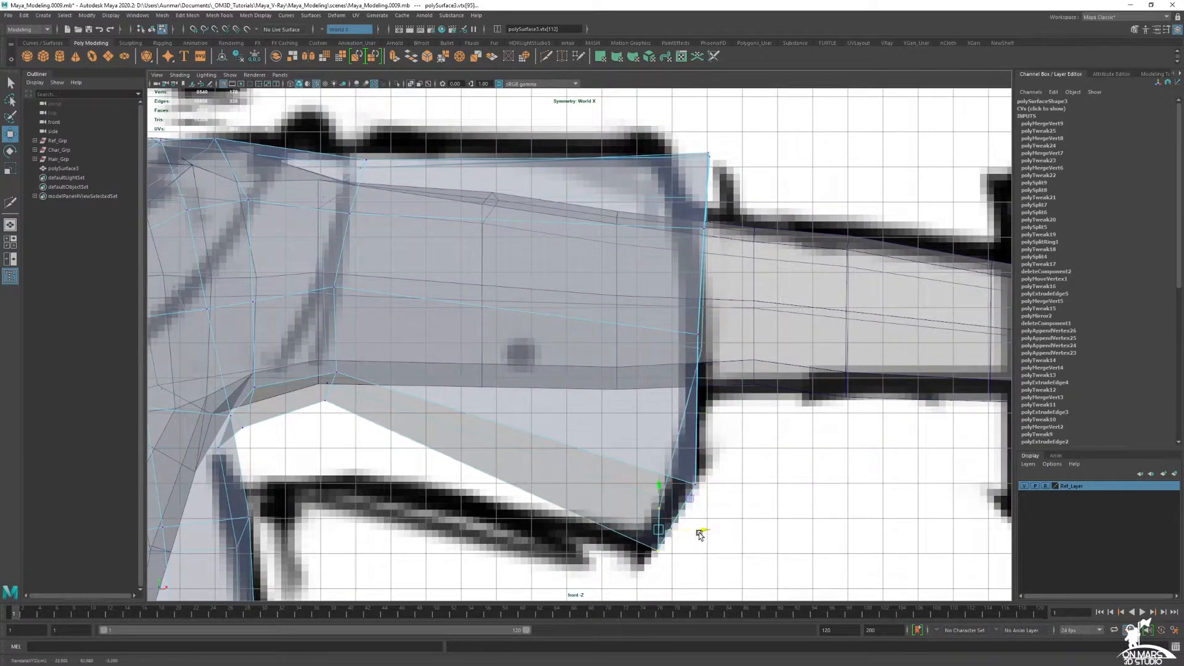
drag(682, 470, 716, 485)
scroll(748, 319, up, 1)
alt+middle_drag(763, 218, 737, 305)
drag(689, 220, 698, 228)
mouse_move(708, 293)
mouse_down()
mouse_move(676, 273)
mouse_move(704, 279)
mouse_up()
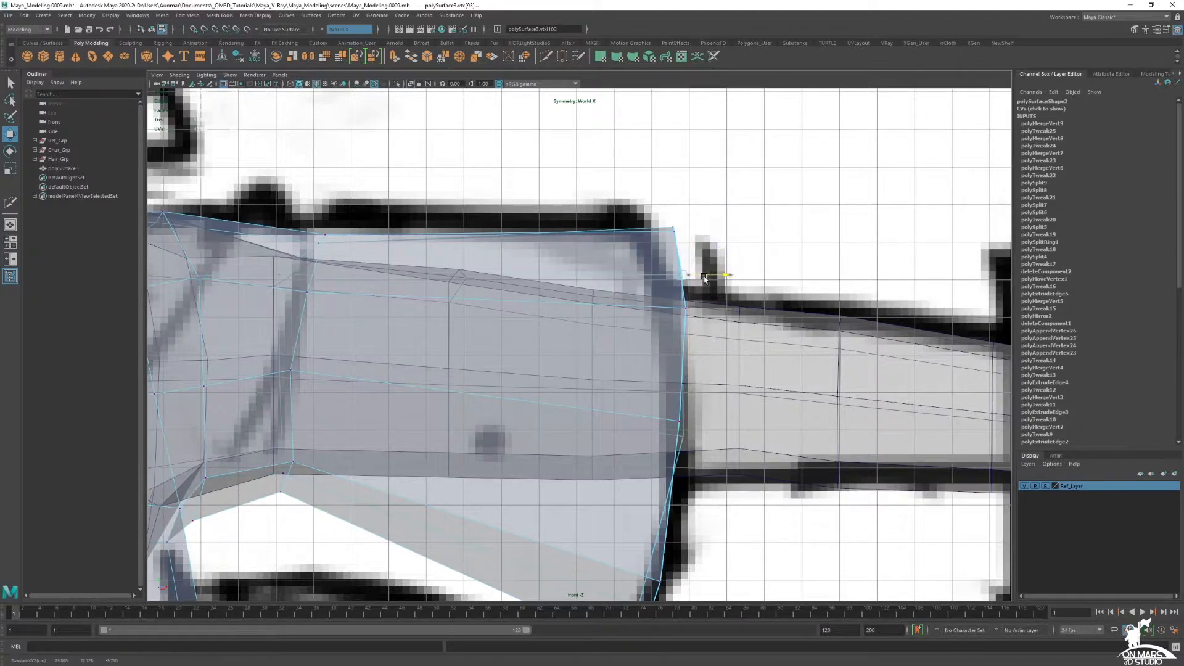
alt+middle_drag(704, 279, 740, 225)
Lower the vertices on the sleeve's underside near the armpit toward the sleeve sketch.
scroll(555, 272, down, 2)
alt+middle_drag(473, 287, 675, 260)
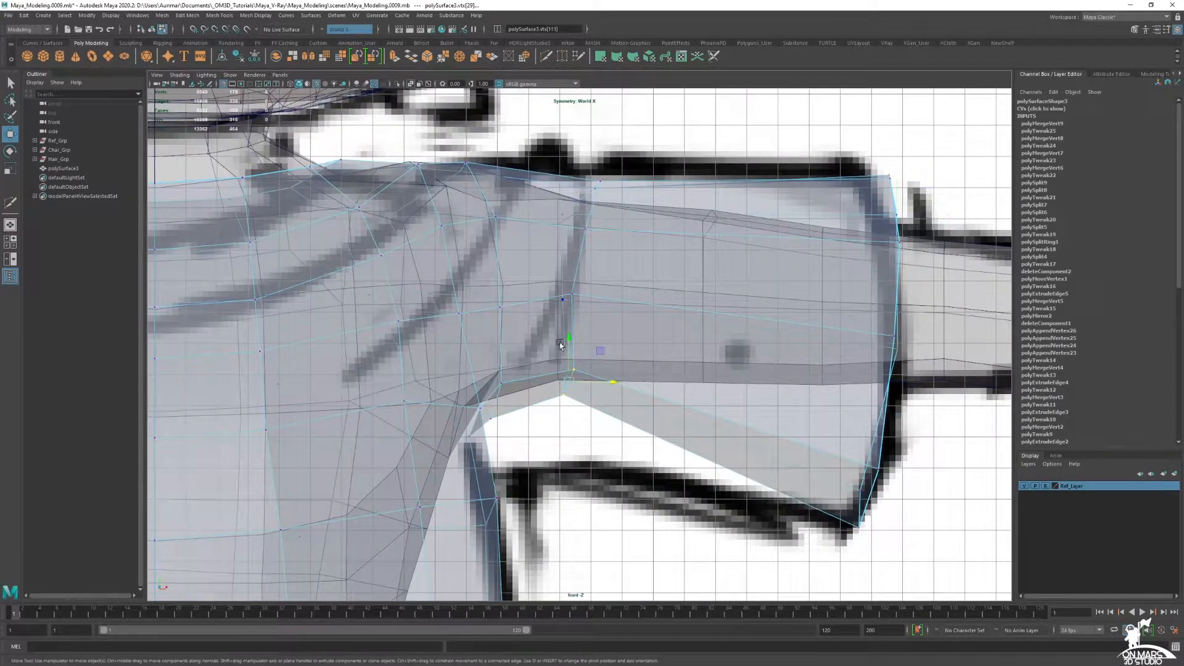
alt+middle_drag(557, 345, 572, 277)
middle_drag(768, 400, 809, 381)
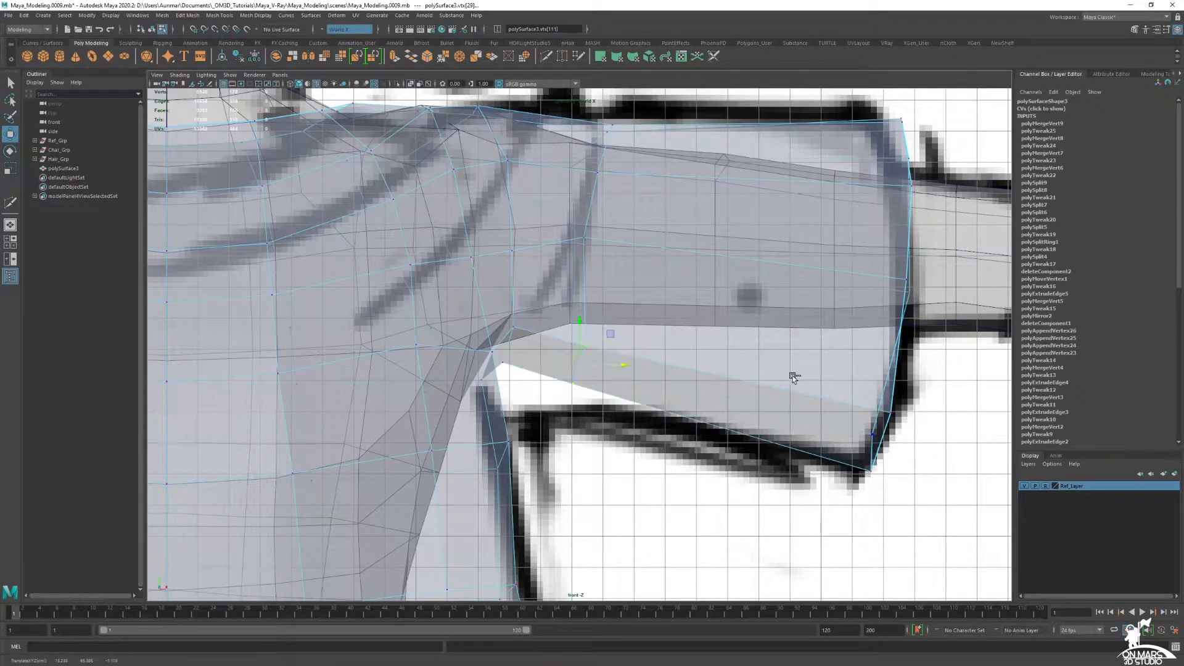
Adjust the armpit vertices and the sleeve vertices beside the shoulder to even out the sleeve's shape.
drag(538, 374, 496, 319)
alt+middle_drag(486, 336, 515, 306)
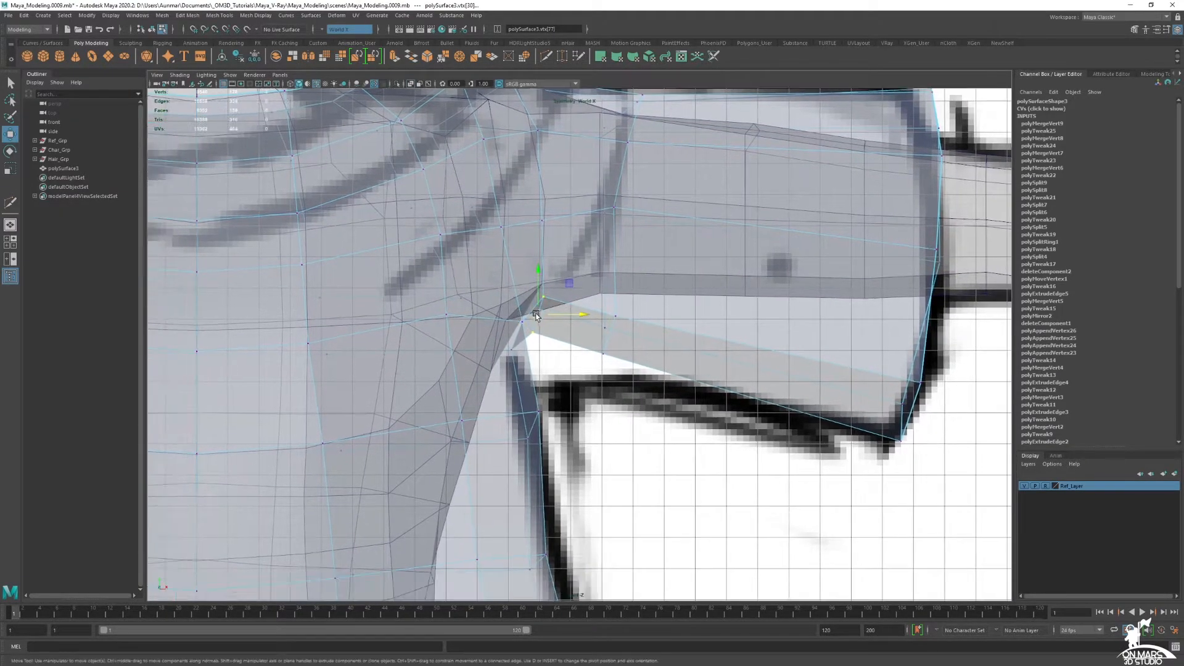
drag(537, 315, 544, 340)
drag(487, 303, 608, 338)
alt+middle_drag(654, 233, 638, 349)
key(alt+x)
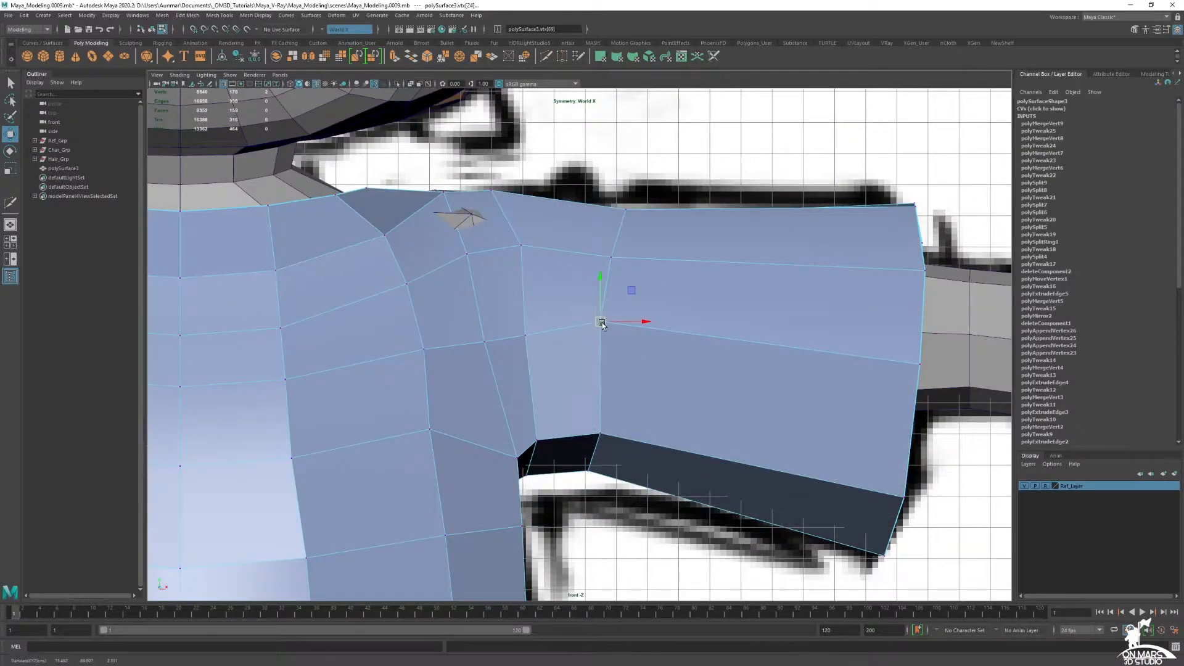
Check the sleeve opening in the perspective view and show the body around the shirt again.
key(space)
key(space)
alt+drag(769, 238, 534, 336)
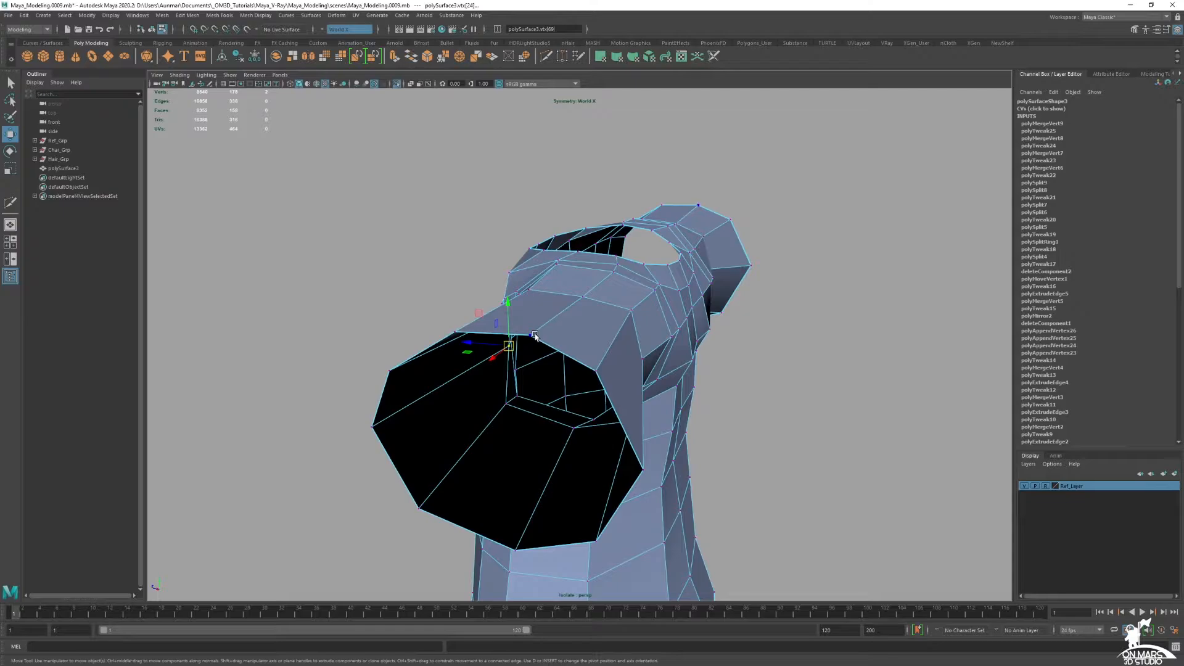
key(space)
key(space)
key(ctrl+1)
Select the cuff's border edge loop and rescale the sleeve opening around the arm.
alt+drag(708, 354, 640, 312)
right_drag(639, 313, 642, 285)
double_click(679, 320)
alt+drag(678, 321, 655, 466)
key(r)
alt+drag(607, 465, 719, 410)
drag(794, 342, 697, 289)
key(w)
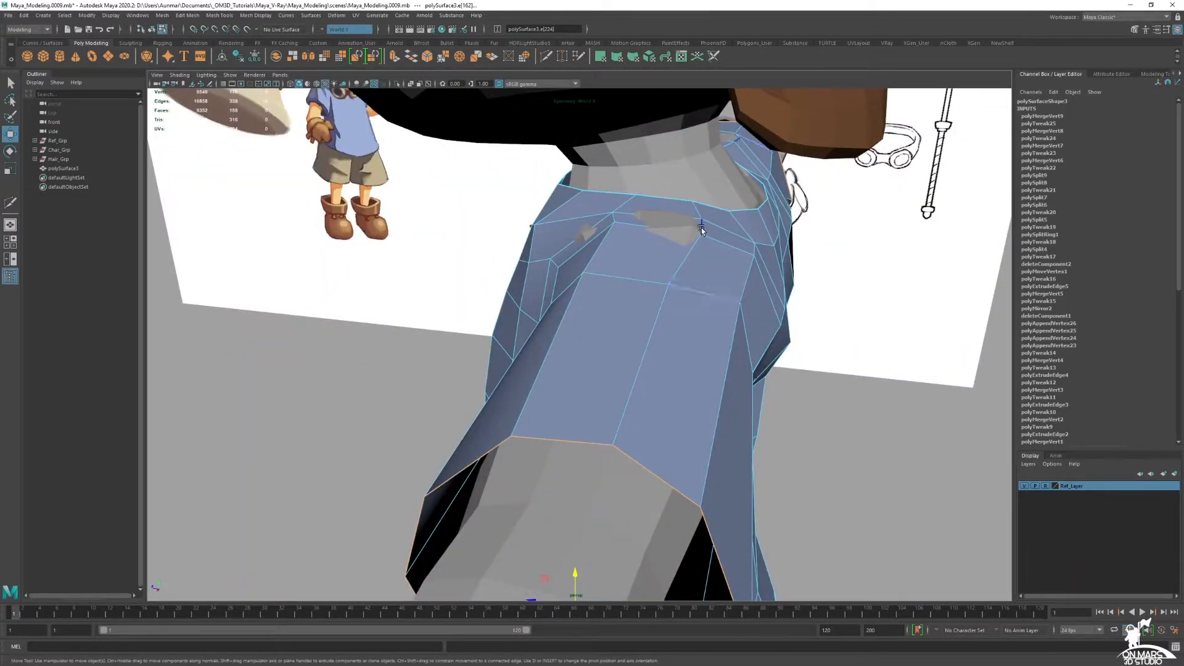
Move the edges on top of the shoulder to cover the skin poking through.
click(699, 233)
alt+drag(699, 233, 594, 227)
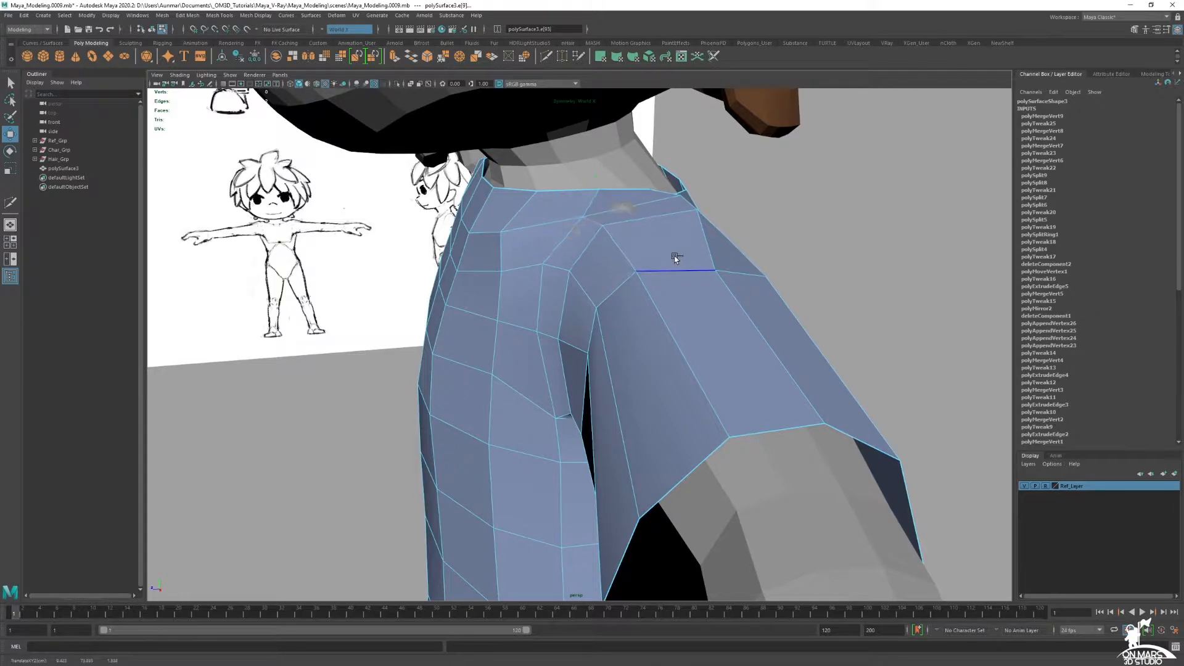
alt+drag(675, 256, 598, 324)
Insert two edge loops around the sleeve between the shoulder and the cuff.
shift+right_click(585, 285)
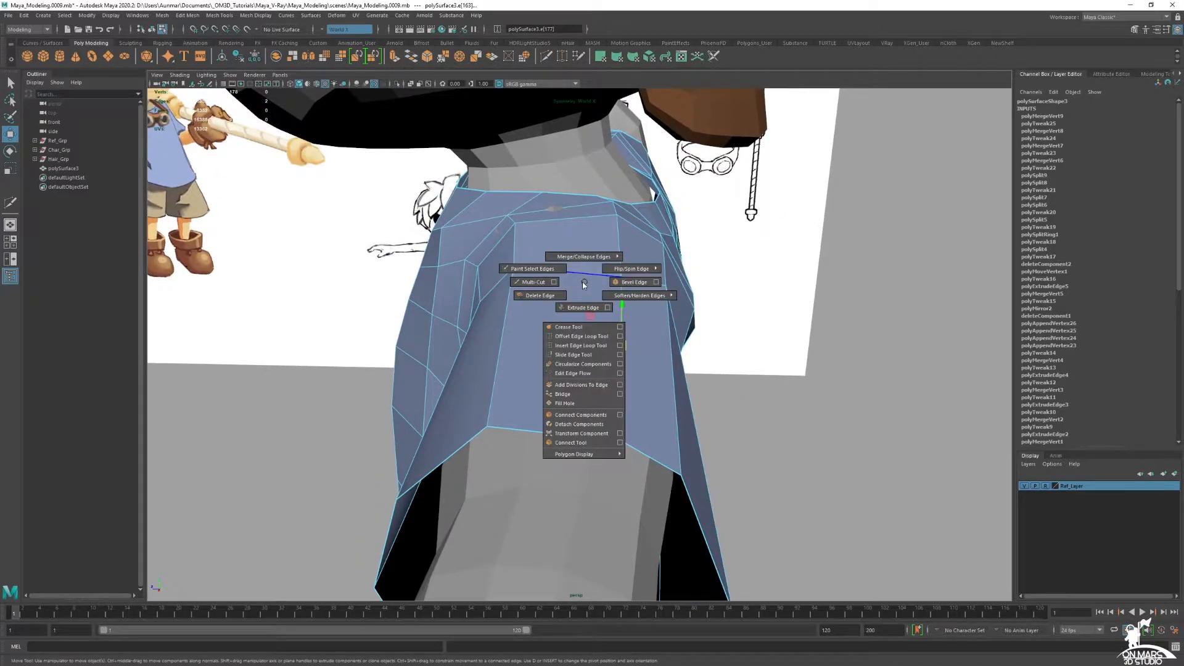
click(580, 346)
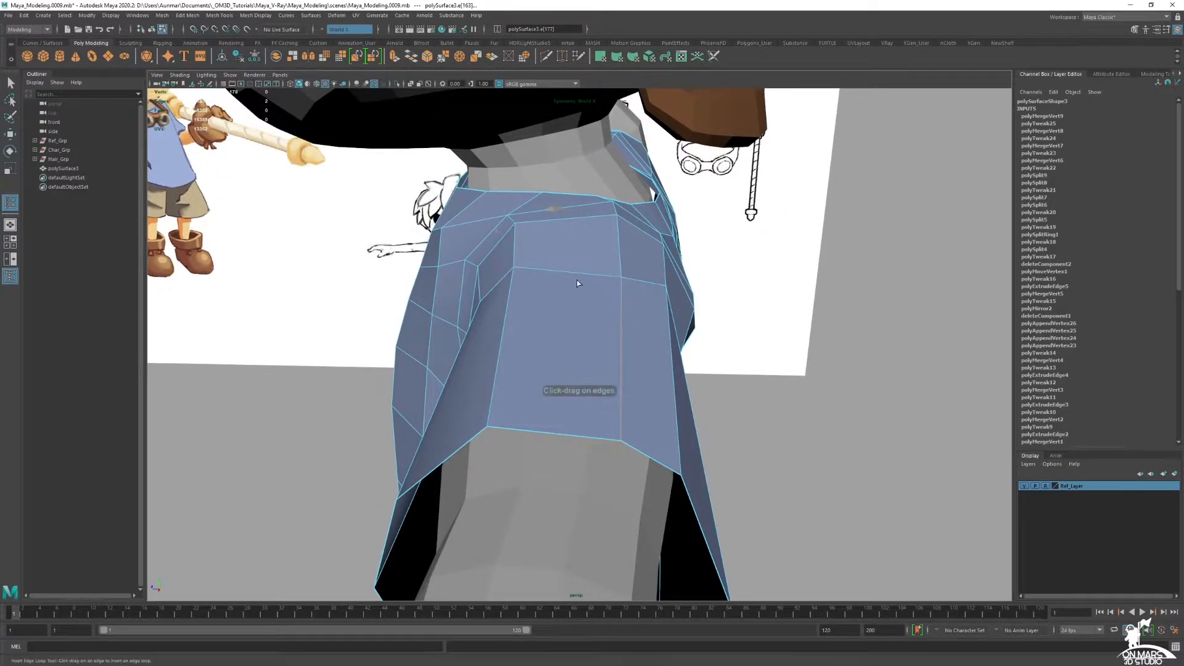
click(568, 276)
mouse_move(601, 298)
alt+mouse_down()
mouse_move(524, 303)
mouse_move(642, 284)
mouse_move(613, 299)
mouse_move(578, 215)
mouse_move(647, 253)
mouse_move(682, 249)
mouse_move(599, 341)
mouse_move(642, 352)
mouse_move(642, 304)
mouse_move(608, 272)
mouse_move(584, 283)
alt+mouse_up()
key(q)
Select a lengthwise edge row on the sleeve's upper side and move it to make the sleeve rounder.
click(580, 281)
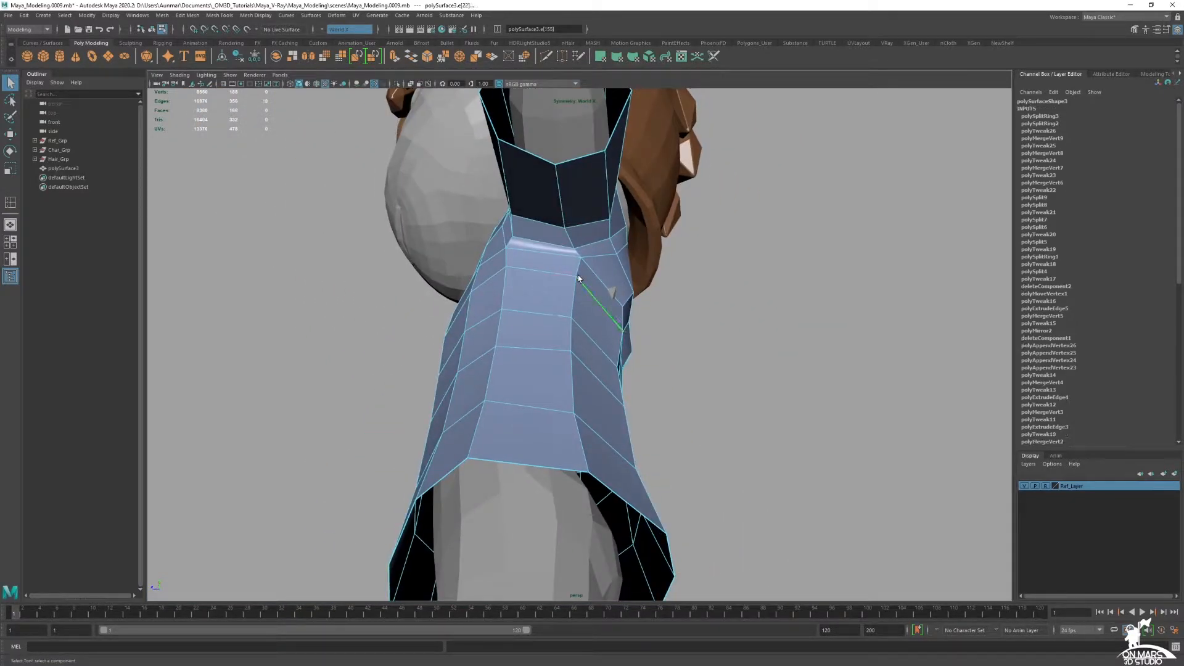
key(w)
alt+drag(578, 276, 555, 346)
shift+middle_drag(563, 357, 566, 358)
alt+drag(568, 357, 508, 175)
Adjust individual sleeve and shoulder components to smooth the transition around the arm.
right_drag(448, 178, 430, 176)
click(440, 176)
shift+middle_drag(455, 185, 459, 162)
alt+drag(545, 229, 510, 261)
click(467, 276)
ctrl+shift+middle_drag(467, 275, 468, 262)
Insert edge loops through the sleeve and shoulder of the shirt with the Insert Edge Loop Tool.
mouse_move(440, 306)
alt+mouse_down()
mouse_move(534, 291)
mouse_move(546, 302)
alt+mouse_up()
shift+right_click(546, 302)
key(Tab)
right_drag(541, 300, 535, 260)
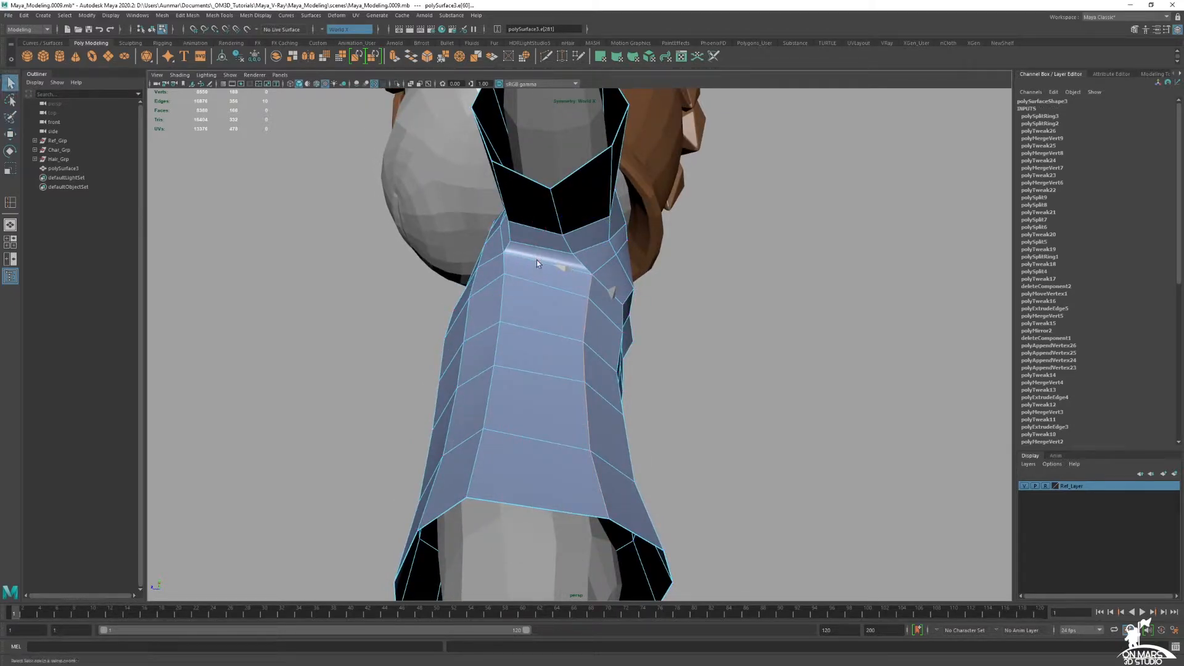
shift+right_click(546, 308)
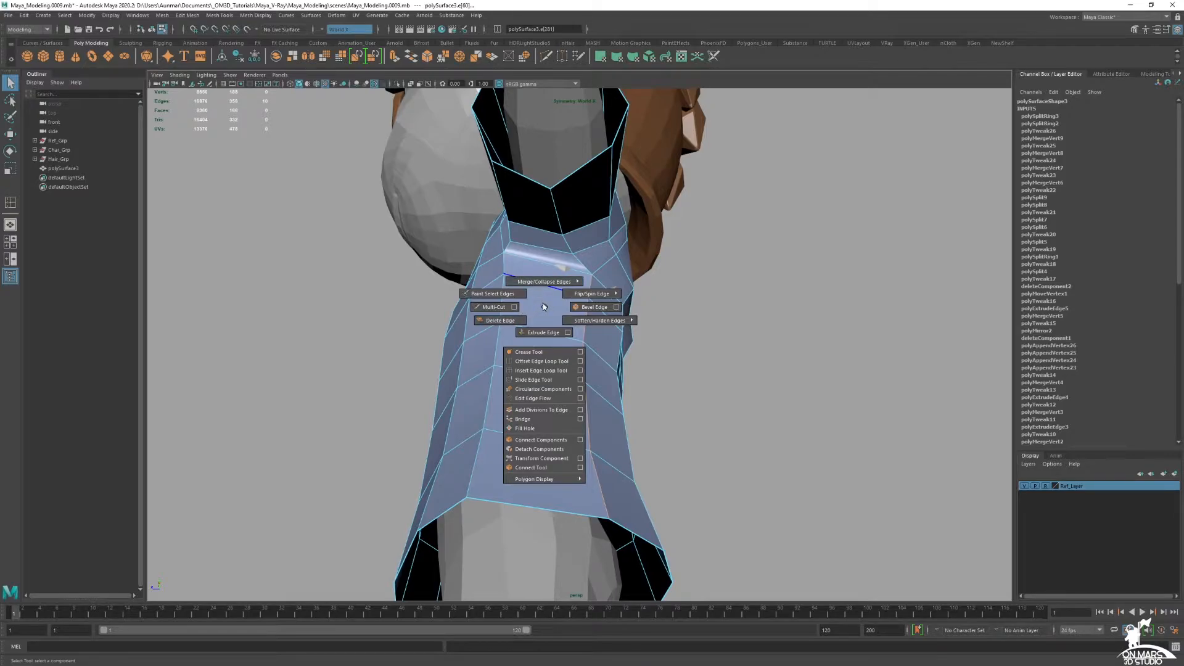
click(541, 370)
mouse_move(542, 291)
alt+mouse_down()
mouse_move(545, 278)
mouse_move(626, 308)
mouse_move(650, 333)
mouse_move(523, 316)
mouse_move(550, 302)
alt+mouse_up()
Reposition individual vertices around the shoulder and armhole to even out the sleeve's edge flow.
key(q)
right_drag(512, 185, 470, 177)
key(w)
click(444, 172)
alt+drag(425, 175, 527, 208)
ctrl+shift+drag(525, 167, 556, 149)
click(533, 261)
ctrl+shift+drag(536, 263, 561, 298)
click(541, 292)
click(554, 309)
alt+drag(555, 345, 512, 266)
click(541, 311)
ctrl+shift+drag(541, 314, 558, 304)
click(573, 317)
alt+drag(608, 357, 664, 350)
Insert an edge loop around the sleeve midway between the shoulder and the cuff.
mouse_move(653, 265)
right_down()
mouse_move(684, 253)
mouse_move(642, 276)
right_up()
click(667, 294)
scroll(651, 350, up, 2)
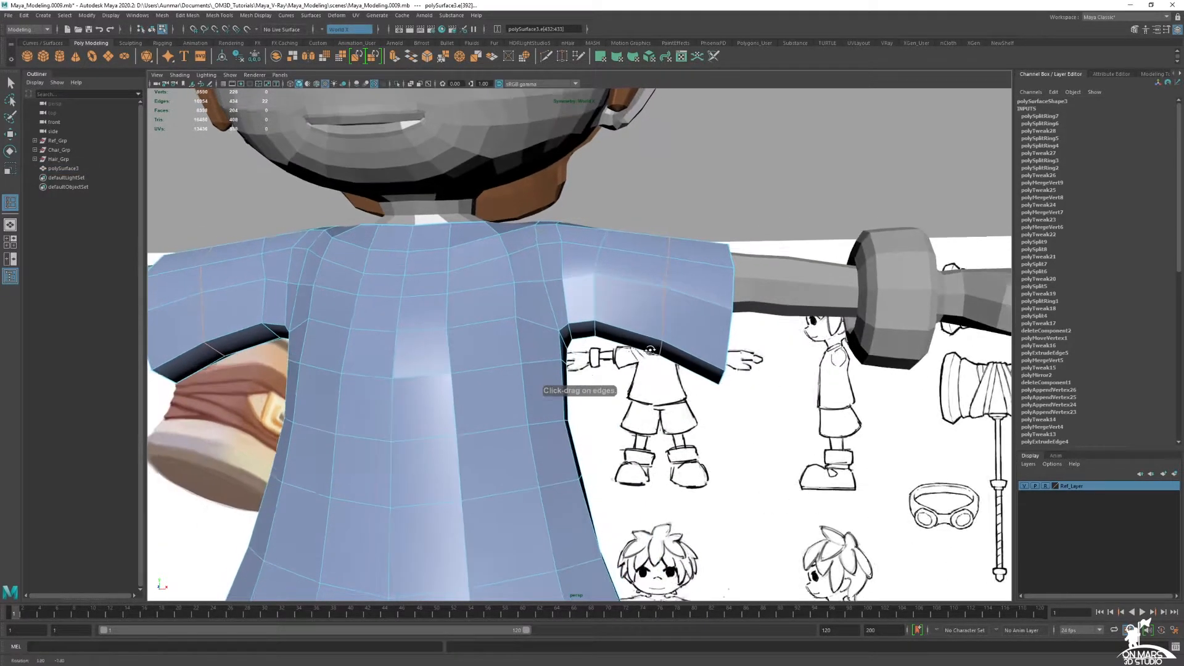
In the front view with X-ray shading, move the armpit vertices to match the sketch.
alt+drag(651, 350, 589, 284)
key(space)
key(space)
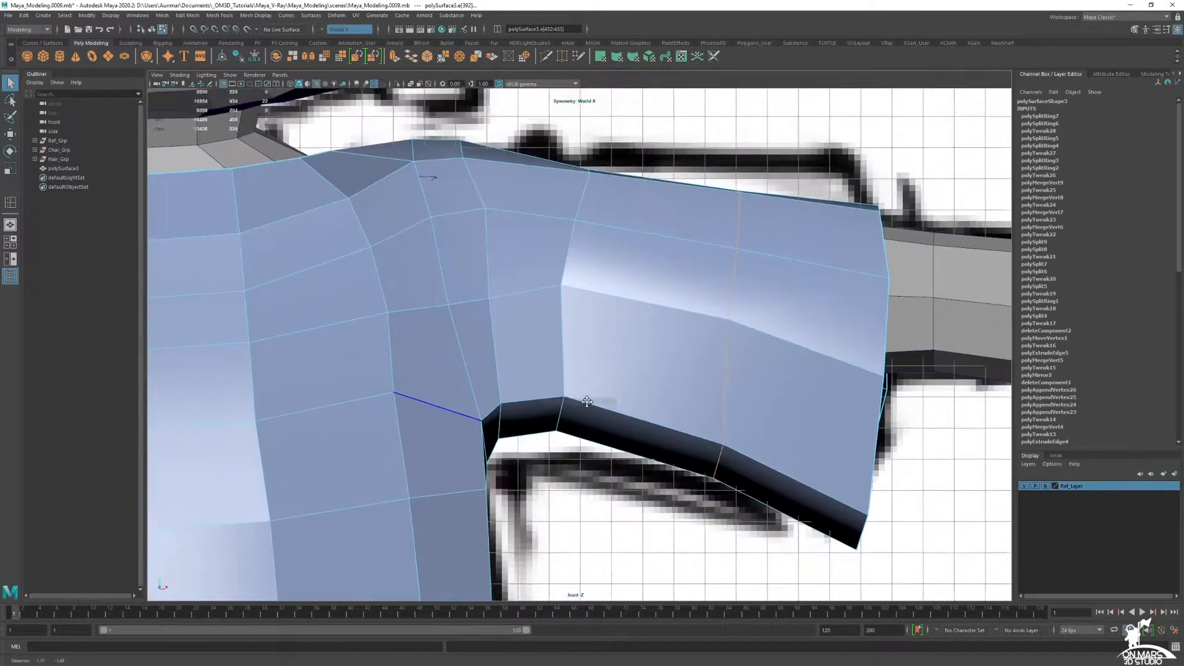
key(alt+x)
key(F9)
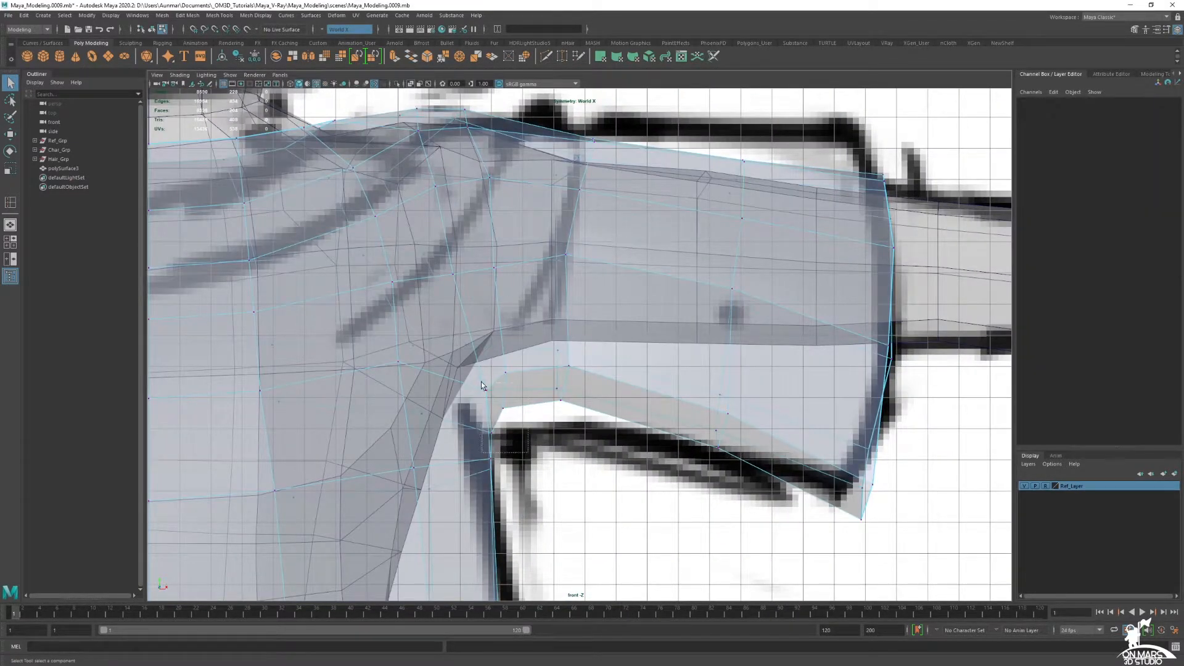
drag(483, 386, 515, 420)
key(w)
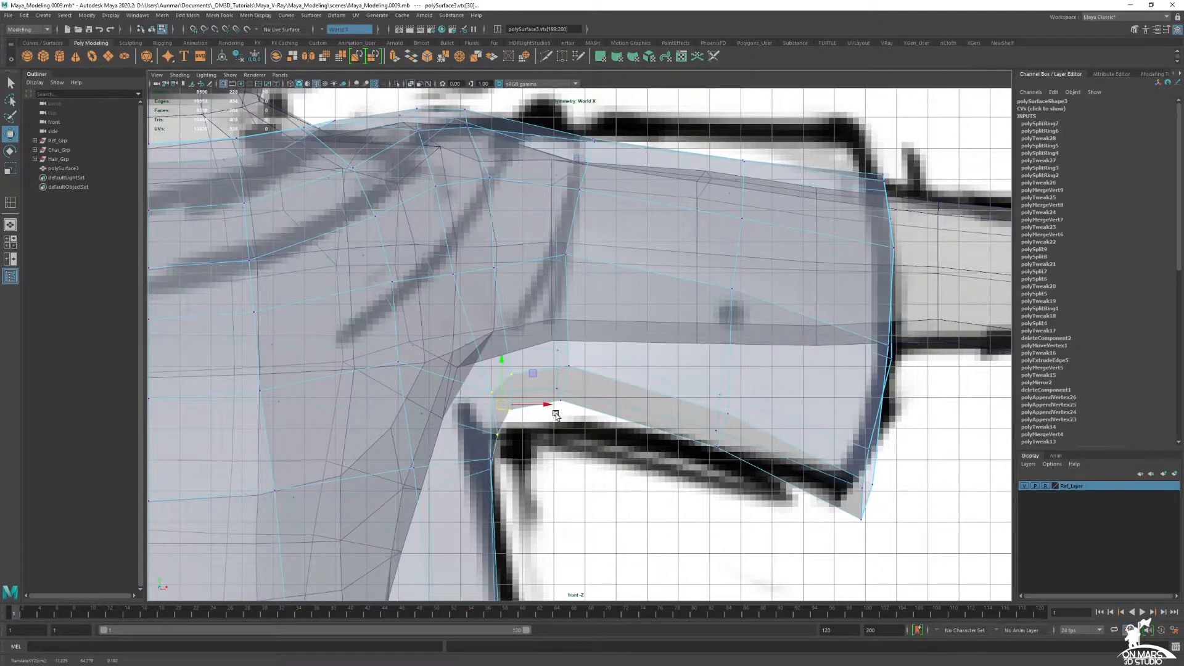
drag(569, 378, 514, 399)
Adjust the upper corner vertices of the sleeve cuff to follow the front sketch.
alt+middle_drag(569, 354, 549, 459)
alt+middle_drag(634, 317, 530, 326)
drag(775, 292, 760, 278)
alt+middle_drag(449, 270, 610, 306)
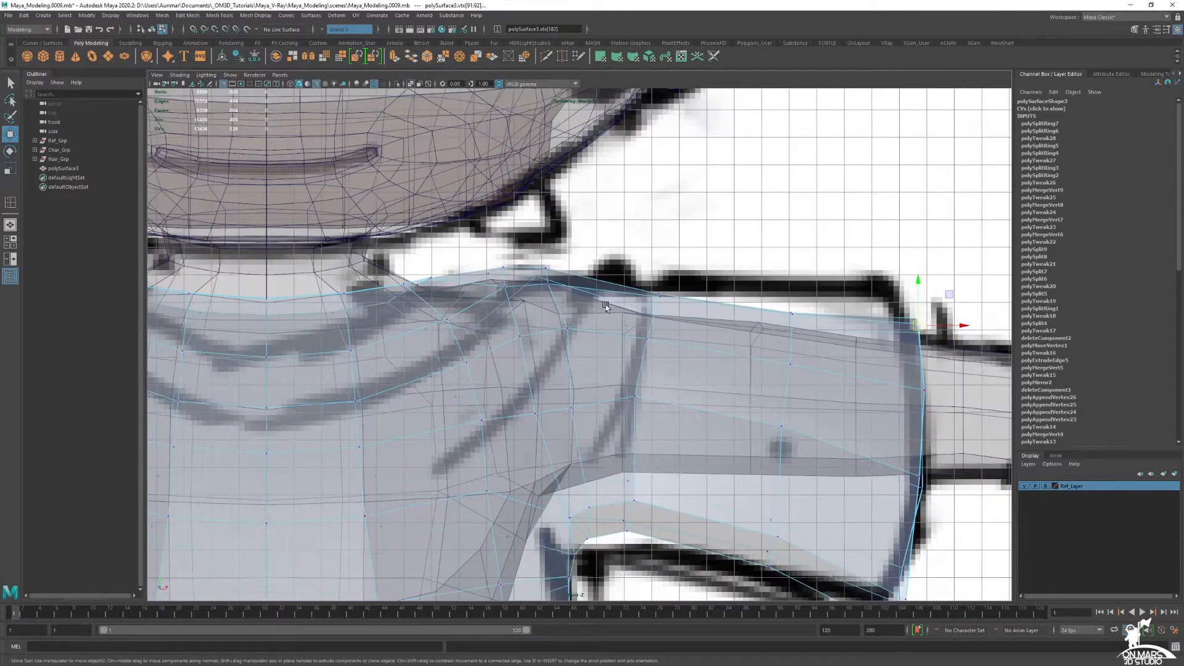
In the perspective view, reposition the row of vertices across the upper chest of the shirt.
key(space)
key(space)
alt+right_drag(792, 216, 638, 232)
mouse_move(637, 232)
alt+mouse_down()
mouse_move(613, 280)
mouse_move(538, 273)
mouse_move(569, 275)
alt+mouse_up()
click(540, 281)
alt+right_drag(549, 285, 617, 309)
alt+drag(616, 310, 572, 311)
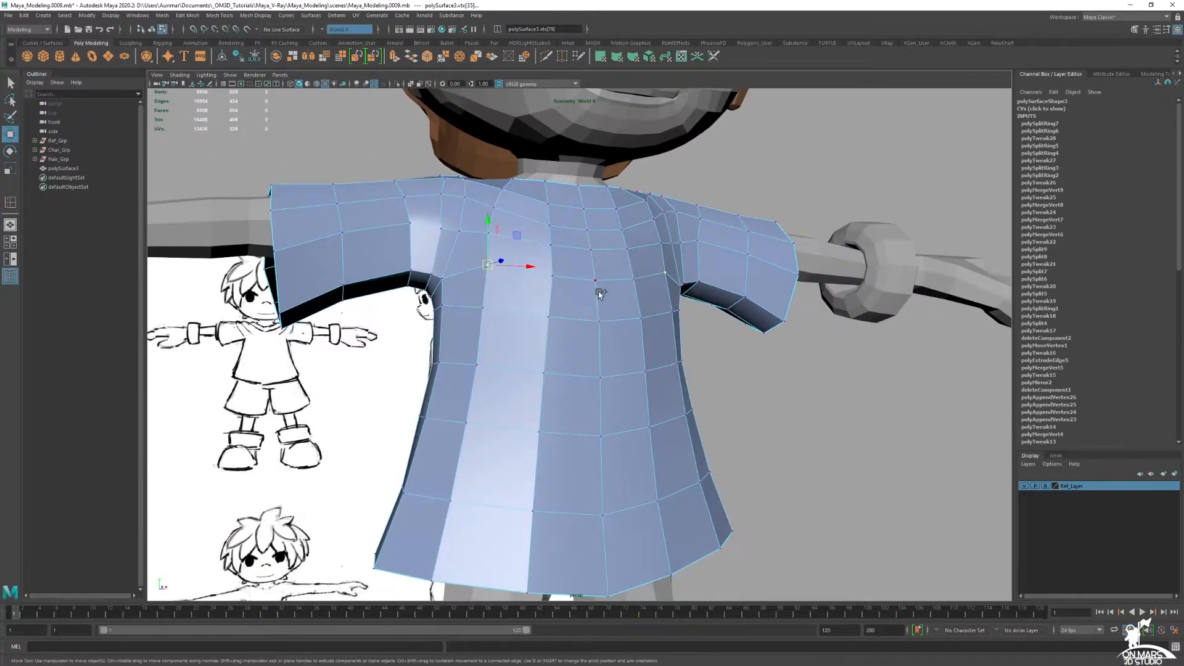
drag(541, 273, 544, 289)
alt+drag(533, 285, 543, 298)
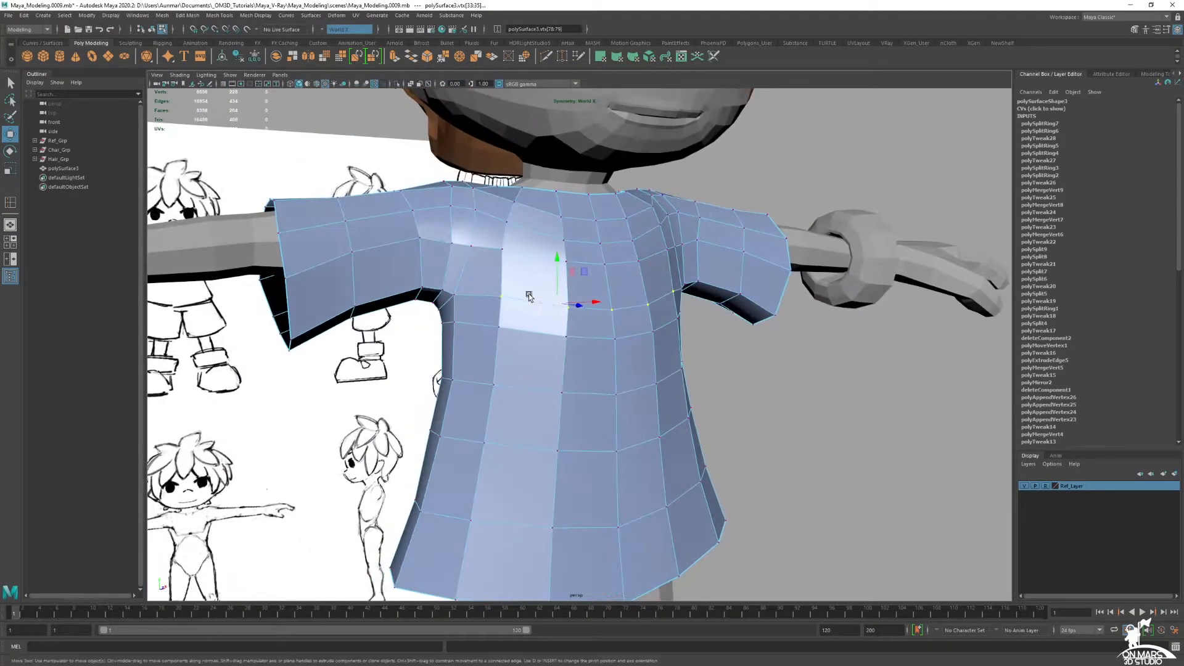
alt+drag(387, 251, 335, 262)
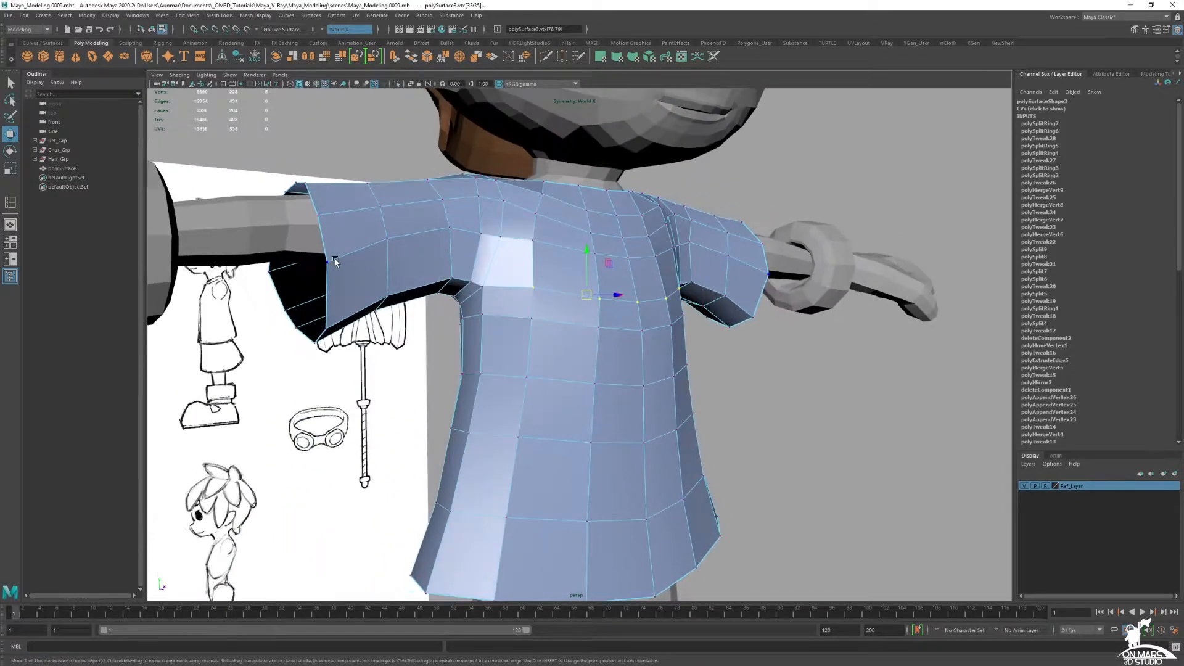
Move individual edges around the armhole and front of the shoulder to round the sleeve transition.
alt+drag(679, 273, 532, 239)
alt+drag(614, 273, 601, 252)
right_drag(620, 252, 663, 239)
key(q)
alt+middle_drag(620, 240, 617, 320)
alt+drag(715, 322, 567, 297)
key(F10)
click(543, 267)
key(w)
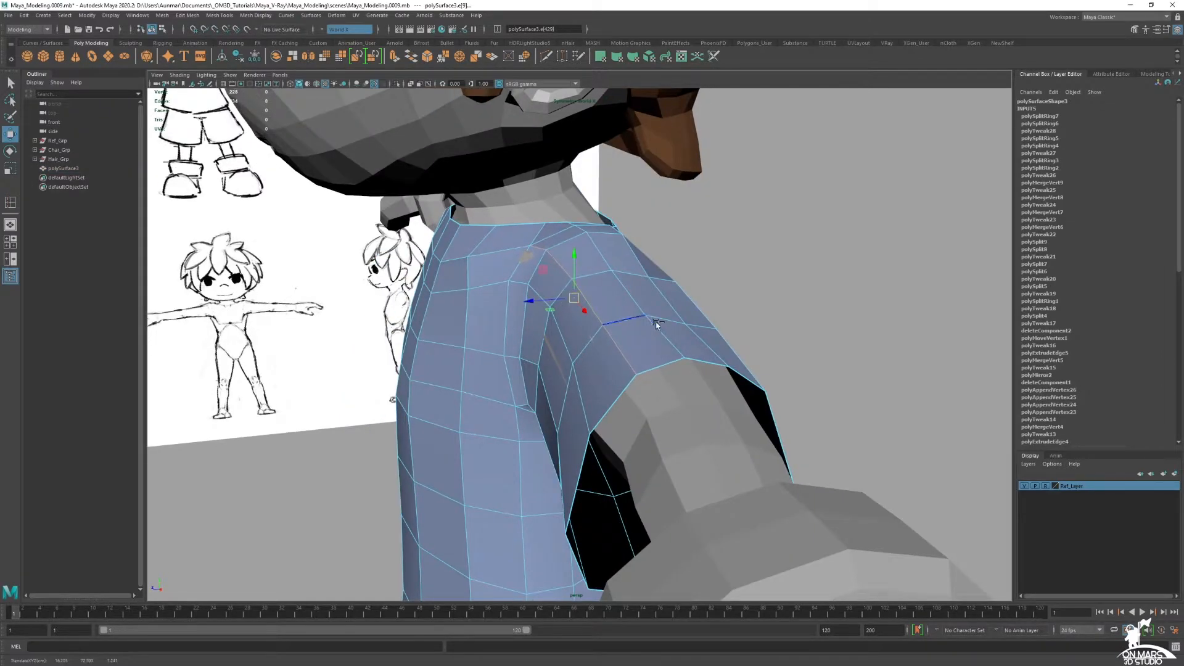
alt+drag(658, 324, 598, 309)
click(572, 287)
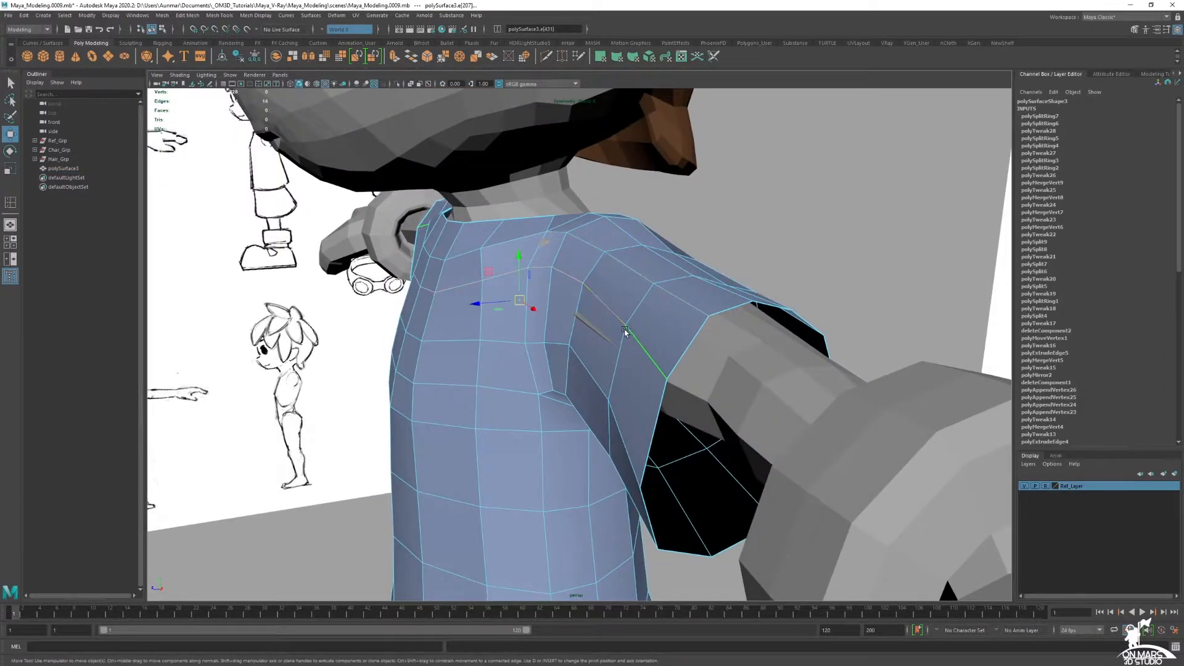
scroll(572, 285, up, 2)
mouse_move(678, 336)
alt+mouse_down()
mouse_move(617, 333)
mouse_move(699, 340)
alt+mouse_up()
click(648, 339)
Reposition the vertices where the front of the sleeve meets the shoulder.
key(F9)
click(733, 302)
ctrl+shift+drag(733, 303, 724, 309)
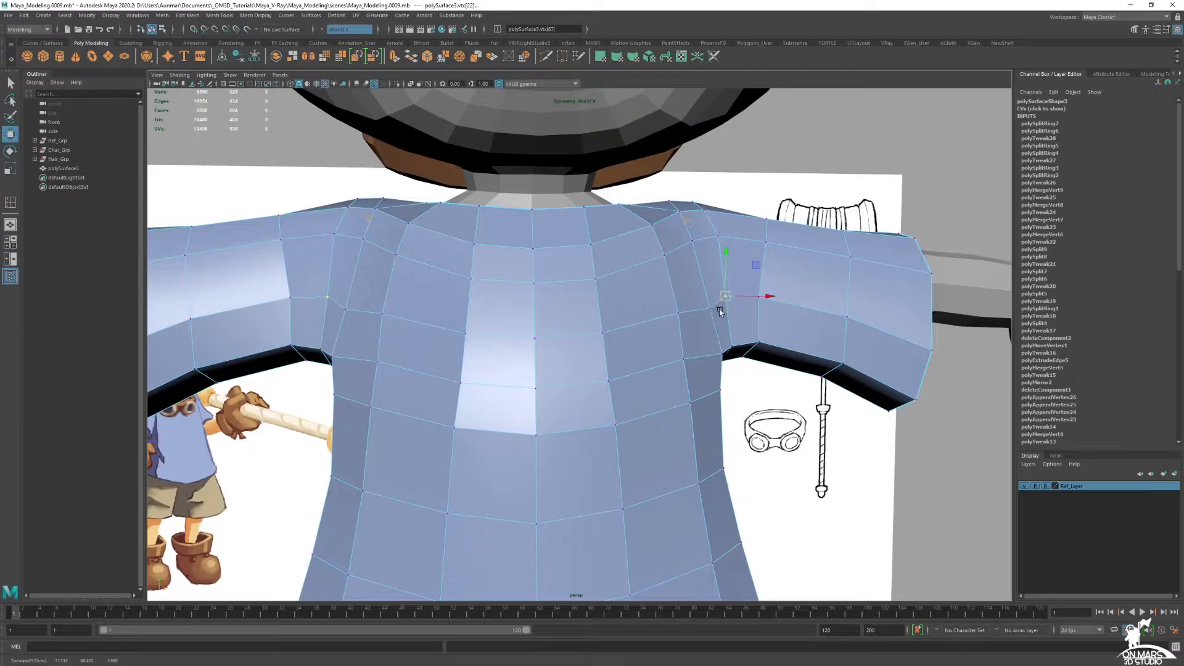
click(705, 299)
Delete the unwanted edge beside the armhole and cut new edges there with the Multi-Cut tool.
mouse_move(682, 322)
alt+mouse_down()
mouse_move(598, 284)
mouse_move(542, 283)
mouse_move(494, 262)
mouse_move(515, 264)
mouse_move(542, 330)
mouse_move(592, 257)
mouse_move(611, 265)
mouse_move(600, 242)
mouse_move(627, 256)
mouse_move(663, 304)
mouse_move(629, 343)
alt+mouse_up()
key(ctrl+Delete)
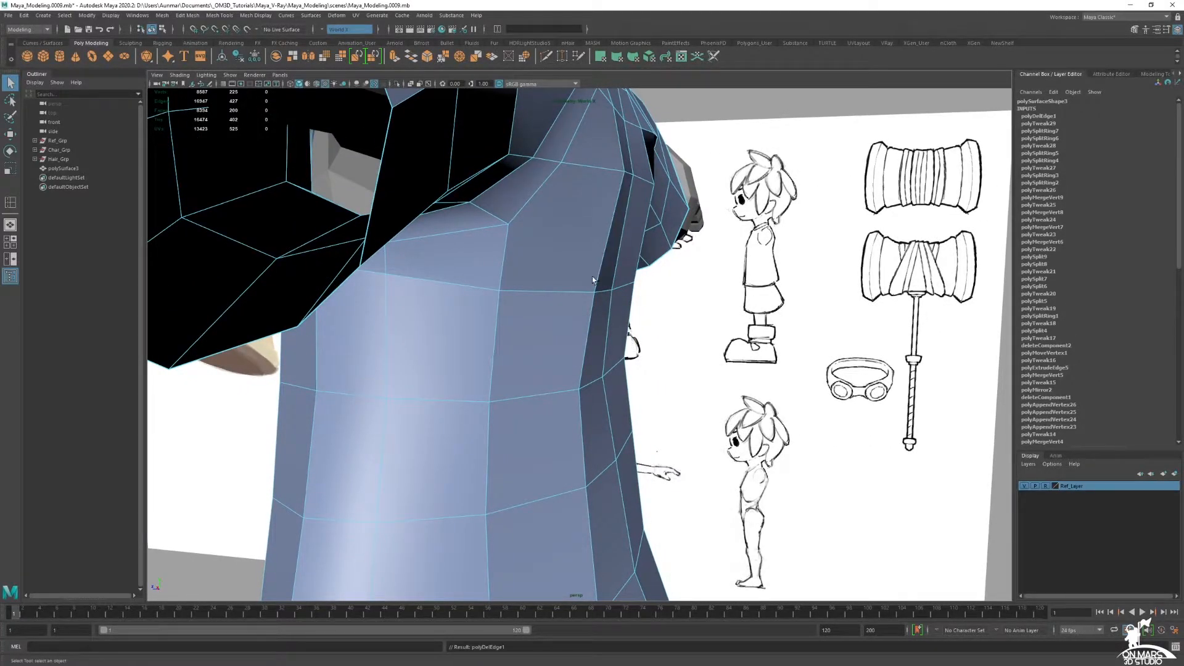
alt+drag(598, 285, 647, 295)
shift+right_drag(584, 256, 534, 256)
click(637, 251)
key(Return)
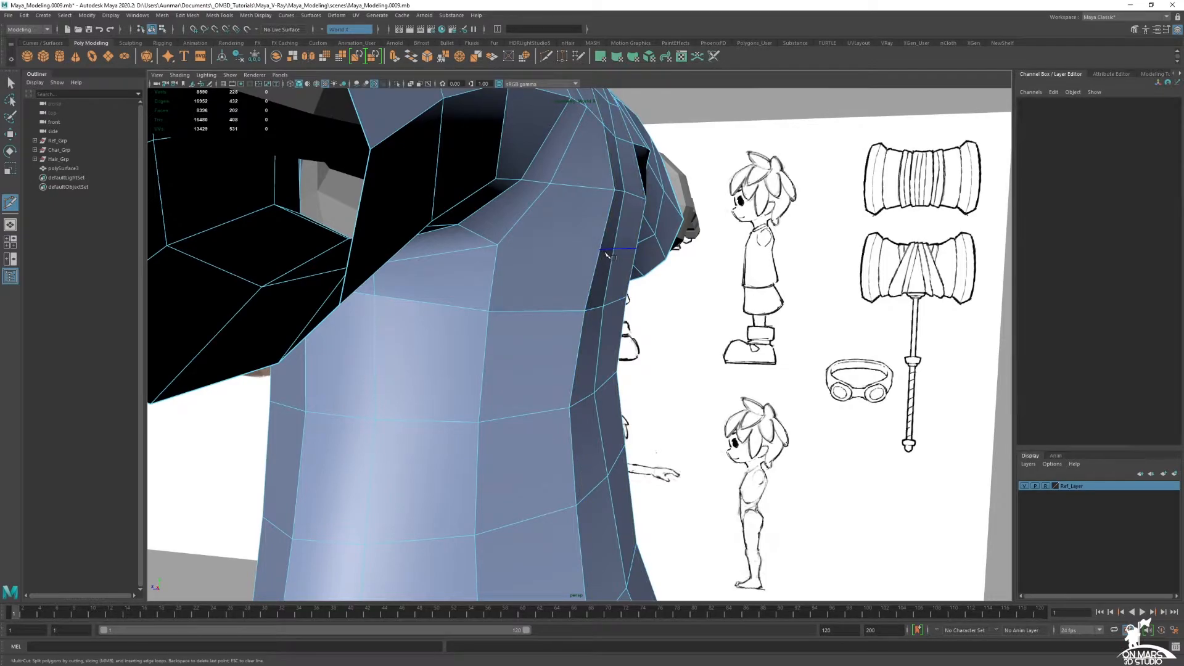
key(q)
click(609, 251)
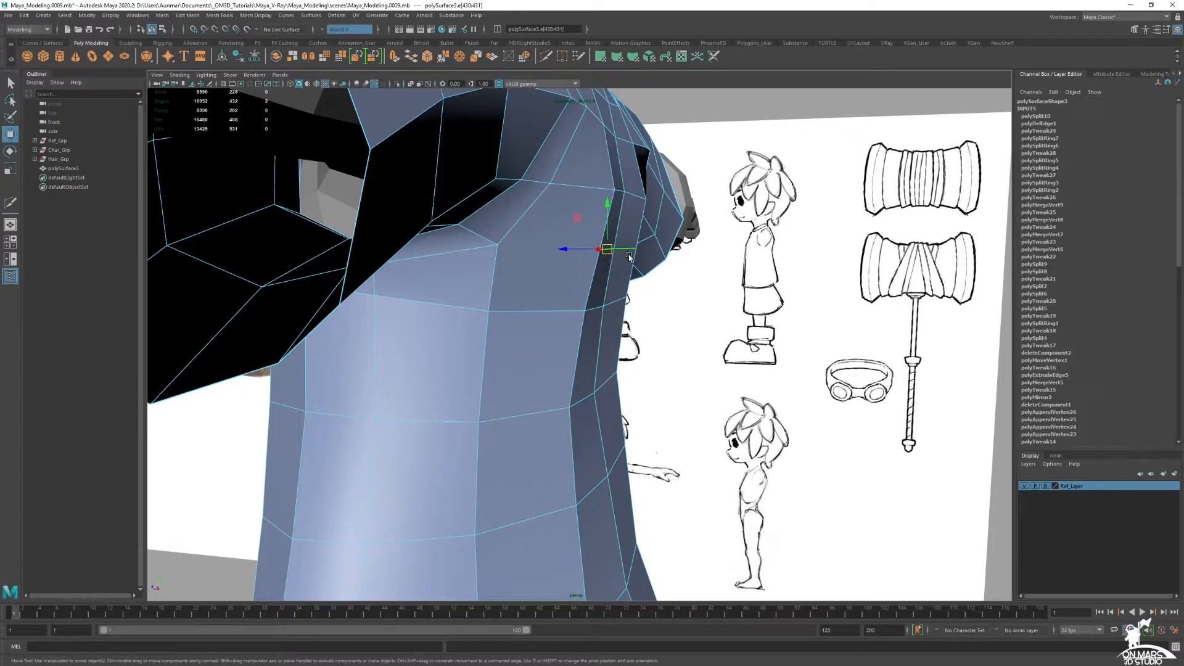
mouse_move(587, 250)
alt+mouse_down()
mouse_move(607, 246)
mouse_move(598, 240)
mouse_move(589, 262)
alt+mouse_up()
shift+right_drag(580, 263, 543, 270)
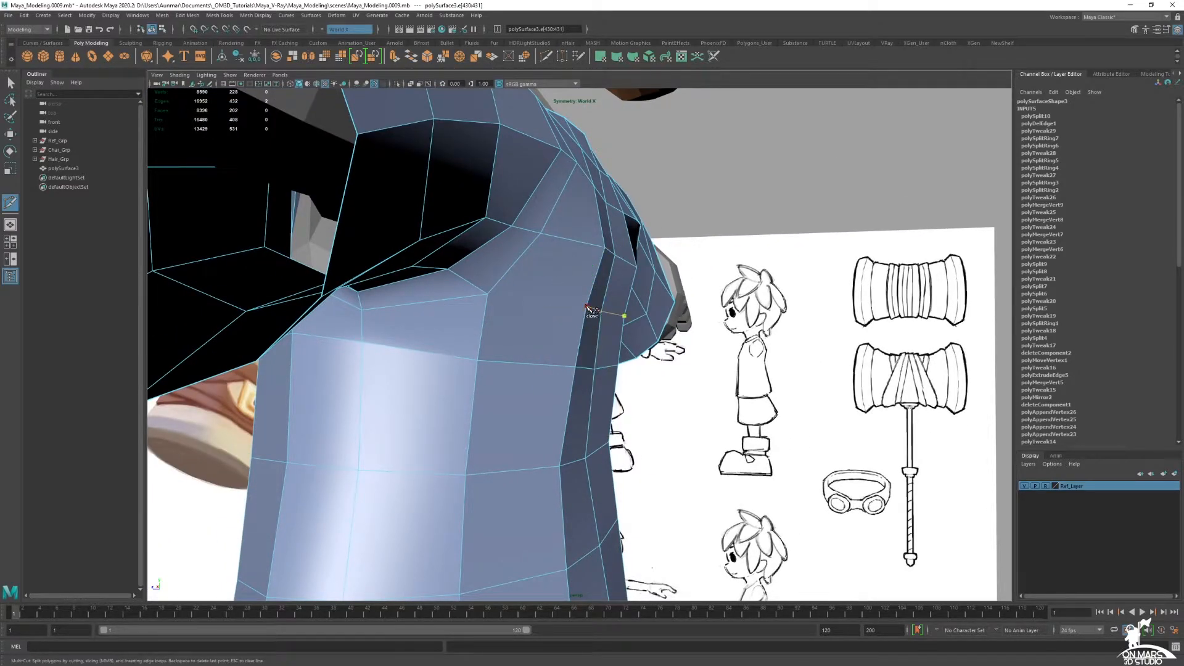
key(q)
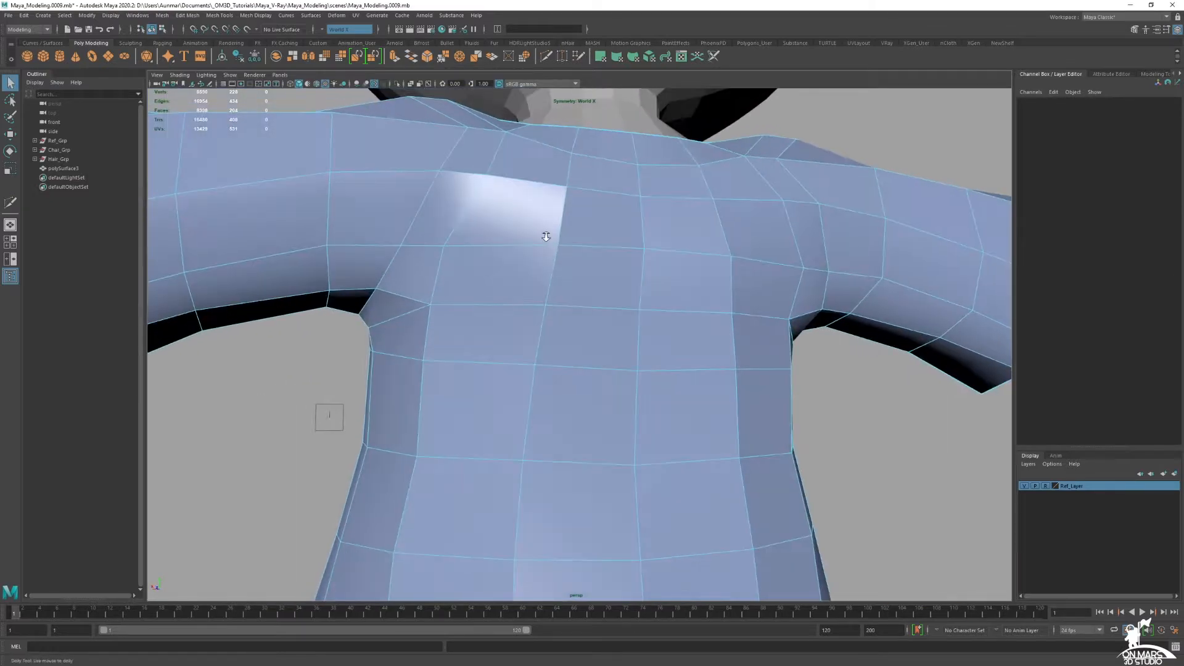
Soften all edges of the shirt mesh.
mouse_move(654, 228)
right_down()
mouse_move(719, 187)
mouse_move(682, 221)
mouse_move(753, 242)
right_up()
alt+right_drag(782, 311, 706, 374)
mouse_move(706, 373)
alt+mouse_down()
mouse_move(610, 343)
mouse_move(616, 309)
alt+mouse_up()
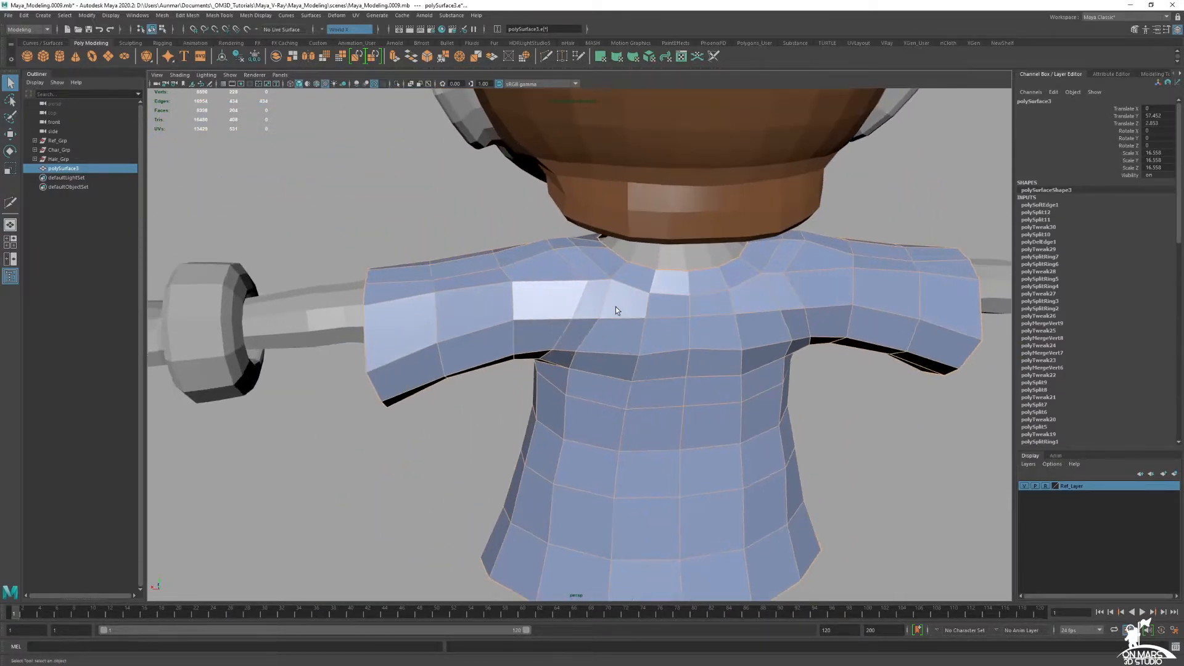
Move the vertices on the shirt's back near the shoulder blade and armhole to even their spacing.
right_drag(615, 309, 571, 303)
key(w)
click(587, 281)
ctrl+shift+drag(586, 281, 555, 293)
click(573, 320)
click(520, 292)
click(582, 345)
ctrl+shift+drag(582, 345, 573, 404)
click(574, 383)
click(566, 401)
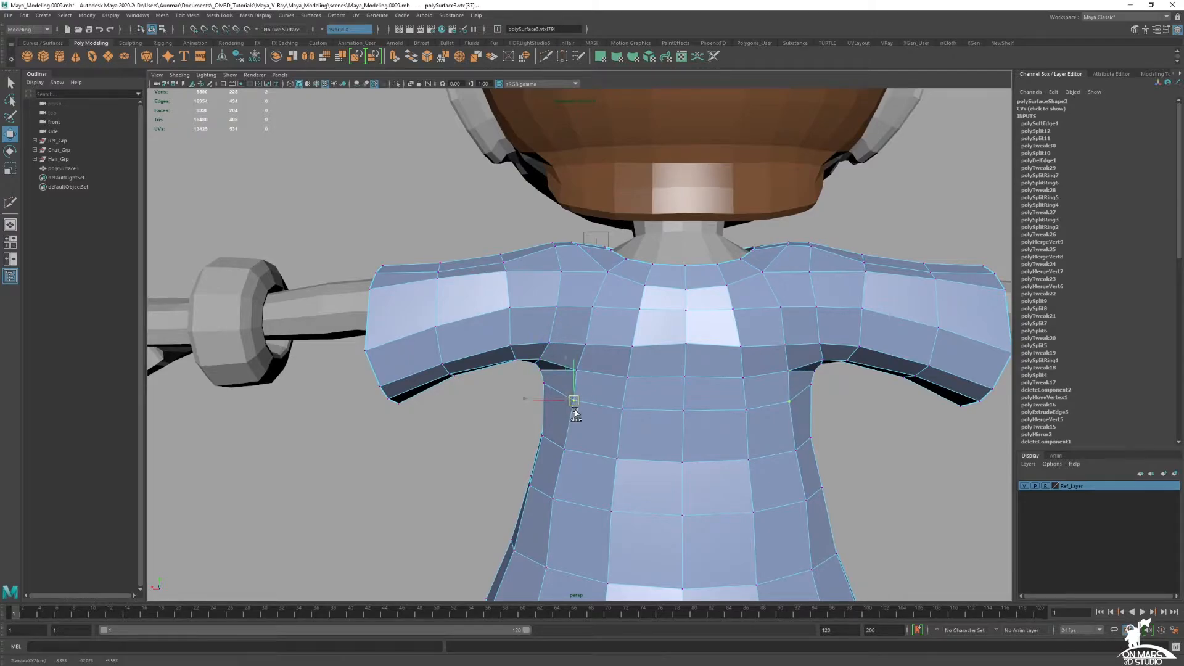
Adjust the vertices below the armhole on the back of the shirt.
alt+middle_drag(573, 403, 572, 298)
mouse_move(555, 353)
alt+mouse_down()
mouse_move(581, 343)
mouse_move(562, 357)
alt+mouse_up()
click(563, 351)
click(547, 398)
ctrl+shift+drag(548, 398, 549, 361)
Reposition the vertices on top of the shoulder beside the neckline.
alt+drag(558, 294, 642, 325)
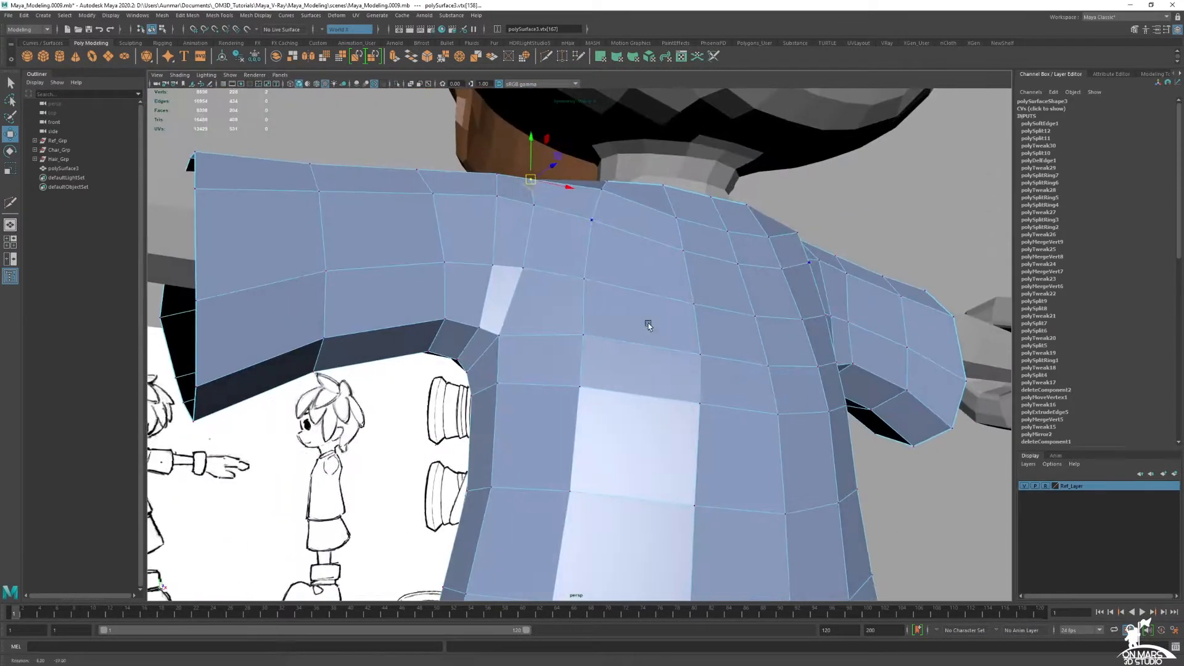
alt+drag(542, 219, 665, 317)
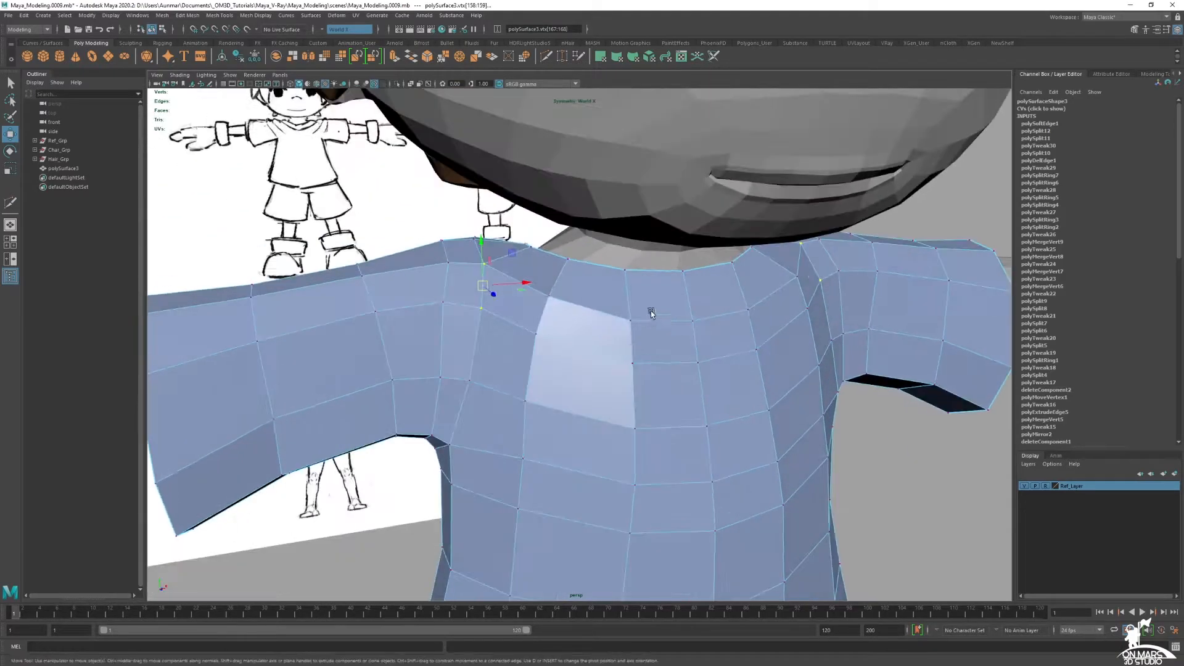
alt+middle_drag(665, 317, 778, 355)
click(569, 295)
shift+click(565, 338)
alt+drag(724, 396, 624, 316)
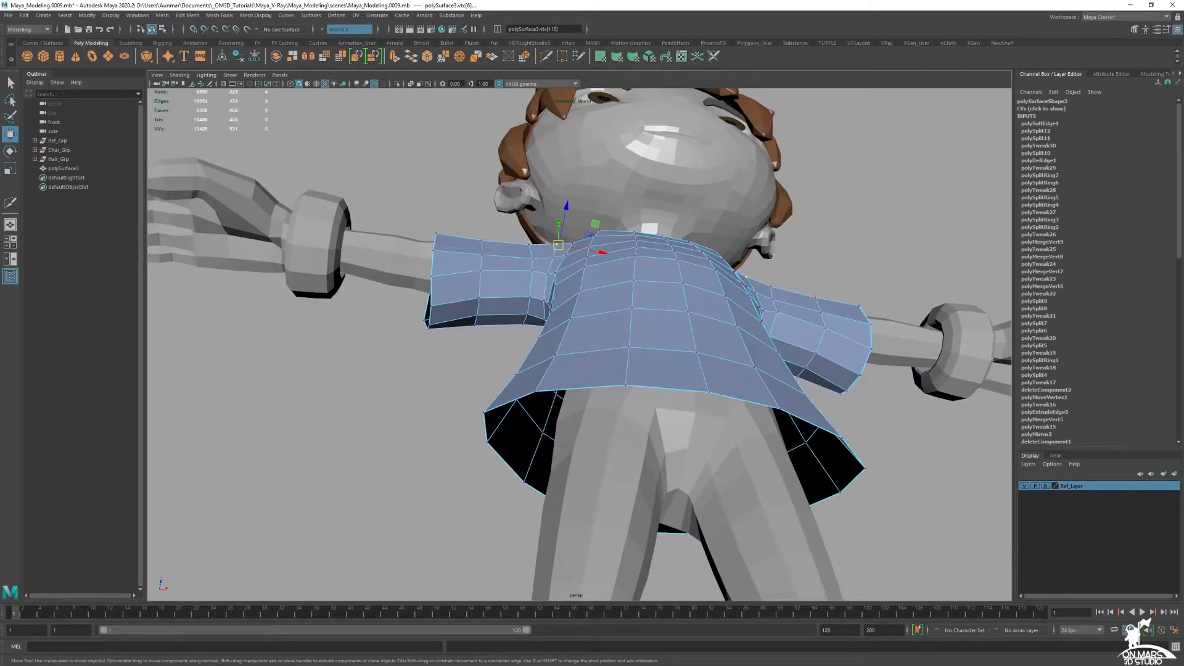
In the front view, move the hem corner and side vertices of the torso outward to match the sketch.
alt+drag(727, 333, 653, 370)
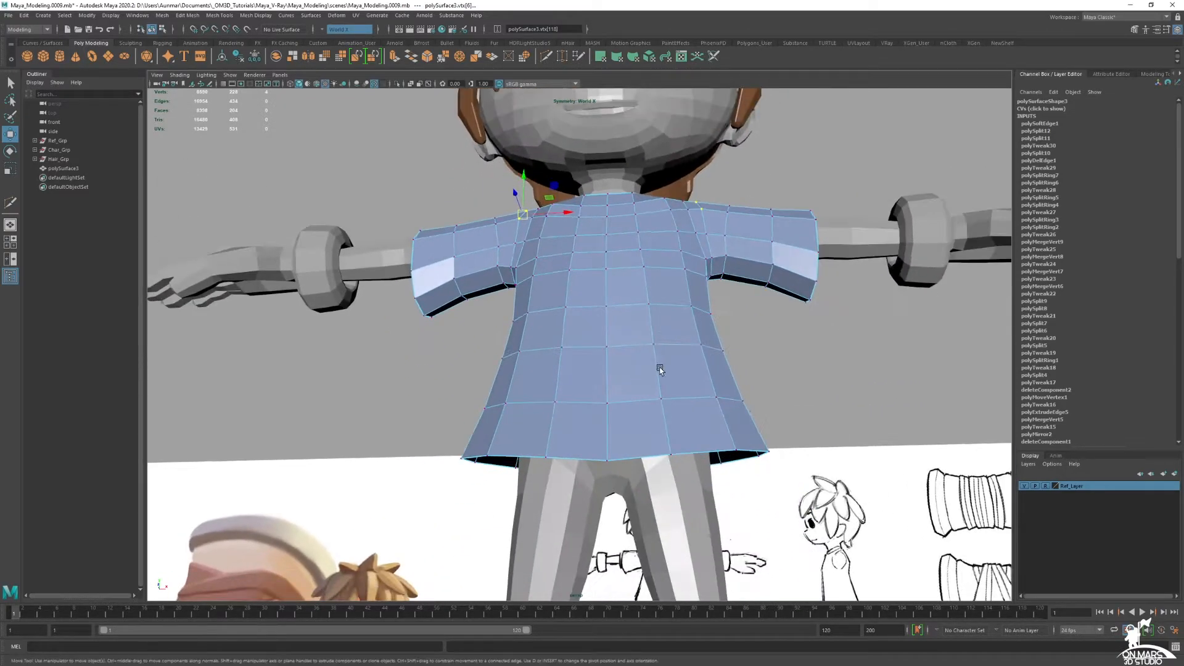
key(space)
key(space)
scroll(529, 452, down, 5)
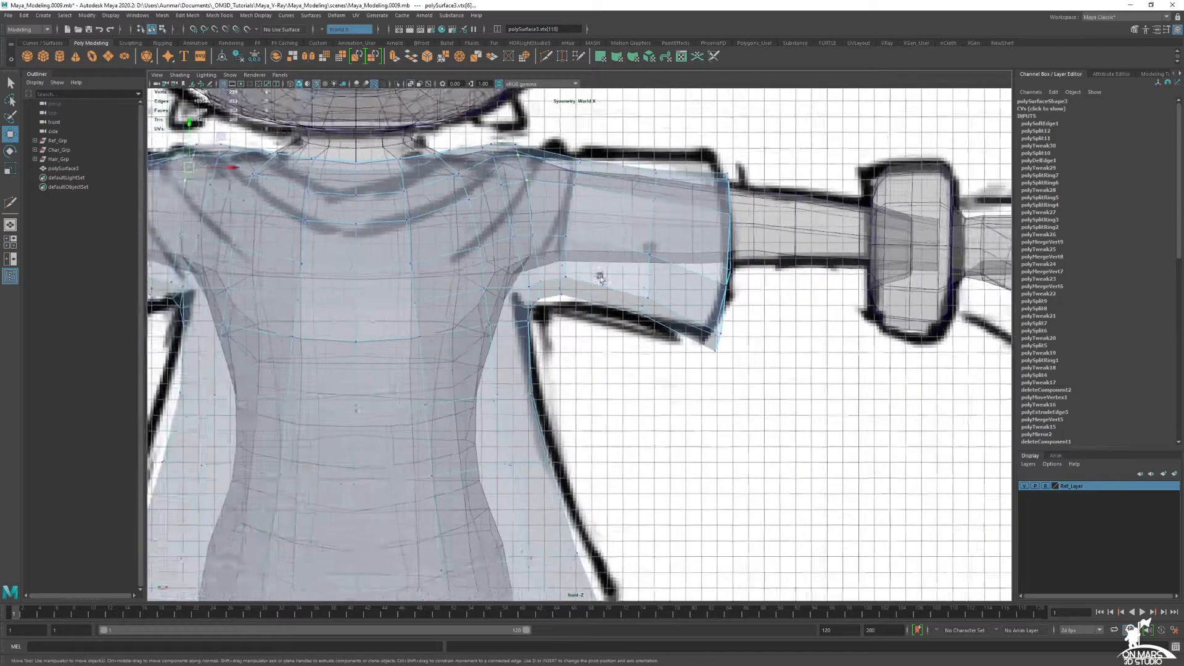
scroll(583, 387, up, 1)
alt+middle_drag(583, 387, 612, 379)
drag(638, 463, 642, 458)
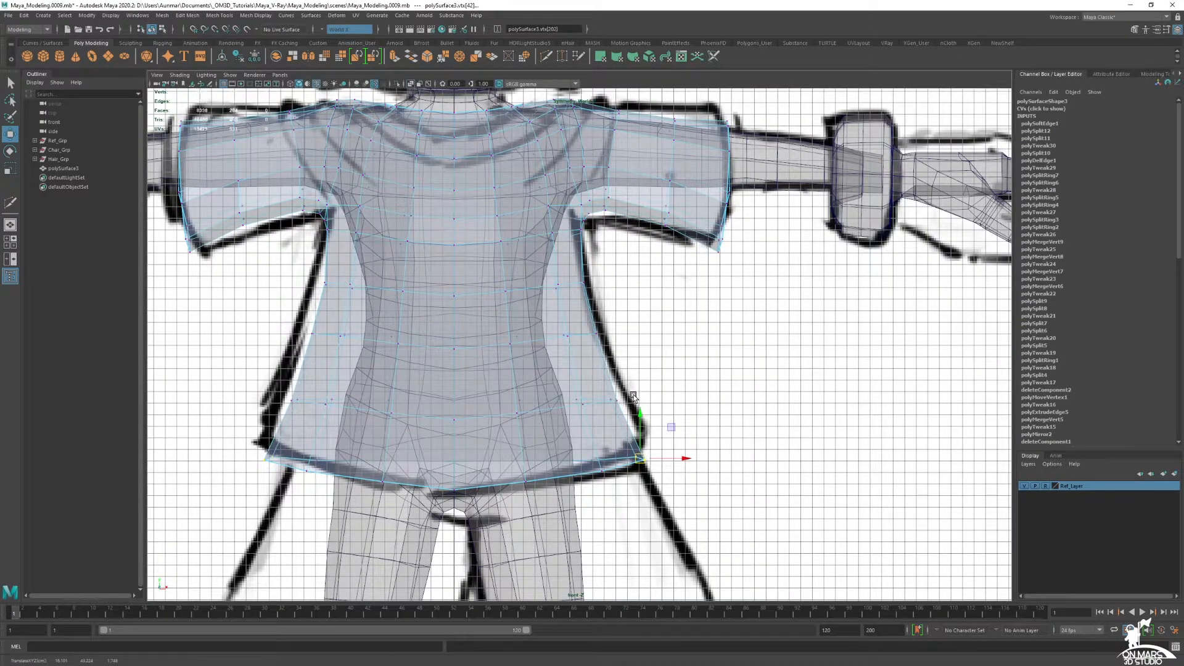
drag(624, 357, 616, 327)
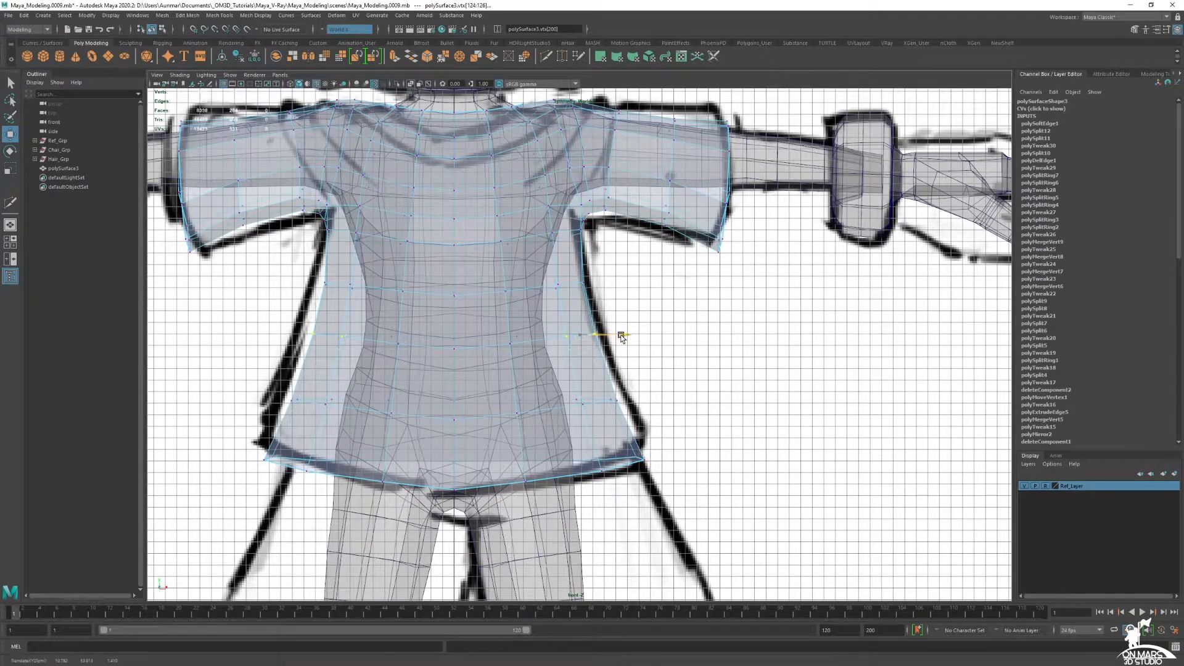
drag(642, 382, 620, 418)
click(636, 408)
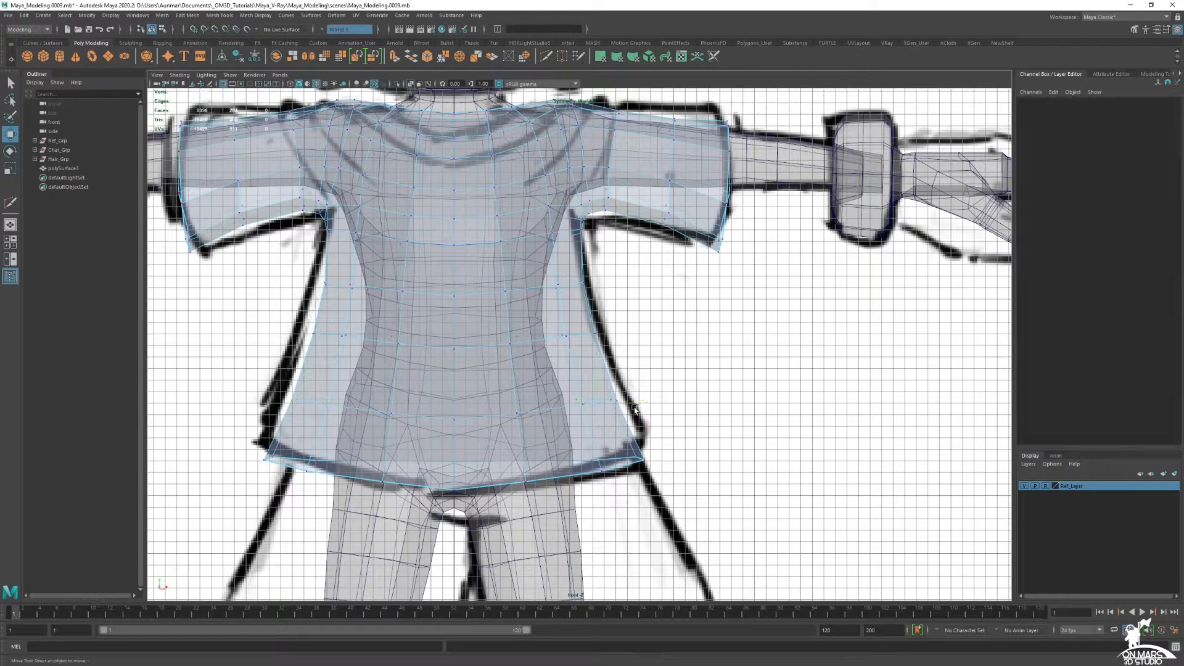
Preview the shirt smoothed in the perspective view, inspect it from several angles, and return to the unsmoothed display.
scroll(595, 313, down, 5)
key(space)
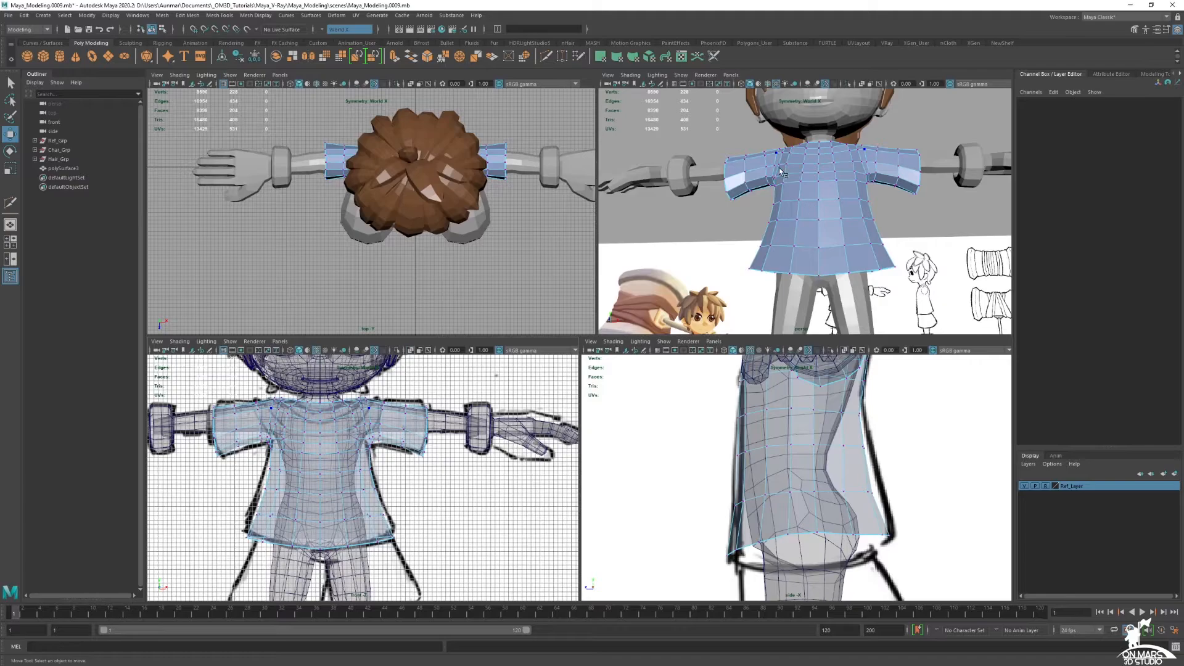
right_drag(780, 170, 819, 143)
key(q)
alt+drag(802, 204, 708, 220)
key(space)
key(3)
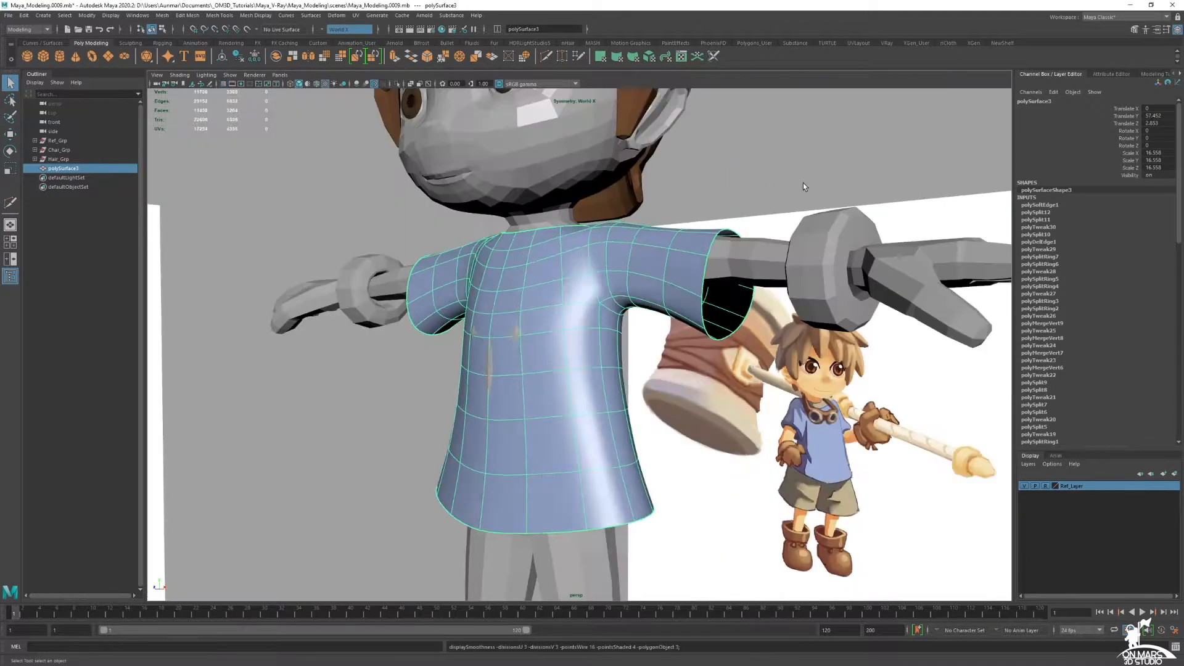
click(661, 346)
alt+drag(527, 293, 620, 250)
click(709, 306)
key(1)
Select the edge loop running across the chest at armpit height and adjust its position.
right_drag(620, 251, 599, 227)
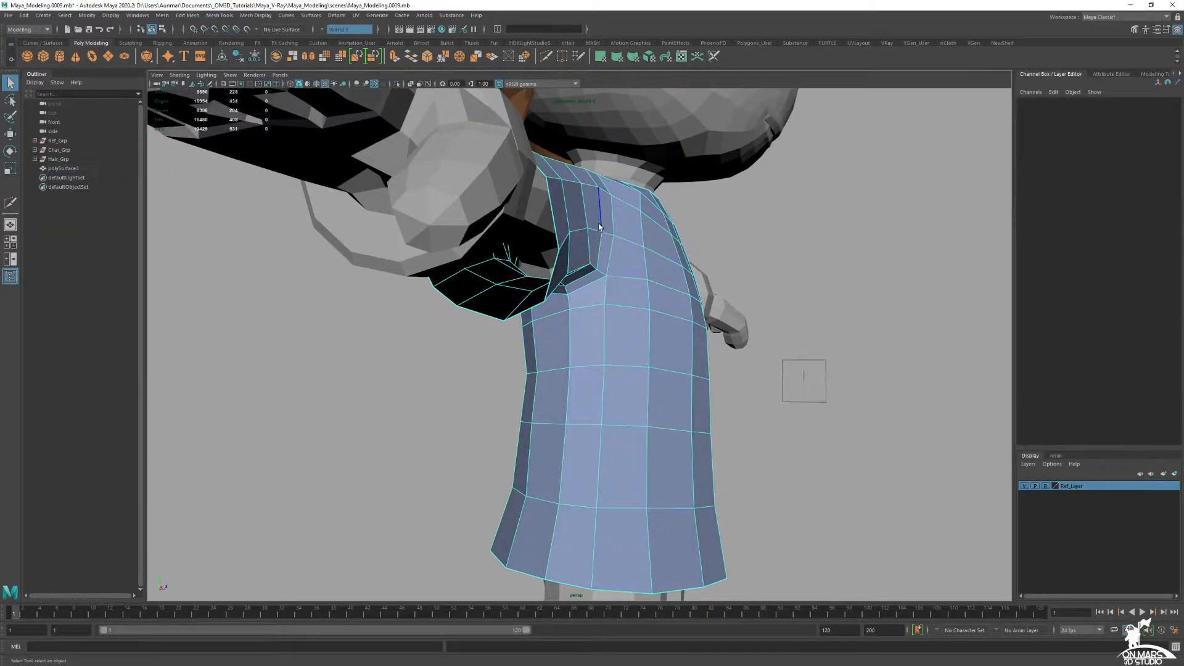
double_click(562, 245)
key(w)
alt+drag(678, 303, 563, 306)
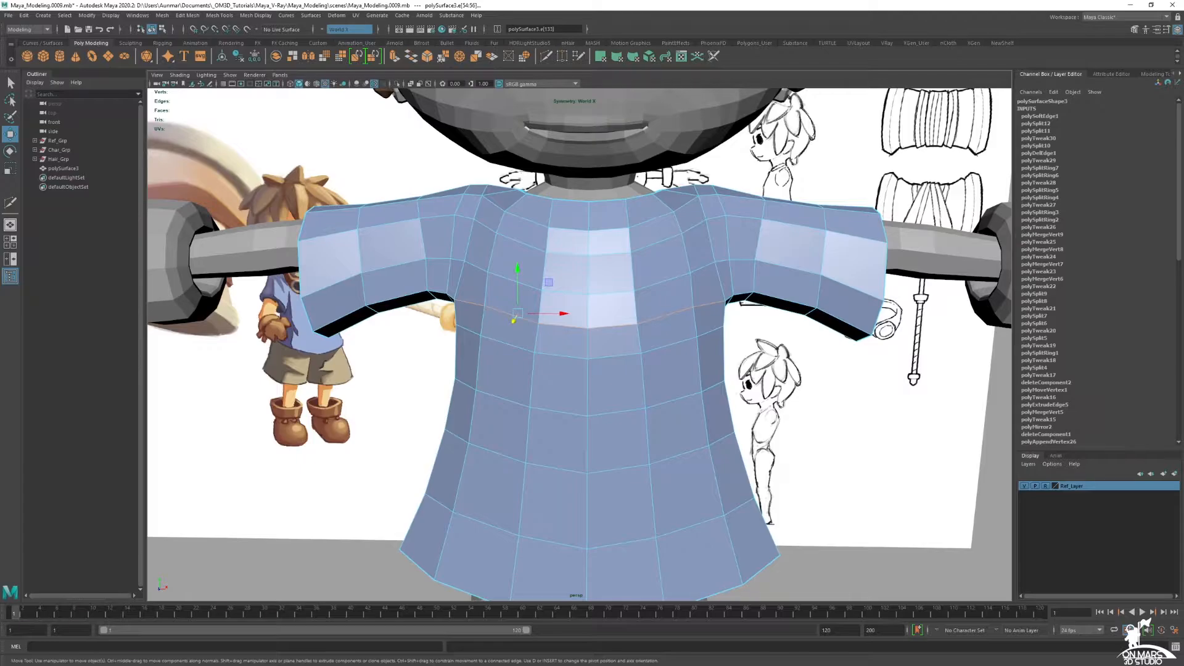
alt+drag(755, 325, 612, 288)
mouse_move(613, 288)
alt+mouse_down()
mouse_move(547, 294)
mouse_move(542, 320)
mouse_move(629, 271)
mouse_move(631, 287)
alt+mouse_up()
Insert additional edge loops around the sleeve with the Insert Edge Loop Tool.
double_click(678, 282)
shift+right_click(672, 250)
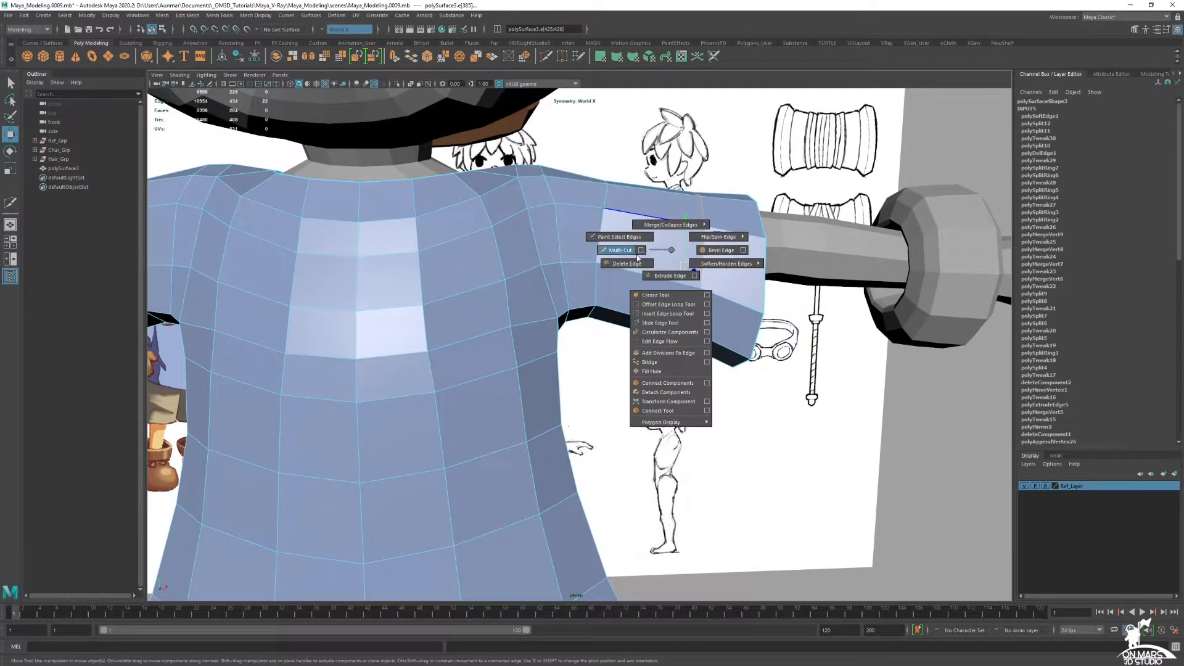
click(668, 313)
click(653, 219)
alt+drag(653, 219, 703, 245)
Move individual edges along the upper side of the sleeve and shoulder to round out the shape.
key(q)
click(703, 245)
key(w)
click(649, 248)
click(587, 233)
alt+drag(600, 238, 441, 288)
alt+drag(671, 294, 642, 241)
alt+middle_drag(614, 239, 612, 274)
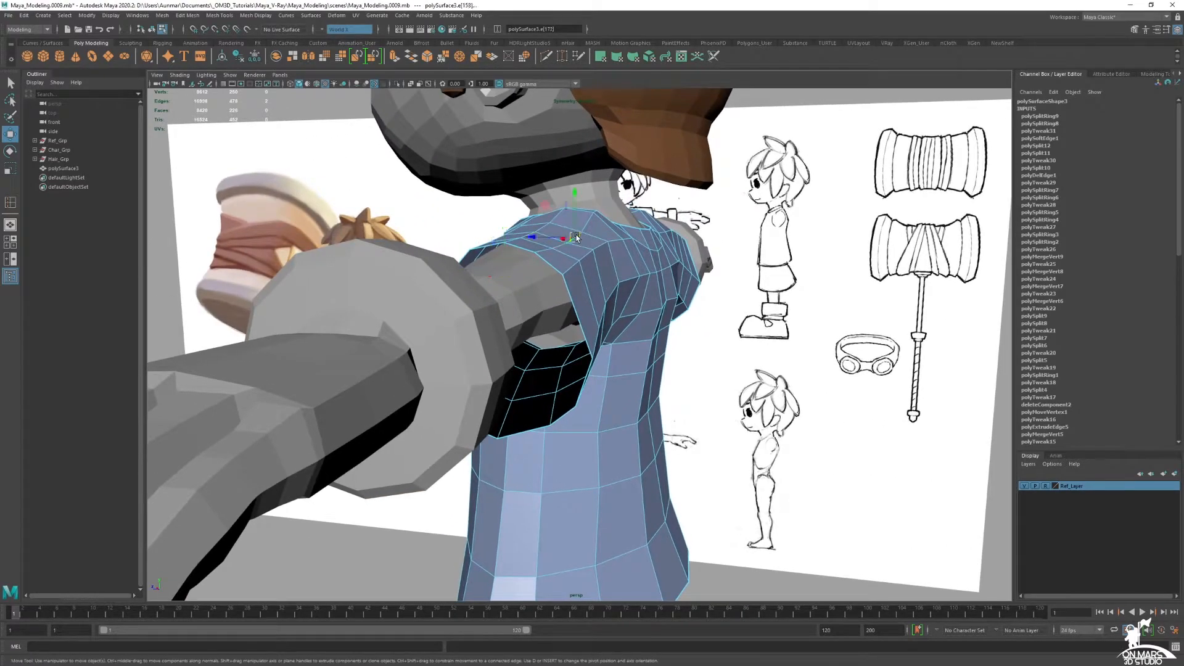
alt+drag(564, 253, 631, 244)
ctrl+click(597, 192)
alt+drag(598, 192, 519, 318)
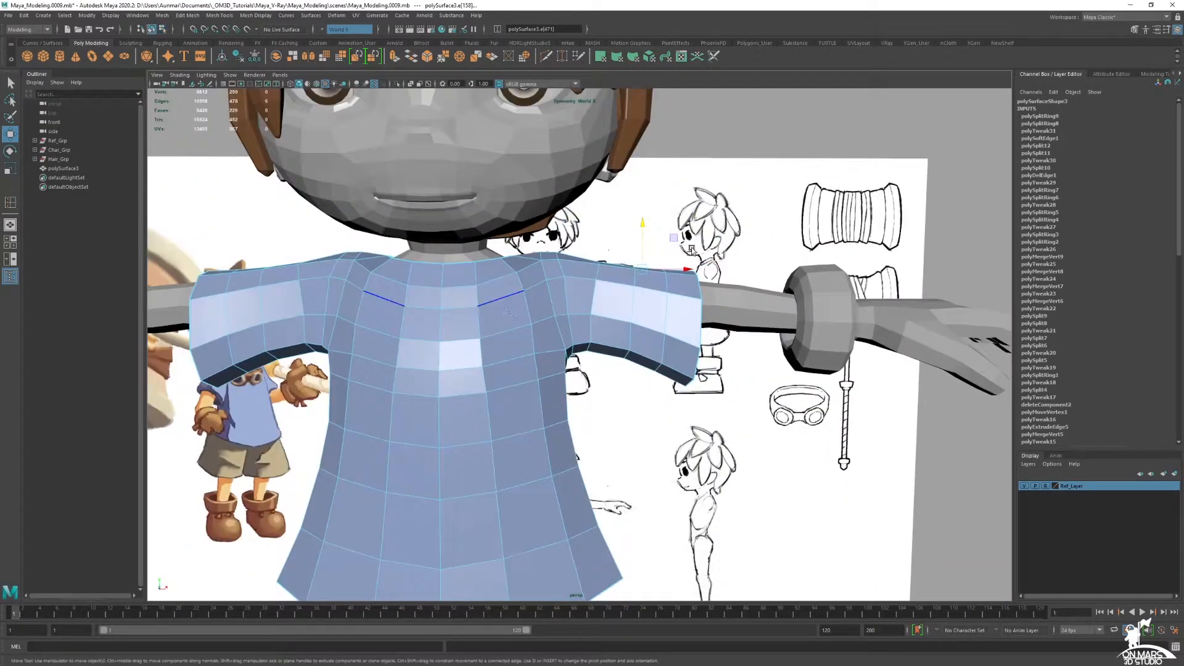
Leave edge editing on the shirt and compare its hem with the shorts outline in the front view sketch.
key(F8)
key(q)
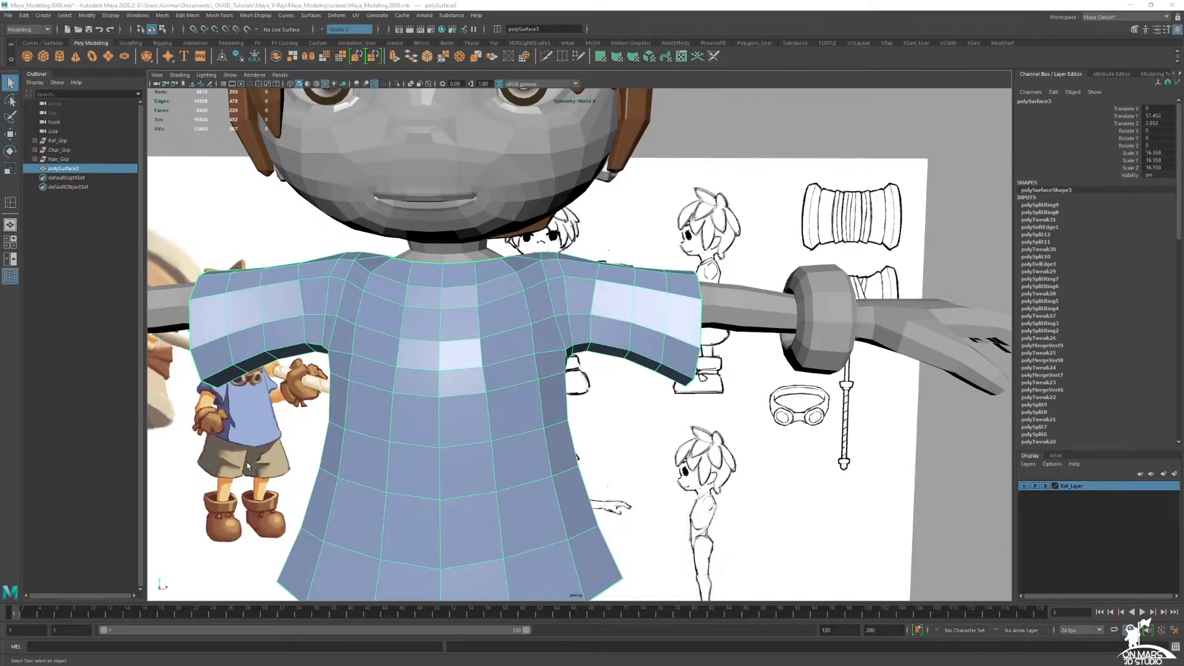
alt+right_drag(528, 496, 549, 400)
alt+middle_drag(549, 400, 569, 253)
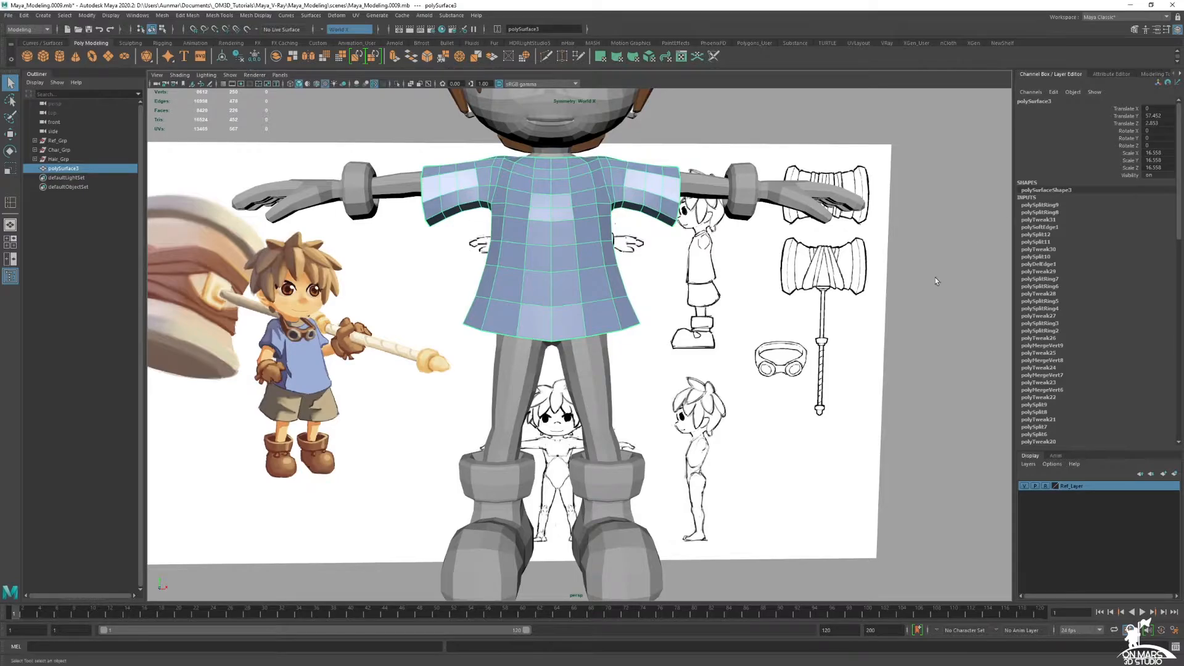
click(238, 59)
scroll(587, 316, up, 3)
key(space)
scroll(366, 455, up, 2)
key(space)
scroll(616, 313, up, 3)
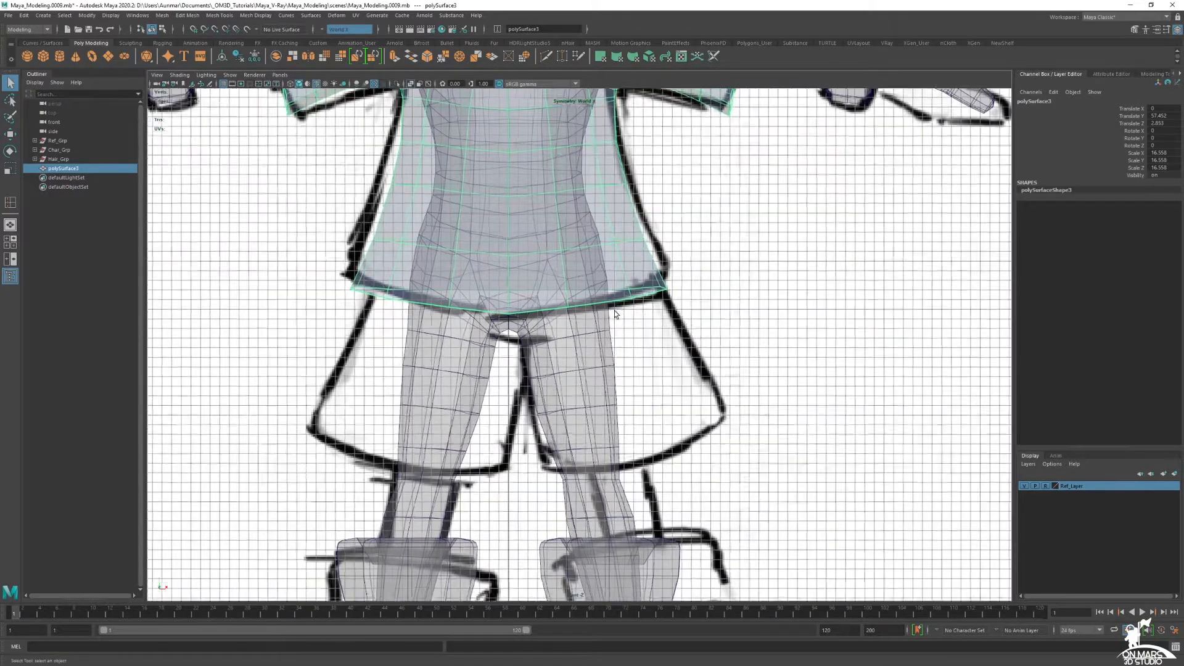
Duplicate the body mesh and isolate the copy in the perspective view.
click(595, 326)
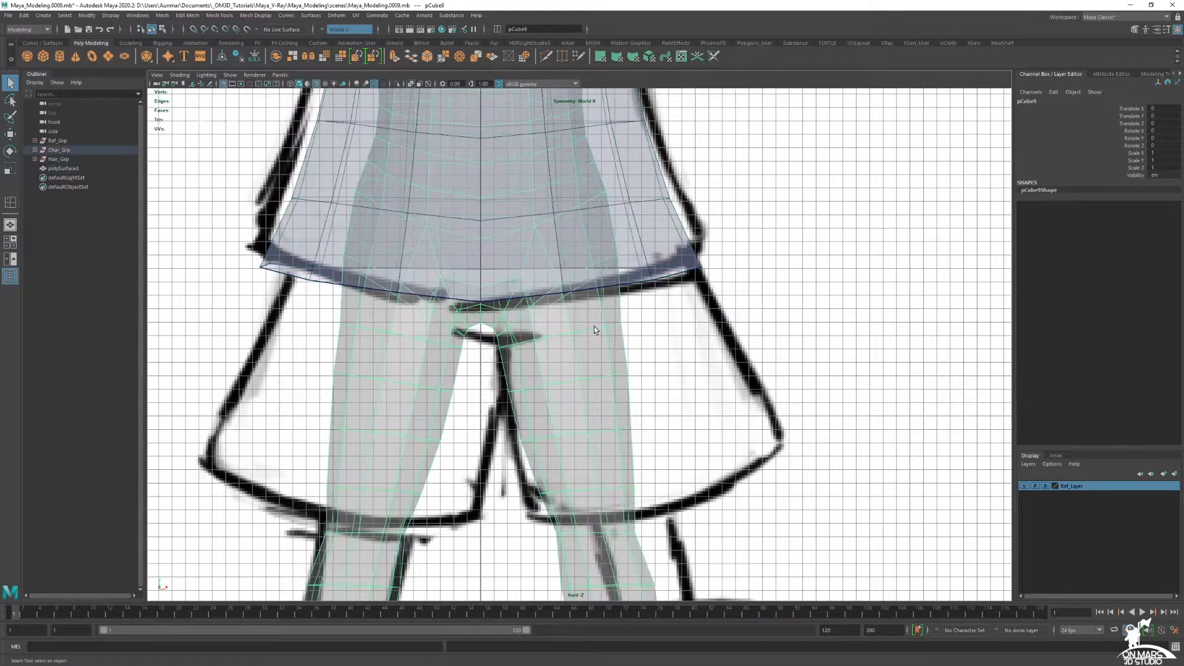
alt+middle_drag(594, 326, 542, 379)
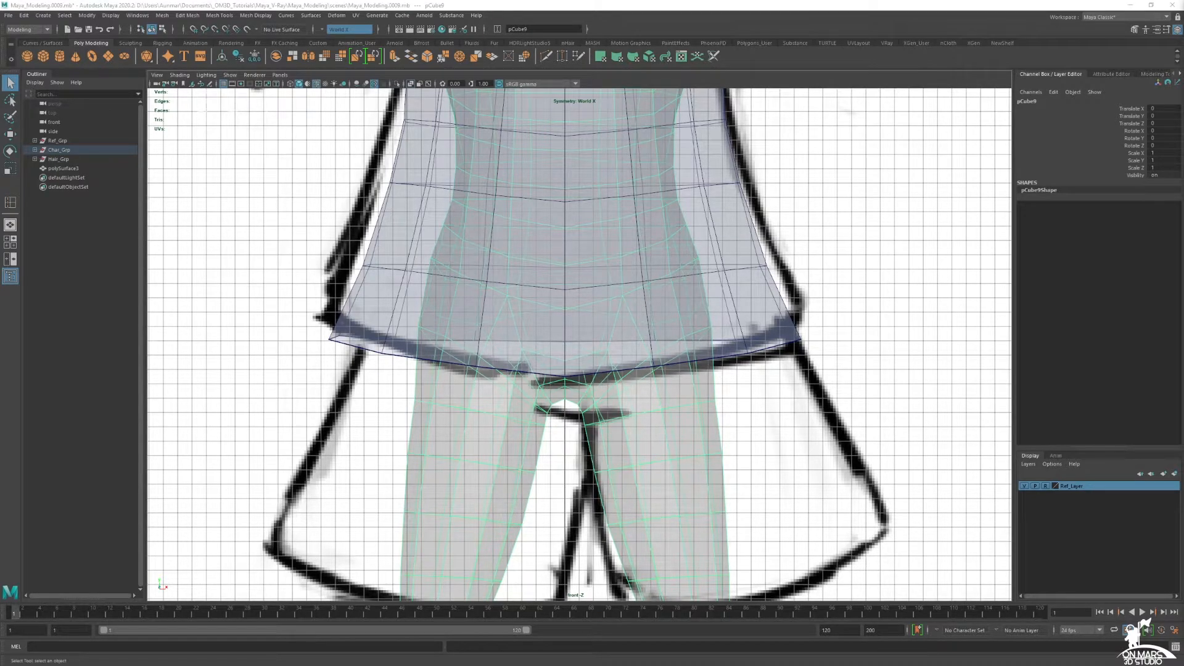
scroll(624, 286, up, 2)
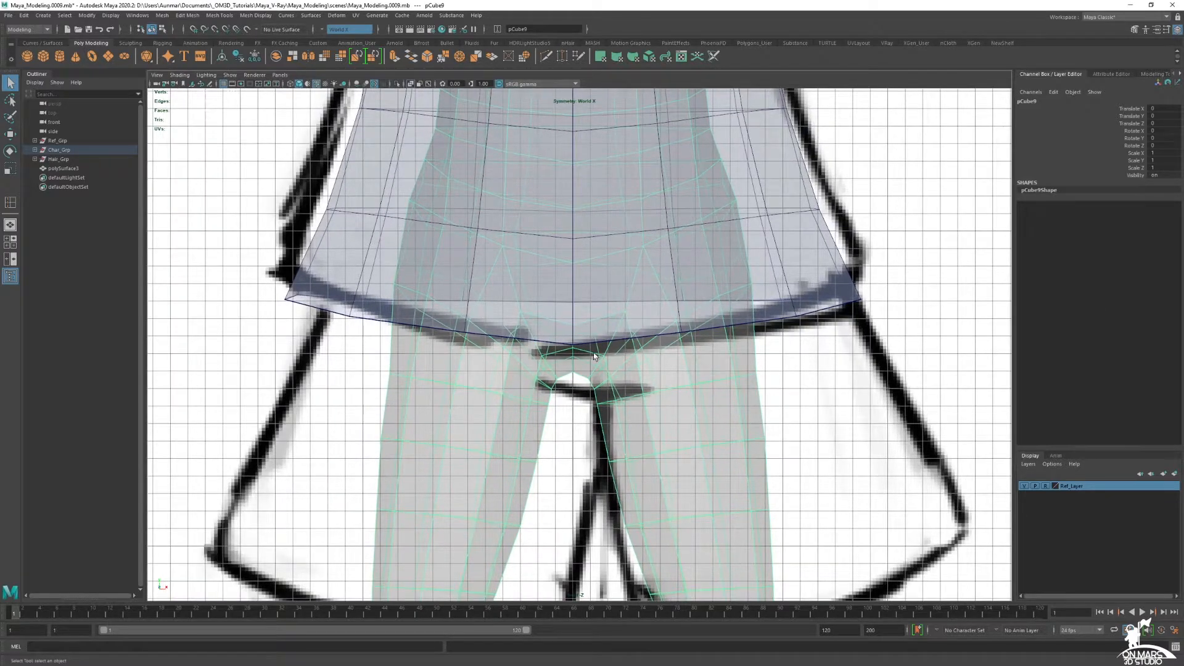
key(space)
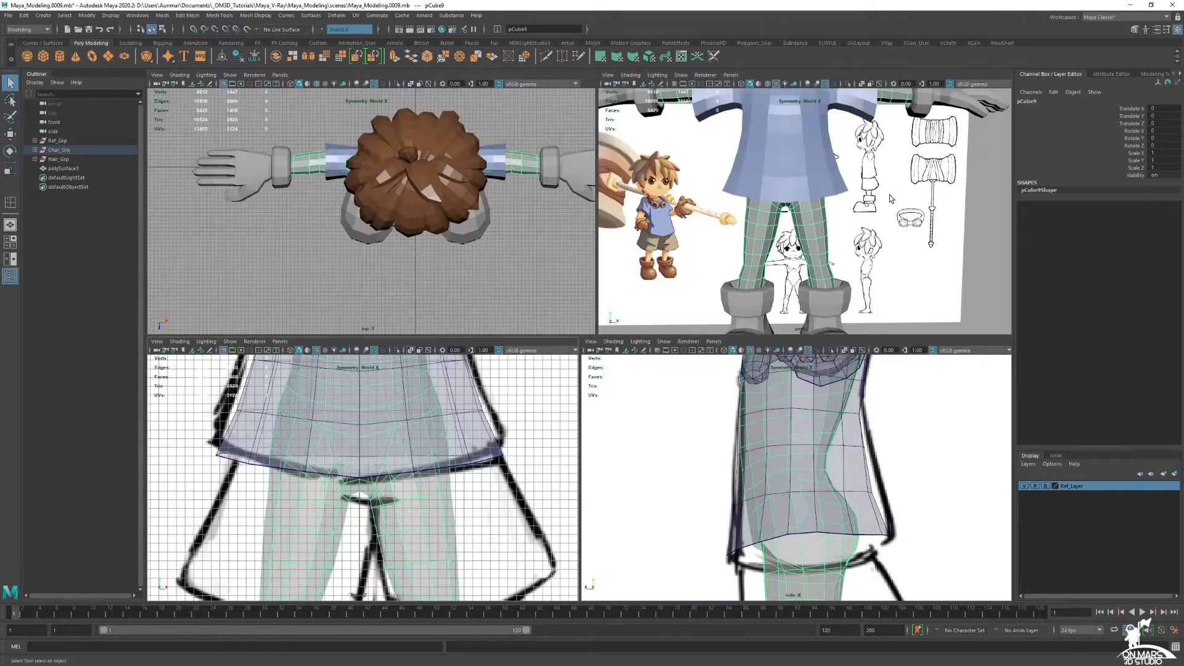
key(space)
alt+drag(642, 271, 685, 309)
key(ctrl+d)
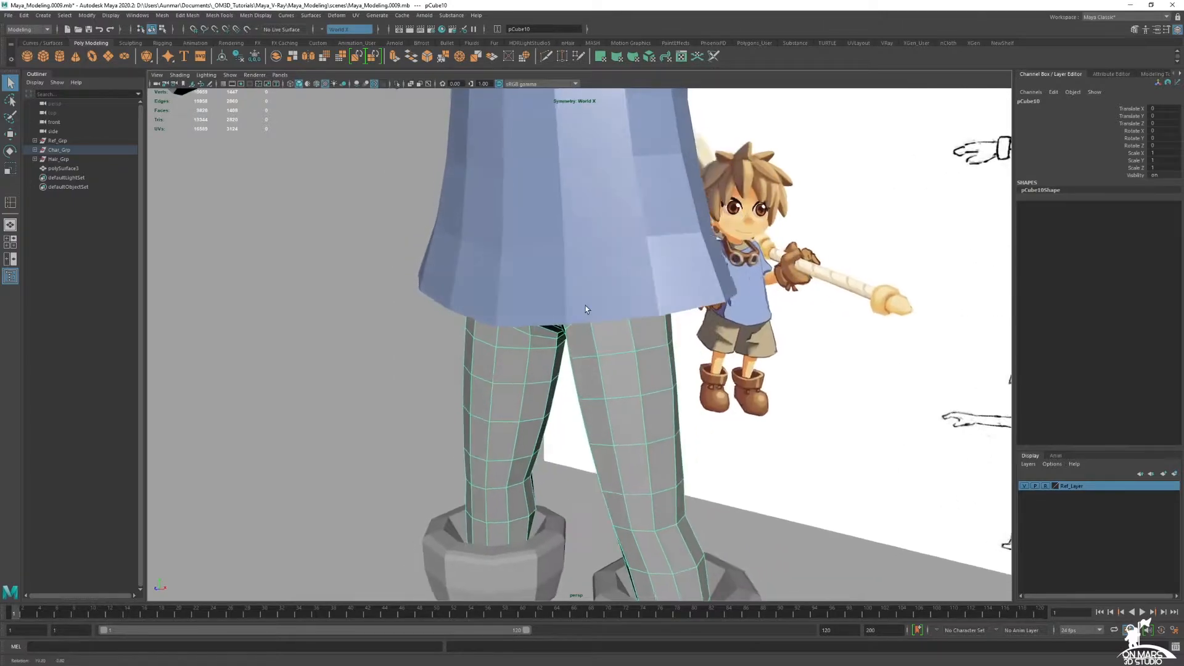
key(ctrl+1)
Select the faces of the duplicated body from the waist down to the upper thighs.
alt+drag(569, 307, 599, 280)
scroll(600, 280, up, 2)
right_drag(595, 256, 595, 286)
click(594, 287)
alt+middle_drag(595, 286, 624, 309)
scroll(624, 309, up, 1)
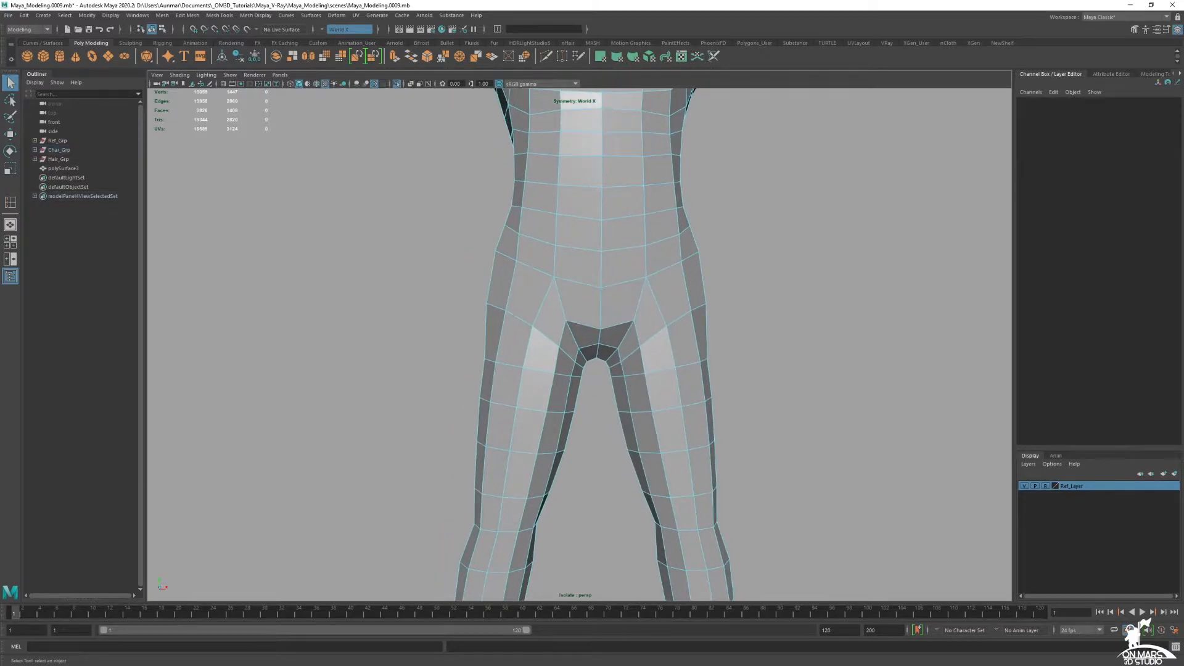
mouse_move(647, 309)
alt+mouse_down()
mouse_move(624, 308)
mouse_move(650, 316)
alt+mouse_up()
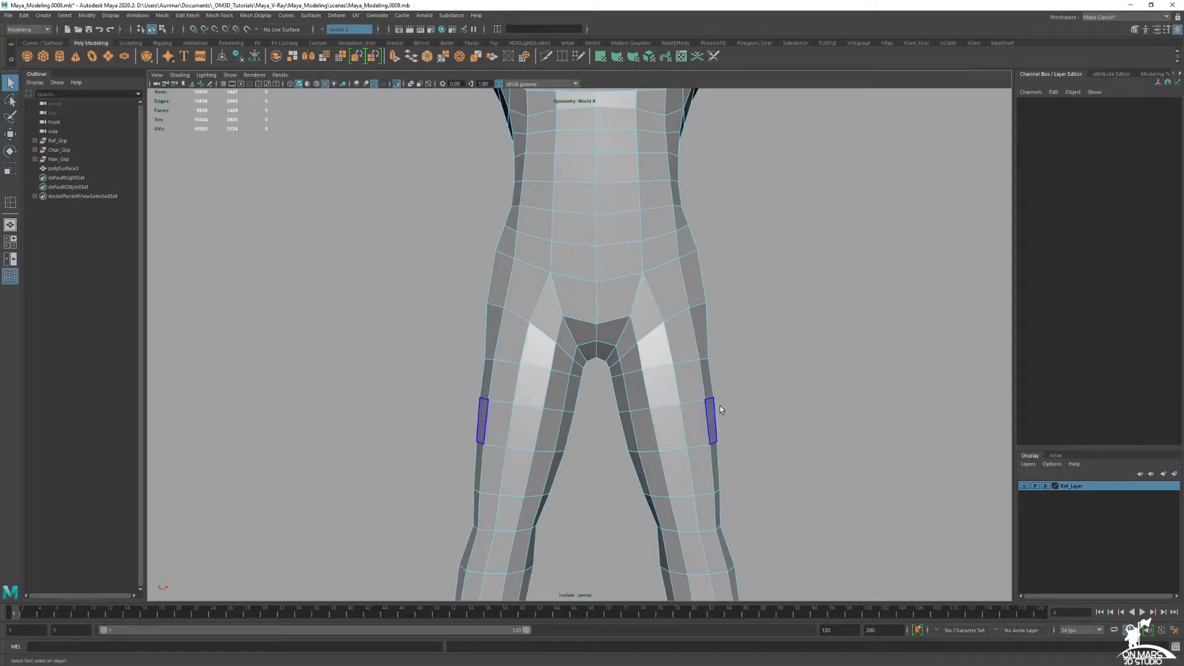
drag(729, 373, 722, 314)
scroll(722, 315, down, 6)
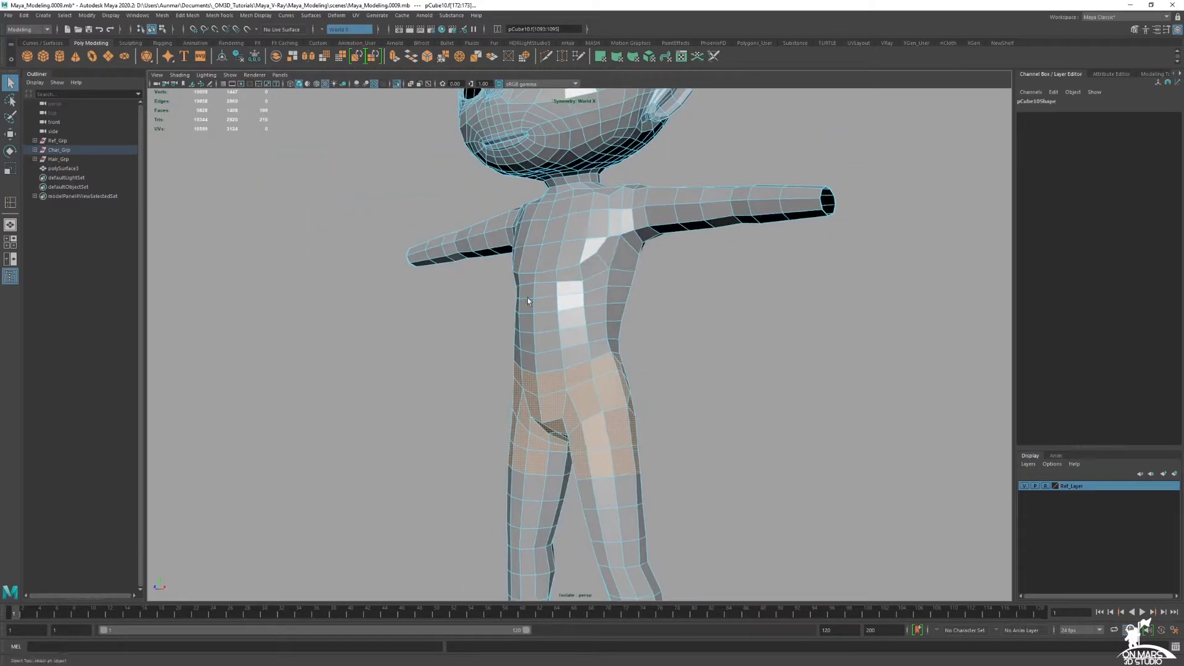
Invert the face selection to cover everything outside the hips and upper thighs.
alt+drag(528, 301, 700, 327)
key(f)
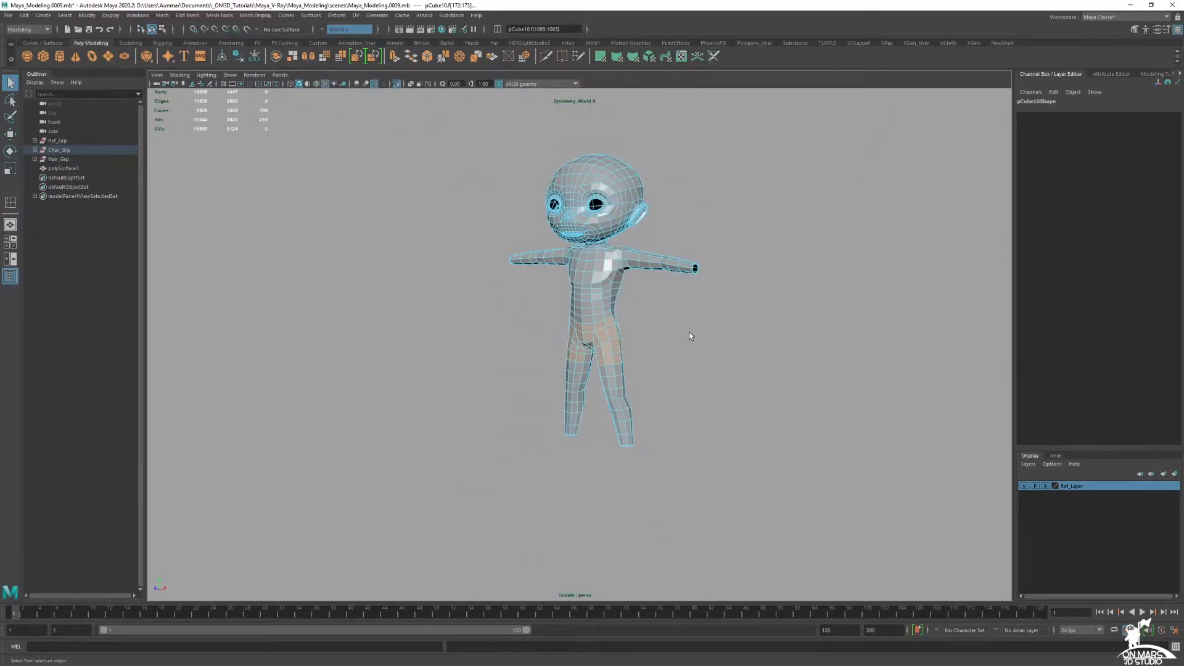
shift+drag(844, 539, 475, 132)
scroll(632, 393, up, 3)
Delete the selected faces to leave a shorts shape, return to object mode and inspect the remaining mesh.
key(Delete)
scroll(625, 394, up, 3)
right_drag(590, 285, 668, 238)
alt+drag(652, 296, 610, 312)
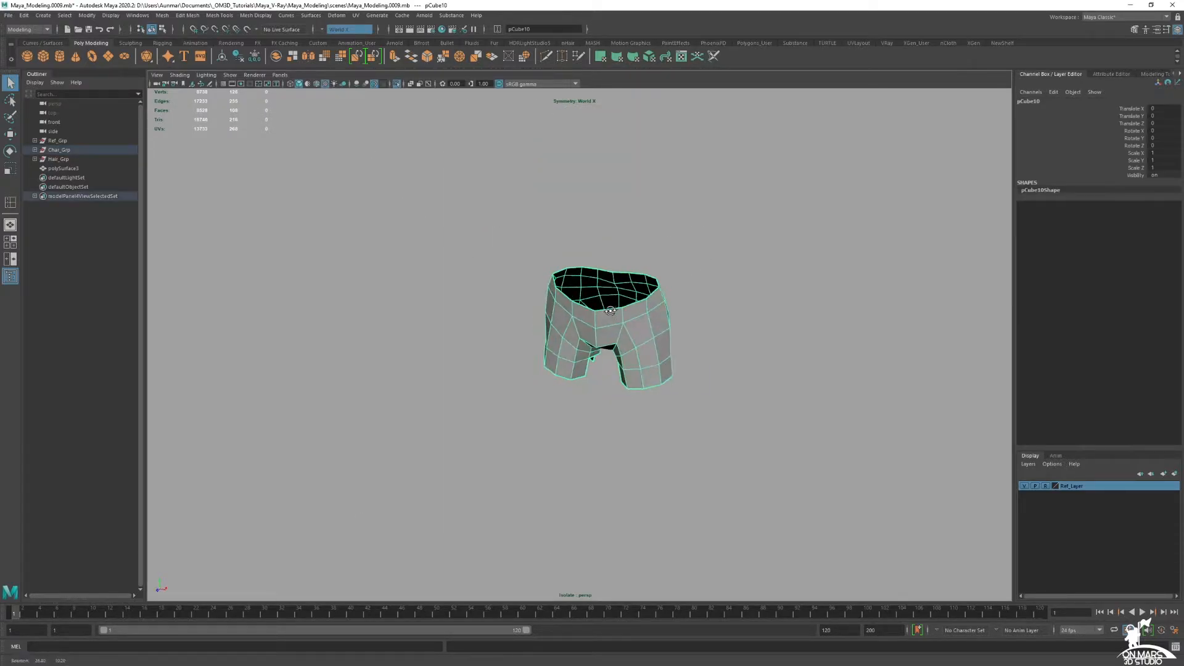
alt+middle_drag(625, 370, 606, 383)
scroll(606, 383, up, 3)
alt+drag(605, 383, 605, 365)
scroll(605, 365, up, 3)
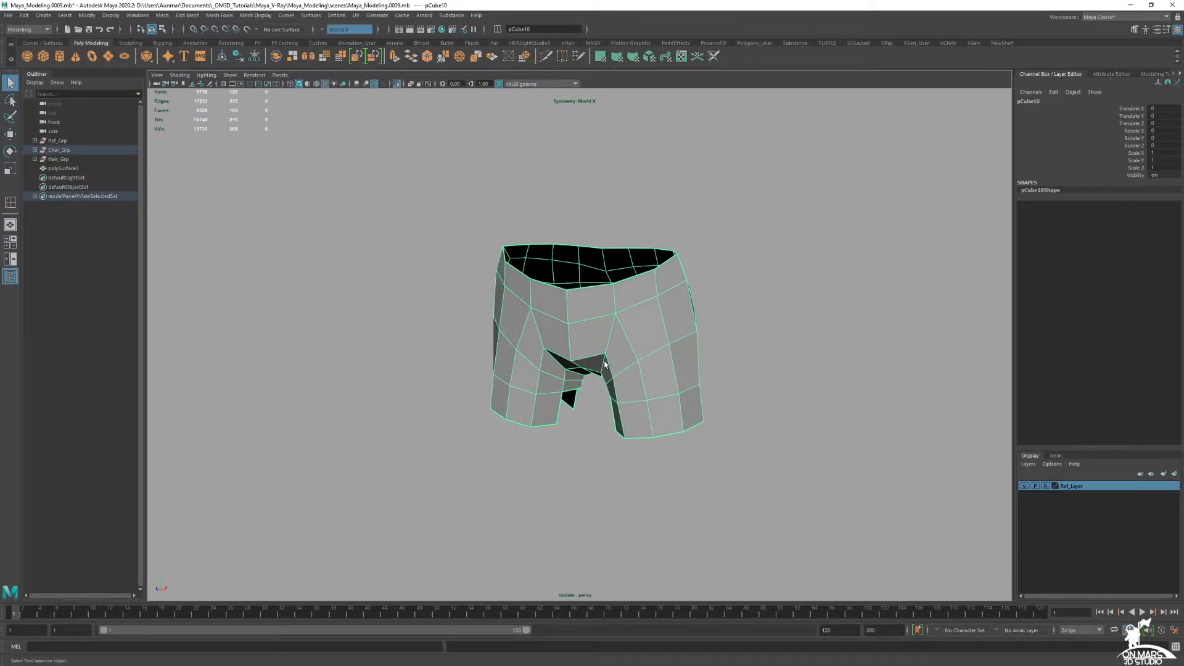
Unparent the shorts mesh from the character group, isolate it with the original body and compare them from the side and back.
key(shift+p)
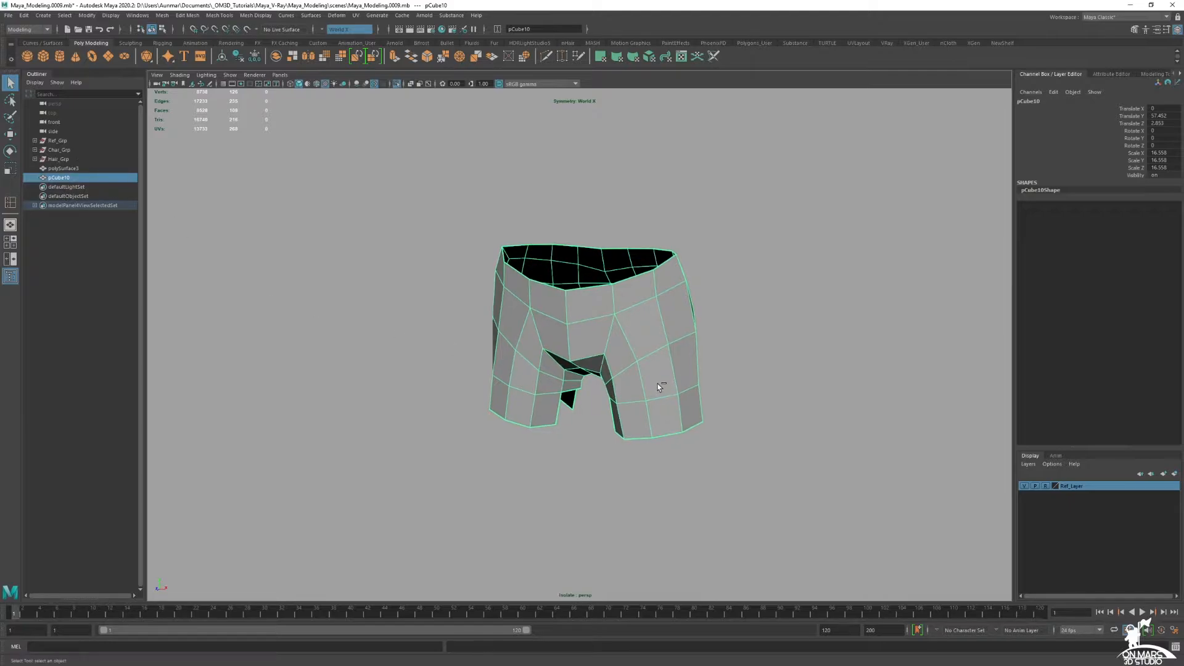
key(ctrl+1)
click(653, 456)
key(ctrl+1)
alt+drag(666, 444, 580, 279)
click(631, 272)
scroll(631, 253, up, 2)
scroll(632, 253, down, 3)
scroll(825, 280, up, 3)
alt+drag(825, 280, 517, 287)
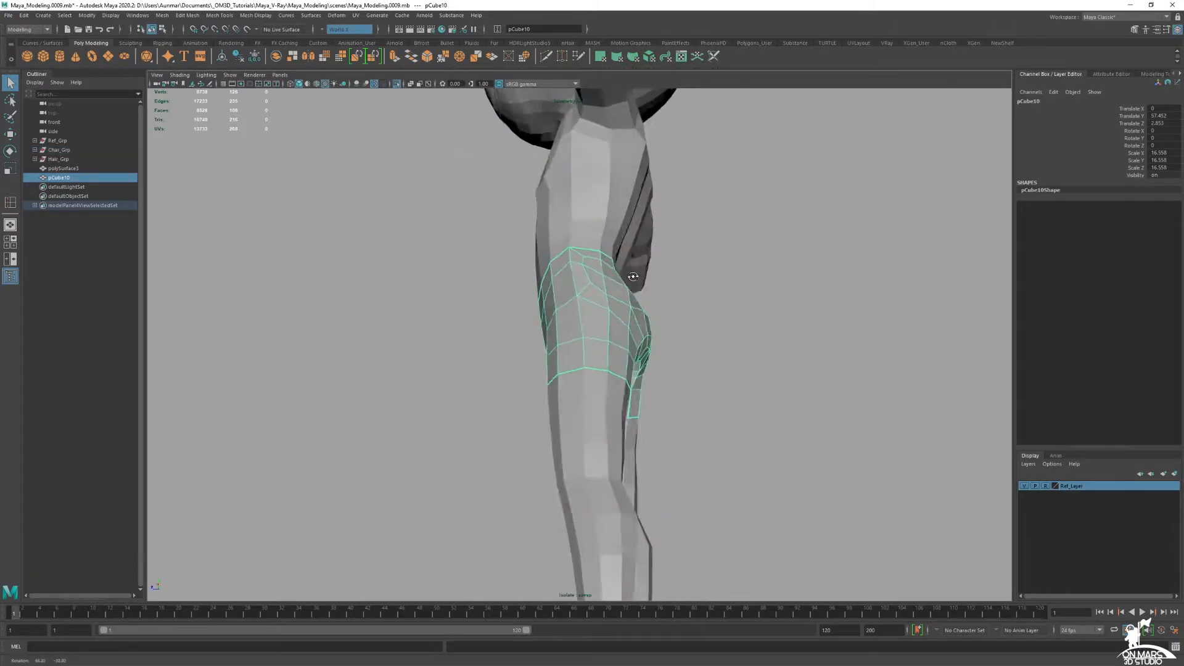
alt+drag(505, 278, 577, 355)
Undo the isolation, unparenting and face deletion back to the inverted face selection on the duplicated body.
key(ctrl+z)
key(ctrl+z)
key(ctrl+z)
key(ctrl+z)
key(ctrl+z)
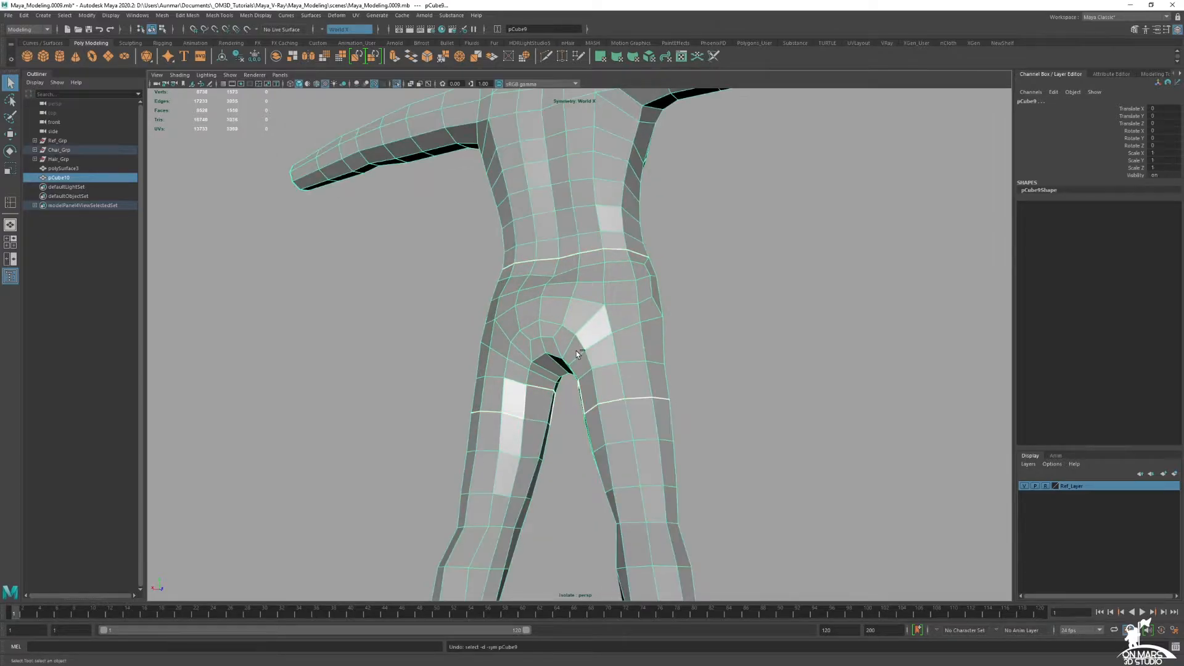
key(ctrl+z)
key(ctrl+z)
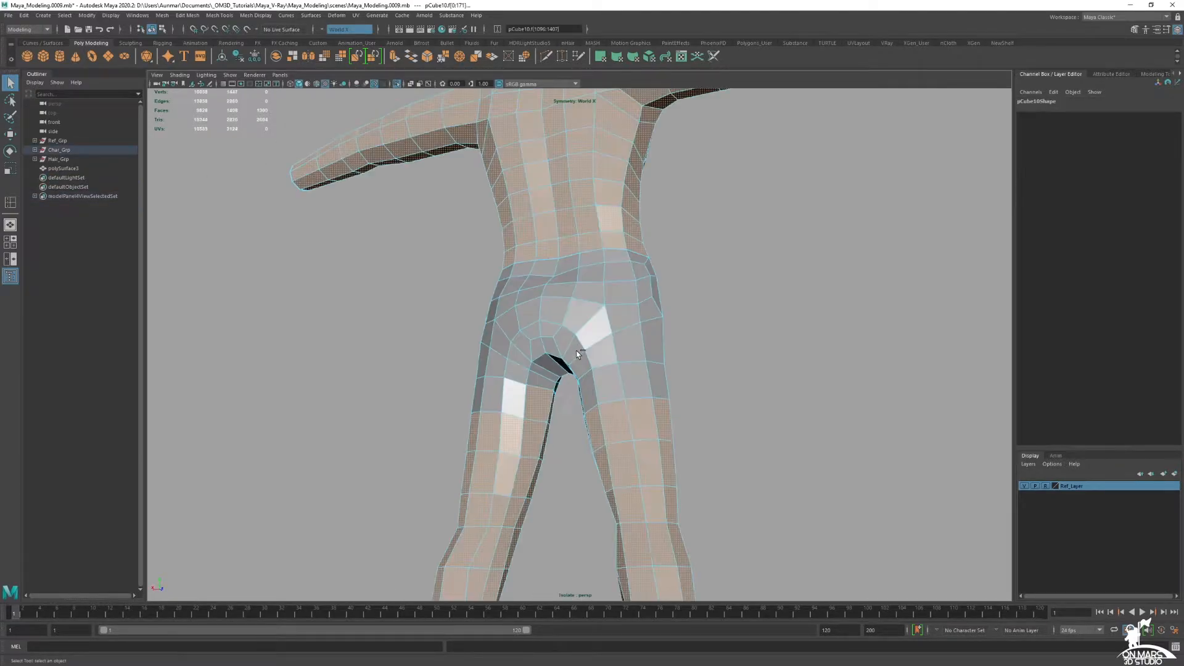
Delete the duplicated body's faces outside the hips and upper thighs to form the base of the shorts.
scroll(576, 350, up, 3)
alt+drag(578, 362, 873, 417)
key(Delete)
key(Delete)
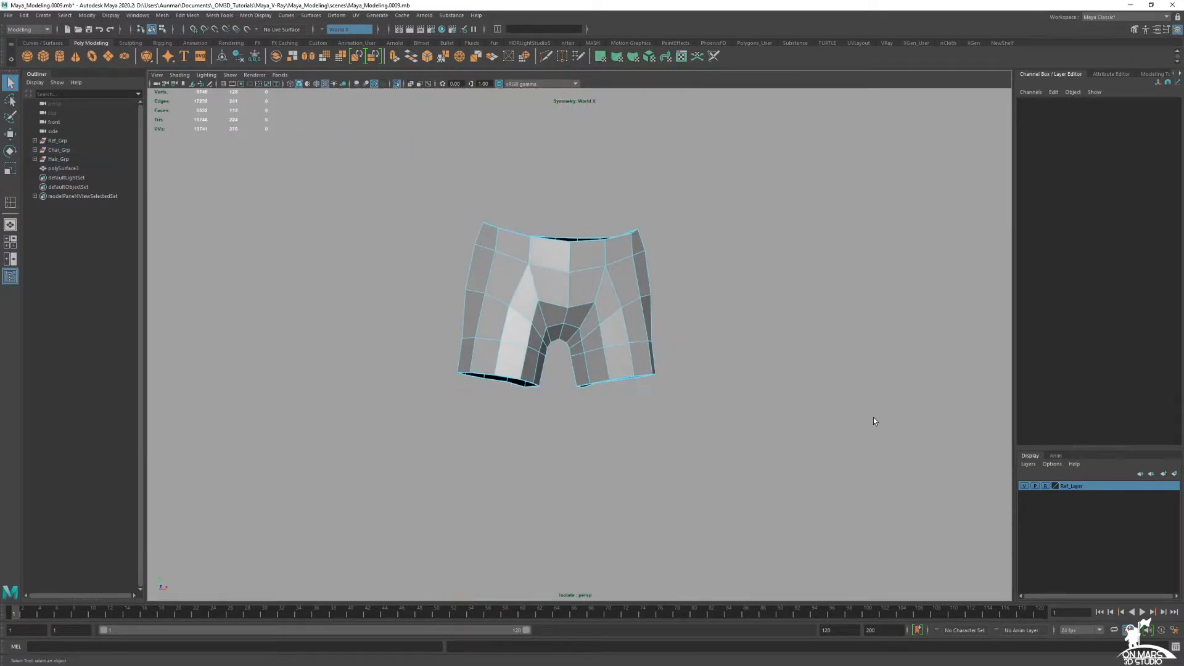
Leave component editing on the shorts and isolate them together with the body mesh to compare the two.
right_drag(567, 309, 684, 216)
key(ctrl+1)
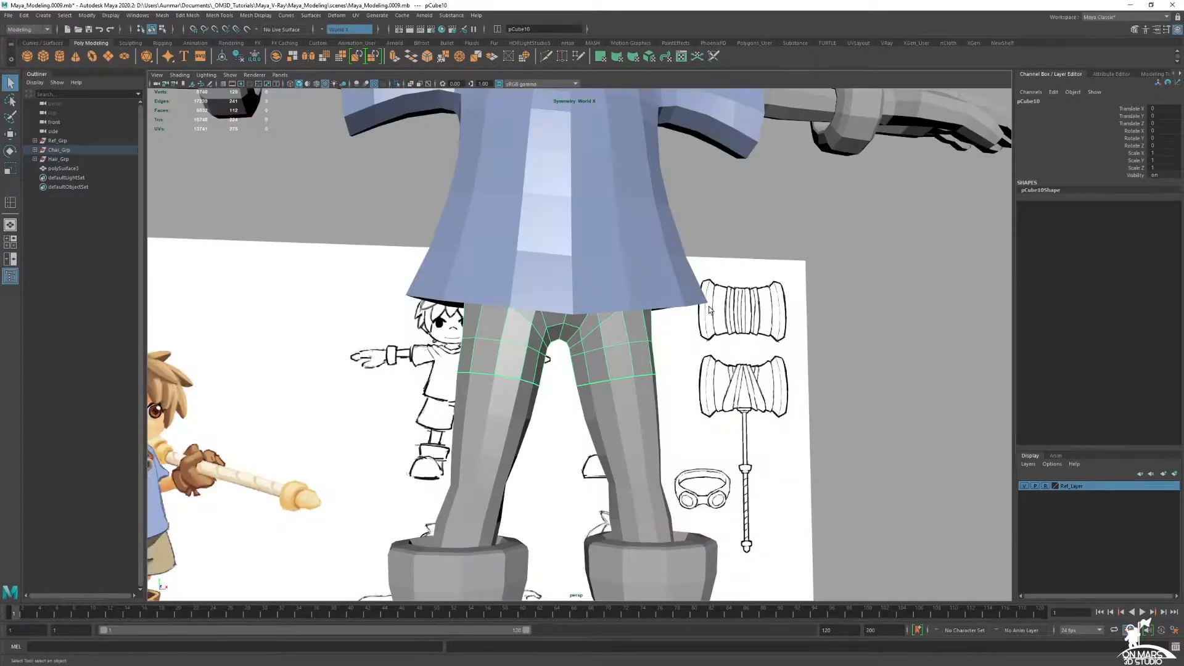
shift+click(631, 437)
key(ctrl+1)
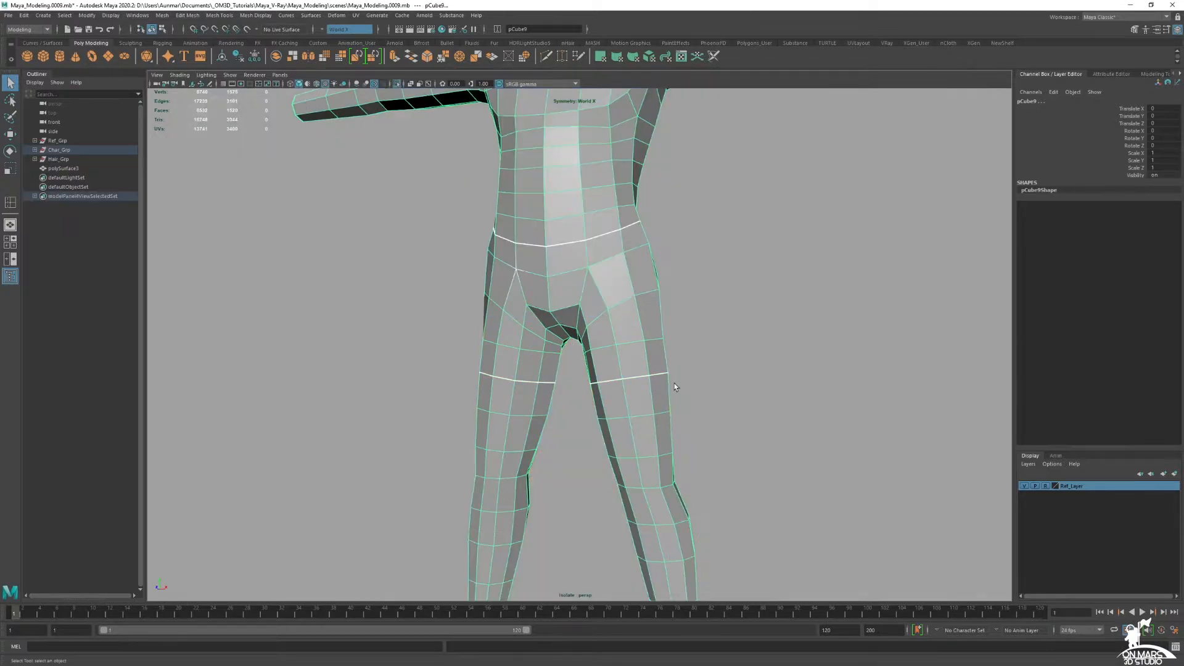
shift+click(582, 199)
Assign a new Phong material to the shorts and sample its colour from the reference character's shorts.
right_drag(841, 223, 909, 494)
key(ctrl+1)
alt+drag(790, 291, 717, 260)
click(1023, 204)
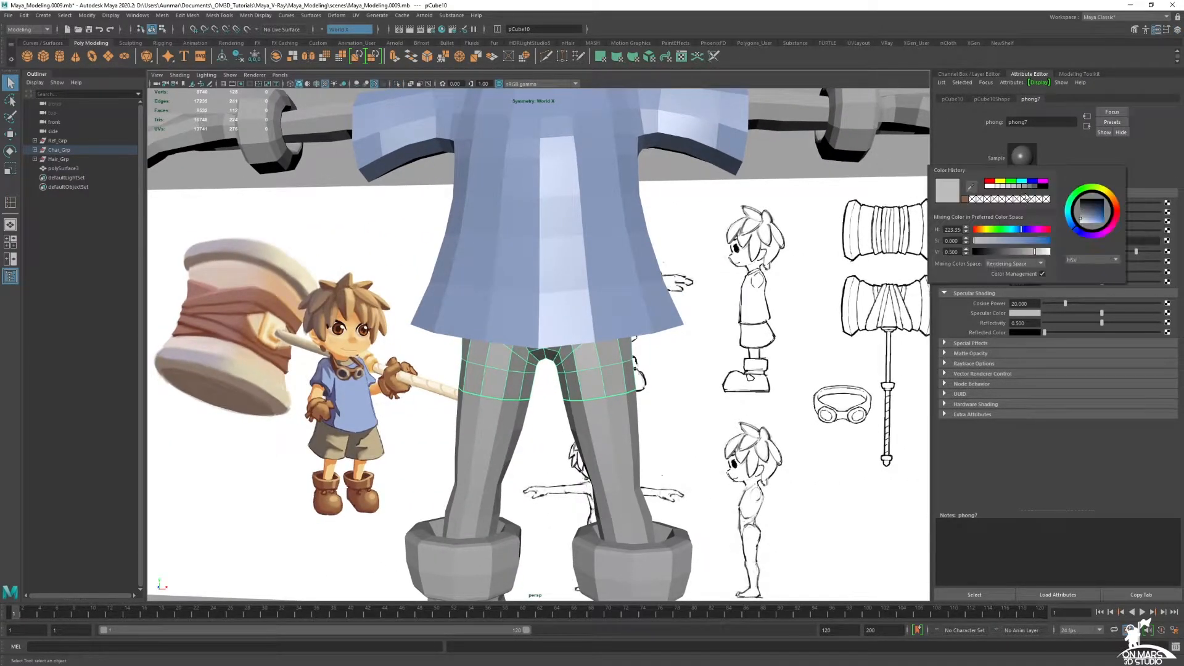
click(973, 187)
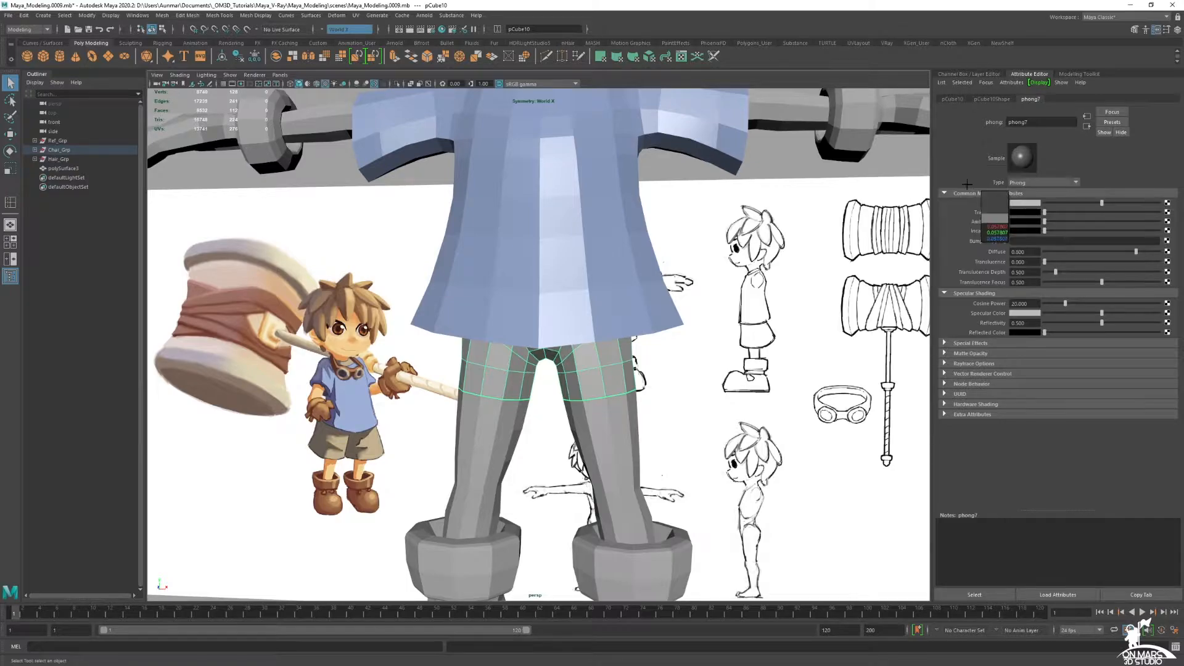
click(376, 441)
alt+drag(862, 240, 623, 333)
key(ctrl+1)
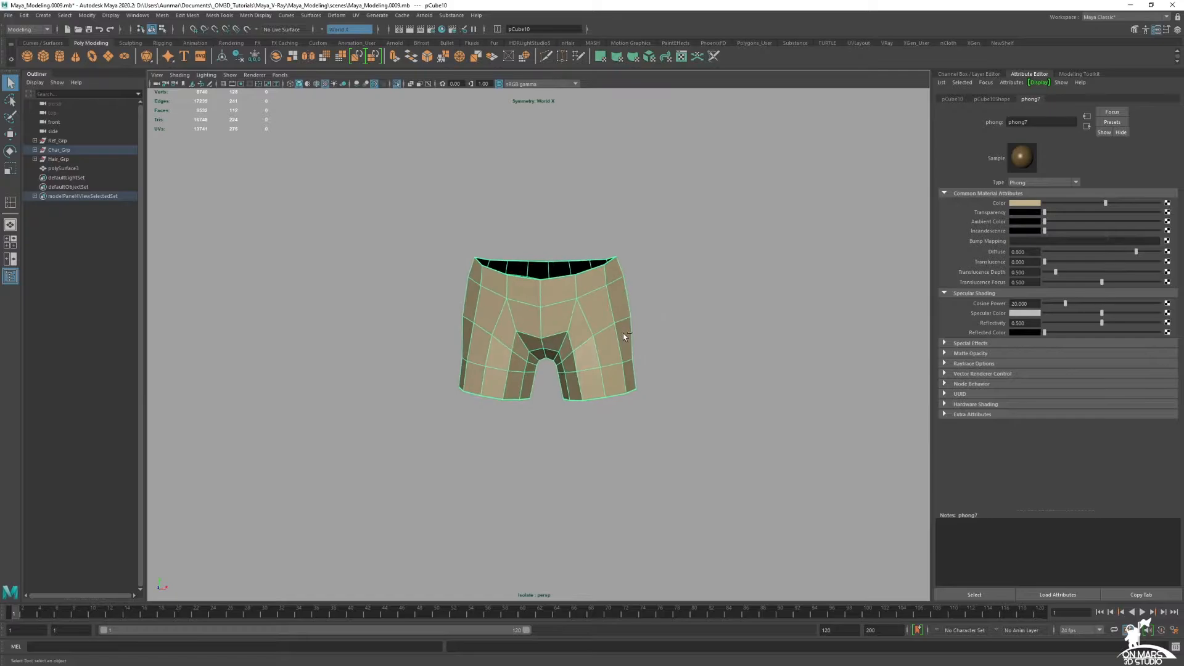
key(ctrl+1)
Examine the body and shorts against the reference sketch in the front view, ending with the shorts selected.
click(593, 425)
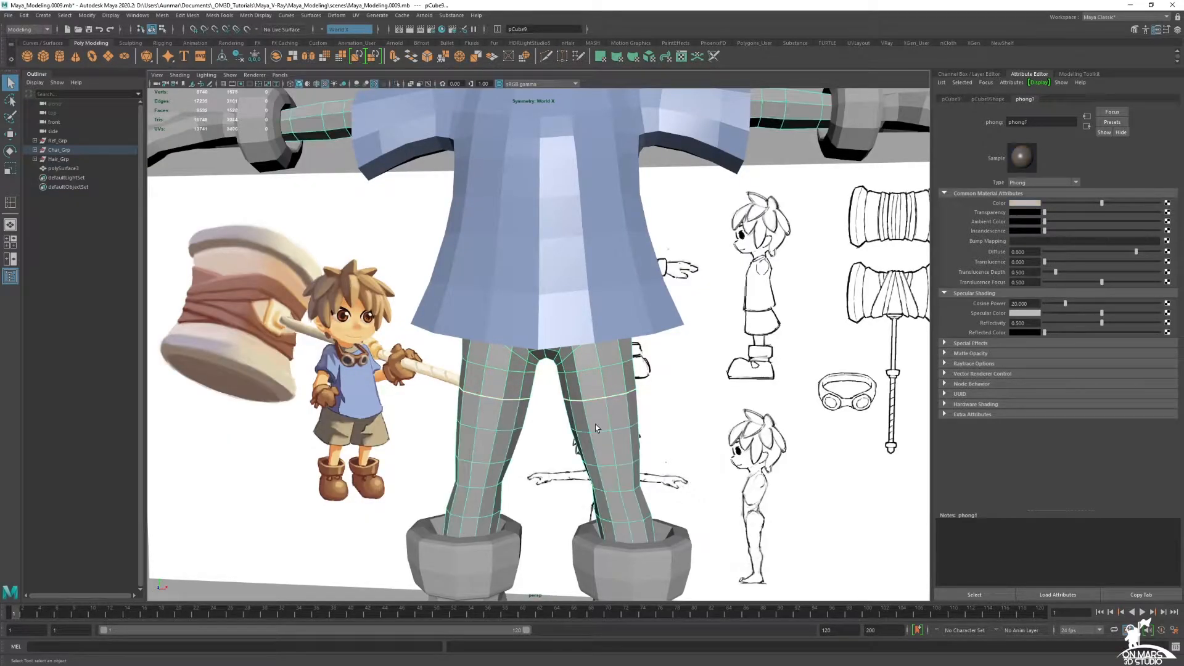
key(space)
key(space)
alt+middle_drag(534, 447, 585, 341)
scroll(602, 321, down, 1)
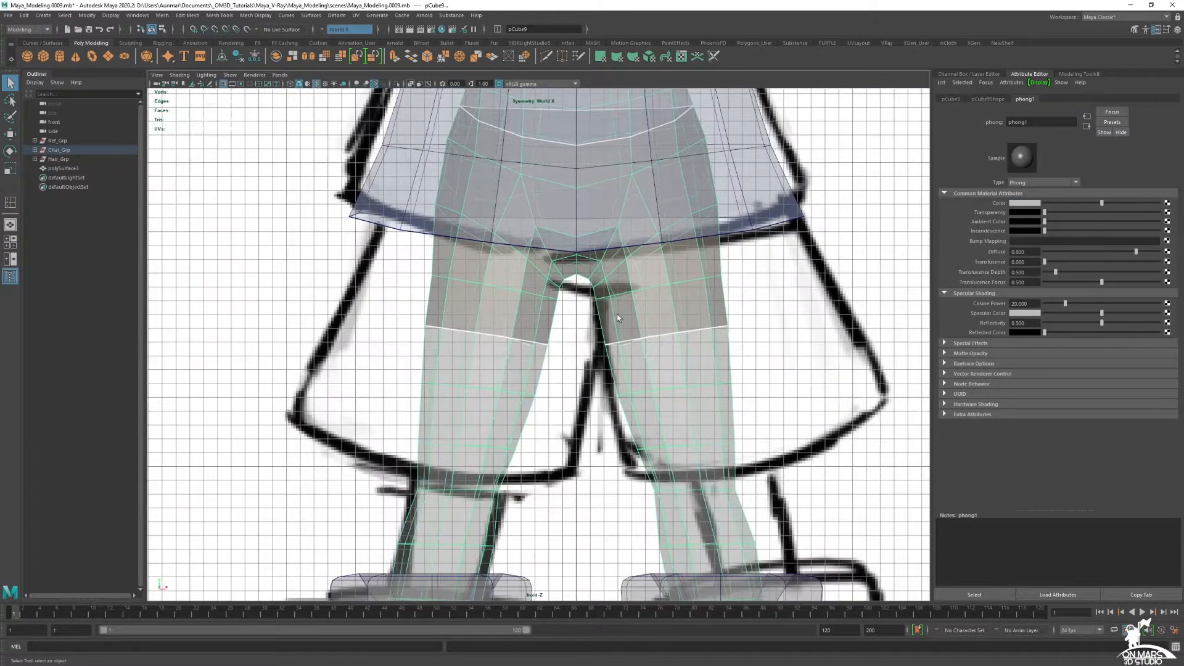
shift+click(689, 377)
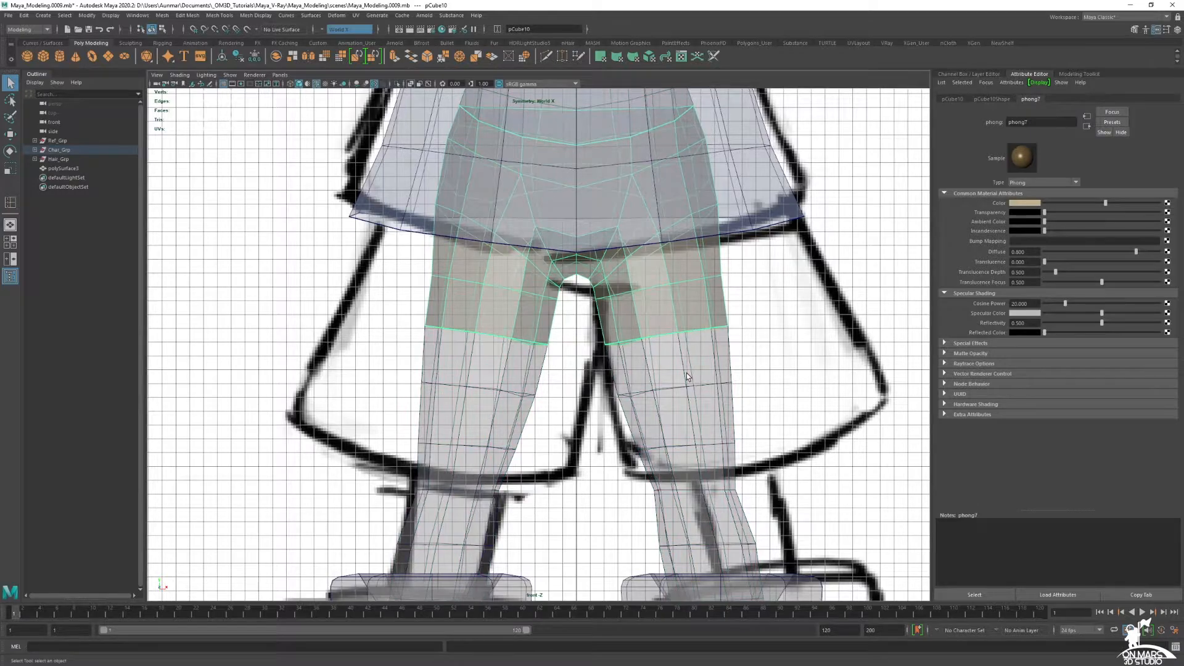
alt+middle_drag(814, 276, 756, 294)
Push all the shorts' vertices outward about 1.1 along local Z with Transform Component, and return to object mode.
shift+right_click(812, 266)
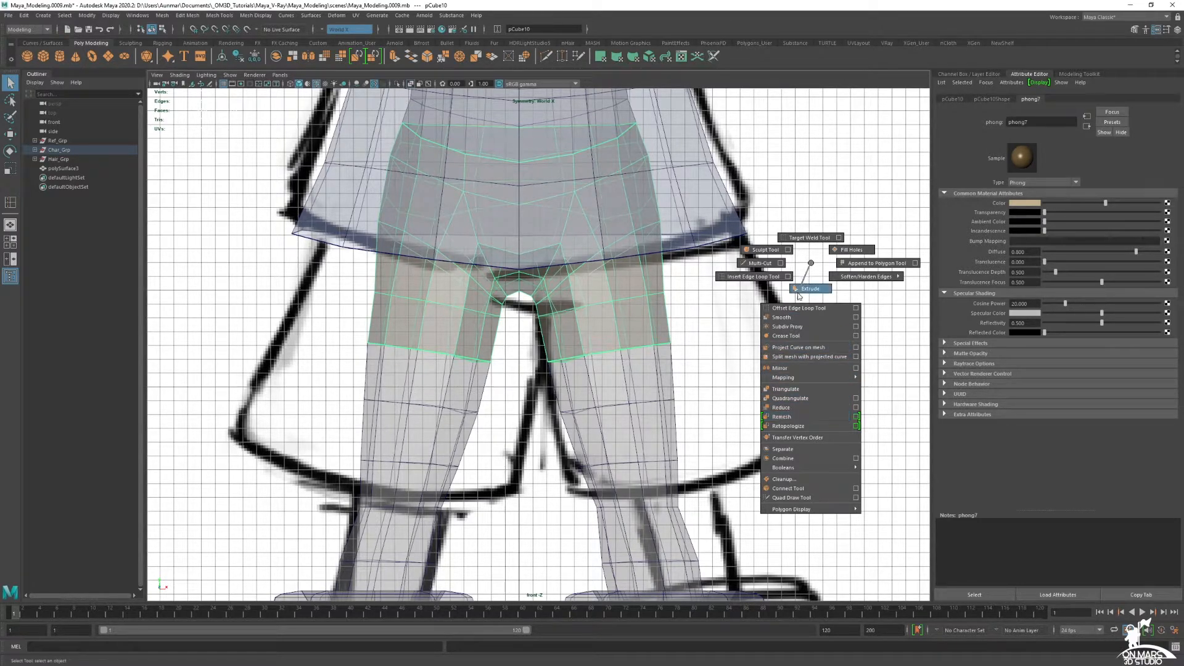
right_drag(816, 265, 767, 264)
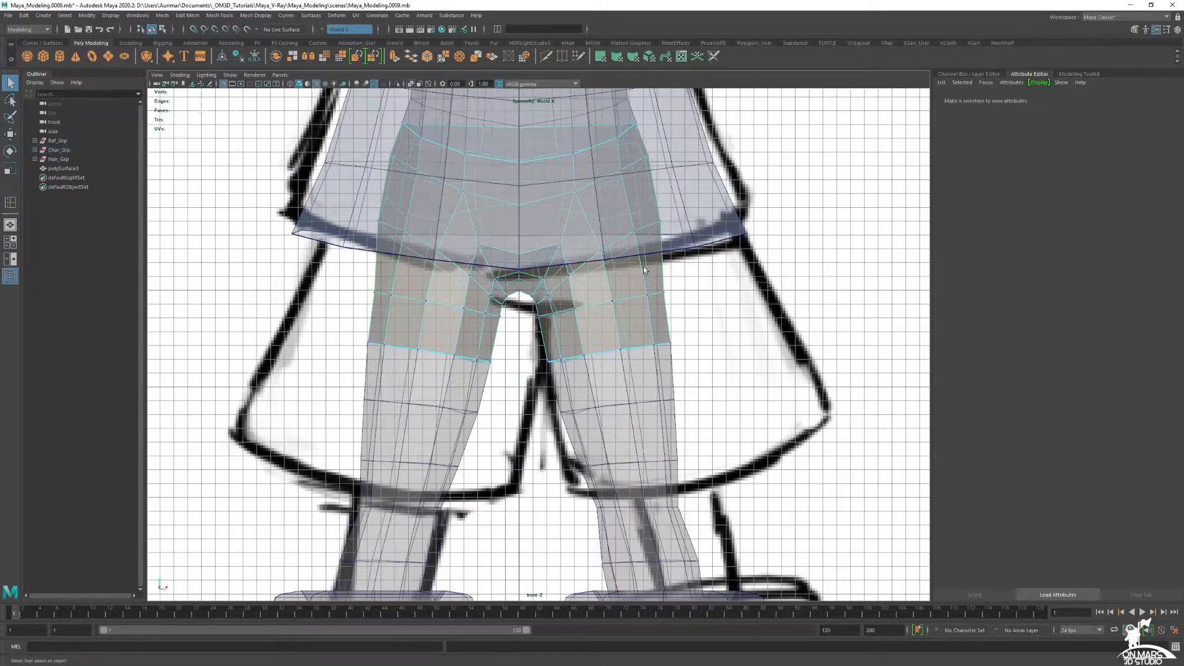
shift+right_drag(843, 211, 854, 285)
alt+middle_drag(650, 170, 668, 229)
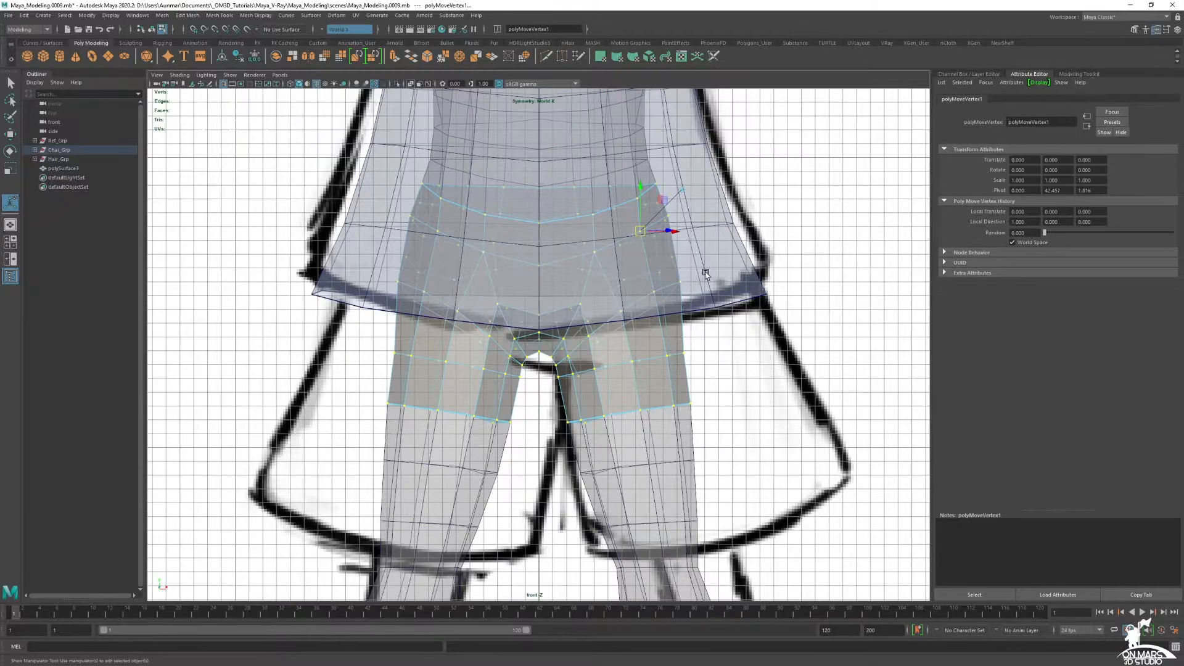
key(space)
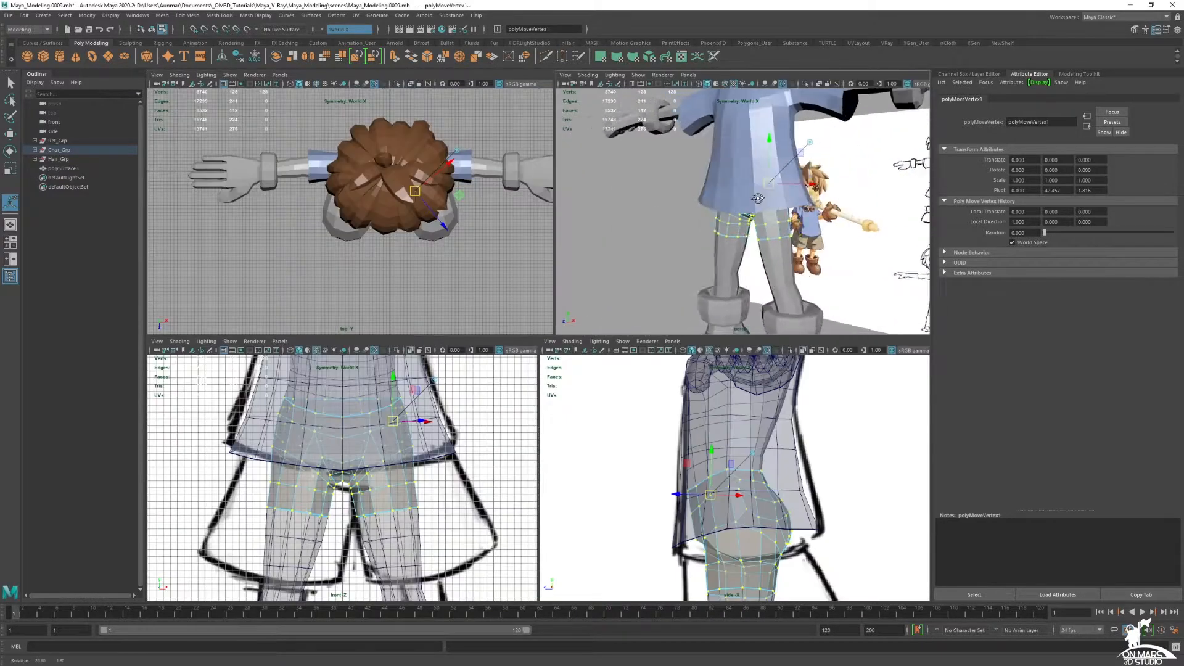
scroll(674, 236, up, 4)
drag(610, 230, 604, 230)
alt+drag(708, 310, 712, 193)
key(space)
scroll(678, 235, up, 3)
alt+drag(586, 293, 689, 258)
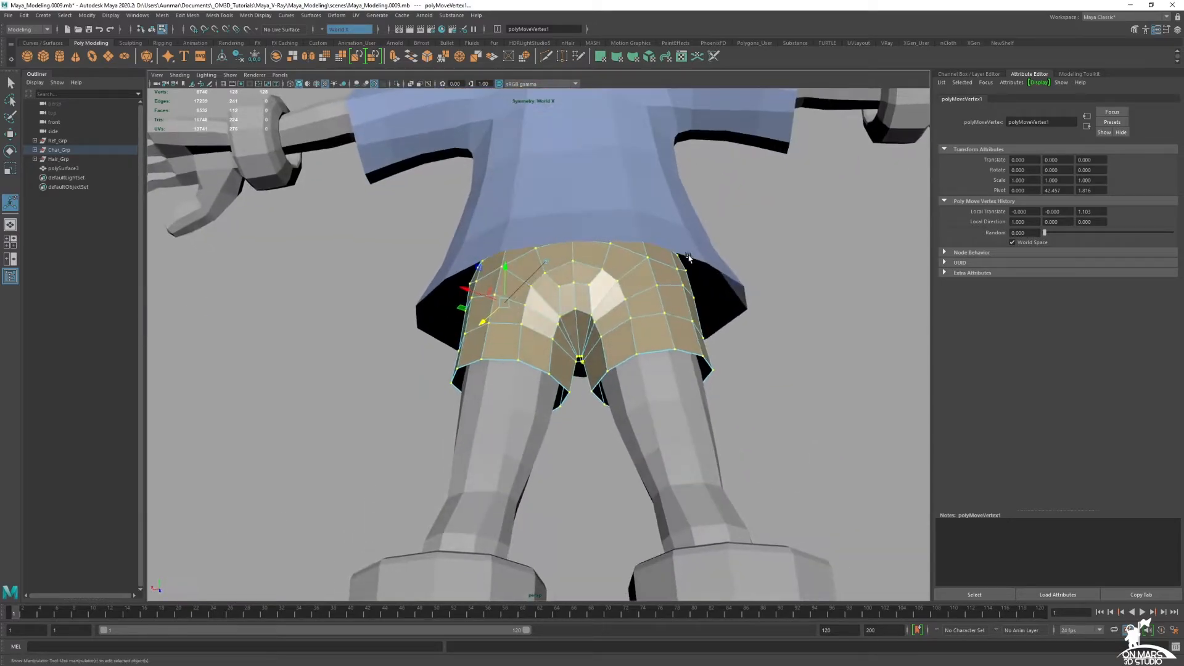
key(q)
right_drag(635, 274, 659, 254)
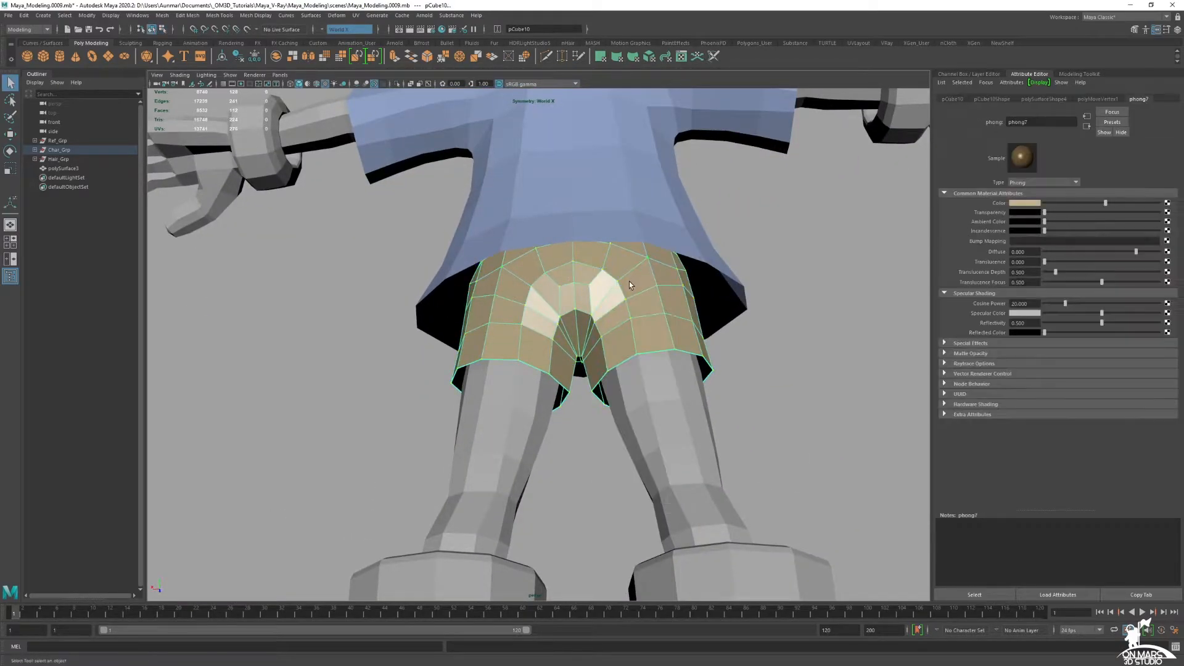
Isolate the shorts and delete two horizontal edge loops from the upper part, including their vertices.
key(ctrl+1)
alt+drag(629, 281, 594, 346)
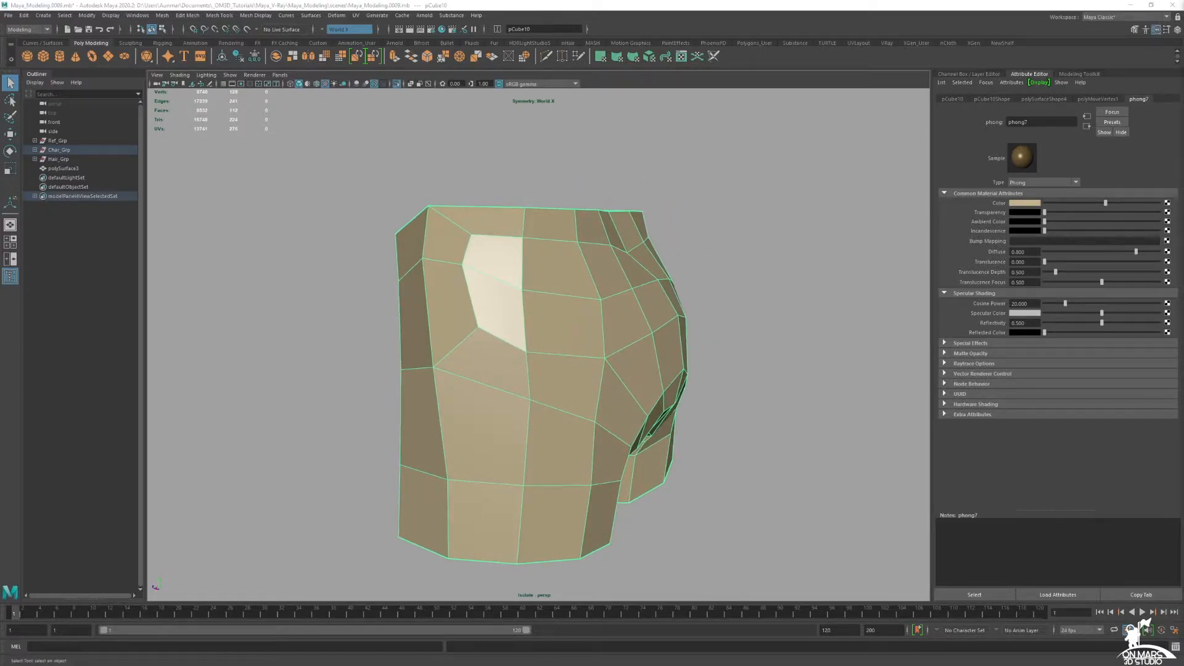
alt+drag(579, 278, 583, 256)
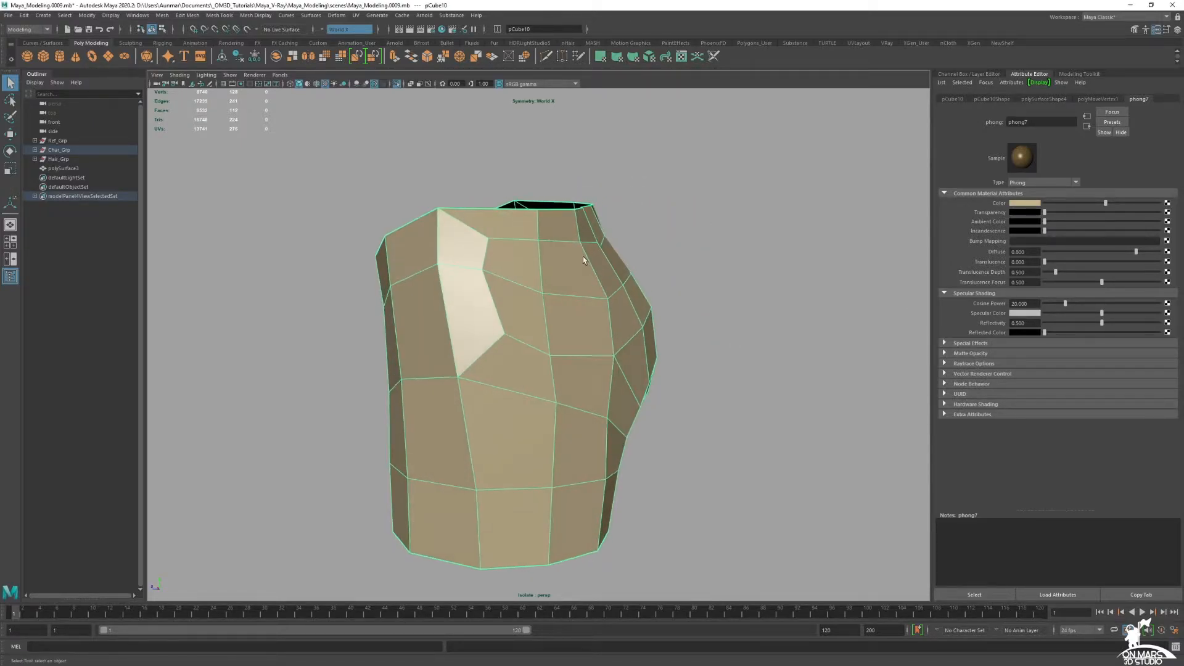
right_drag(583, 257, 582, 234)
click(482, 237)
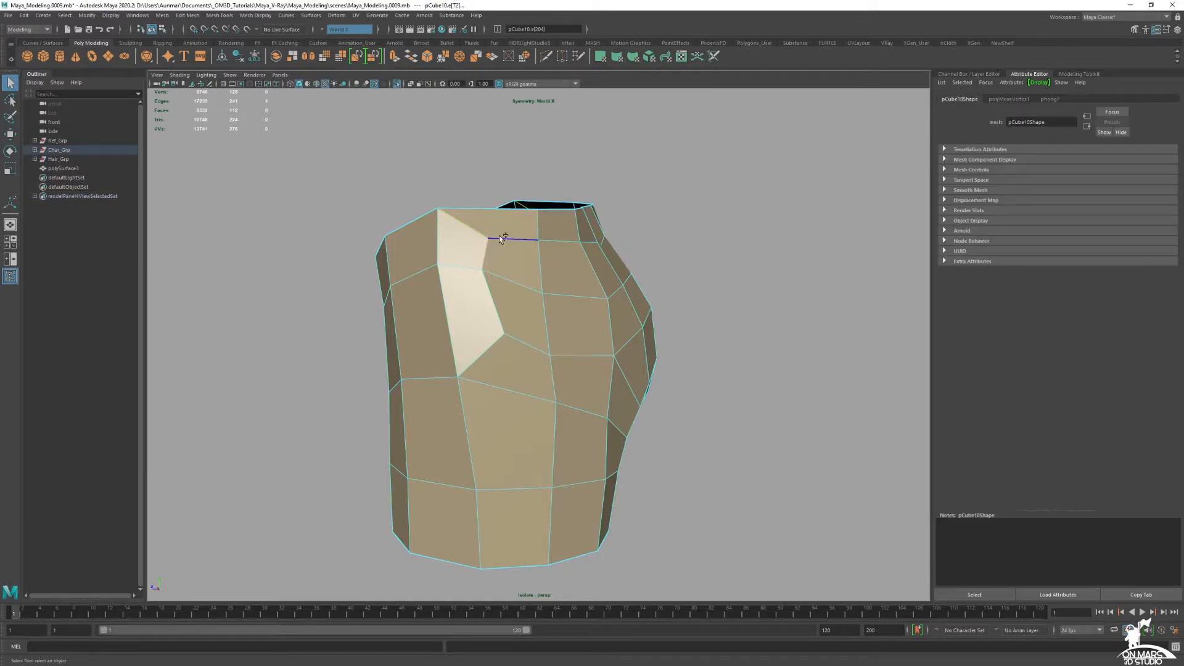
alt+drag(528, 344, 595, 359)
alt+drag(668, 387, 620, 399)
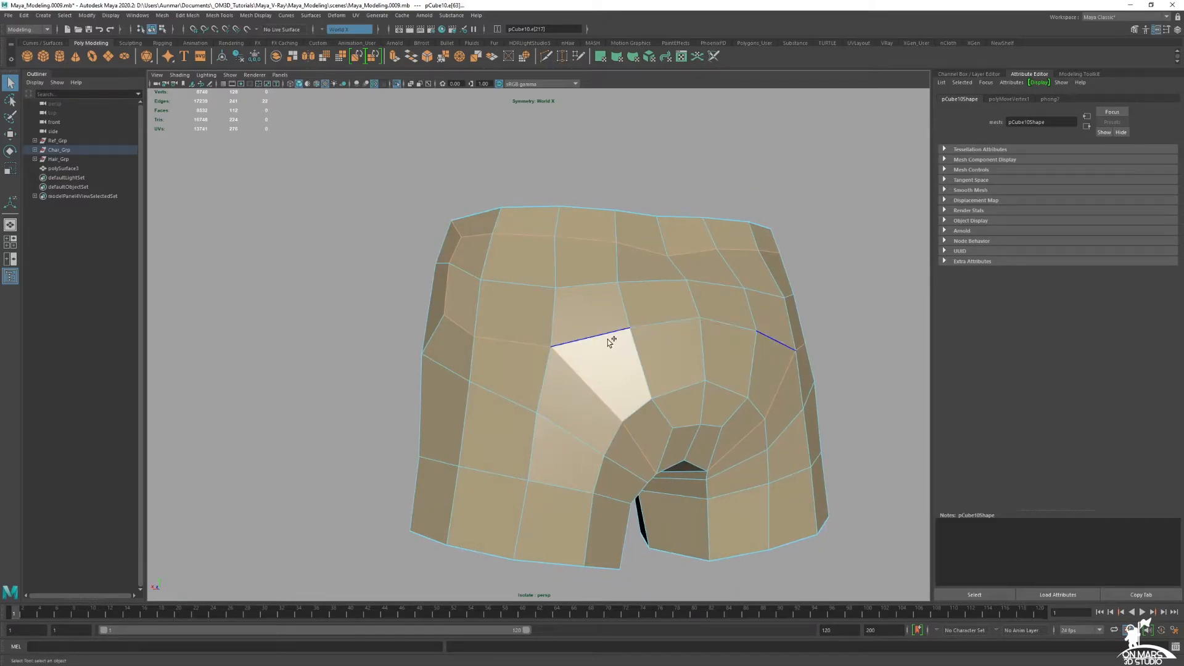
alt+drag(610, 343, 692, 379)
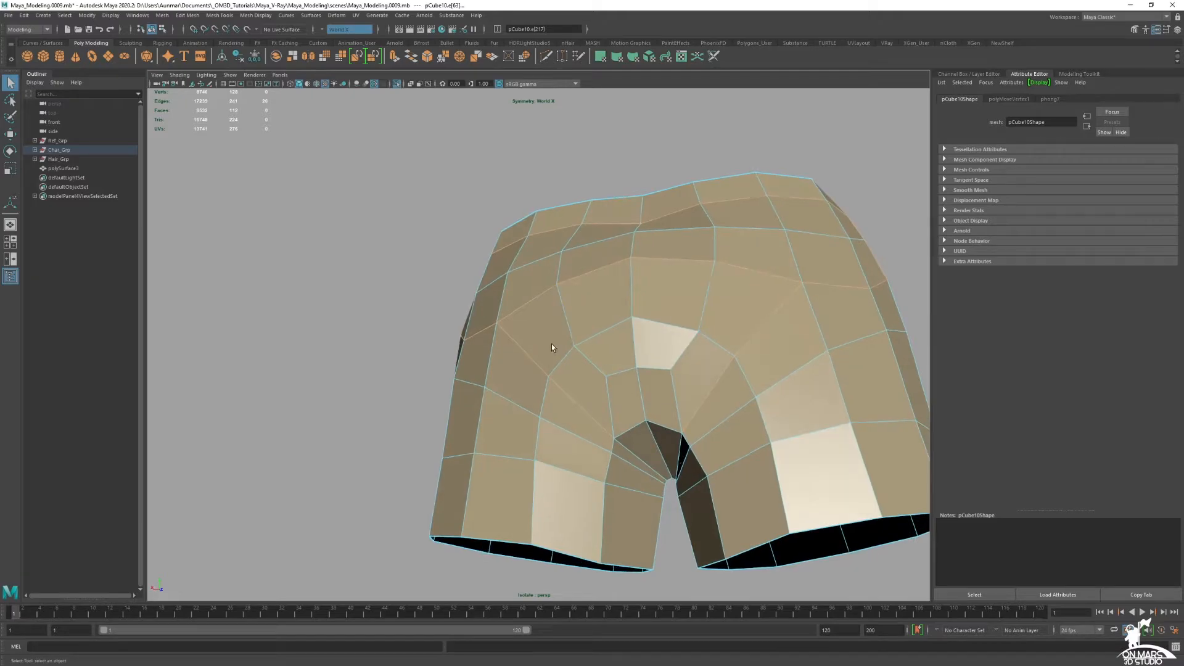
alt+drag(557, 406, 652, 455)
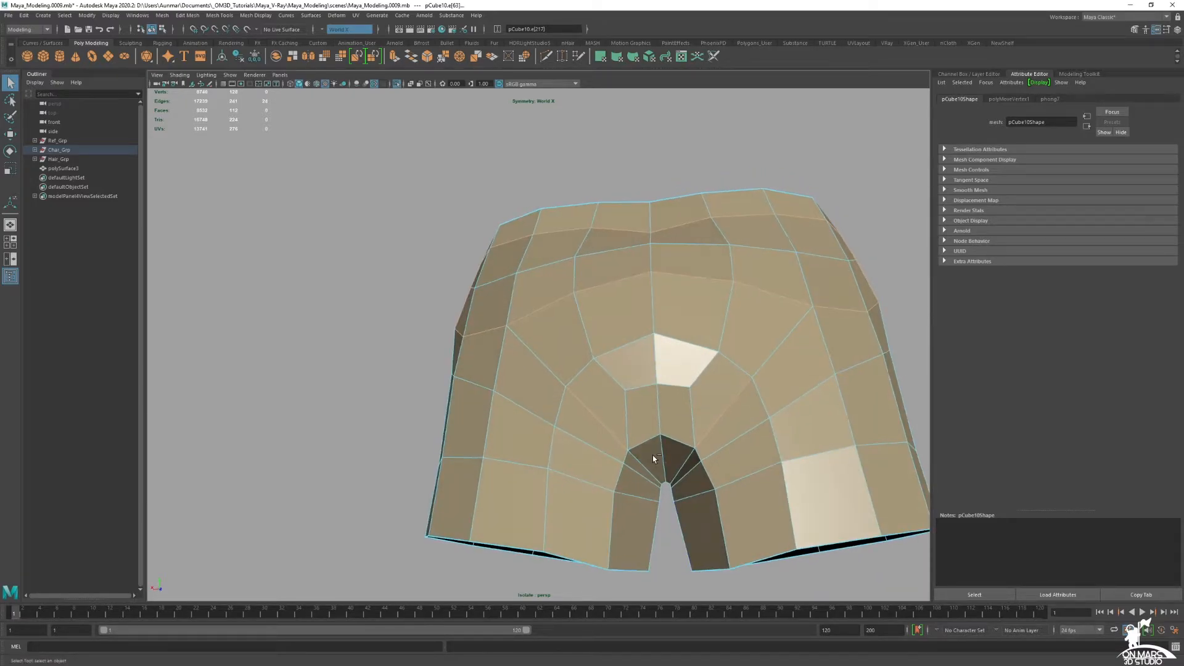
key(ctrl+Delete)
Delete the edge loop that crosses the hips diagonally at the back, including its vertices.
alt+drag(389, 389, 693, 372)
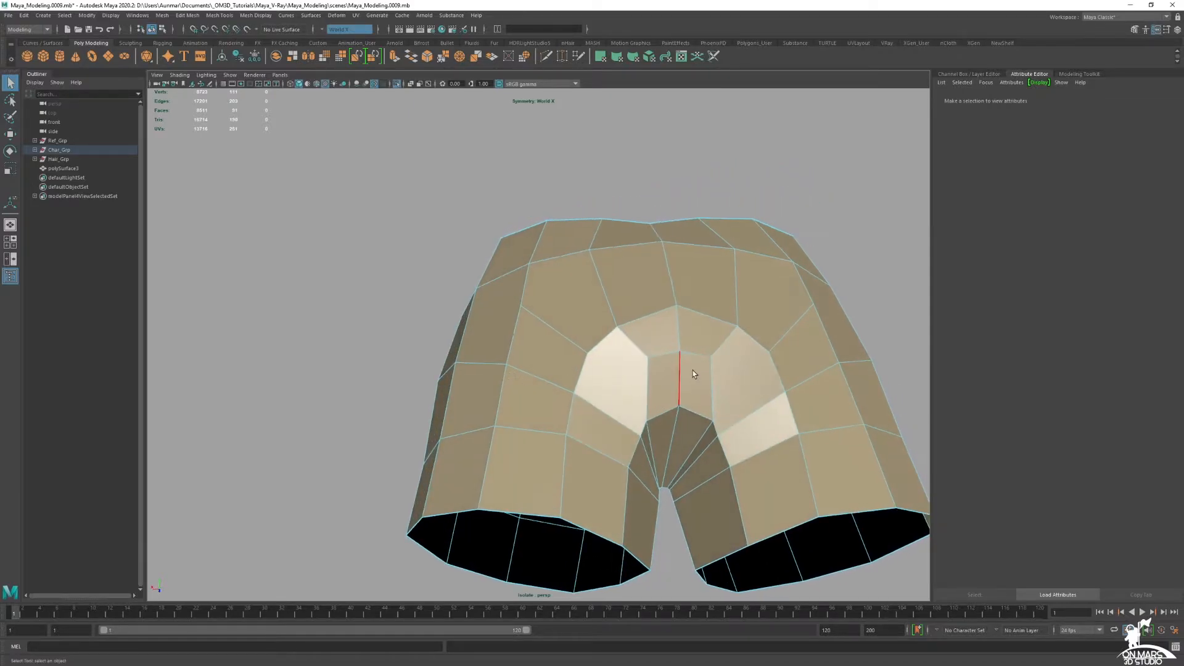
click(666, 356)
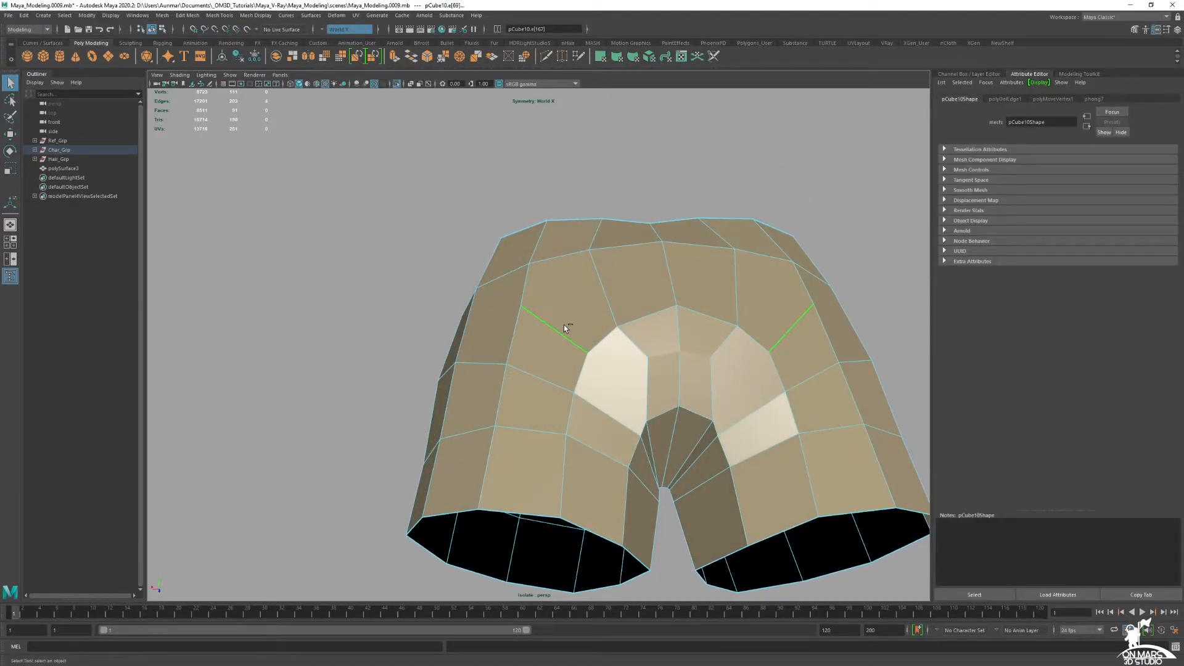
key(ctrl+Delete)
Select the large five-sided face on each side of the seat to examine the topology, and return to edge mode.
alt+drag(578, 329, 616, 343)
right_drag(564, 302, 565, 343)
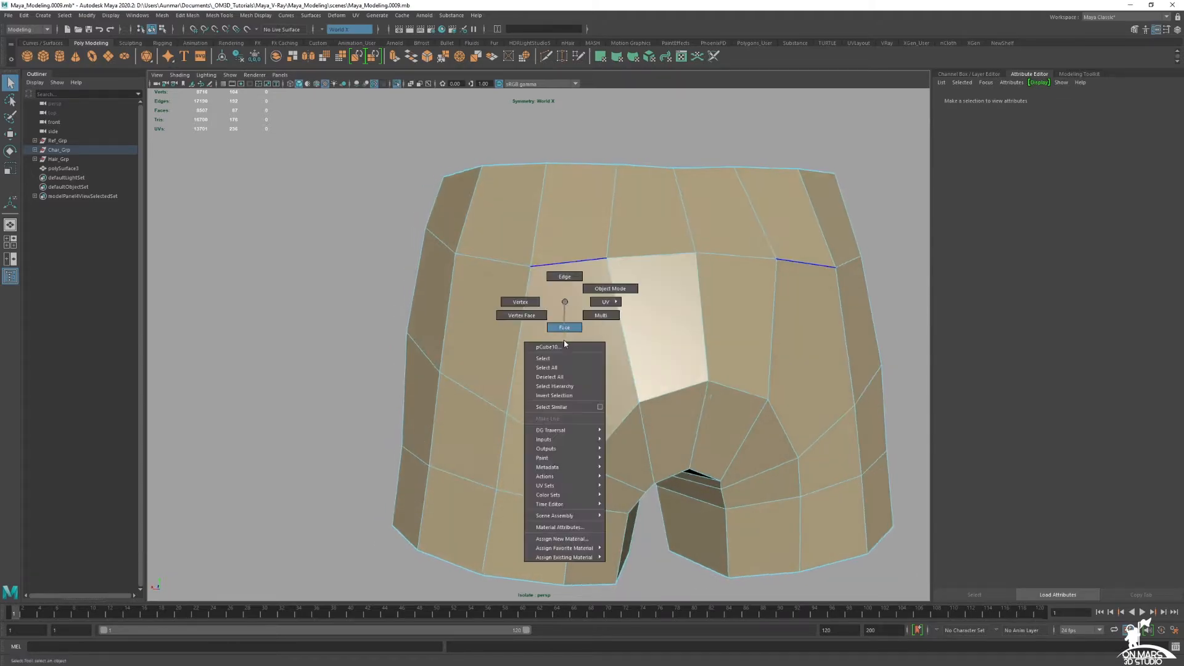
click(604, 372)
alt+drag(612, 375, 639, 343)
alt+drag(552, 315, 542, 315)
right_click(573, 304)
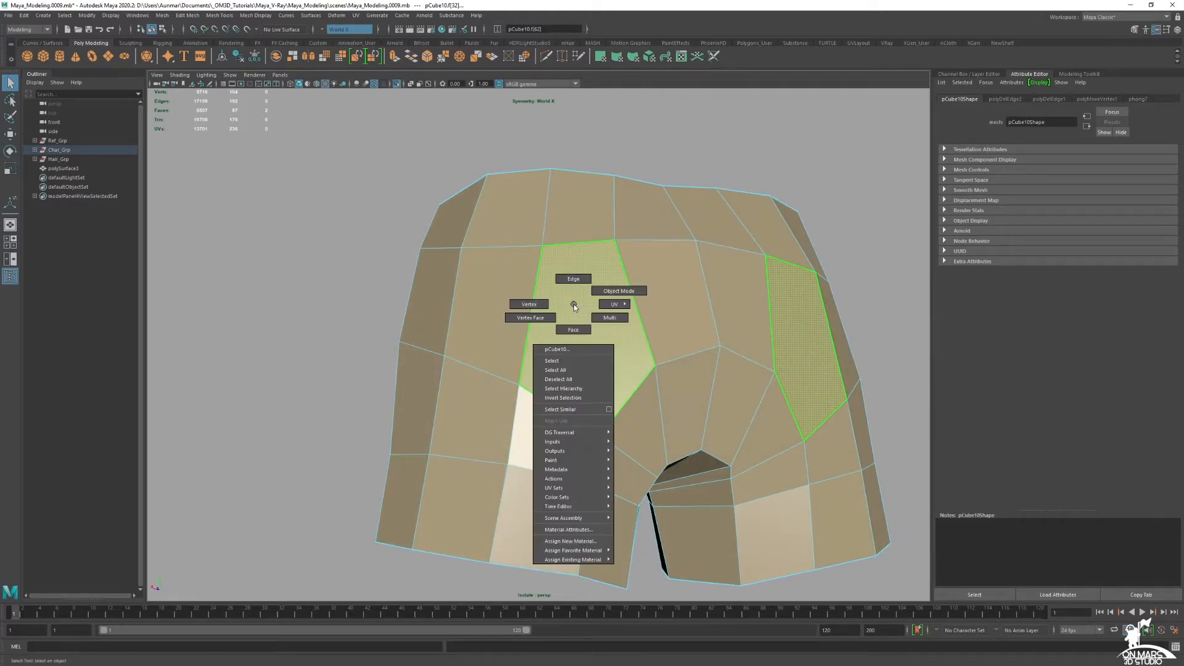
right_drag(572, 304, 574, 236)
Try to insert an edge loop through the edge beside the five-sided face at the back.
shift+right_click(568, 311)
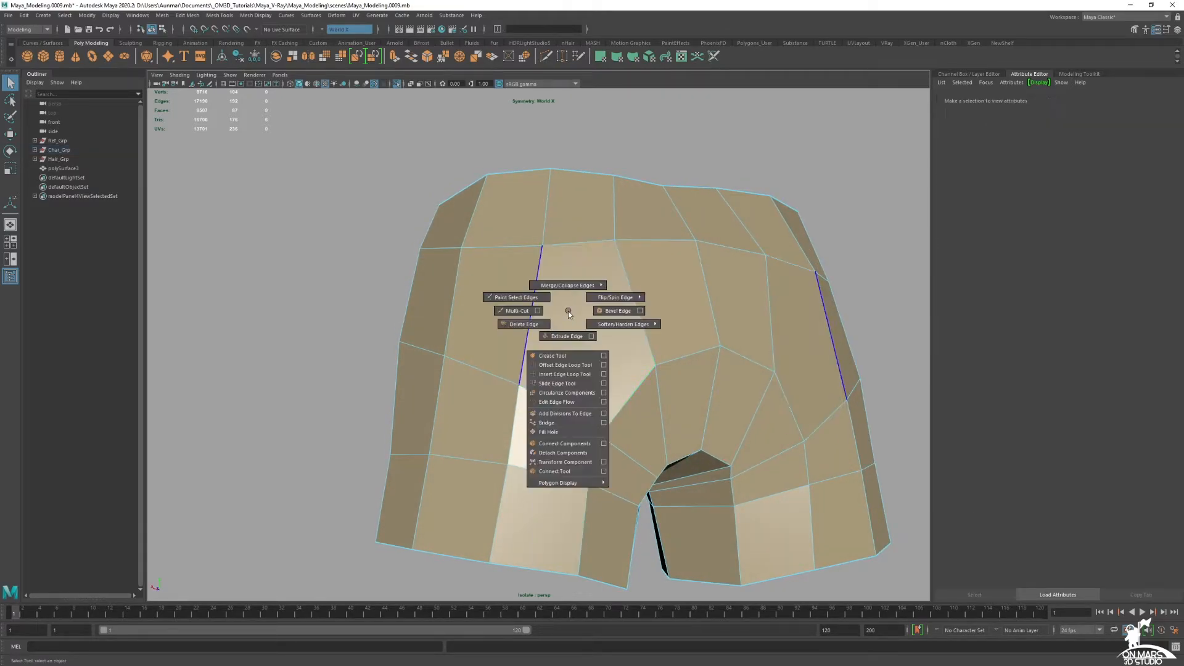
click(557, 374)
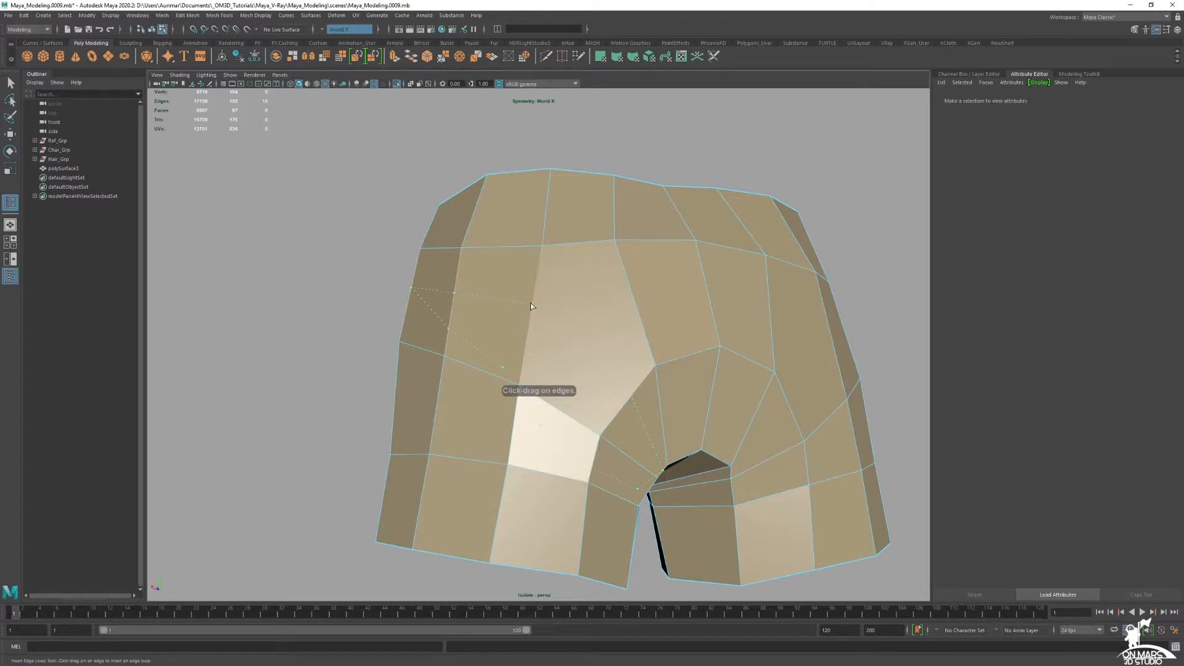
click(530, 305)
alt+drag(517, 345, 492, 356)
key(q)
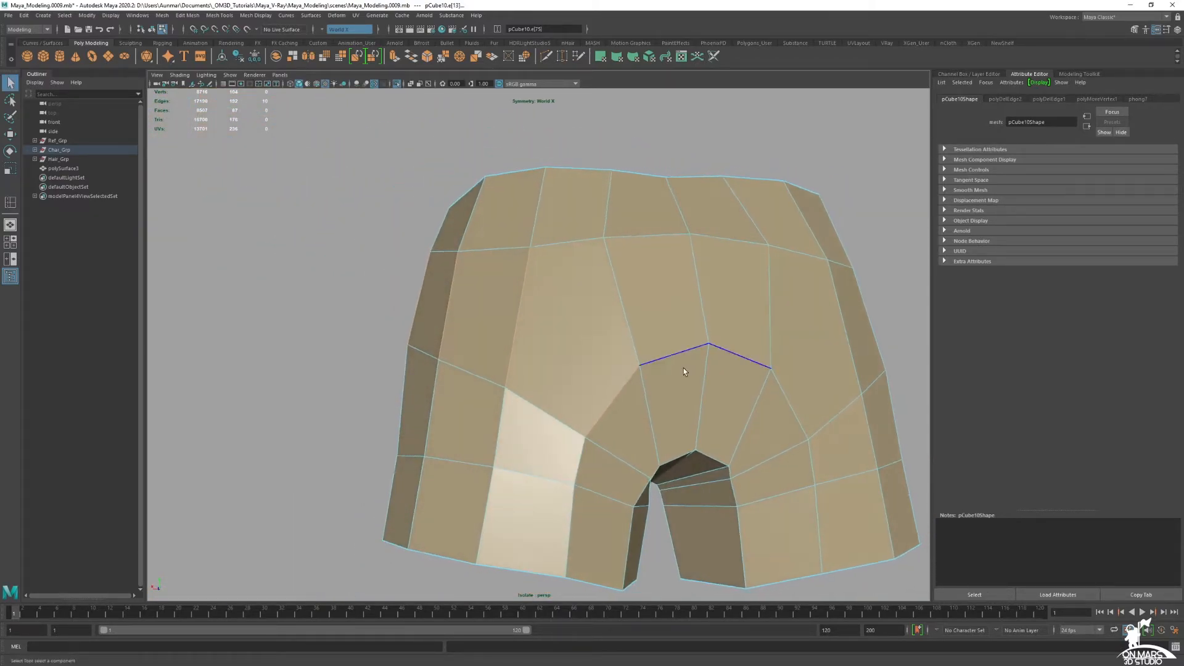
Cut the five-sided back face with Multi-Cut from its inner corner vertex to the middle of the opposite edge.
shift+right_drag(626, 304, 592, 330)
click(643, 365)
click(521, 316)
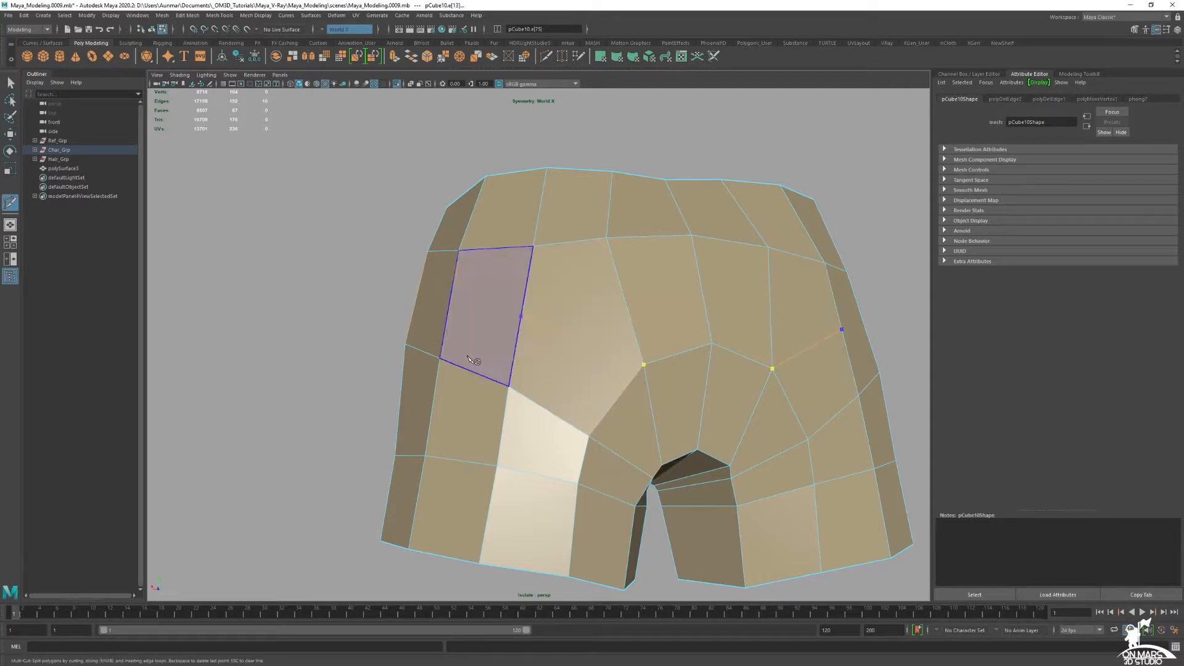
key(q)
Continue the cut with Multi-Cut around the side of the hips to the front vertex above the leg.
alt+drag(380, 334, 476, 335)
shift+right_drag(531, 309, 492, 307)
mouse_move(492, 306)
alt+mouse_down()
mouse_move(551, 339)
mouse_move(516, 312)
mouse_move(498, 321)
alt+mouse_up()
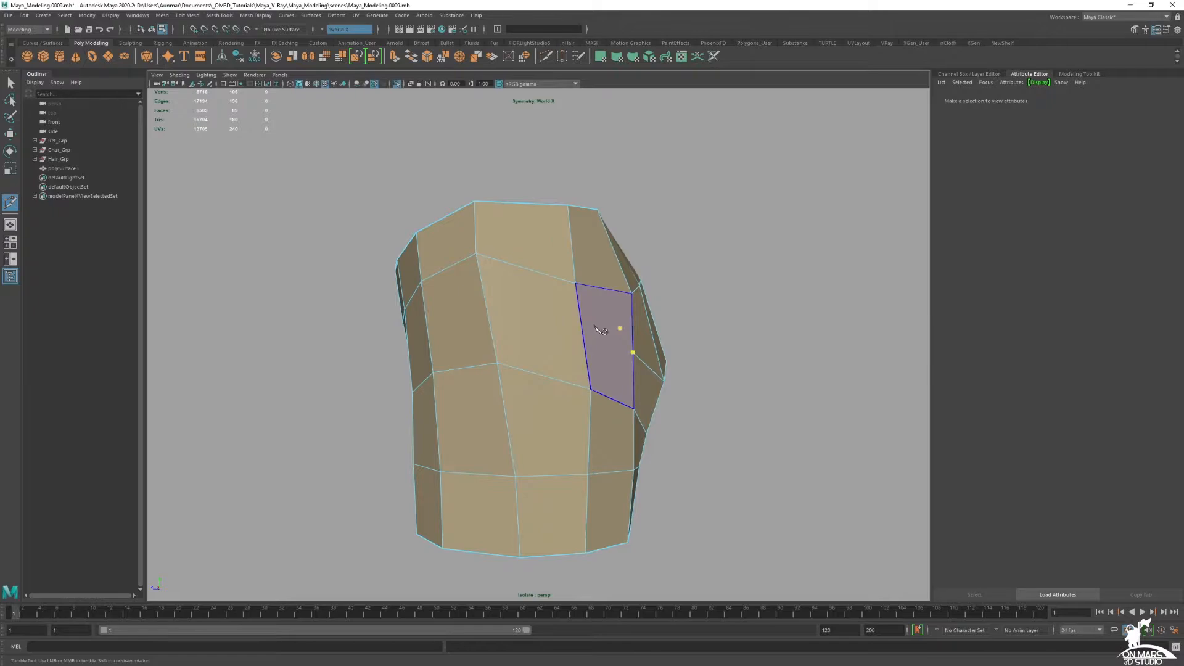
alt+drag(583, 332, 664, 342)
alt+drag(585, 331, 627, 271)
click(599, 262)
key(q)
Delete the front hip edge just above the new cut on both sides of the shorts.
right_click(626, 272)
right_drag(626, 271, 625, 246)
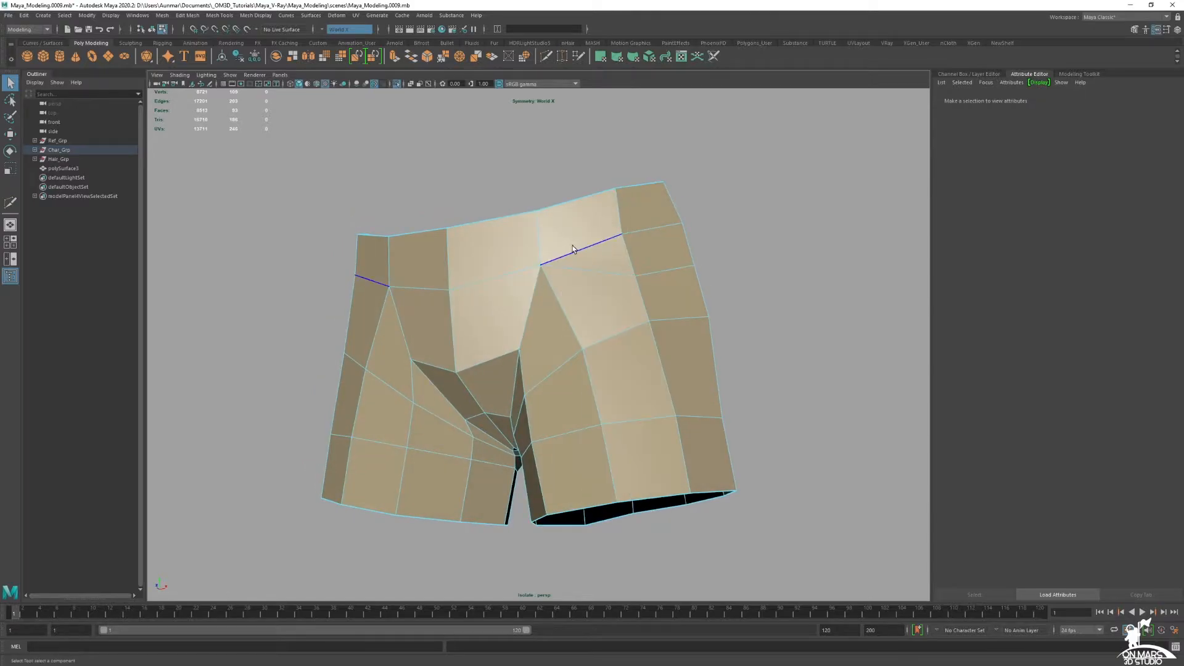
double_click(575, 248)
alt+drag(796, 309, 770, 306)
alt+drag(537, 276, 568, 321)
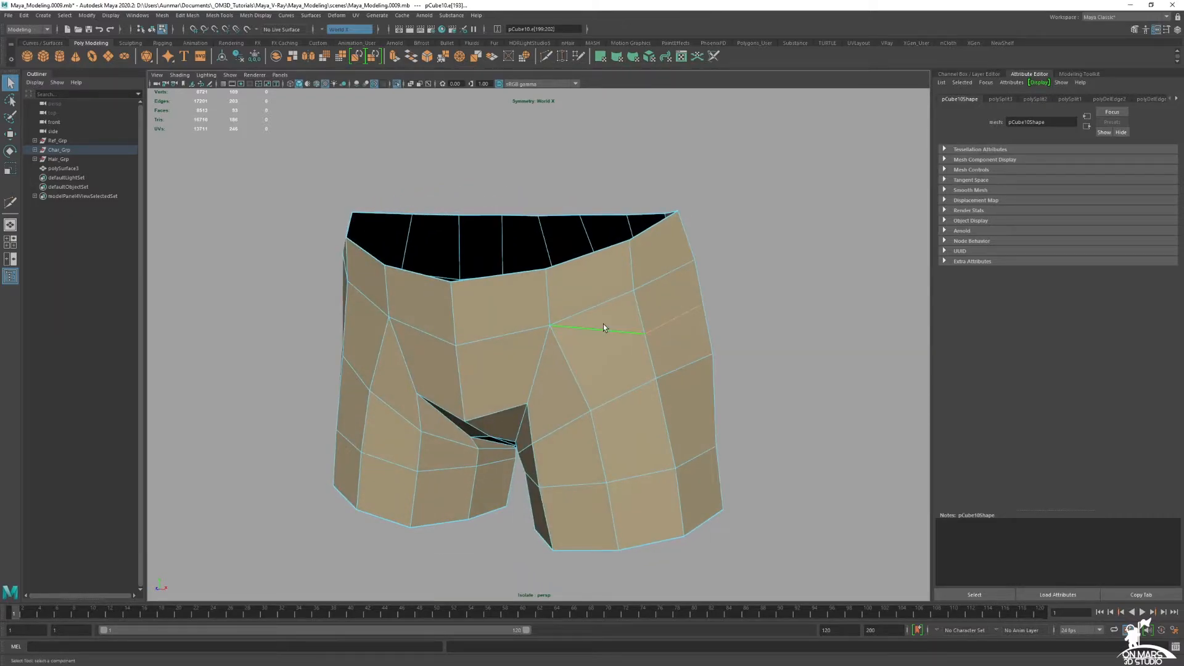
key(Delete)
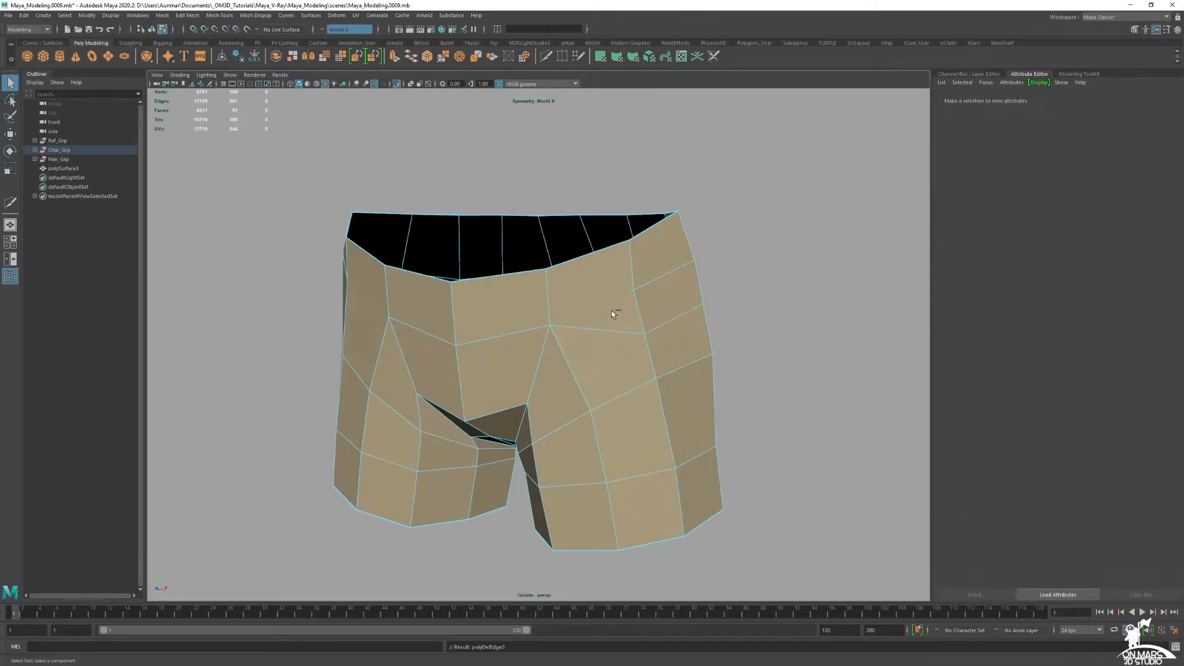
Cut a new horizontal edge line across the front below the waistband with Multi-Cut, linking the side edges.
alt+drag(612, 311, 609, 309)
shift+right_drag(618, 292, 600, 285)
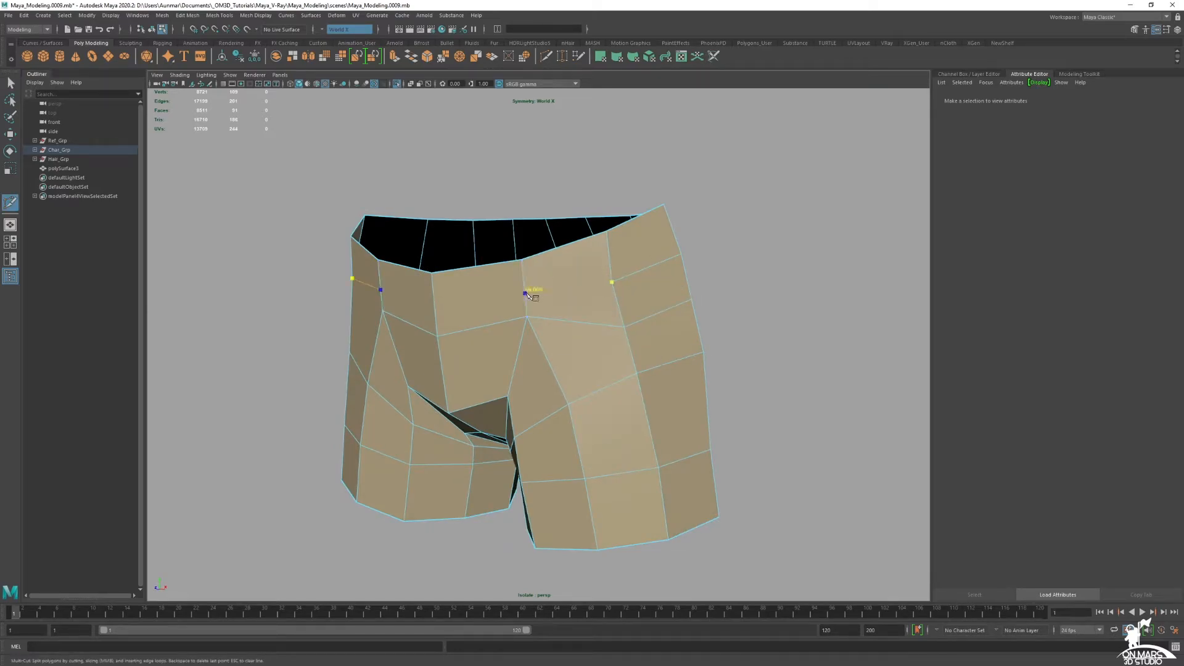
key(q)
alt+drag(547, 304, 647, 263)
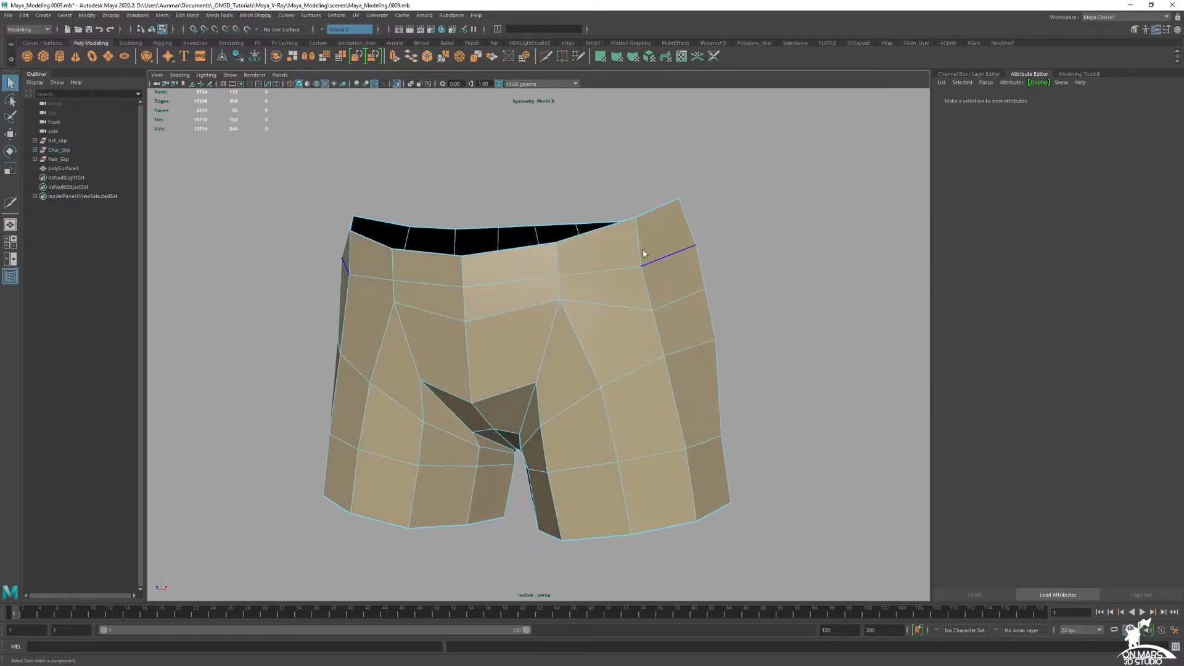
double_click(572, 276)
alt+drag(745, 307, 479, 301)
key(w)
right_drag(536, 303, 534, 323)
alt+drag(534, 323, 692, 272)
scroll(543, 321, up, 3)
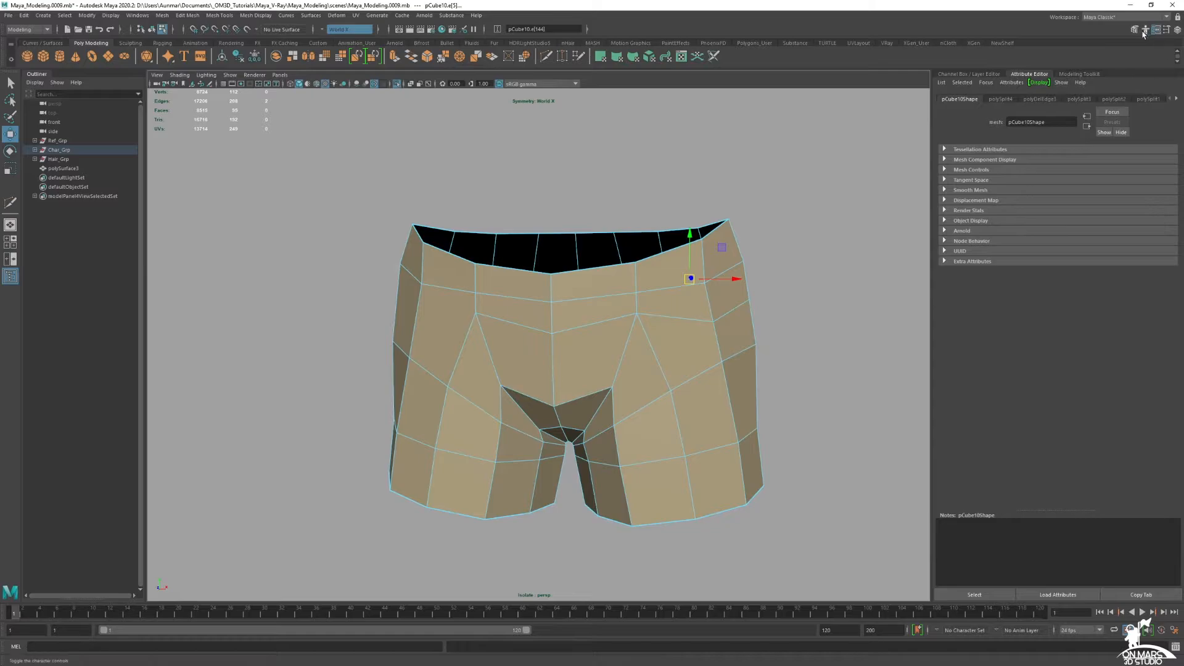
Switch to face selection and turn off the selection symmetry for the shorts.
click(1135, 30)
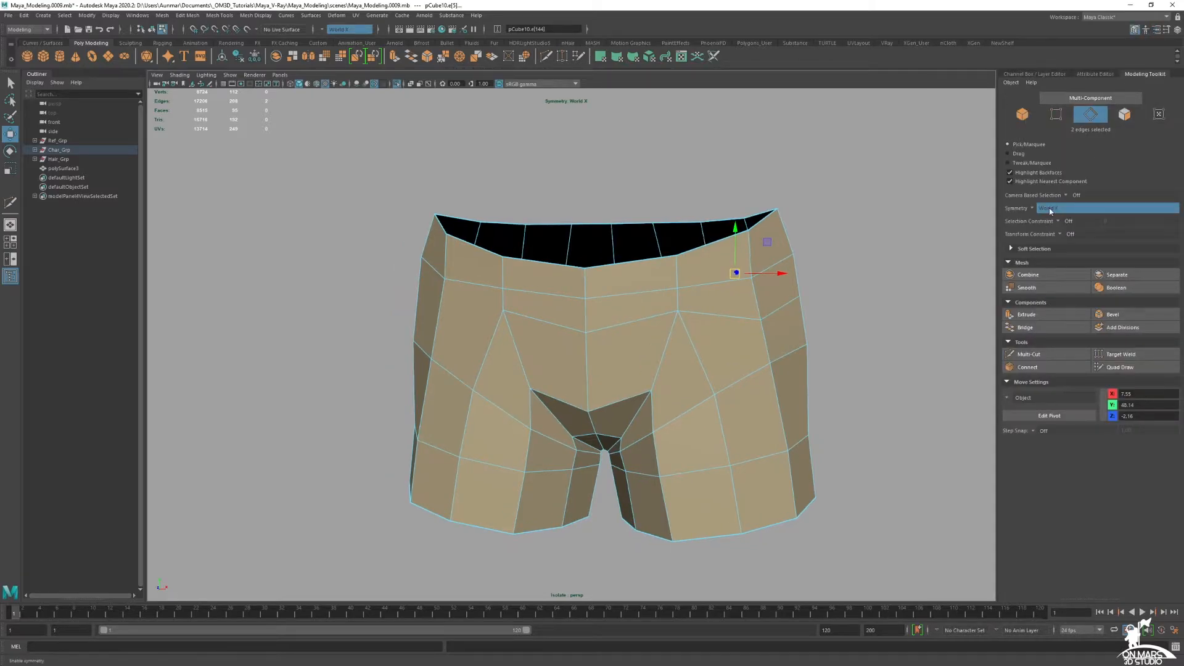
key(q)
alt+drag(737, 263, 743, 268)
key(F11)
click(527, 321)
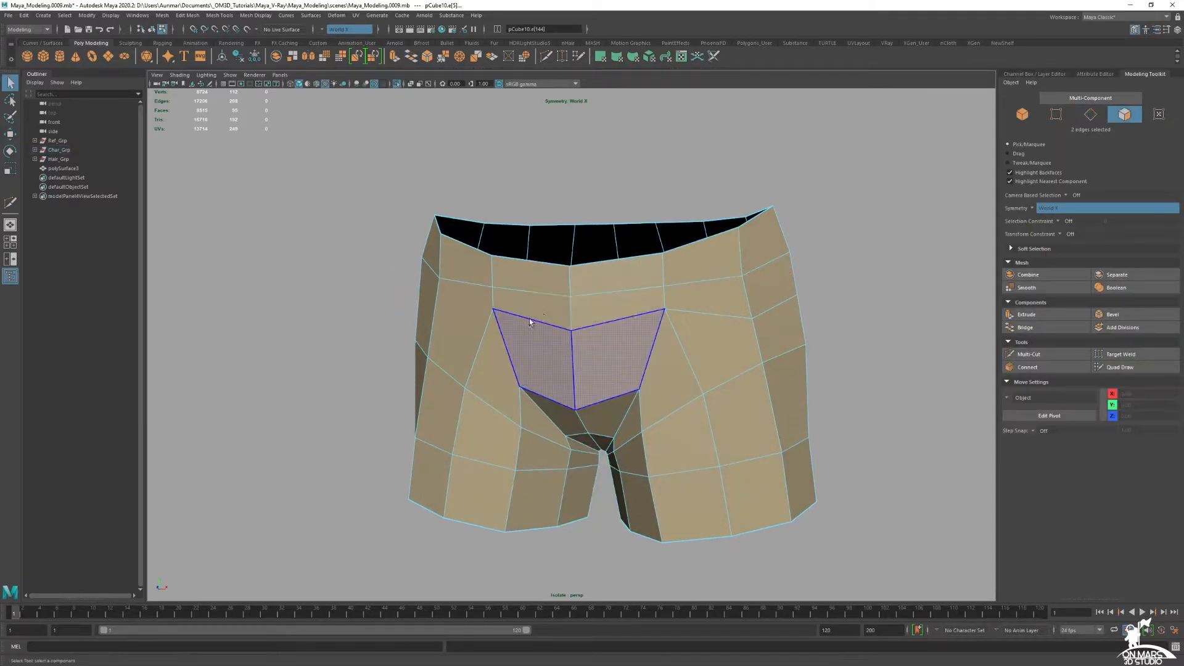
alt+drag(527, 321, 558, 314)
click(564, 312)
click(1027, 208)
click(1052, 216)
Delete all faces of the shorts on the character's right side of the centre line, front and back.
alt+drag(758, 289, 596, 317)
shift+click(596, 318)
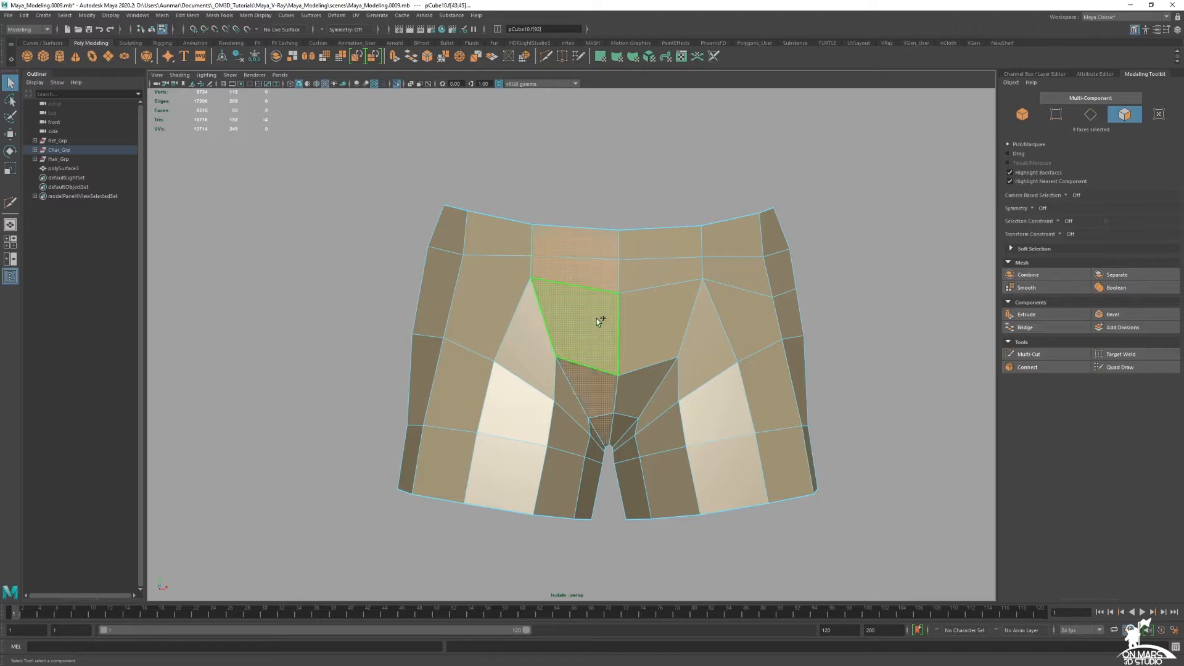
key(Delete)
click(524, 345)
alt+drag(423, 367, 510, 365)
key(Delete)
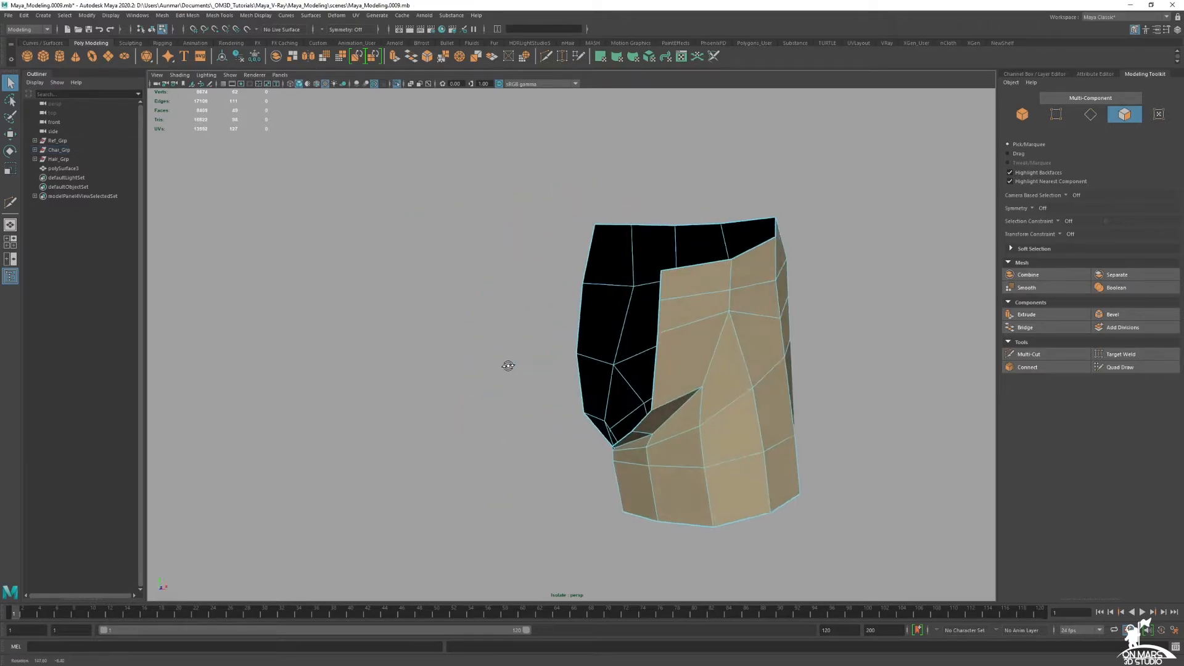
Mirror the remaining half of the shorts across the centre to rebuild the full mesh.
key(F8)
alt+drag(629, 309, 686, 310)
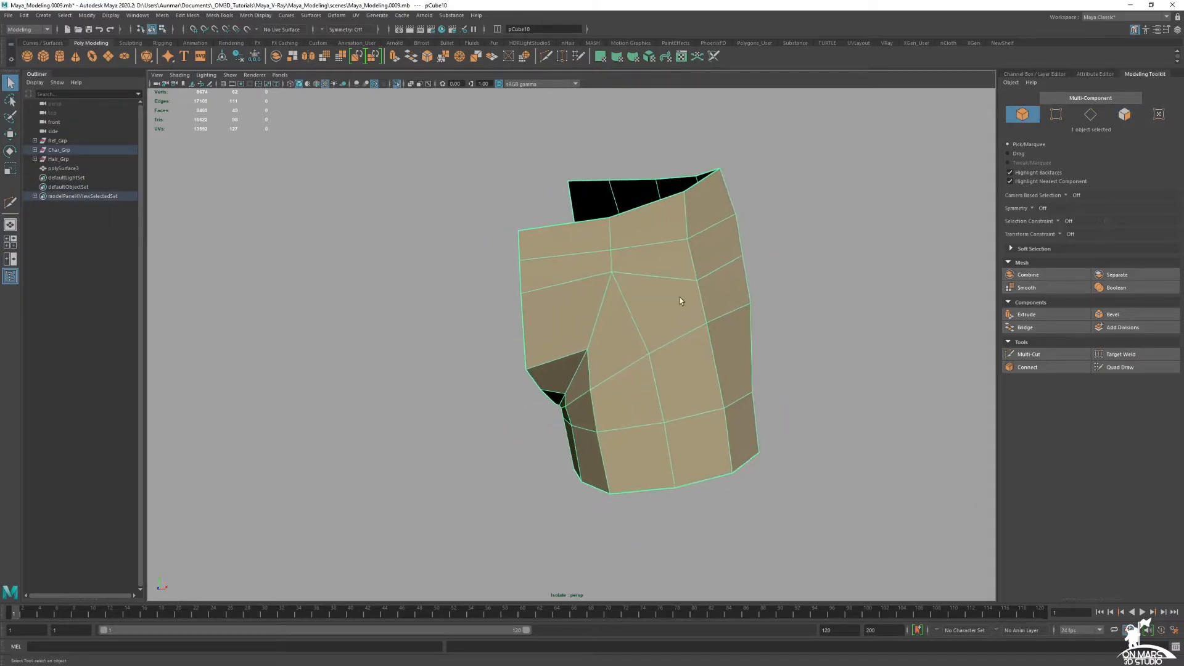
shift+right_click(635, 266)
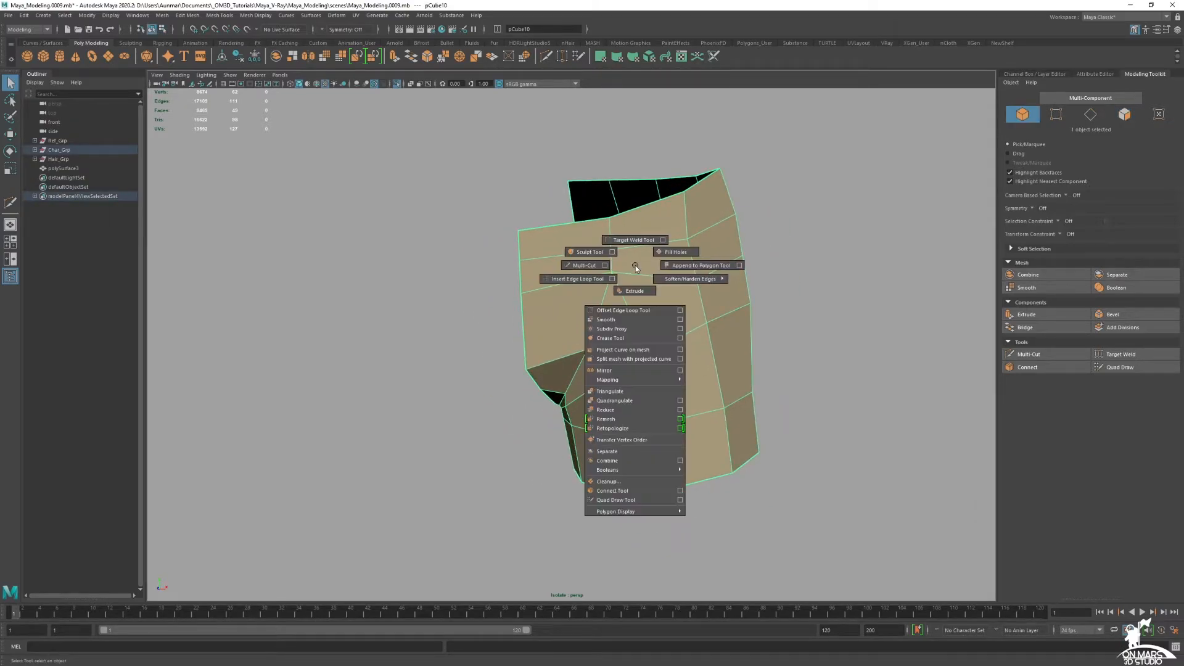
click(634, 370)
alt+drag(644, 375, 698, 270)
Set symmetry to World X and move the front vertex above each leg slightly down and outward.
key(q)
right_drag(698, 269, 668, 270)
key(w)
alt+drag(746, 285, 771, 271)
click(1033, 208)
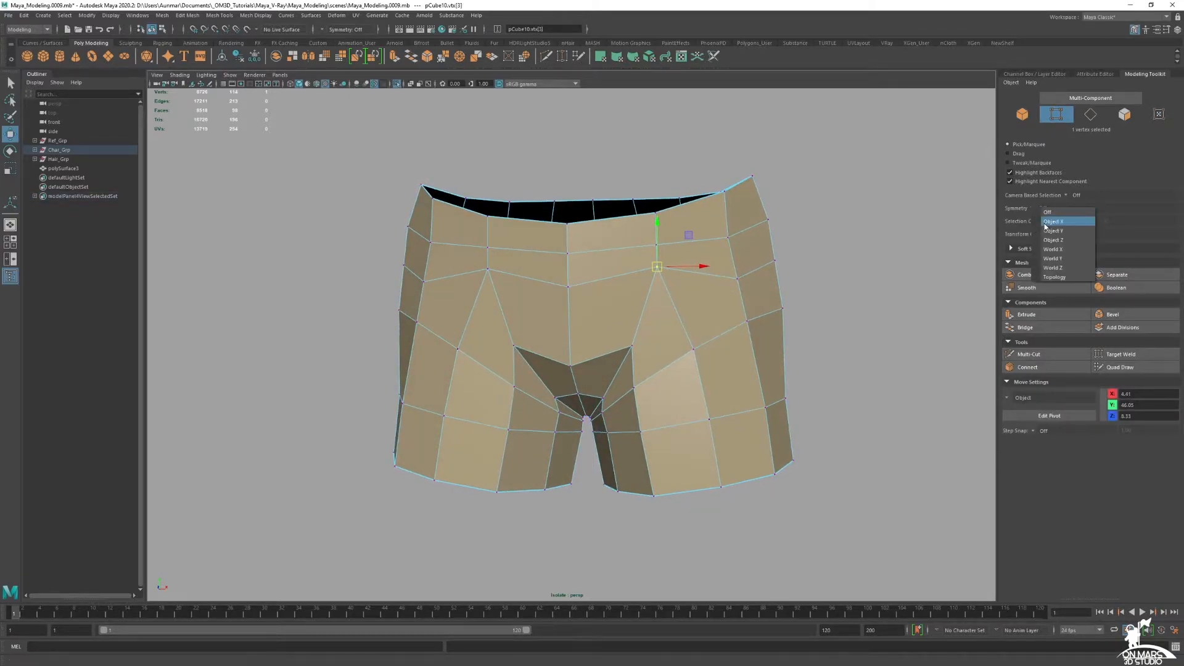
click(1053, 249)
click(673, 288)
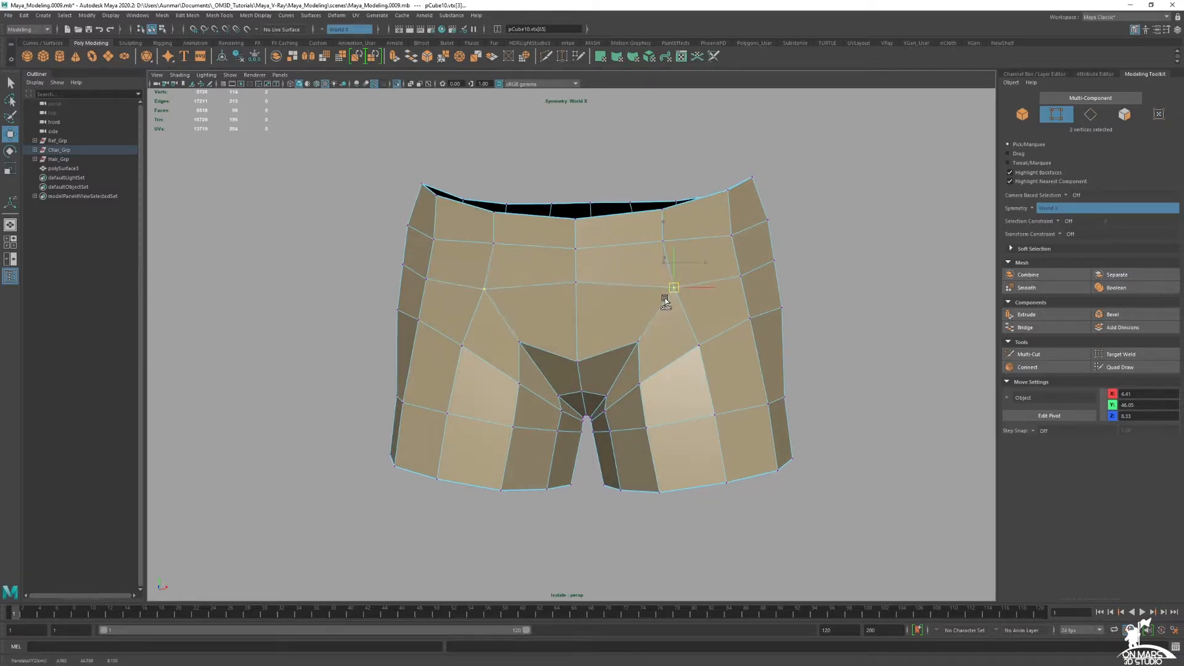
Adjust the vertices around the sides of the hips to even out the edge flow, and undo the last adjustment.
mouse_move(672, 296)
alt+mouse_down()
mouse_move(484, 272)
mouse_move(471, 281)
mouse_move(524, 307)
mouse_move(681, 317)
alt+mouse_up()
shift+click(740, 304)
alt+drag(790, 342, 552, 308)
shift+click(717, 312)
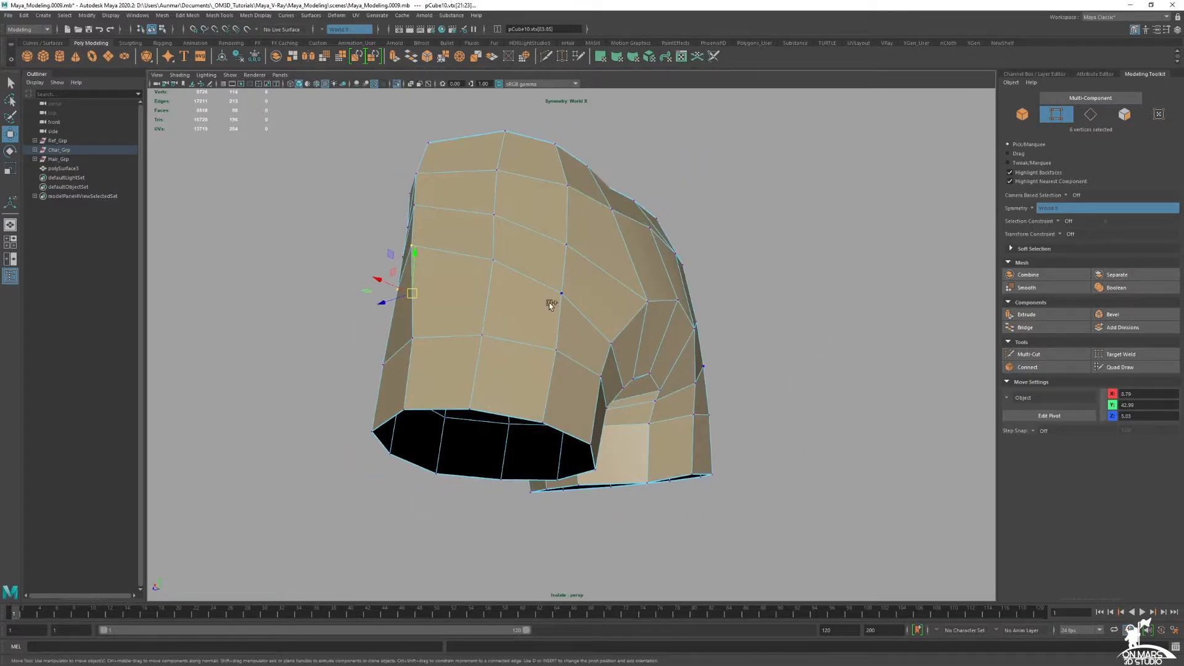
alt+drag(422, 276, 506, 317)
alt+drag(506, 317, 581, 291)
key(ctrl+z)
Lengthen the shorts in the front view by moving both leg-opening edge loops down to the sketched hem line.
key(space)
key(space)
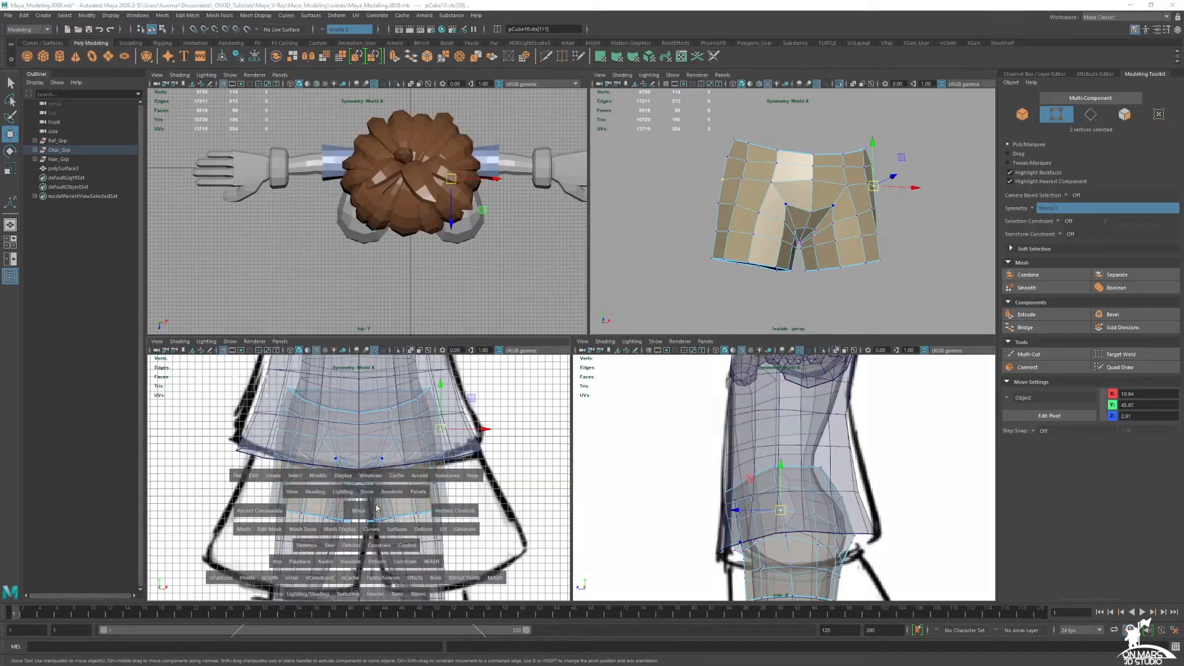
right_drag(714, 369, 714, 346)
key(q)
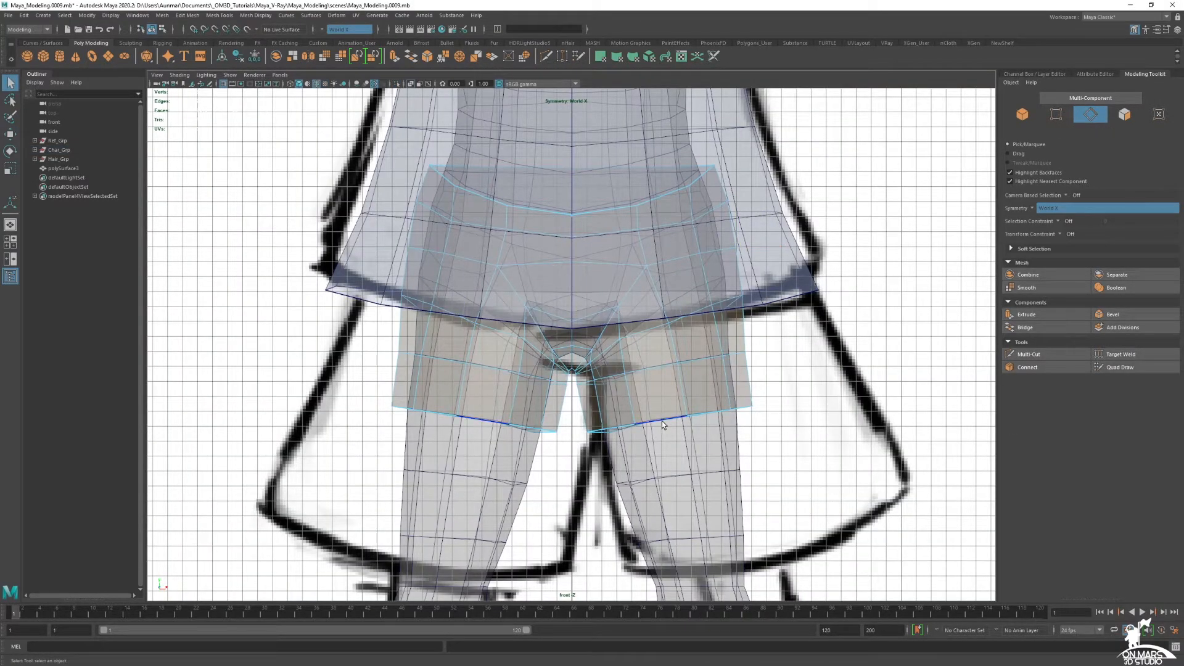
double_click(661, 421)
key(w)
scroll(689, 449, down, 1)
alt+middle_drag(688, 449, 647, 364)
drag(635, 336, 653, 470)
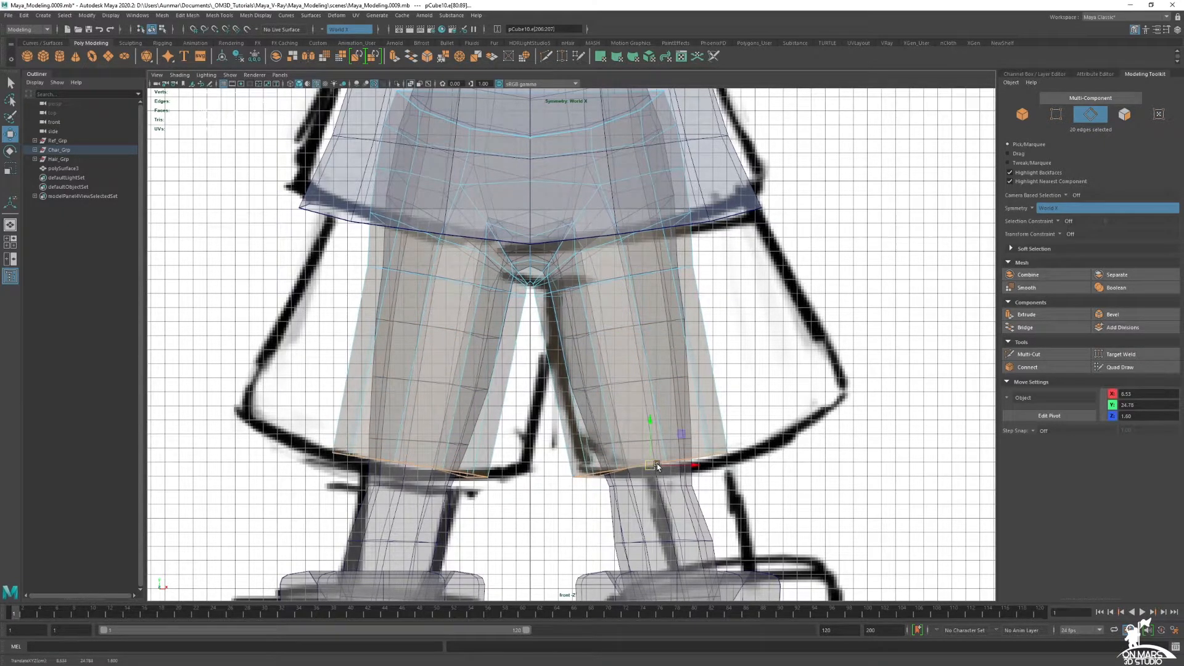
Try flaring both leg-opening edge loops sideways and inspect the shape in perspective.
drag(820, 464, 869, 469)
key(space)
key(space)
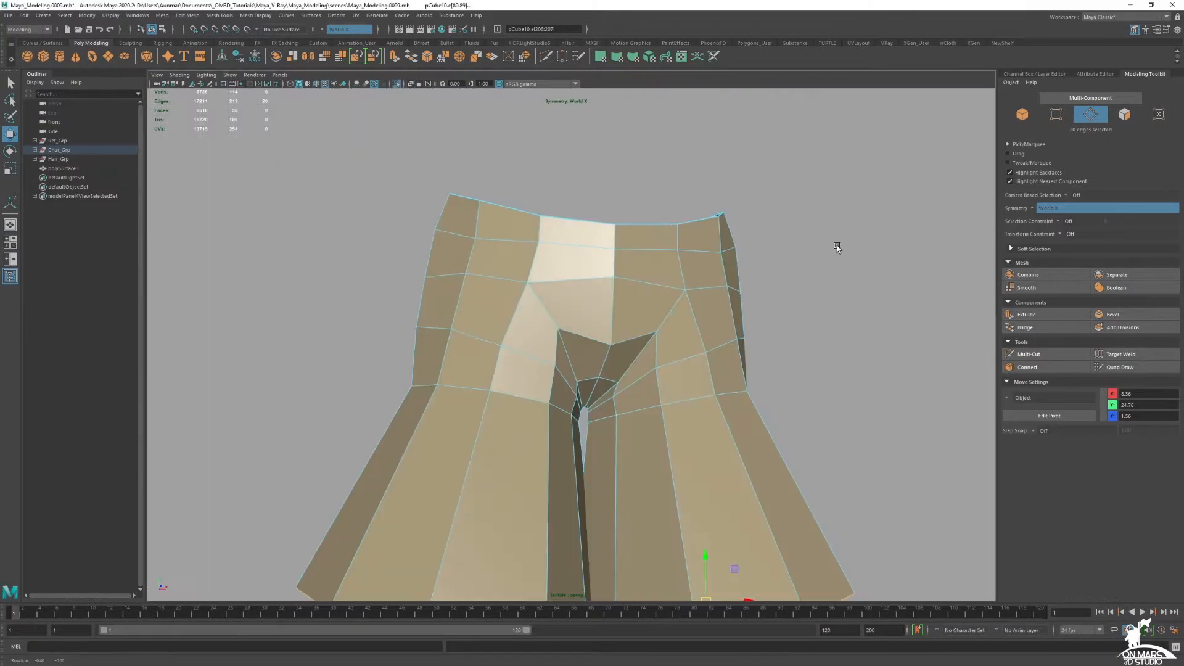
alt+middle_drag(722, 442, 753, 279)
alt+drag(754, 280, 685, 244)
alt+drag(619, 327, 685, 387)
key(space)
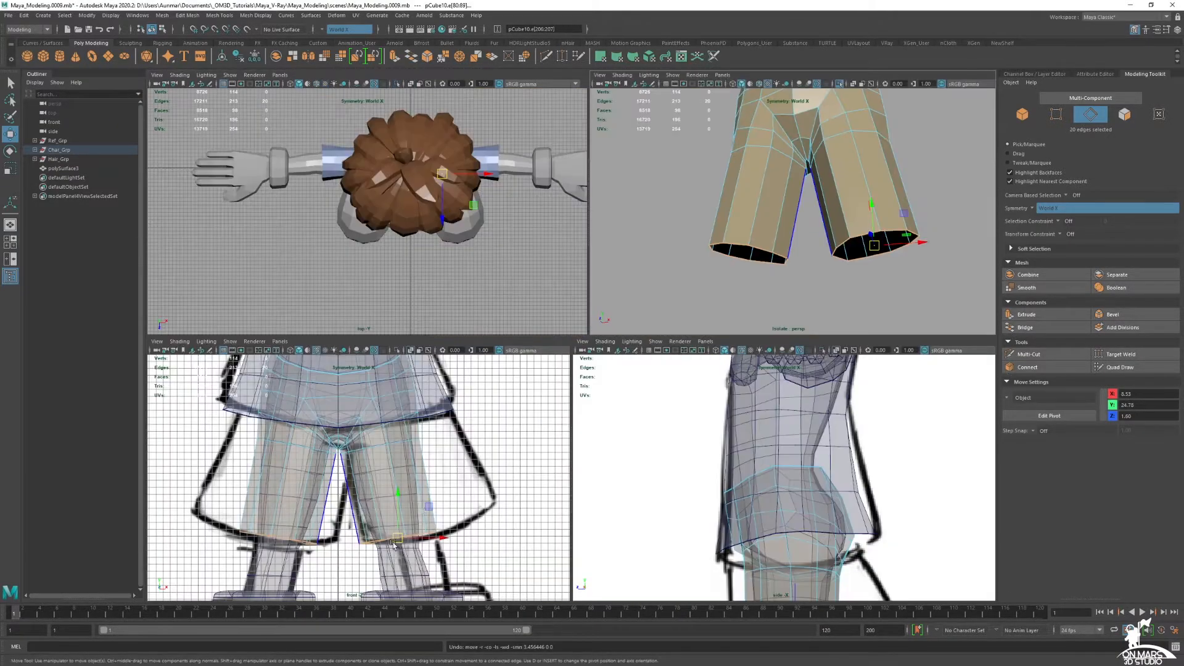
Widen the leg-opening edge loops toward the sketched outline in the front view and select the upper-thigh edge loops for adjustment.
key(space)
scroll(673, 320, up, 3)
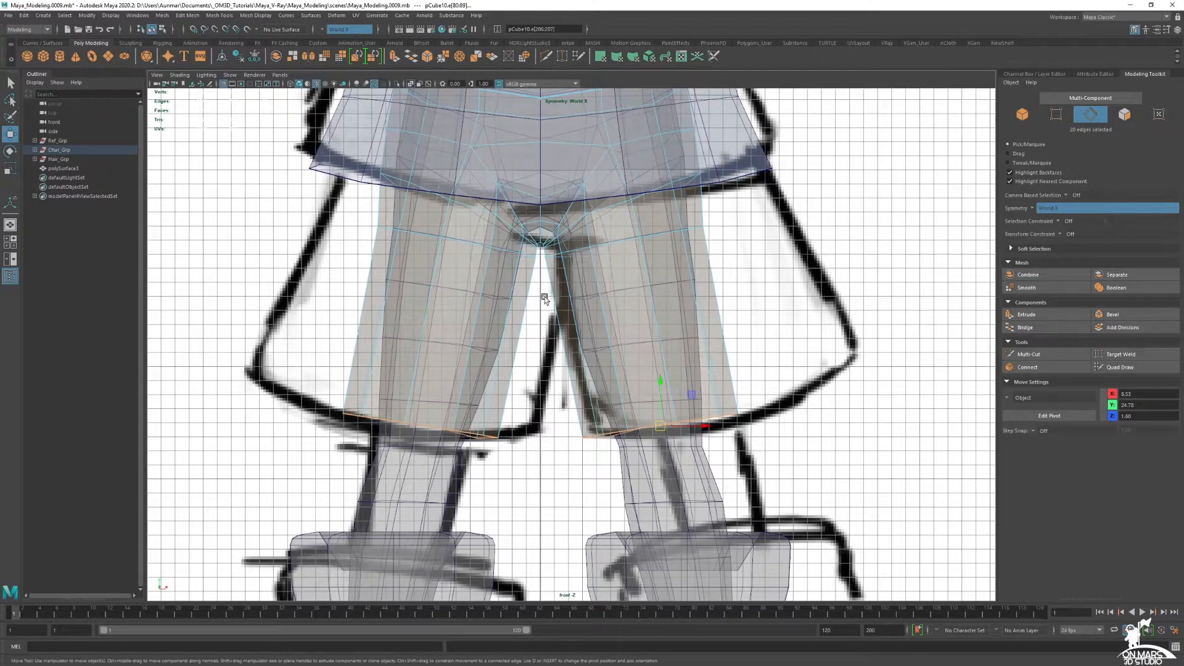
middle_drag(740, 437, 815, 440)
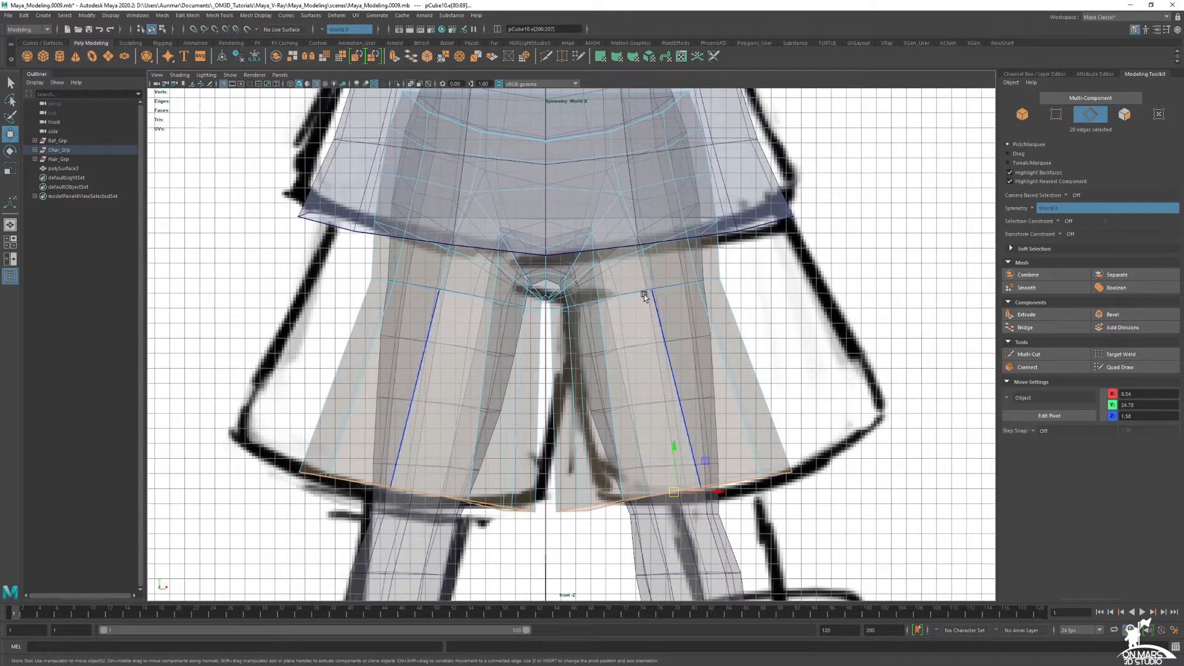
double_click(626, 295)
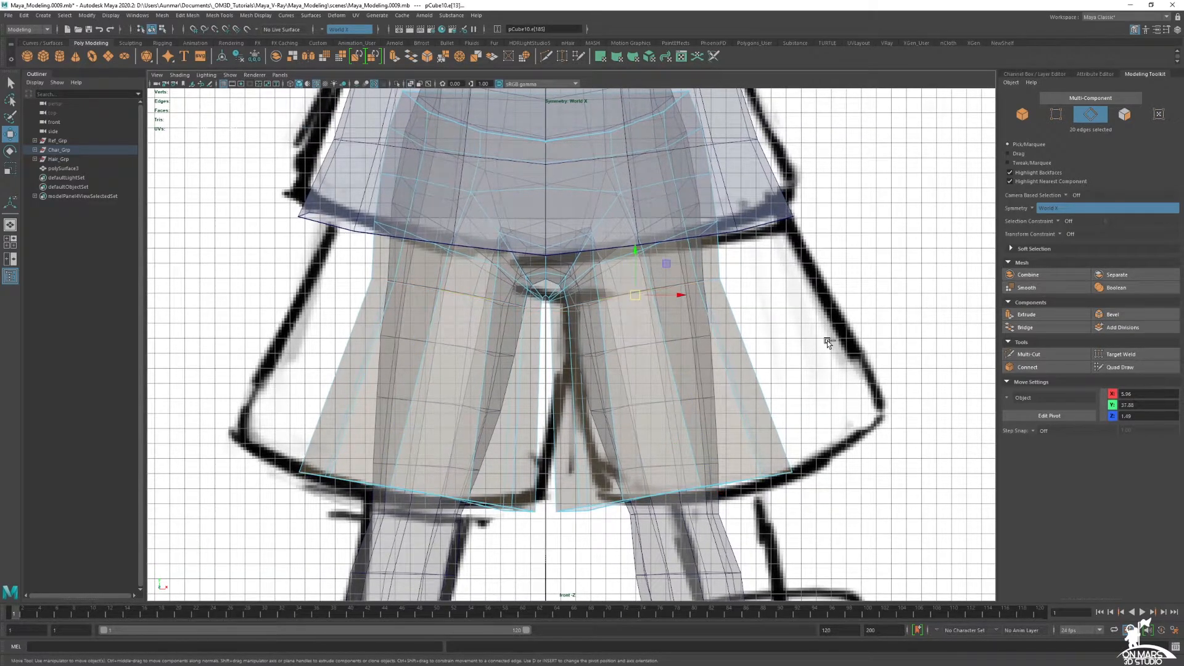
middle_drag(834, 340, 830, 341)
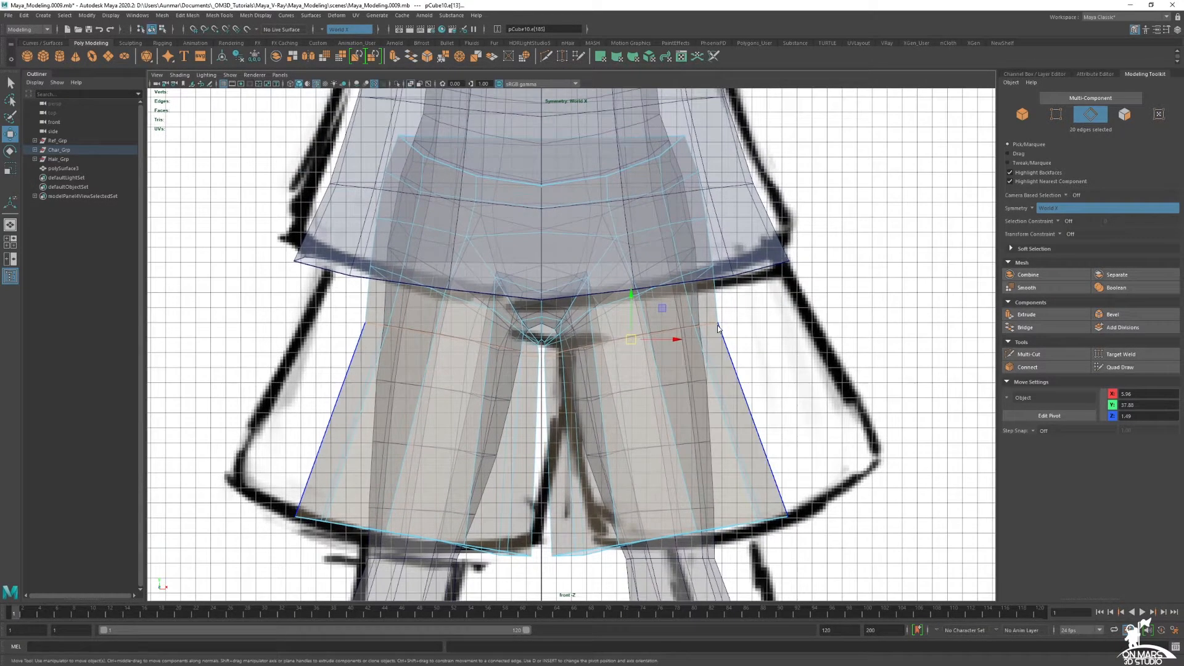
Reposition the outer thigh and hip vertices row by row in the front view to smooth the flare of the legs.
key(F9)
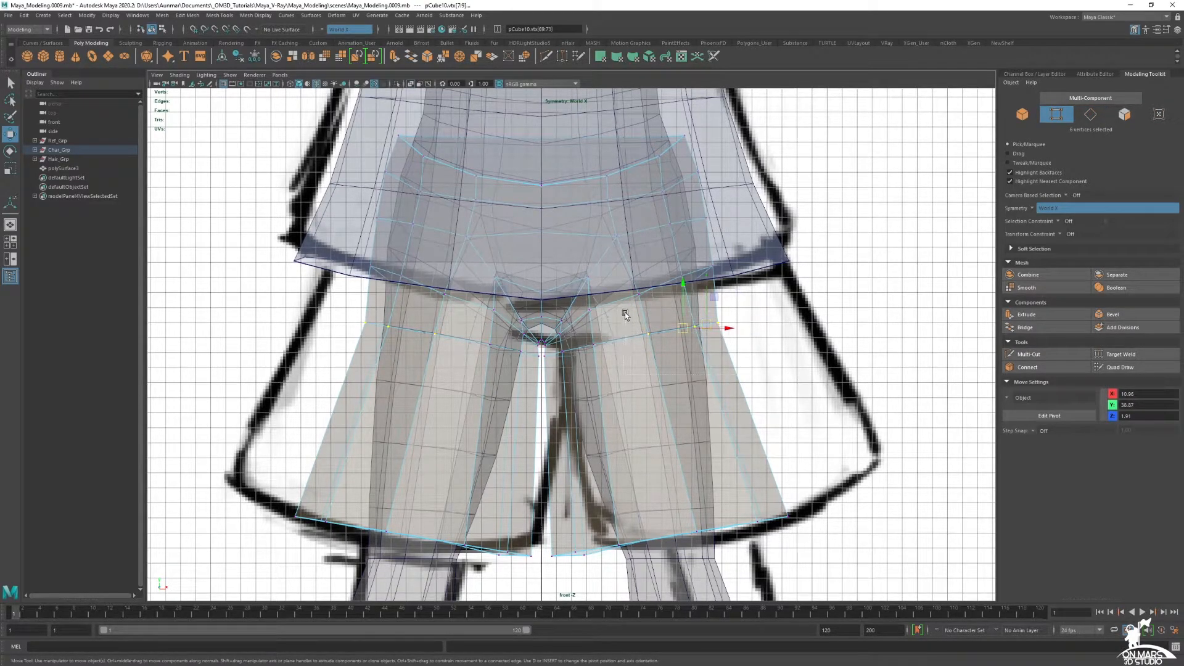
ctrl+middle_drag(861, 383, 869, 379)
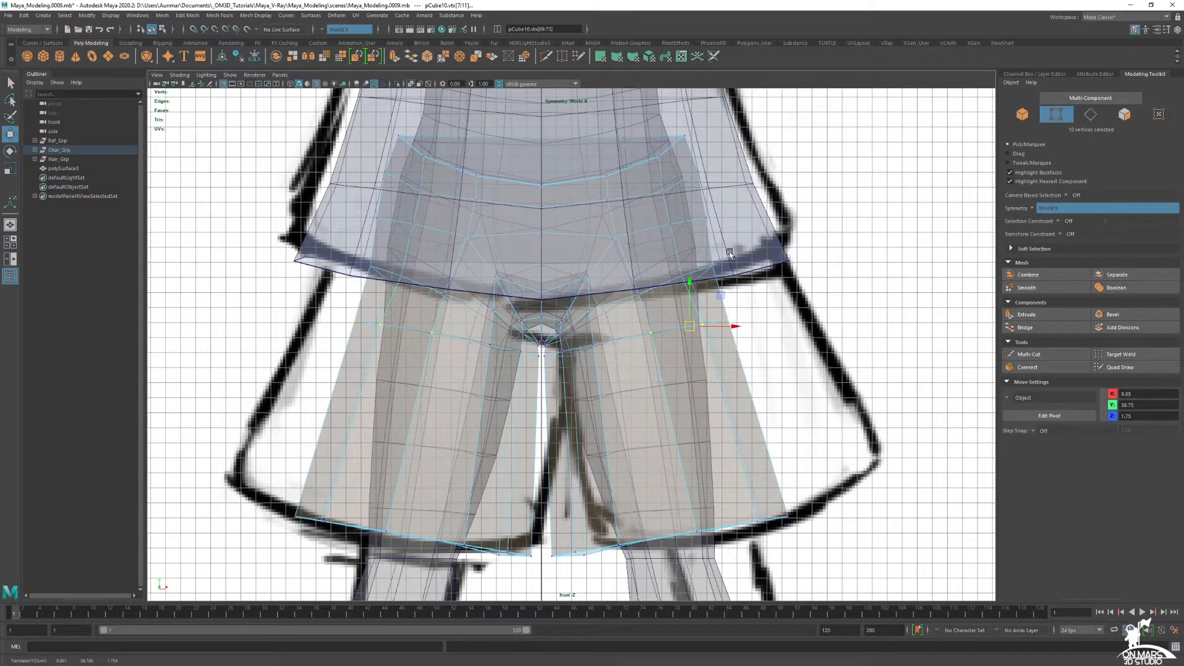
drag(617, 308, 728, 229)
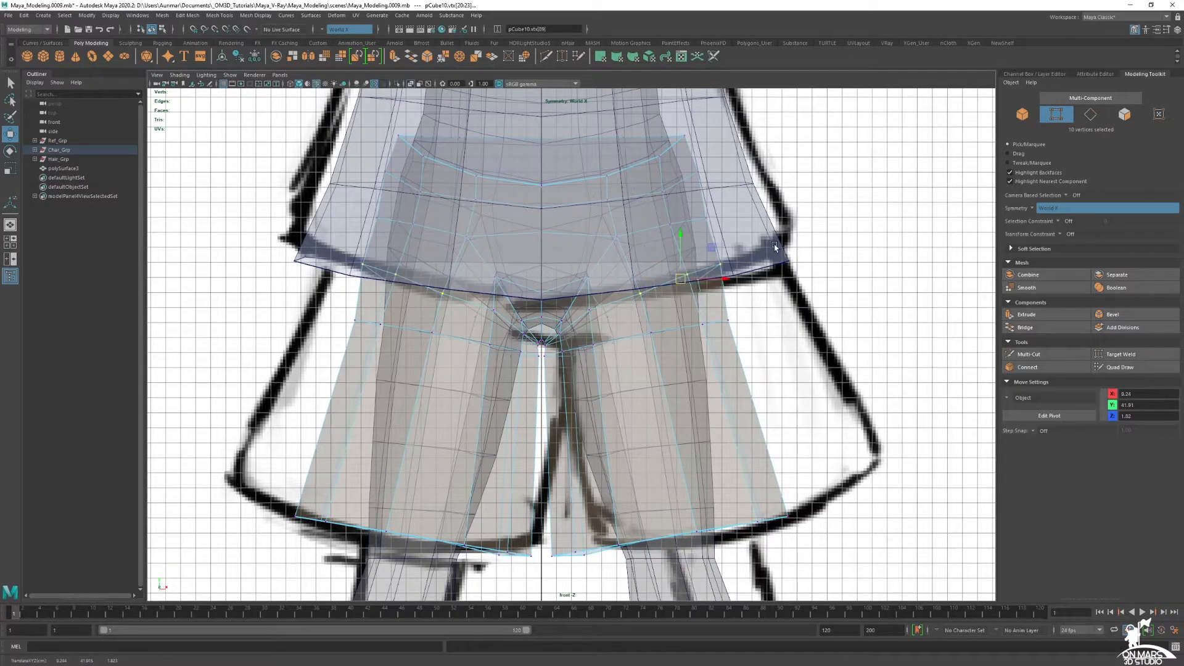
drag(582, 212, 854, 262)
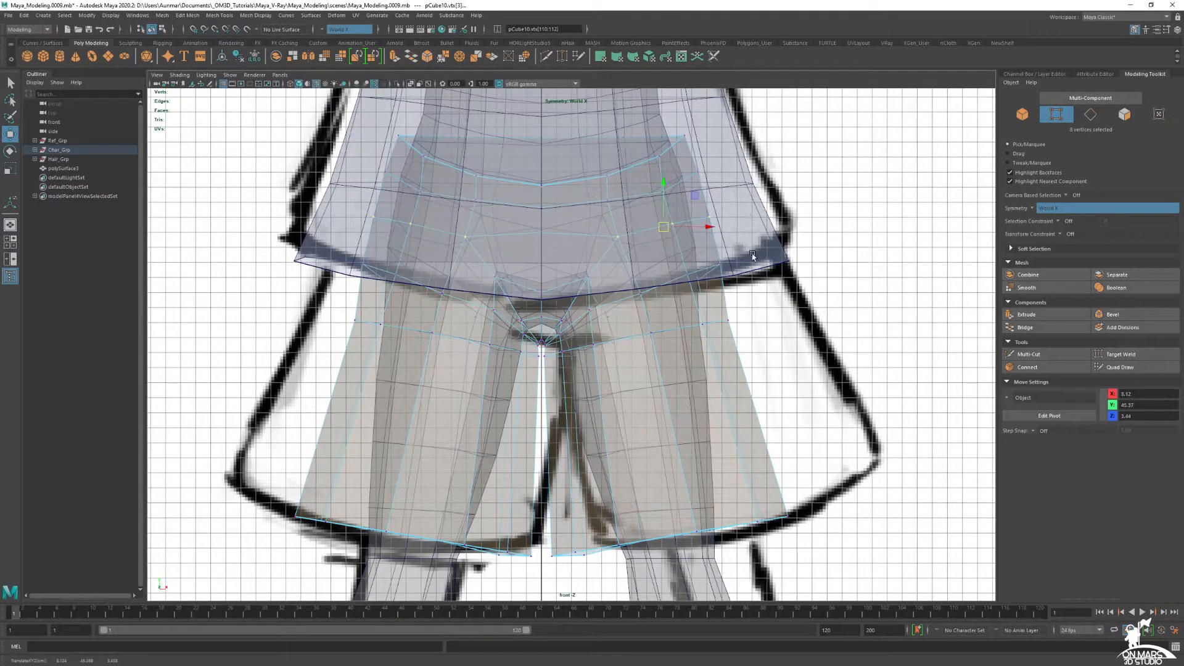
alt+middle_drag(751, 241, 746, 302)
Turn off isolation in the perspective view to show the whole character, and hide the blue shirt.
key(space)
key(space)
alt+drag(890, 198, 751, 267)
alt+middle_drag(751, 267, 800, 437)
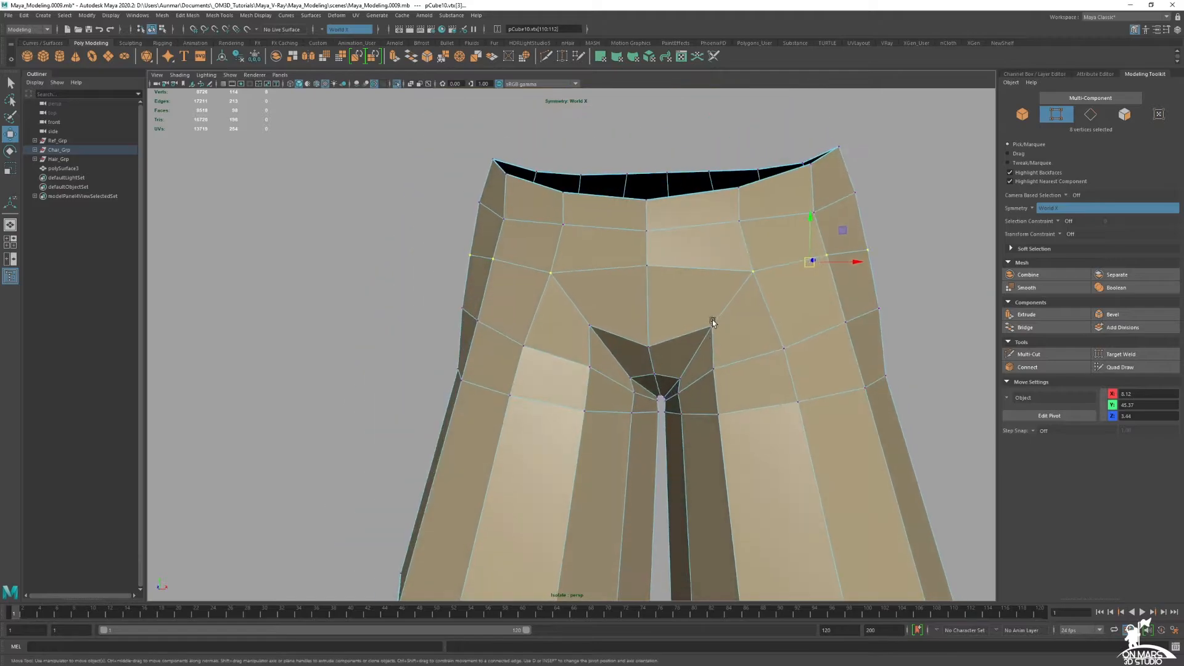
alt+middle_drag(712, 325, 701, 395)
right_drag(652, 290, 650, 245)
key(ctrl+1)
alt+drag(683, 271, 674, 185)
right_drag(672, 185, 715, 161)
key(q)
click(807, 225)
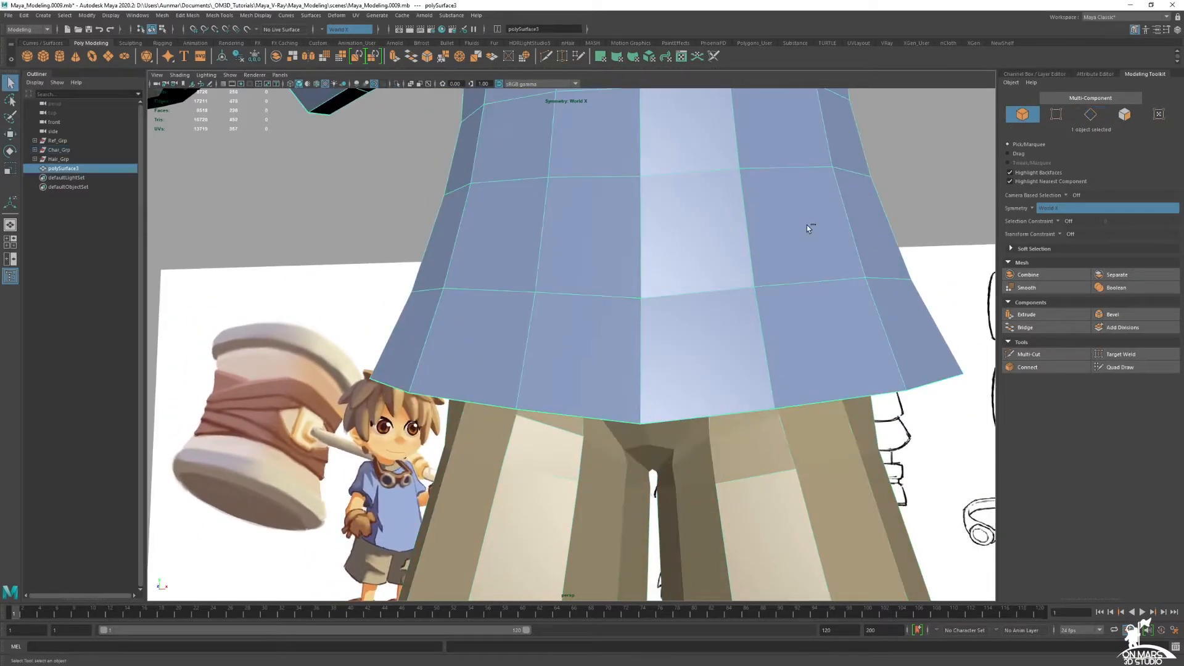
key(ctrl+h)
Frame the shorts and pull their waist edge loop in closer to the torso.
click(787, 317)
key(f)
right_drag(775, 347, 774, 322)
double_click(716, 319)
key(w)
alt+drag(716, 320, 868, 394)
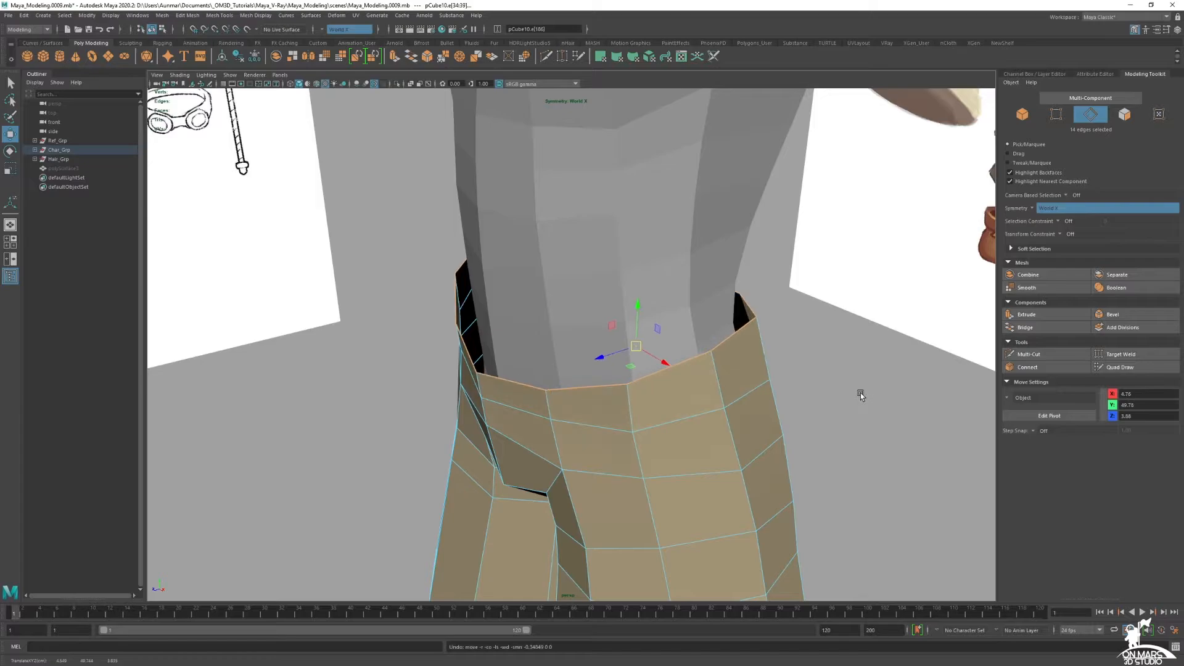
middle_drag(864, 391, 853, 392)
alt+drag(839, 391, 793, 344)
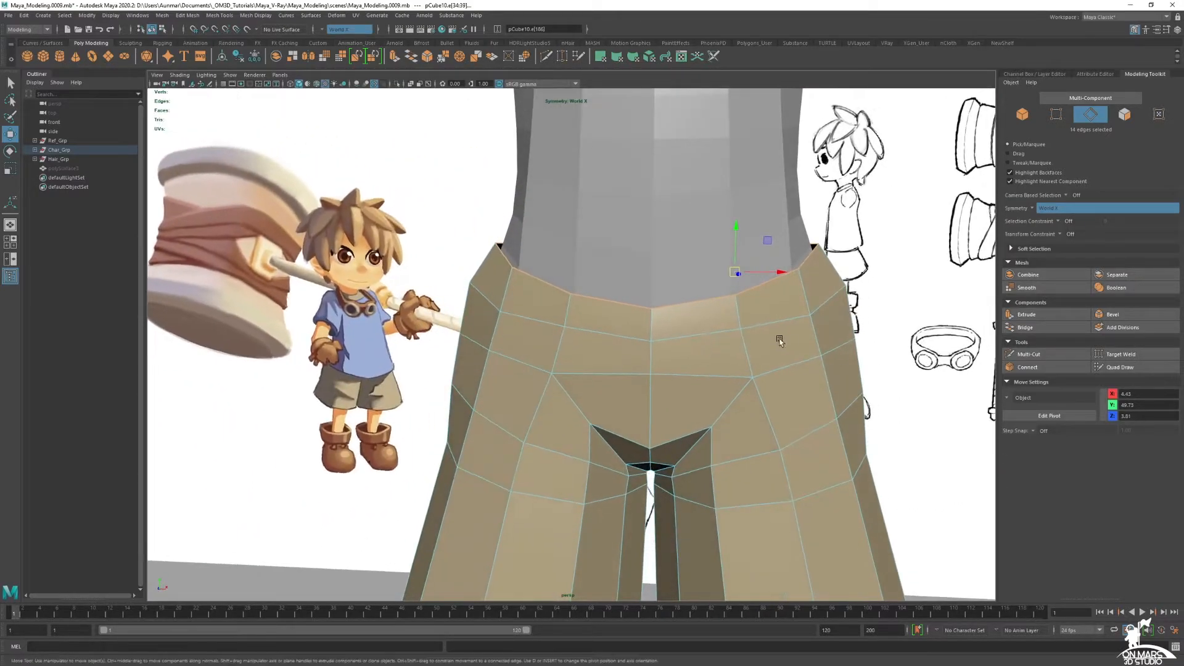
Adjust the horizontal edge loops below the waist to round out the shorts around the hips.
middle_drag(761, 330, 936, 384)
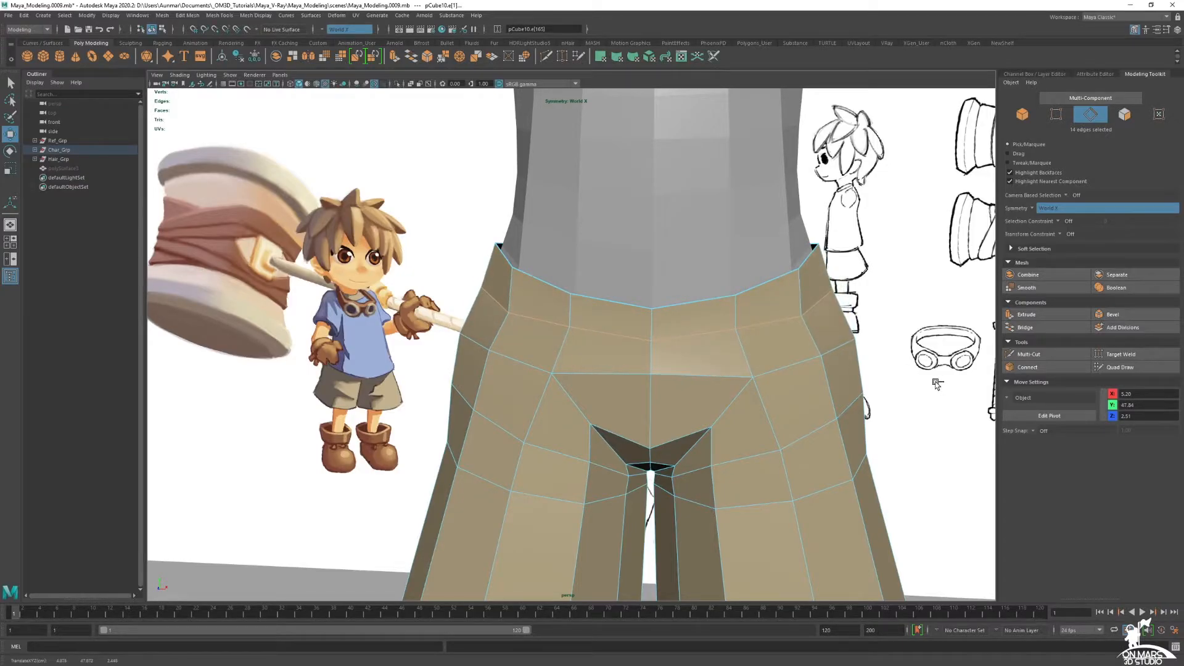
alt+drag(937, 384, 794, 320)
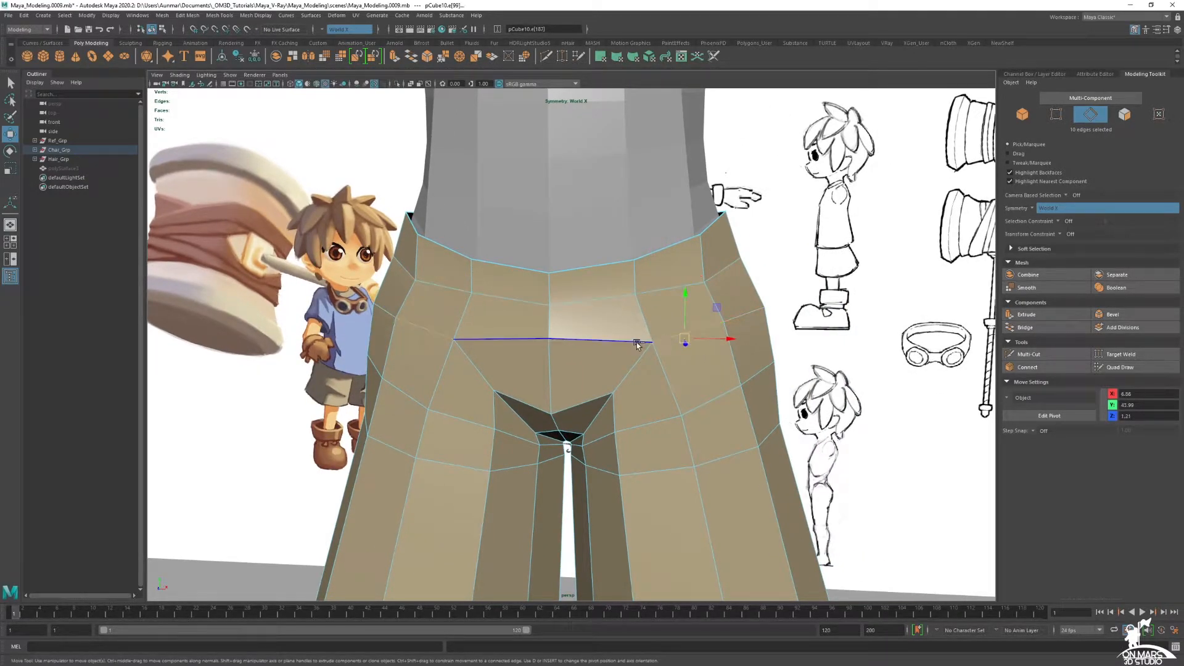
alt+drag(661, 344, 739, 381)
middle_drag(739, 381, 740, 379)
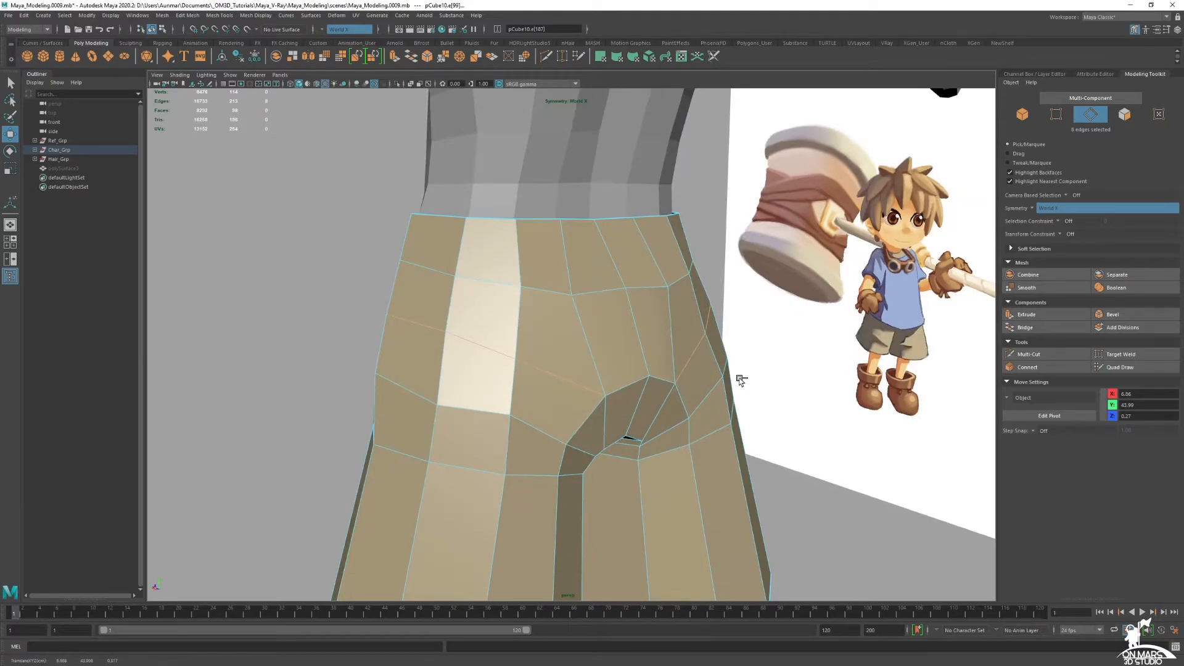
alt+drag(737, 377, 645, 369)
click(662, 325)
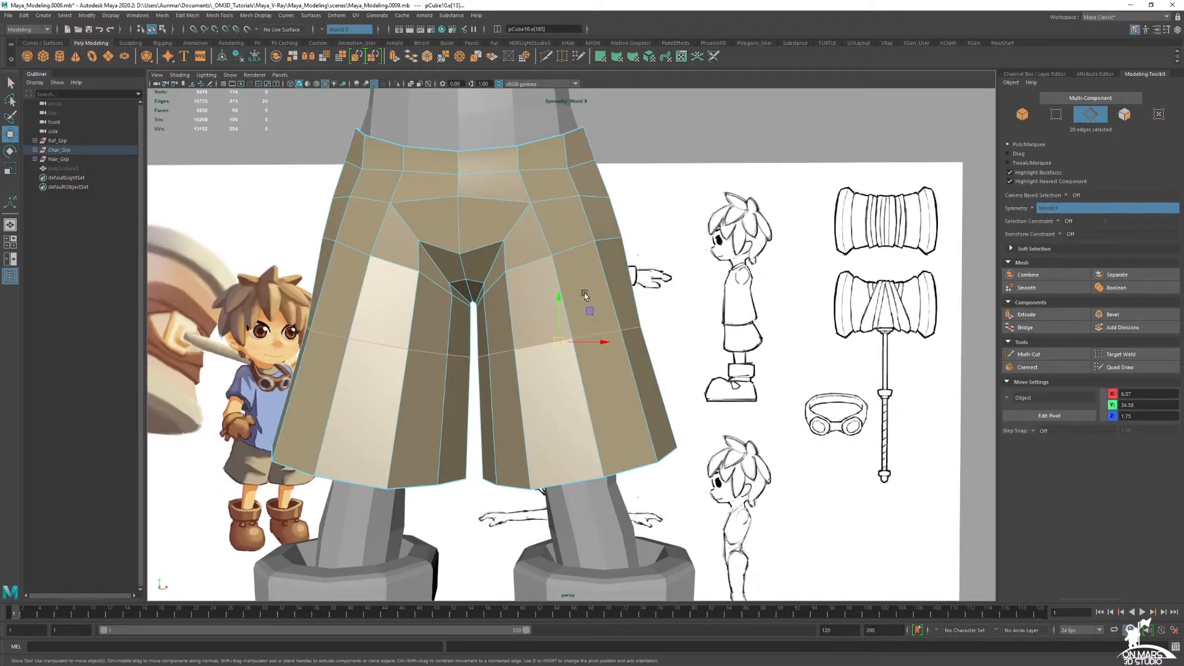
Move the outer hip and upper-thigh vertices outward in the front view to follow the sketched side of the shorts.
key(F9)
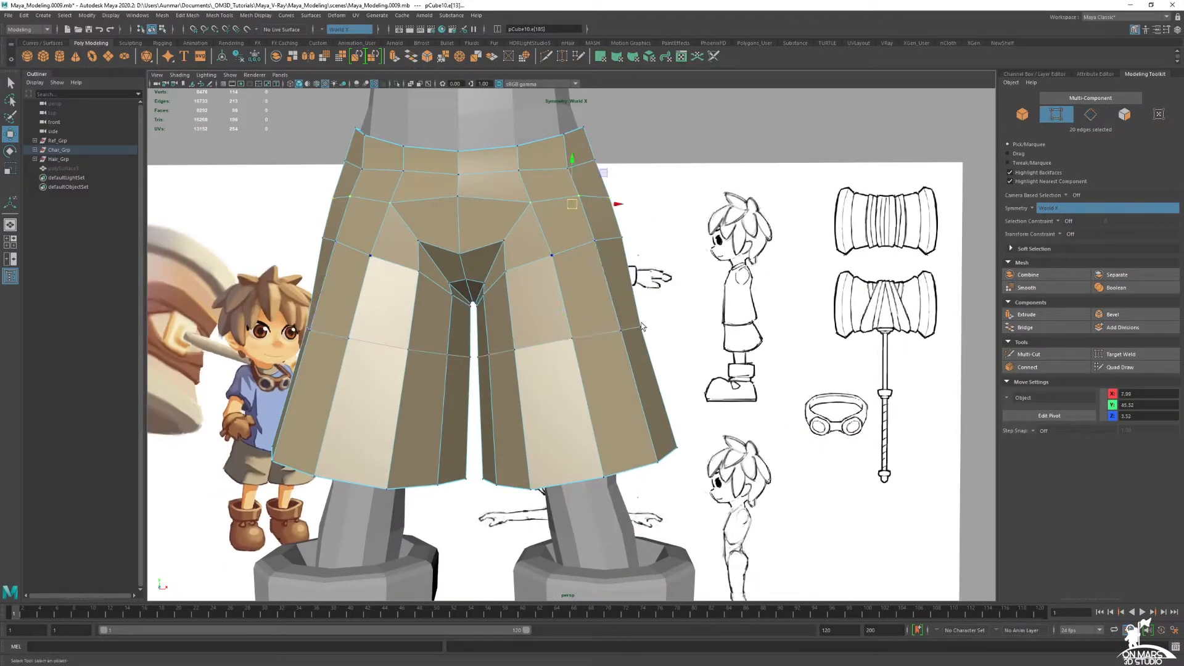
key(q)
scroll(469, 309, up, 3)
key(space)
key(space)
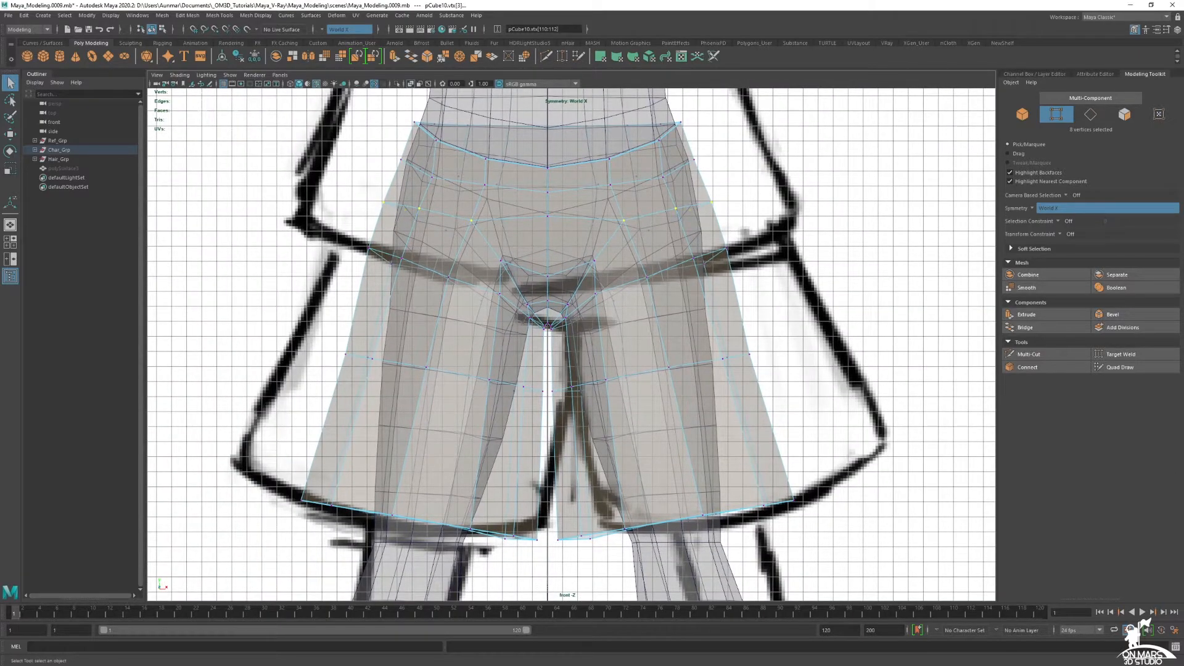
alt+middle_drag(861, 291, 843, 294)
key(alt+x)
key(alt+x)
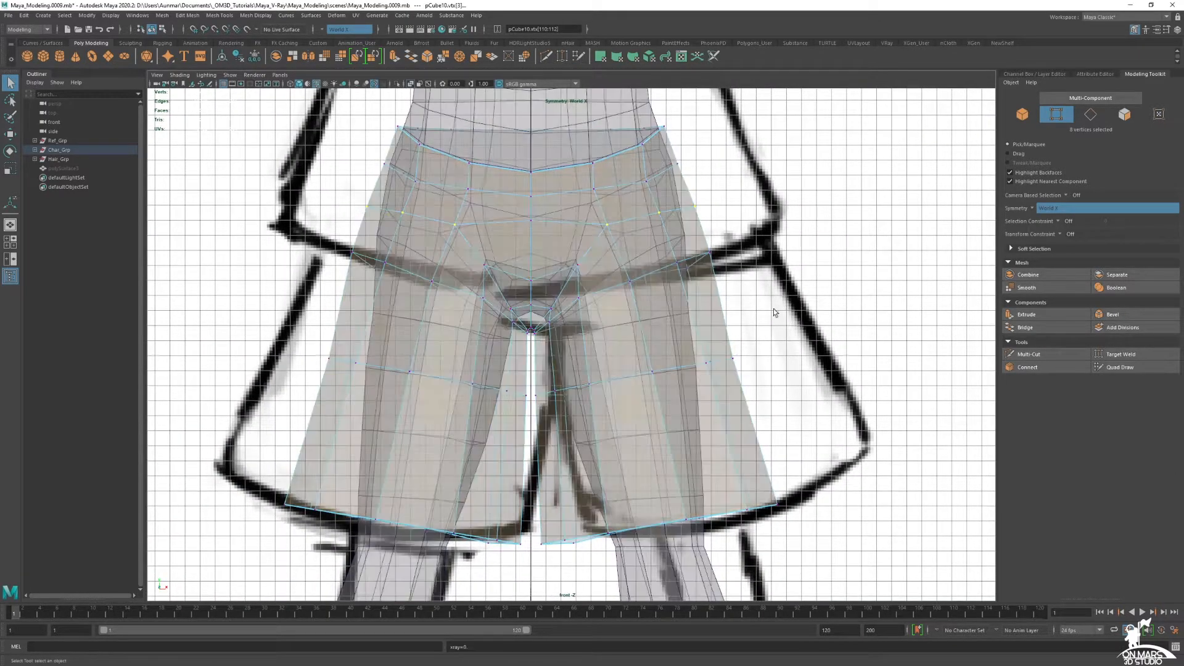
key(w)
drag(653, 242, 728, 263)
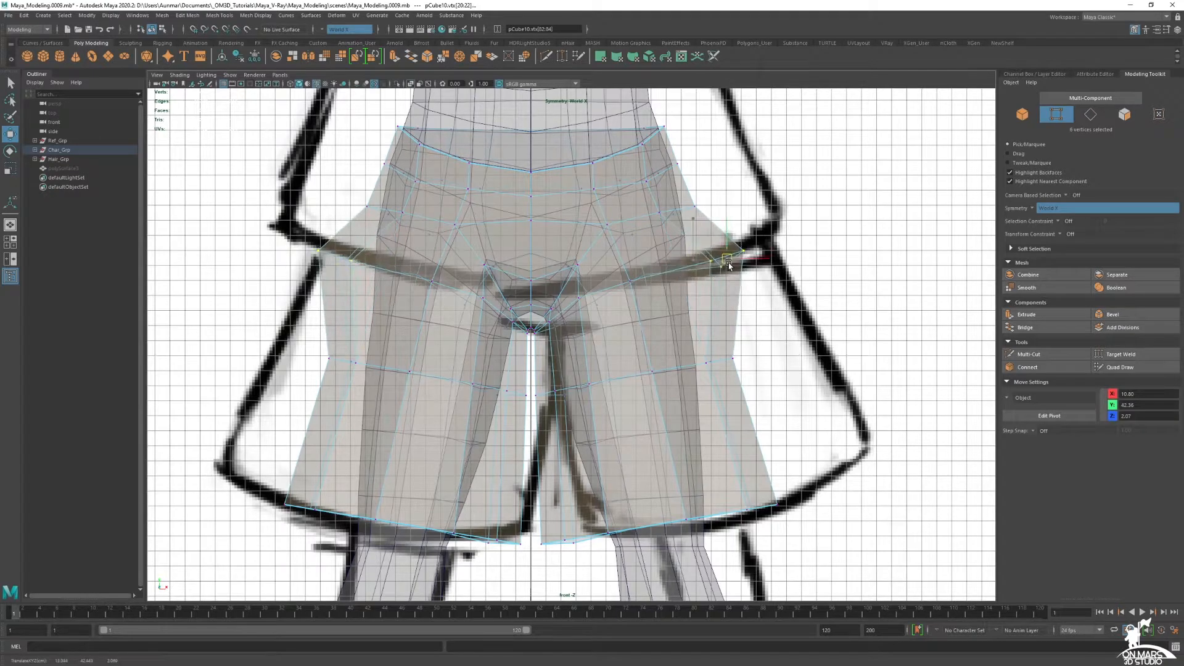
drag(671, 217, 668, 173)
Pull the outer mid-thigh vertices and hem corners out to the flared outline of the reference sketch.
middle_drag(699, 356, 775, 345)
drag(765, 510, 861, 458)
alt+middle_drag(719, 430, 773, 381)
key(alt+x)
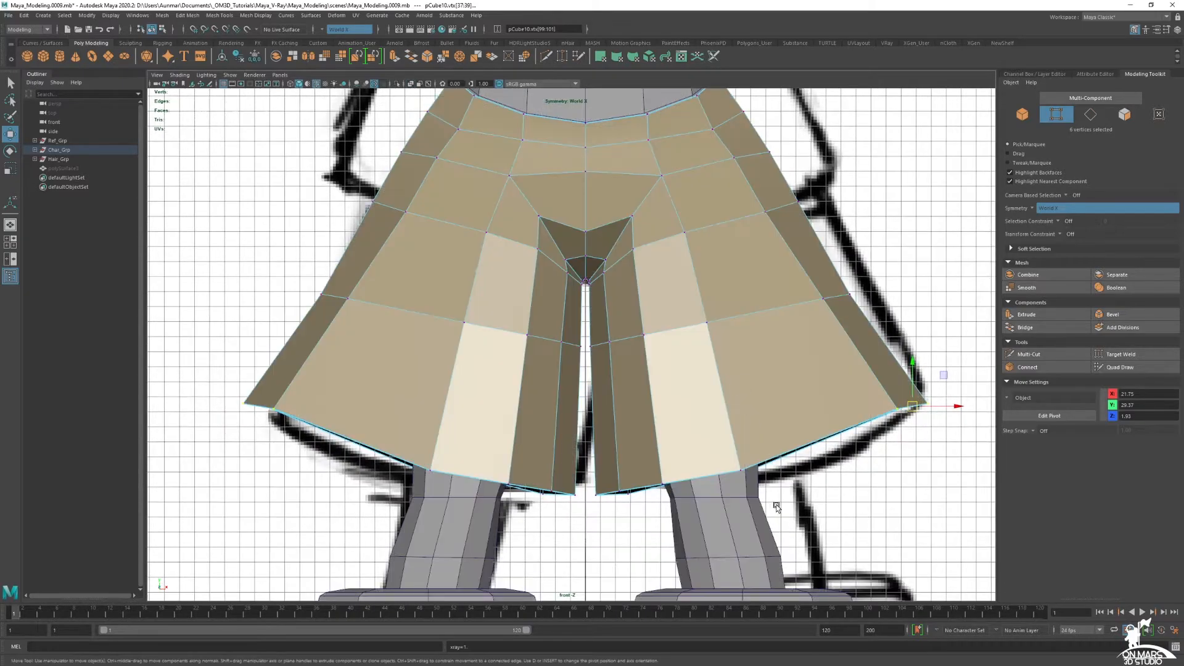
key(alt+x)
Reposition the front hem and inner-leg vertices in the front view to follow the sketched hemline and gap between the legs.
drag(740, 458, 778, 465)
drag(650, 512, 633, 489)
alt+middle_drag(668, 370, 669, 420)
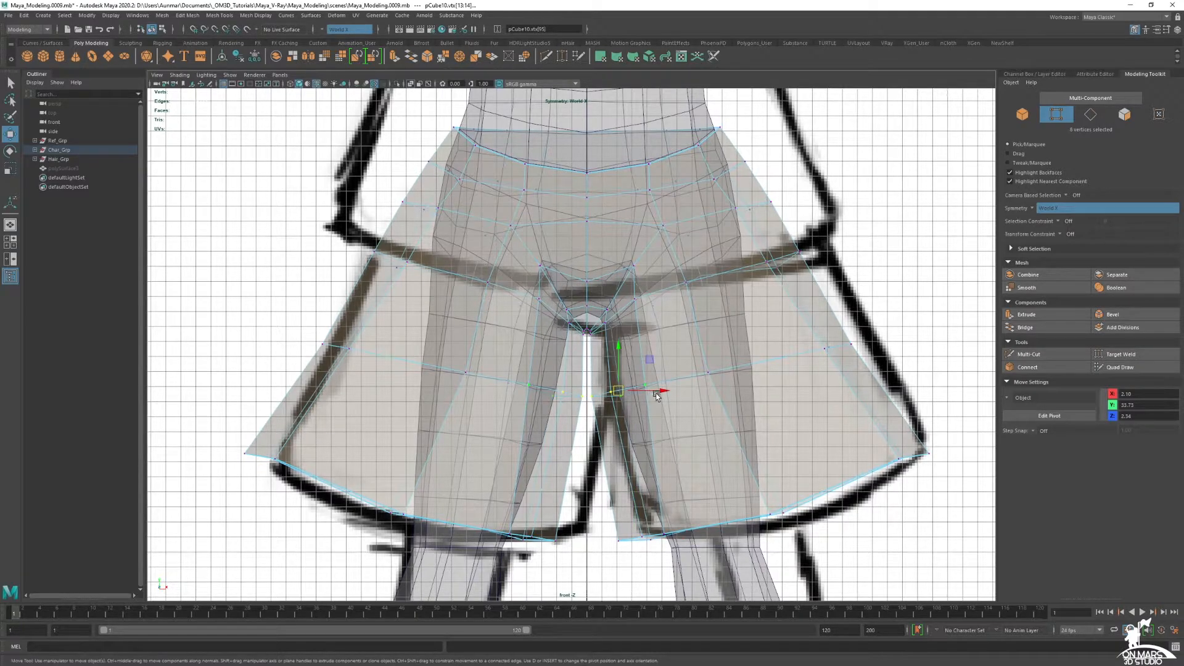
drag(646, 392, 656, 394)
alt+middle_drag(650, 336, 658, 347)
scroll(532, 309, up, 3)
scroll(594, 341, up, 4)
Try to adjust a vertex near the crotch of the shorts in the perspective view.
key(space)
key(space)
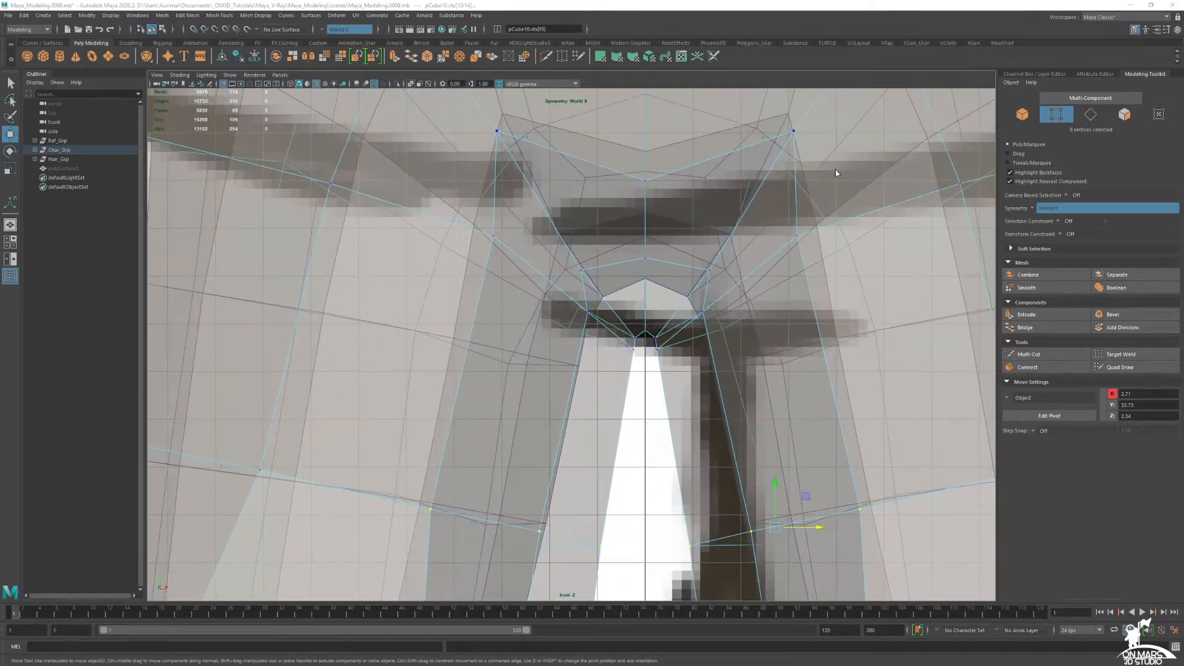
scroll(642, 273, down, 3)
alt+drag(642, 274, 554, 285)
scroll(591, 283, up, 2)
key(q)
right_drag(503, 420, 501, 389)
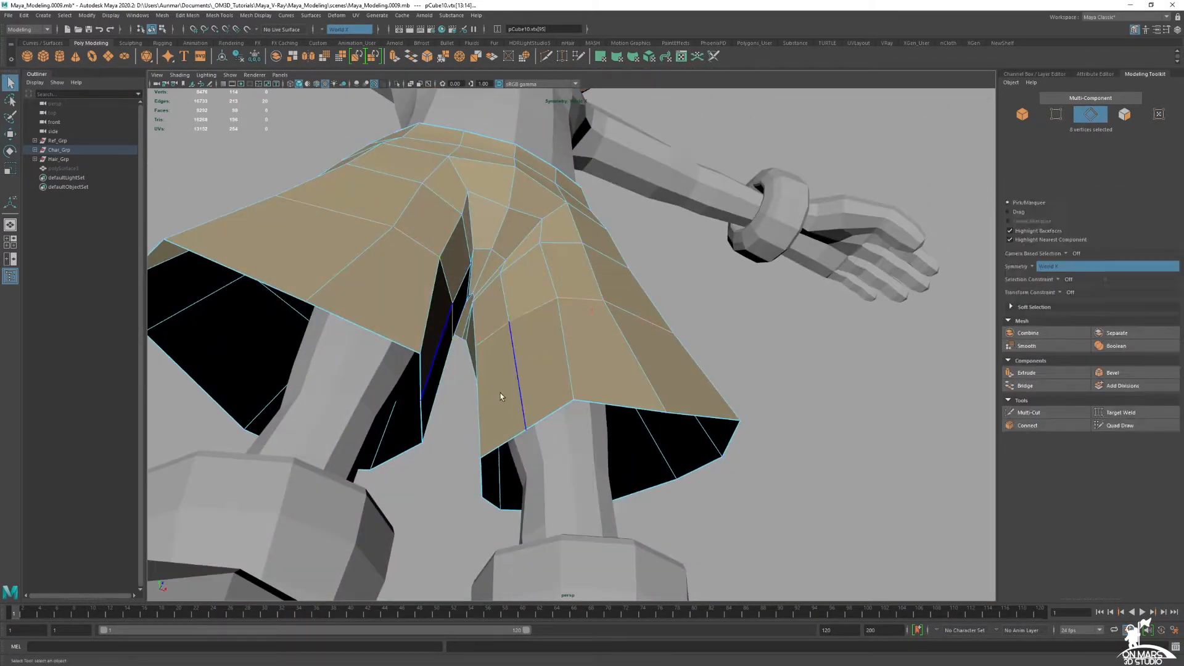
click(489, 396)
alt+drag(489, 395, 621, 355)
shift+click(583, 364)
right_drag(625, 258, 589, 262)
alt+drag(620, 269, 666, 302)
alt+right_drag(598, 284, 620, 288)
key(w)
drag(534, 317, 538, 313)
key(ctrl+z)
Move the front crotch-corner vertex and its neighbour to even out the faces above the leg opening.
click(531, 262)
alt+drag(538, 262, 449, 278)
alt+drag(549, 343, 578, 269)
shift+middle_drag(580, 269, 566, 285)
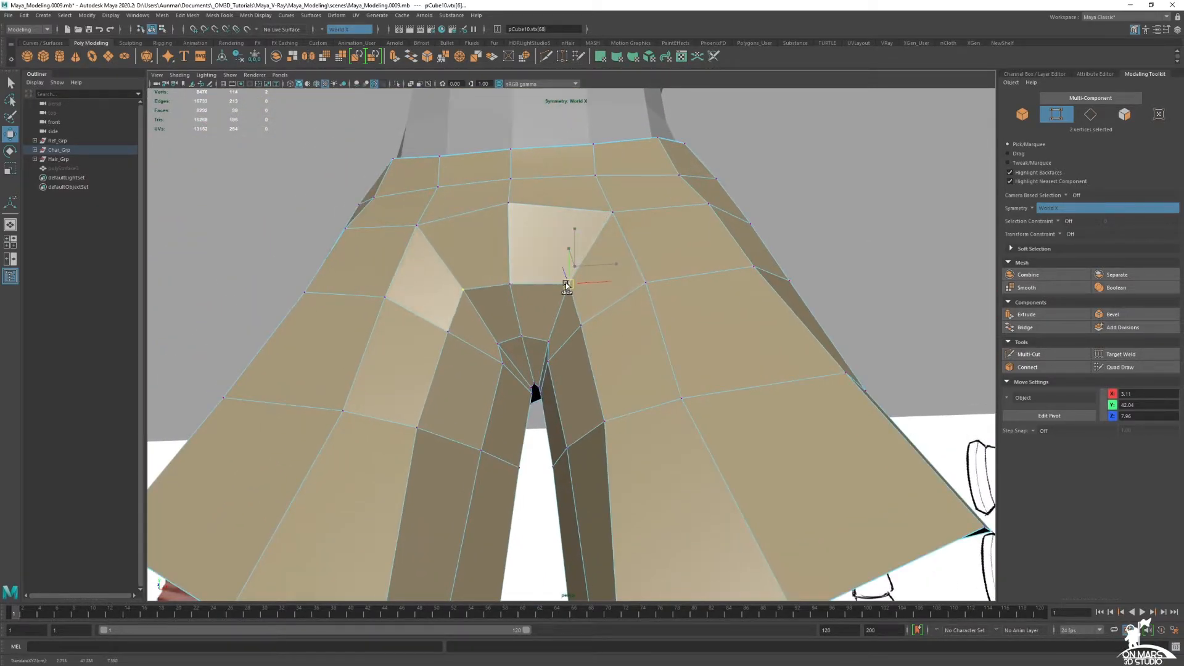
alt+drag(571, 285, 585, 330)
click(635, 237)
ctrl+shift+drag(635, 237, 618, 242)
Adjust the depth of the upper and middle vertices on the front of the thigh to round out the leg.
alt+drag(629, 265, 720, 299)
shift+middle_drag(720, 298, 722, 300)
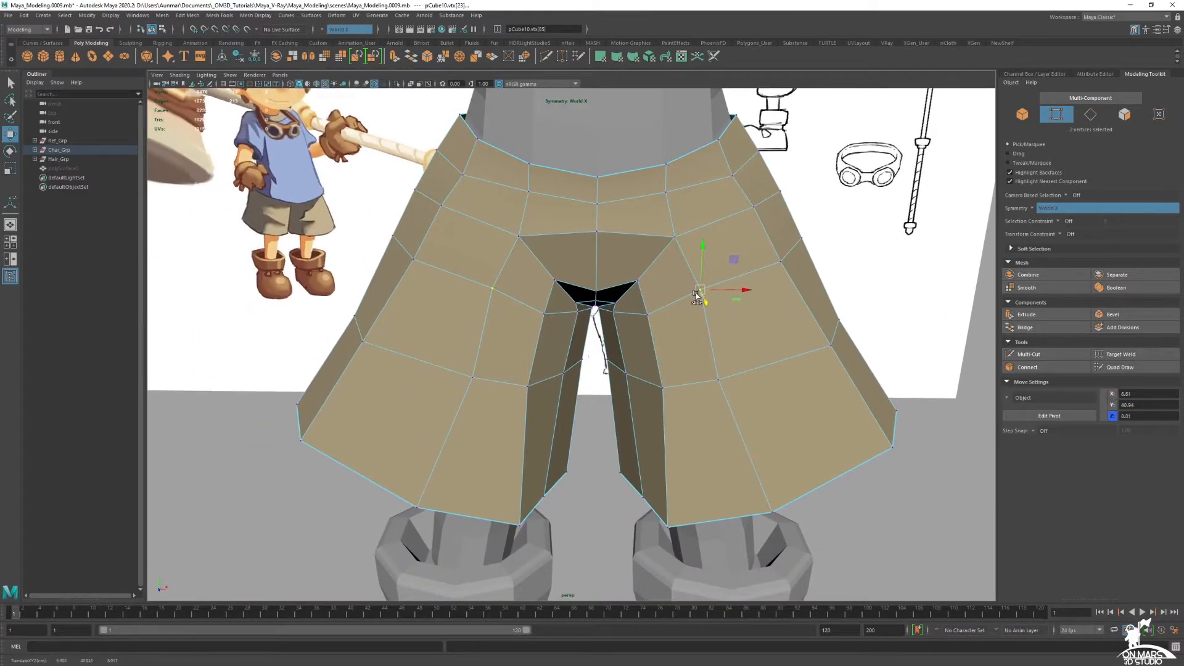
click(731, 391)
shift+middle_drag(730, 391, 727, 390)
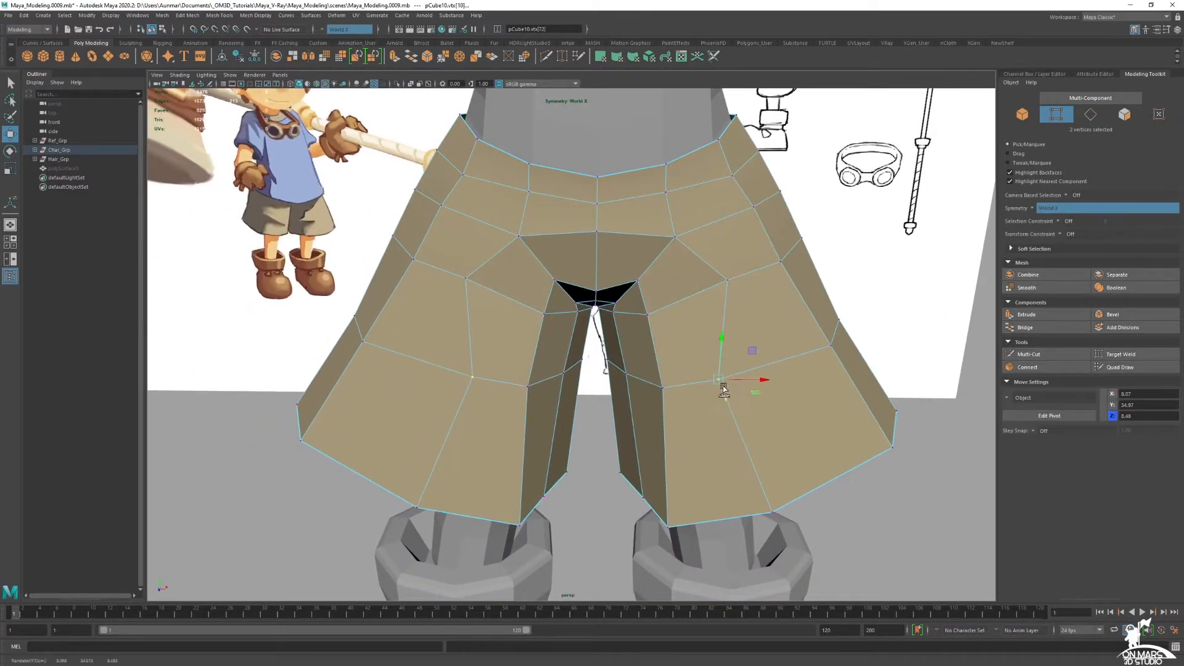
Reposition the hem, mid-thigh and hip vertices around the side of the leg to smooth its flare.
alt+drag(743, 383, 669, 290)
click(747, 457)
ctrl+shift+drag(746, 458, 765, 451)
shift+middle_drag(764, 451, 686, 473)
click(624, 341)
shift+middle_drag(624, 341, 650, 332)
click(607, 258)
ctrl+shift+middle_drag(608, 263, 622, 257)
Adjust the thigh vertices on the back of the shorts to even out the spacing of the rear faces.
alt+drag(676, 370, 559, 286)
alt+drag(538, 339, 453, 350)
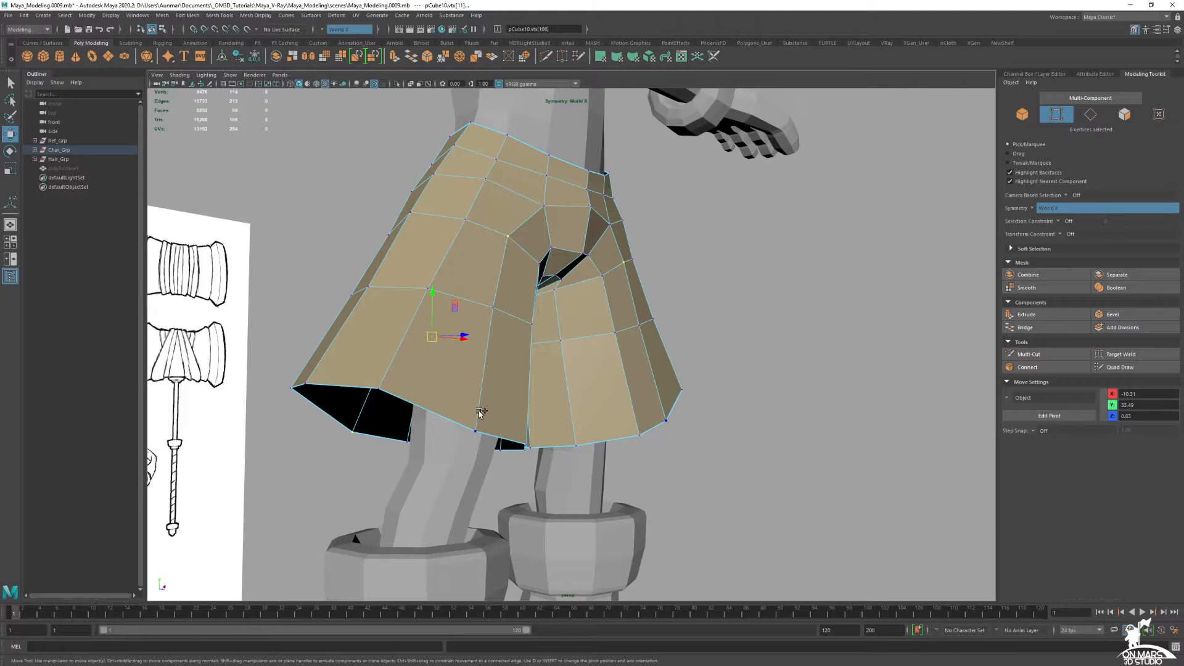
alt+drag(512, 419, 632, 267)
click(582, 218)
alt+drag(585, 220, 837, 288)
middle_drag(842, 287, 847, 287)
mouse_move(848, 287)
alt+mouse_down()
mouse_move(733, 296)
mouse_move(653, 333)
mouse_move(666, 336)
mouse_move(485, 296)
alt+mouse_up()
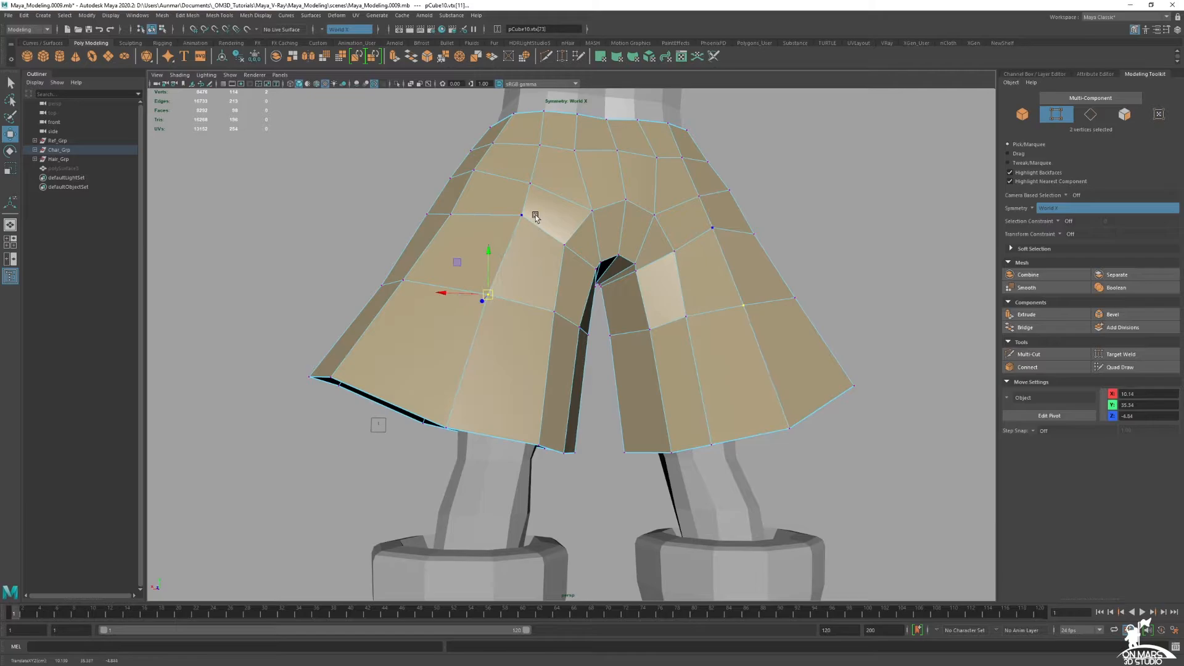
click(520, 217)
alt+drag(520, 217, 426, 409)
Slide the back hem vertices and the mid- and upper-thigh vertices above them into a smoother vertical flow.
click(438, 449)
ctrl+shift+drag(438, 449, 422, 445)
click(465, 323)
ctrl+shift+drag(465, 324, 468, 424)
click(449, 419)
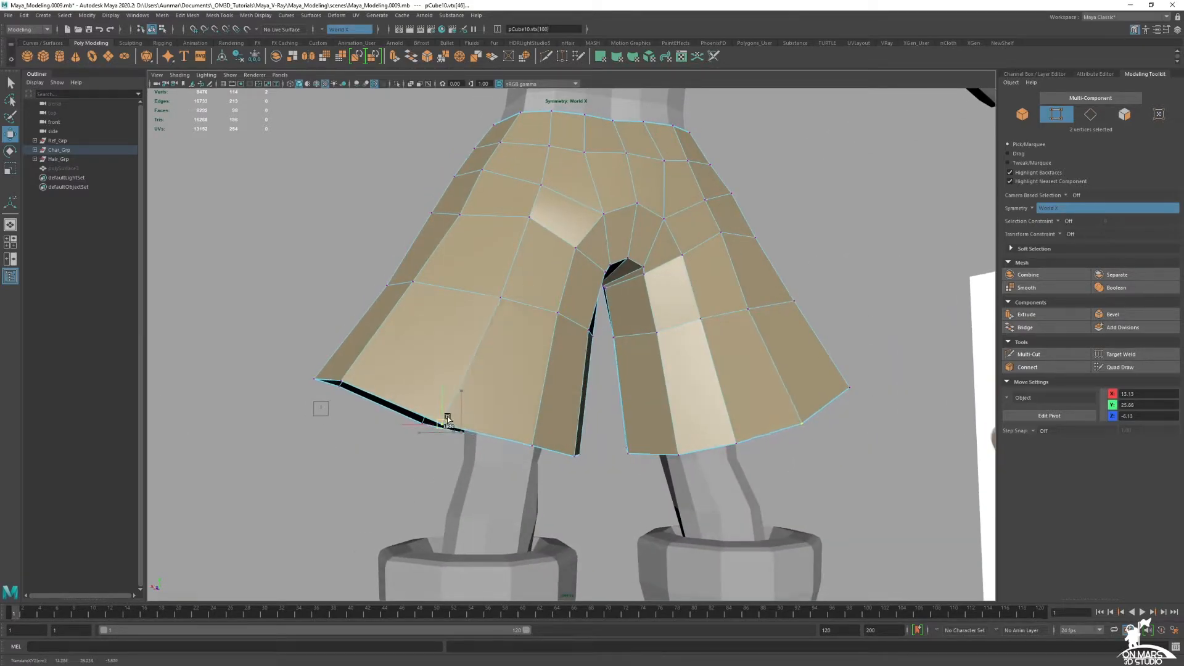
click(500, 298)
ctrl+shift+drag(500, 297, 497, 299)
click(530, 217)
ctrl+shift+drag(529, 217, 628, 267)
Refine the outer hem corner, the front hem and the inner-leg vertices from the front.
click(383, 310)
click(343, 383)
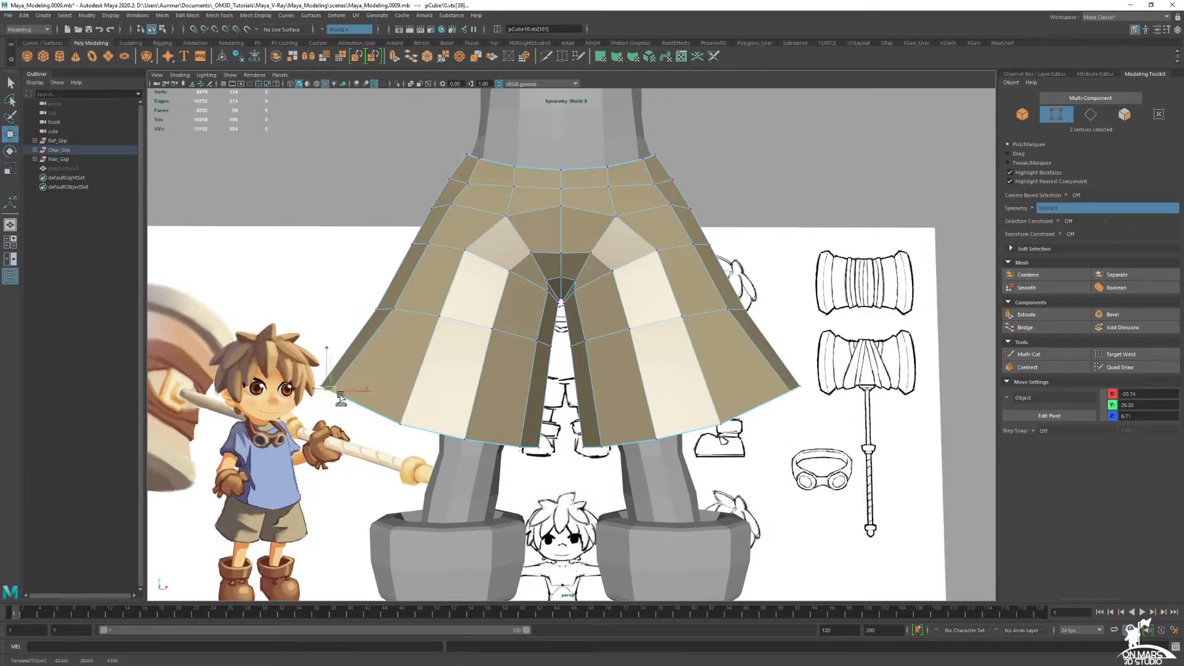
alt+middle_drag(513, 328, 448, 350)
click(437, 332)
click(462, 451)
middle_drag(464, 451, 508, 456)
click(516, 459)
click(531, 359)
middle_drag(531, 359, 528, 357)
Slide the crotch, inner-leg and inner hem vertices sideways to even out the front leg panels.
alt+right_drag(545, 309, 572, 293)
click(575, 291)
ctrl+shift+middle_drag(576, 291, 589, 297)
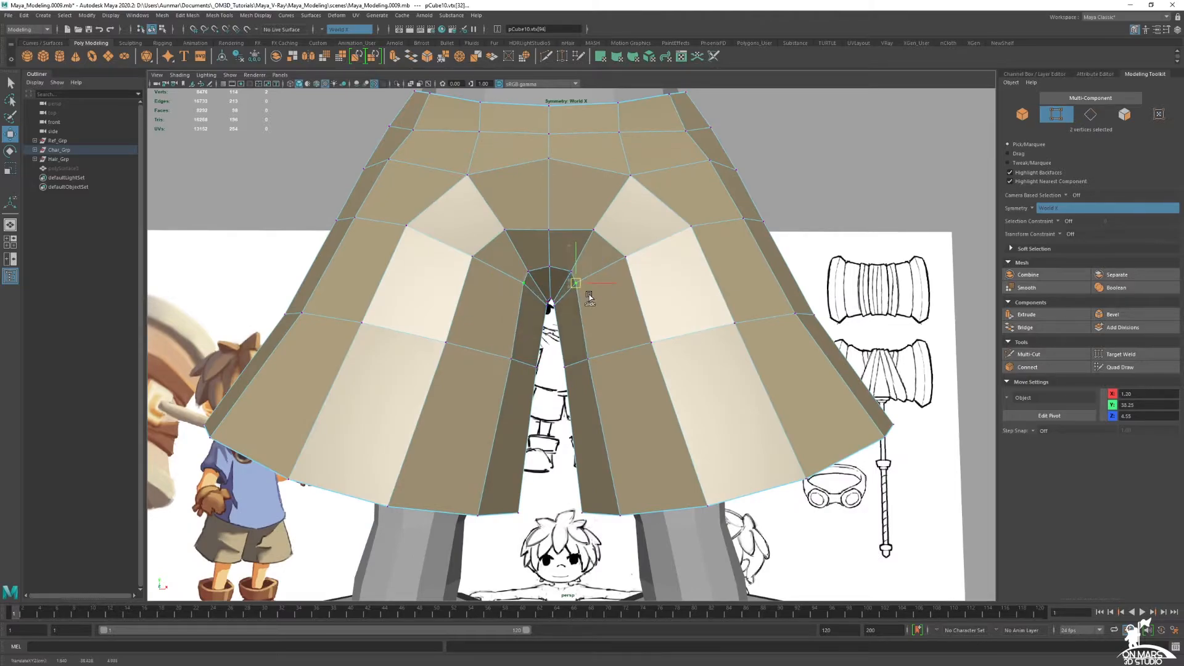
click(590, 360)
ctrl+shift+middle_drag(592, 360, 606, 357)
click(624, 512)
ctrl+shift+middle_drag(625, 511, 651, 508)
Return the shorts to object mode and unhide the blue shirt to view the outfit together.
alt+right_drag(674, 472, 622, 247)
alt+middle_drag(623, 247, 627, 346)
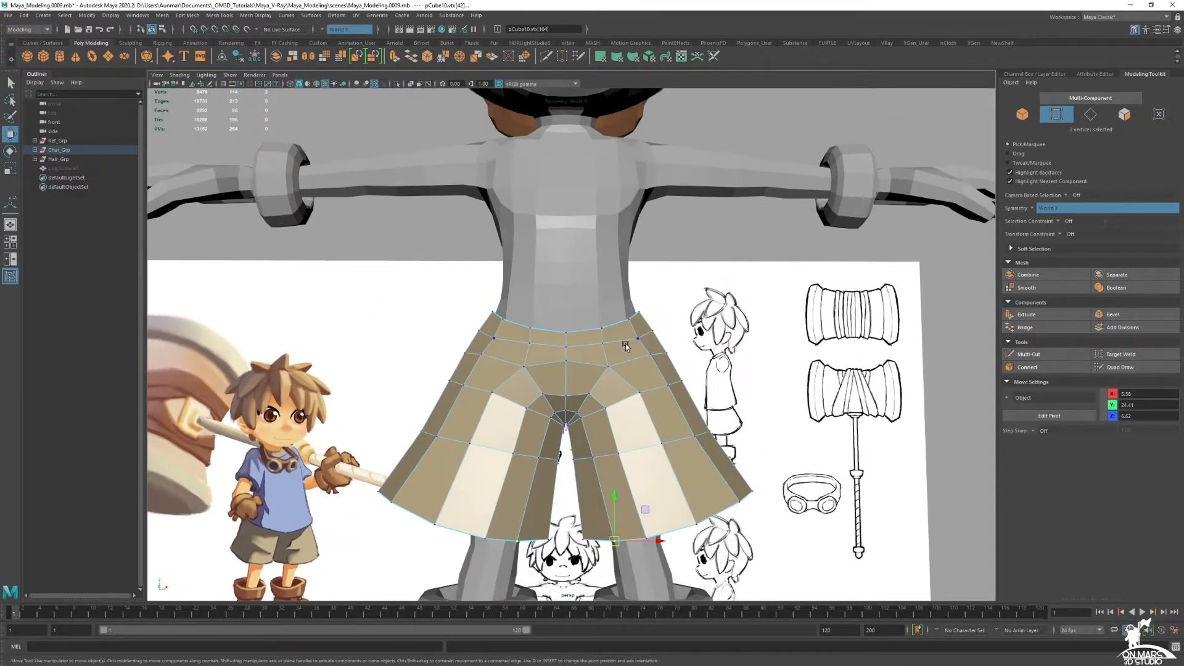
right_drag(628, 345, 715, 305)
key(q)
key(ctrl+1)
click(706, 311)
key(ctrl+1)
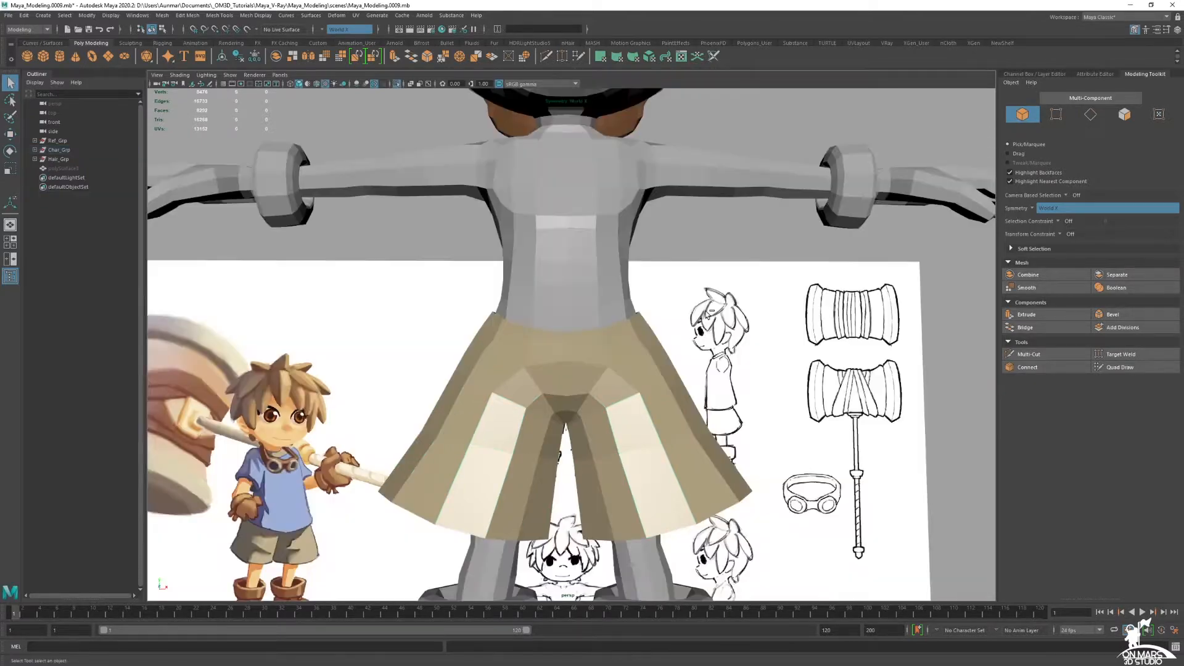
click(88, 169)
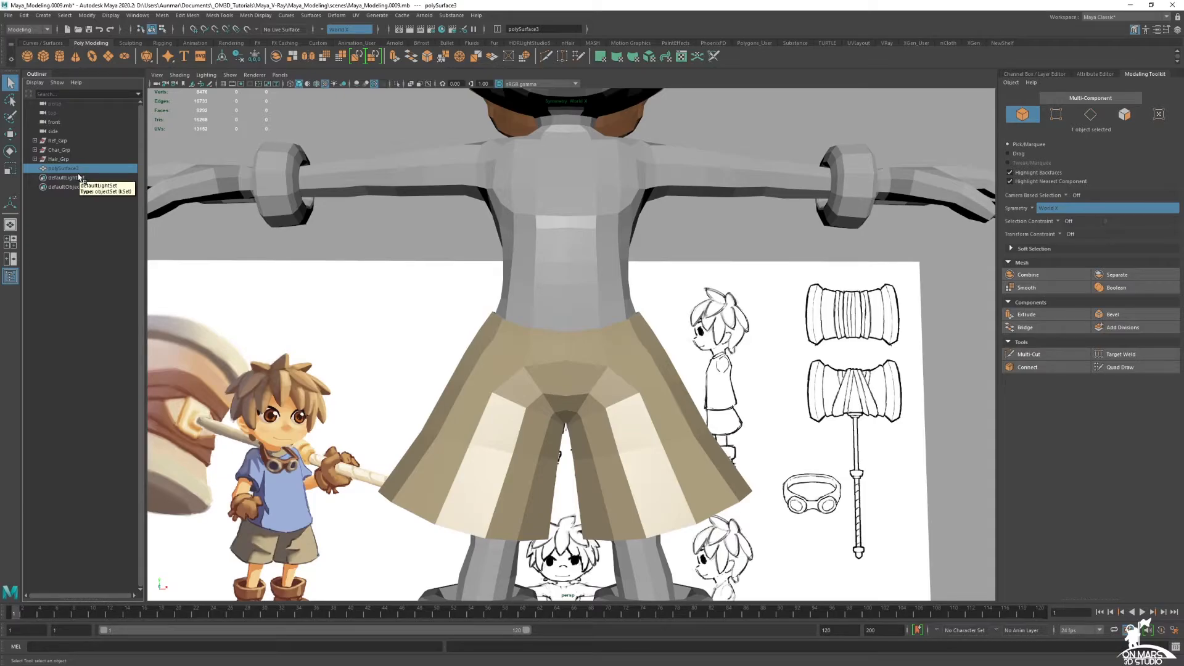
key(h)
alt+drag(698, 272, 686, 296)
alt+right_drag(734, 370, 690, 349)
mouse_move(651, 412)
alt+mouse_down()
mouse_move(592, 428)
mouse_move(653, 424)
alt+mouse_up()
Select the hem edge loop of the shorts and move it outward in the front view to widen the legs.
click(567, 444)
alt+drag(567, 444, 531, 442)
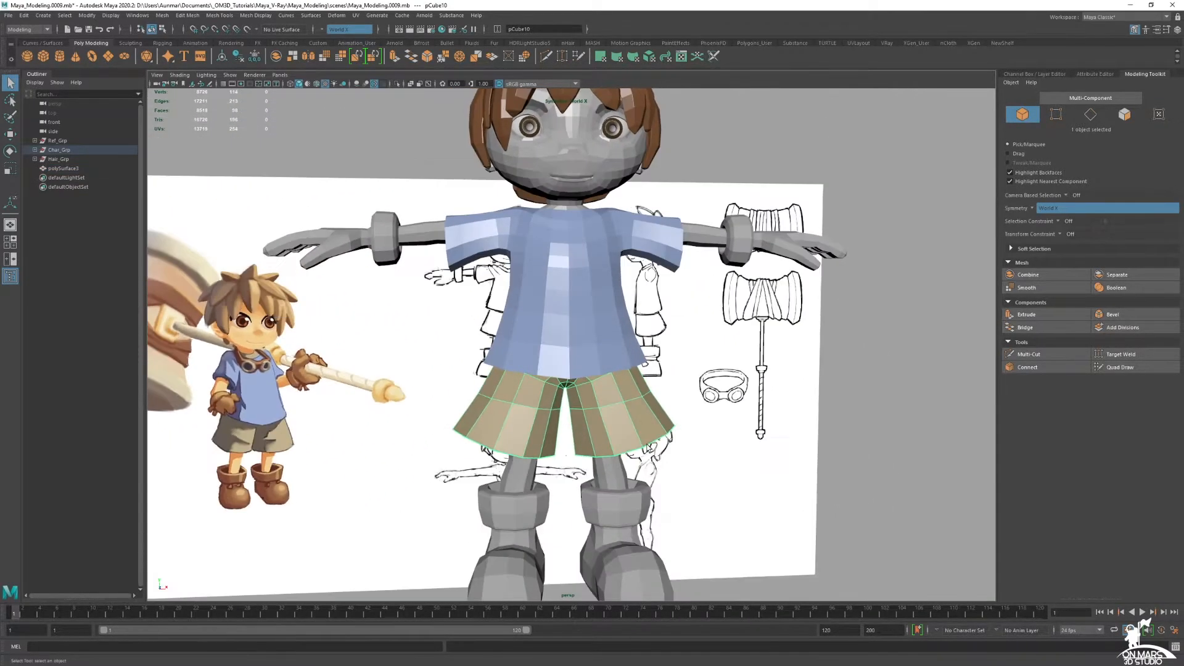
key(space)
key(space)
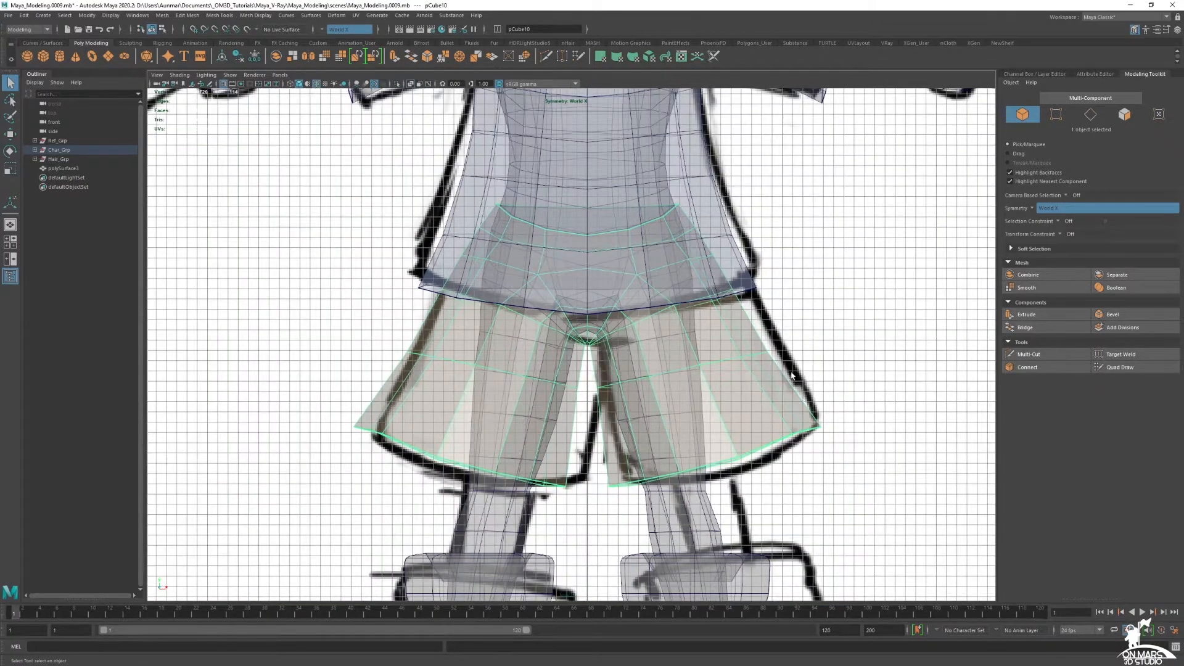
scroll(793, 375, up, 1)
alt+middle_drag(792, 375, 731, 369)
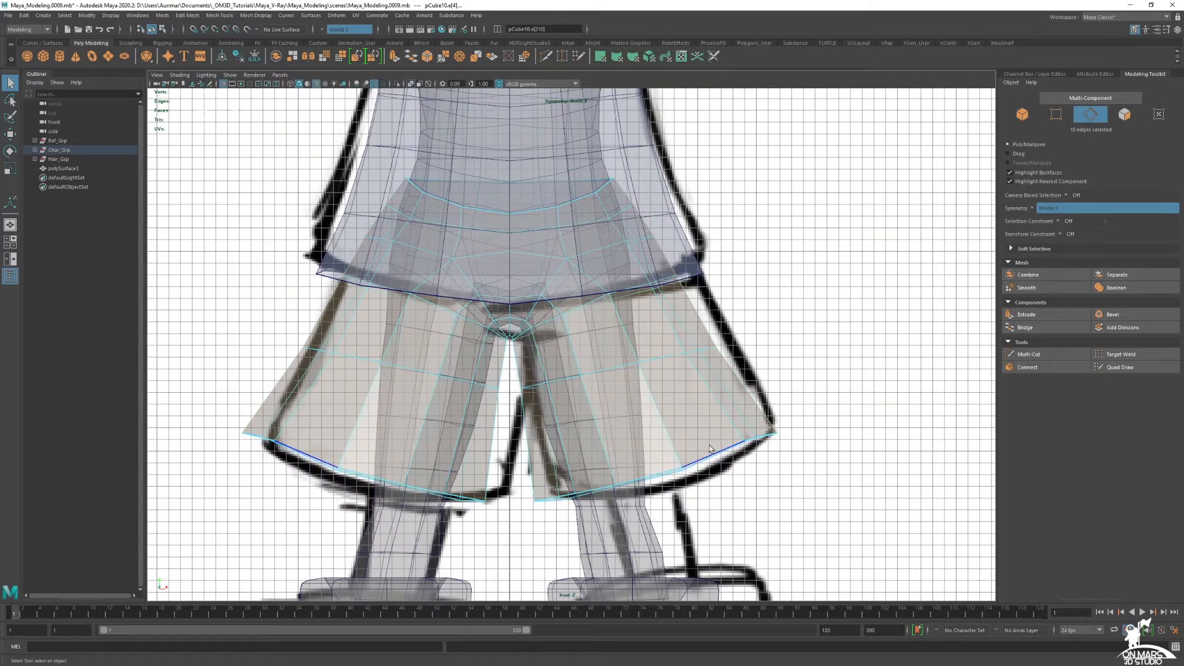
key(w)
scroll(734, 435, down, 5)
scroll(851, 431, up, 5)
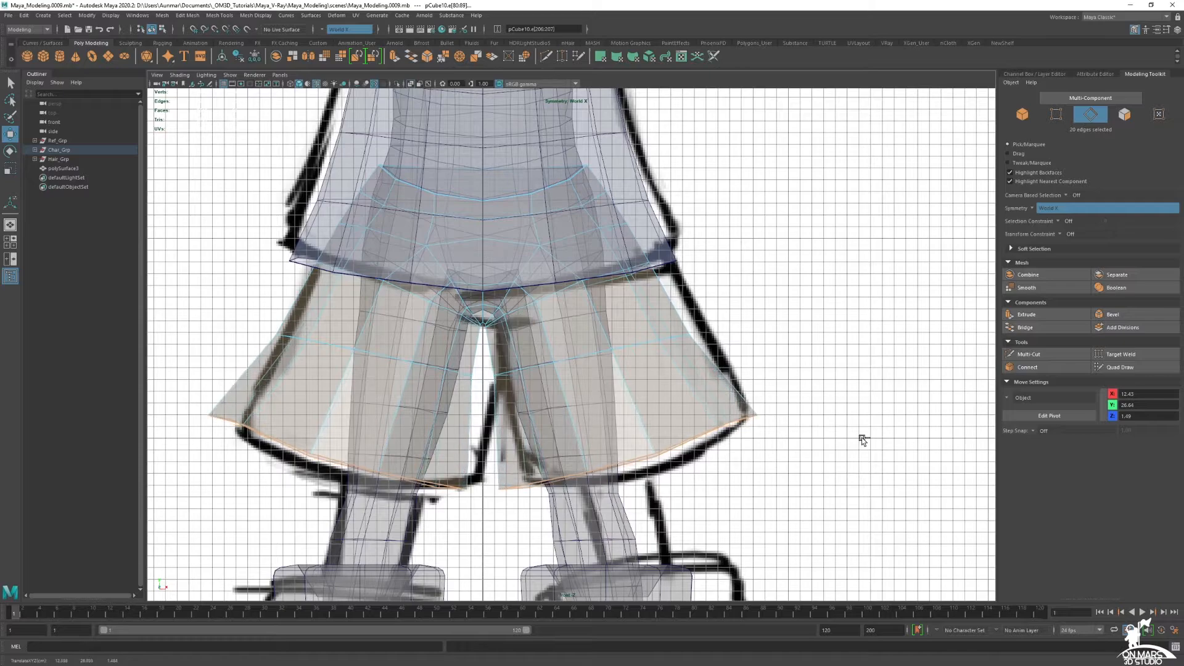
drag(661, 447, 671, 452)
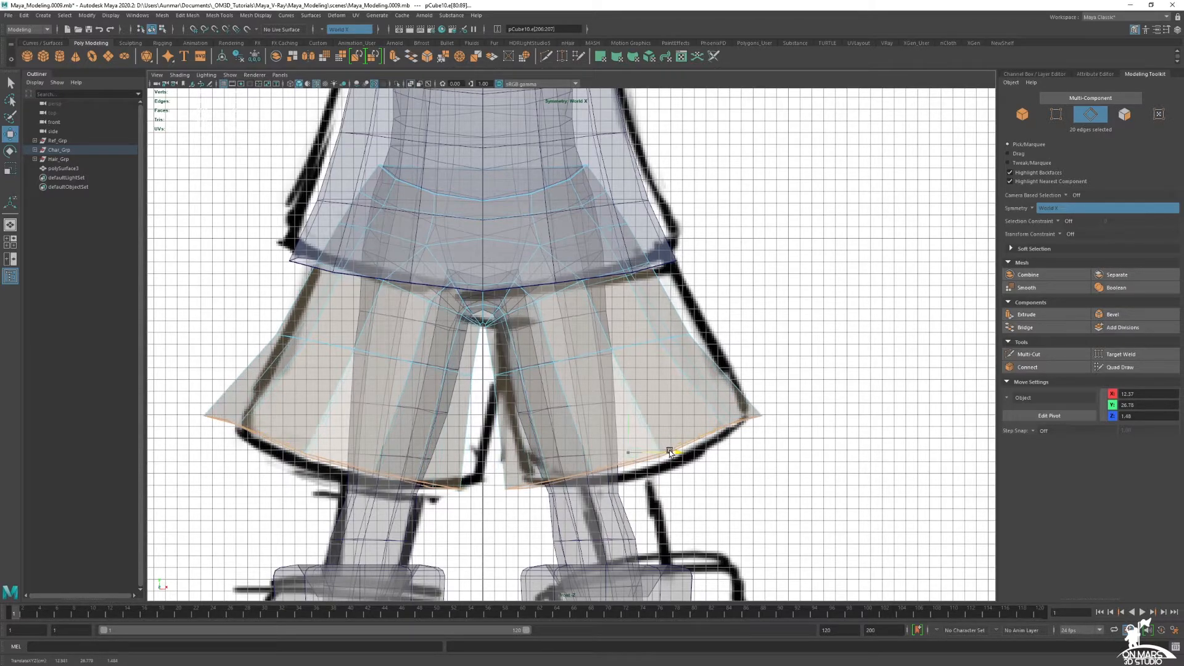
Try to widen the mid-thigh edge loop of the shorts in the front view.
click(636, 346)
drag(643, 353, 643, 353)
alt+middle_drag(692, 315, 667, 340)
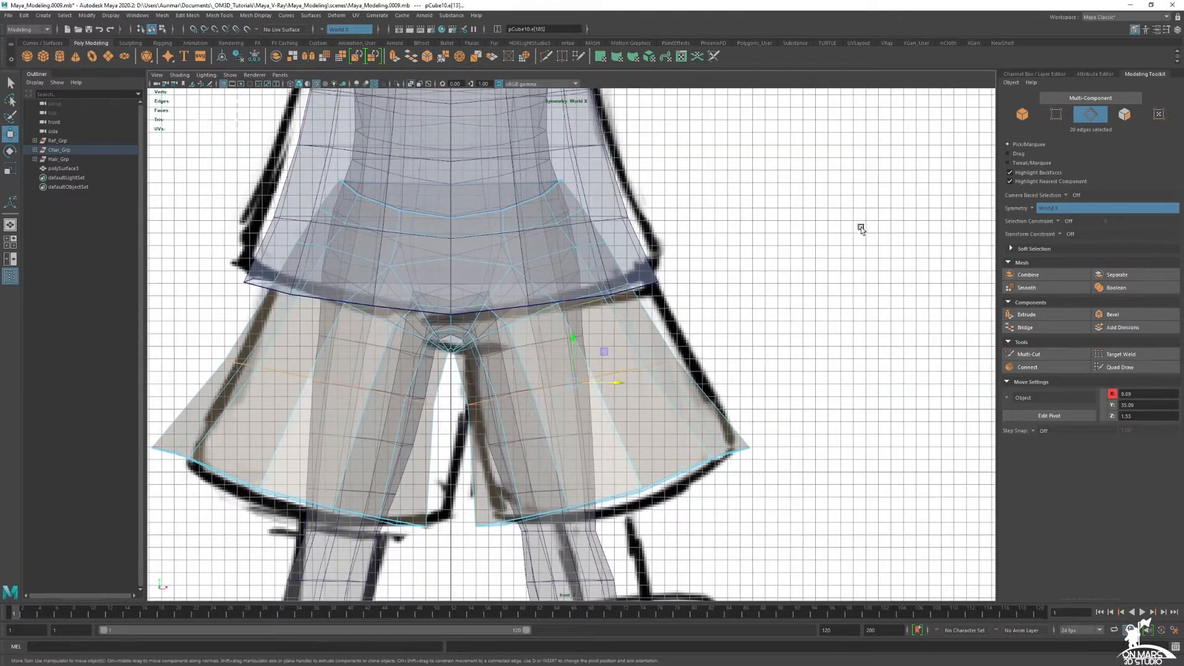
key(space)
key(space)
alt+drag(604, 259, 580, 344)
key(ctrl+z)
key(ctrl+z)
Select the blue shirt and compare its upper part with the reference sketch in the front view.
scroll(686, 402, up, 3)
click(706, 262)
key(space)
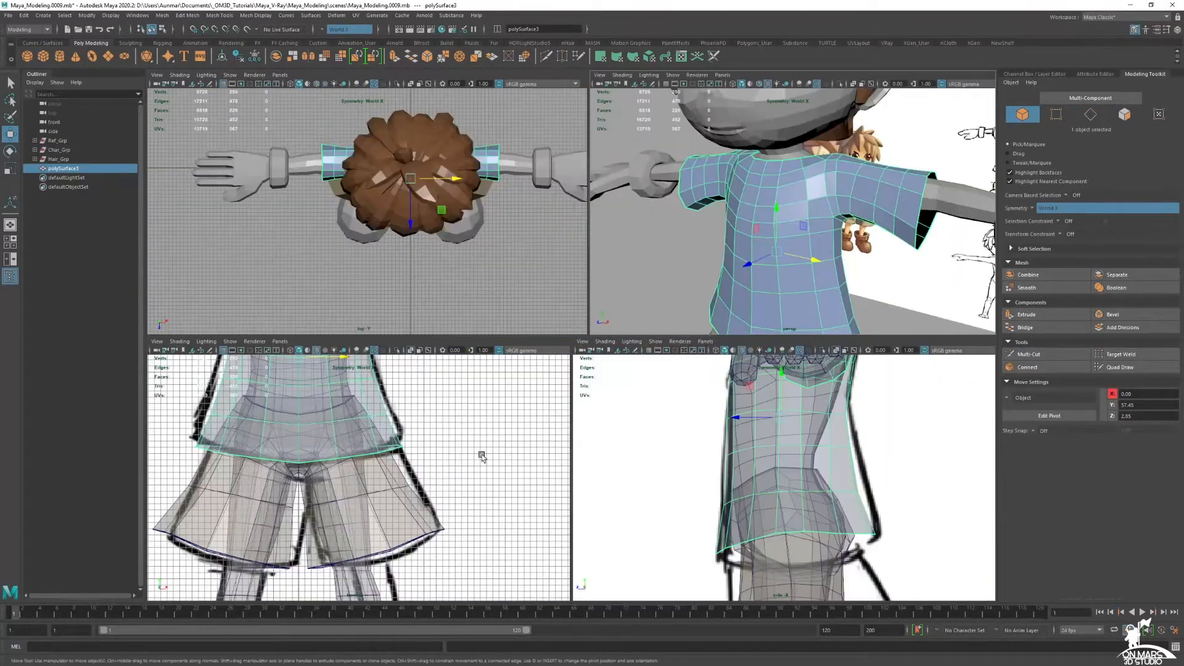
key(space)
alt+middle_drag(484, 246, 479, 456)
alt+middle_drag(494, 124, 540, 368)
mouse_move(541, 363)
alt+right_down()
mouse_move(627, 344)
mouse_move(630, 373)
alt+right_up()
key(alt+x)
key(space)
key(space)
Bevel the edge loop just below the shirt's neckline with a fraction of 0.1.
alt+drag(714, 246, 543, 266)
key(q)
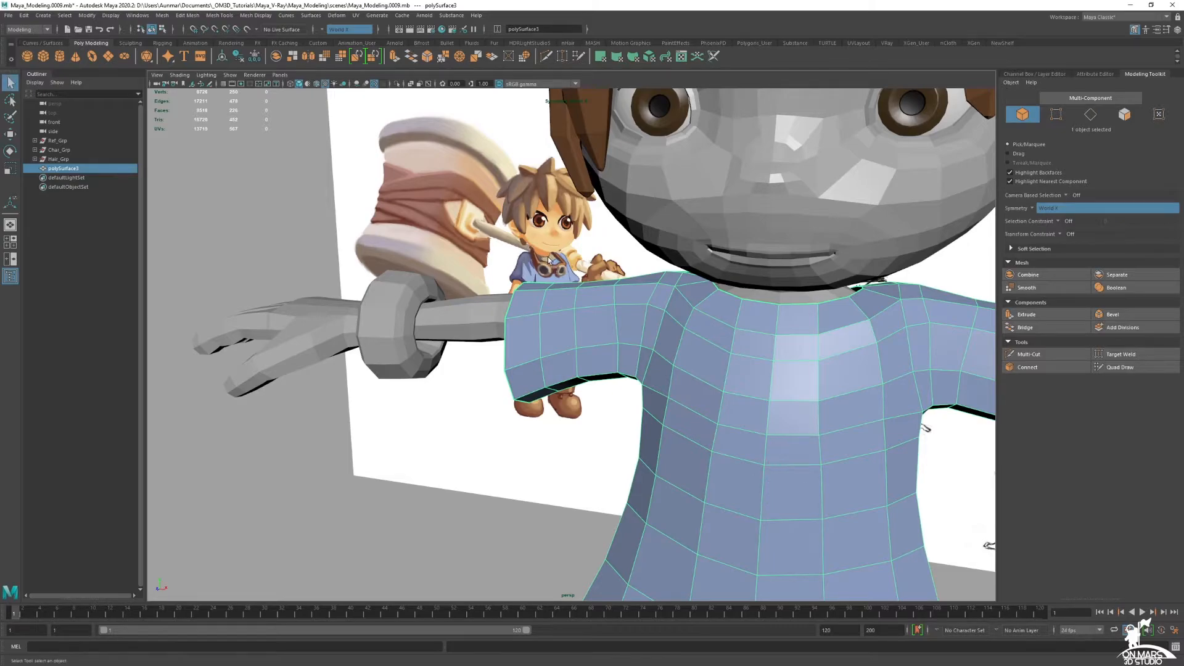
alt+drag(843, 349, 669, 346)
right_drag(602, 320, 602, 292)
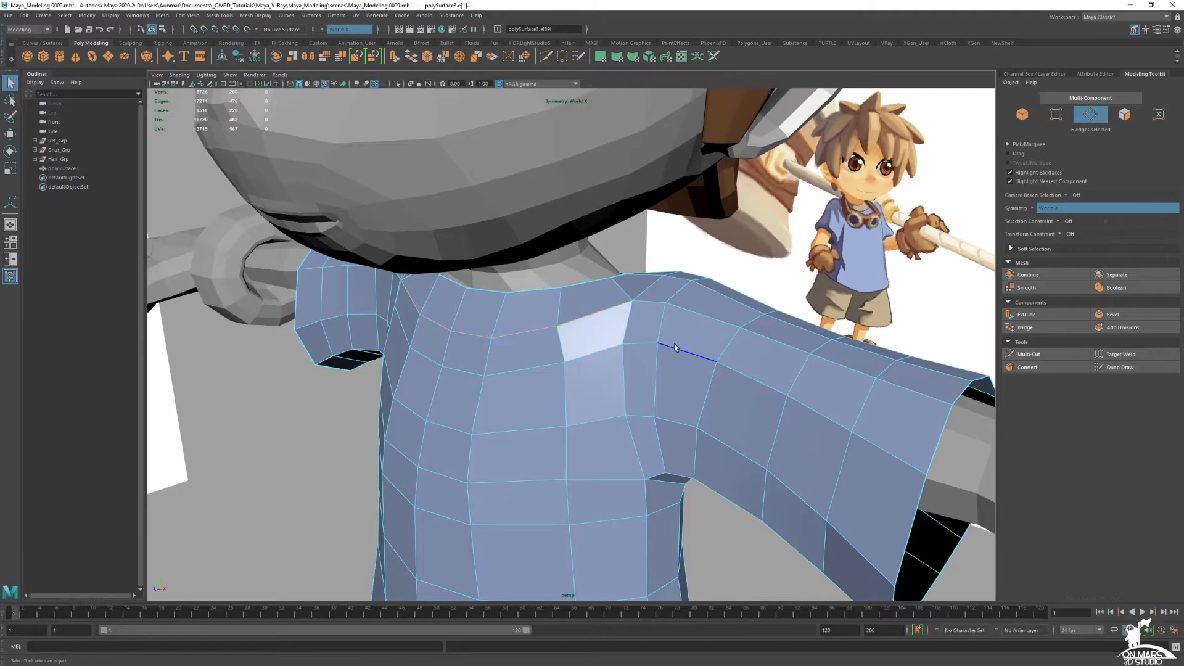
alt+drag(675, 343, 715, 389)
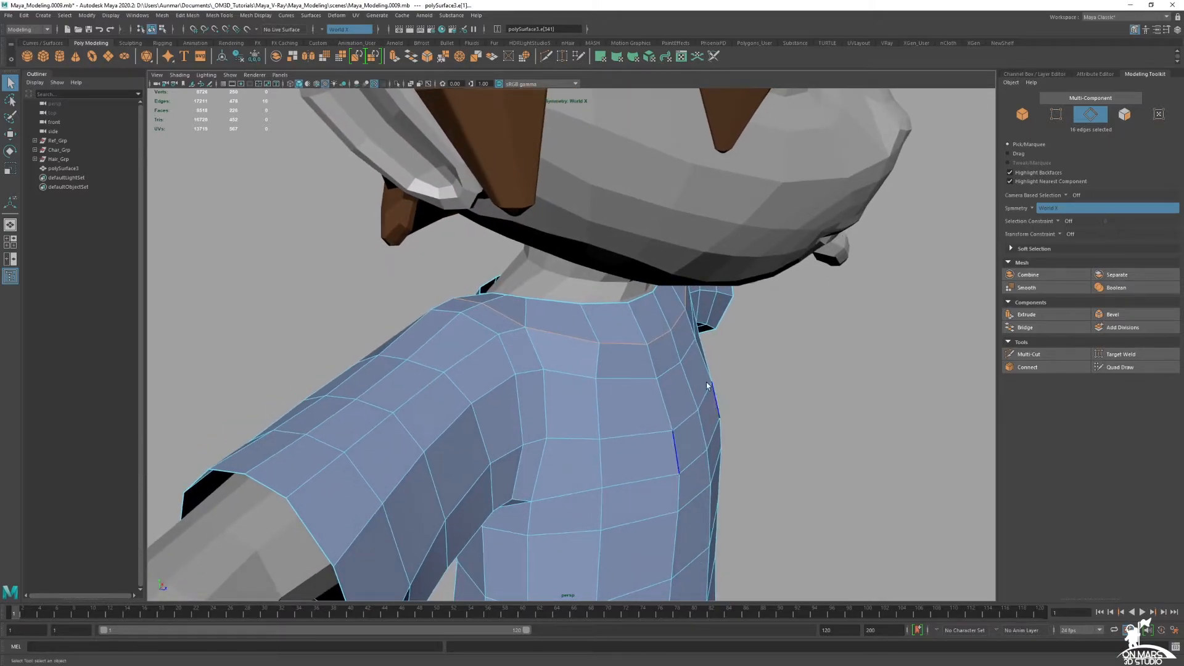
shift+right_click(671, 374)
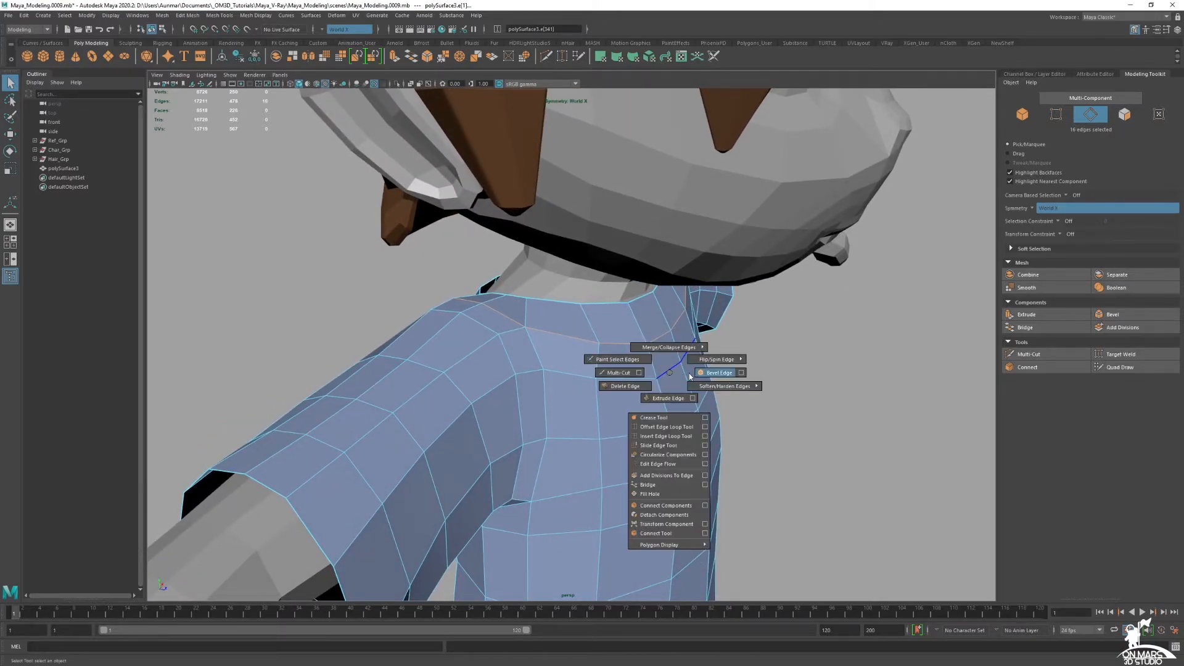
click(692, 374)
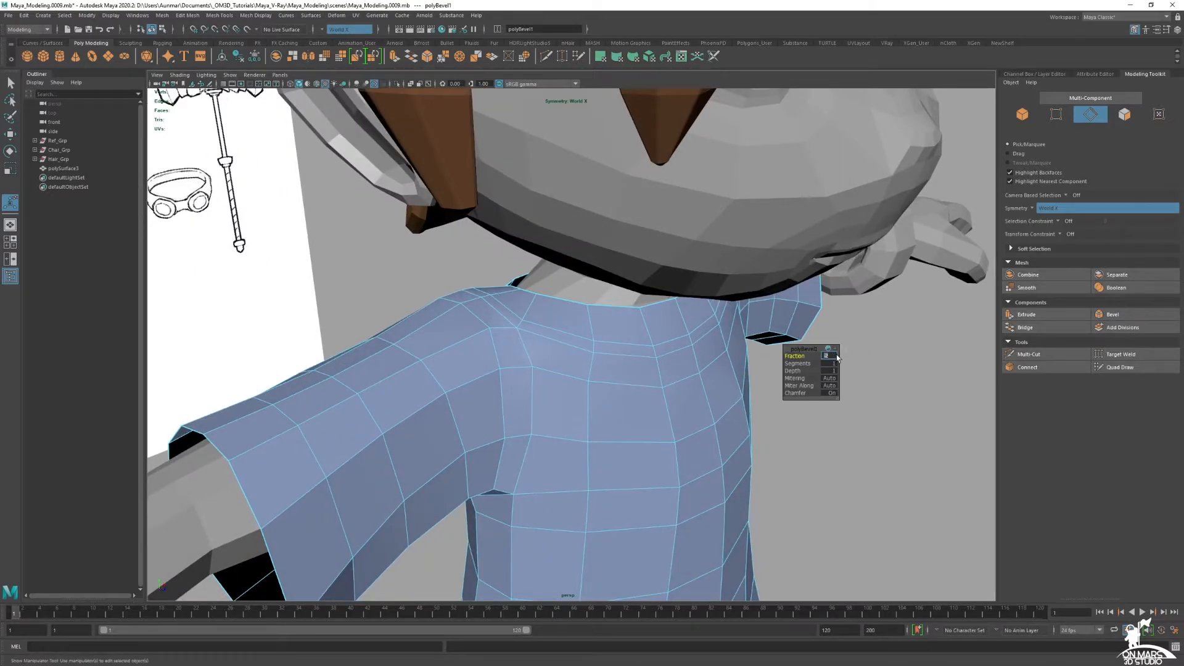
alt+drag(661, 342, 595, 357)
alt+right_drag(594, 356, 841, 380)
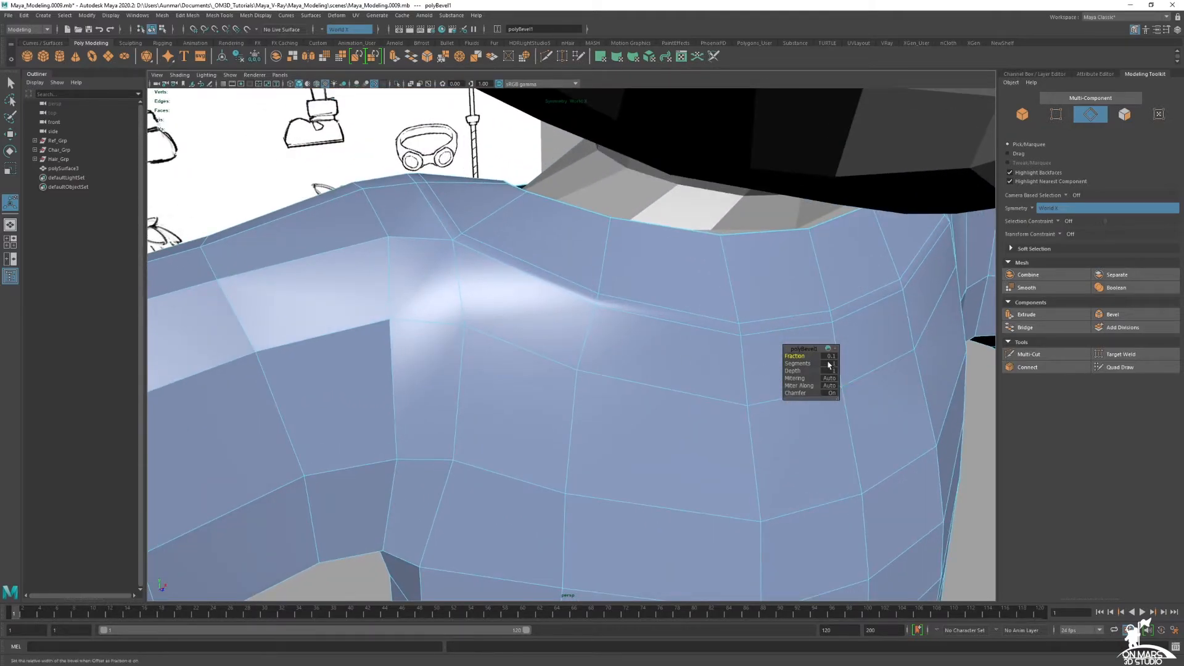
Select the middle edge loop of the neckline bevel and push it inward to form a seam groove.
alt+drag(552, 287, 800, 294)
key(q)
click(524, 286)
double_click(527, 293)
key(w)
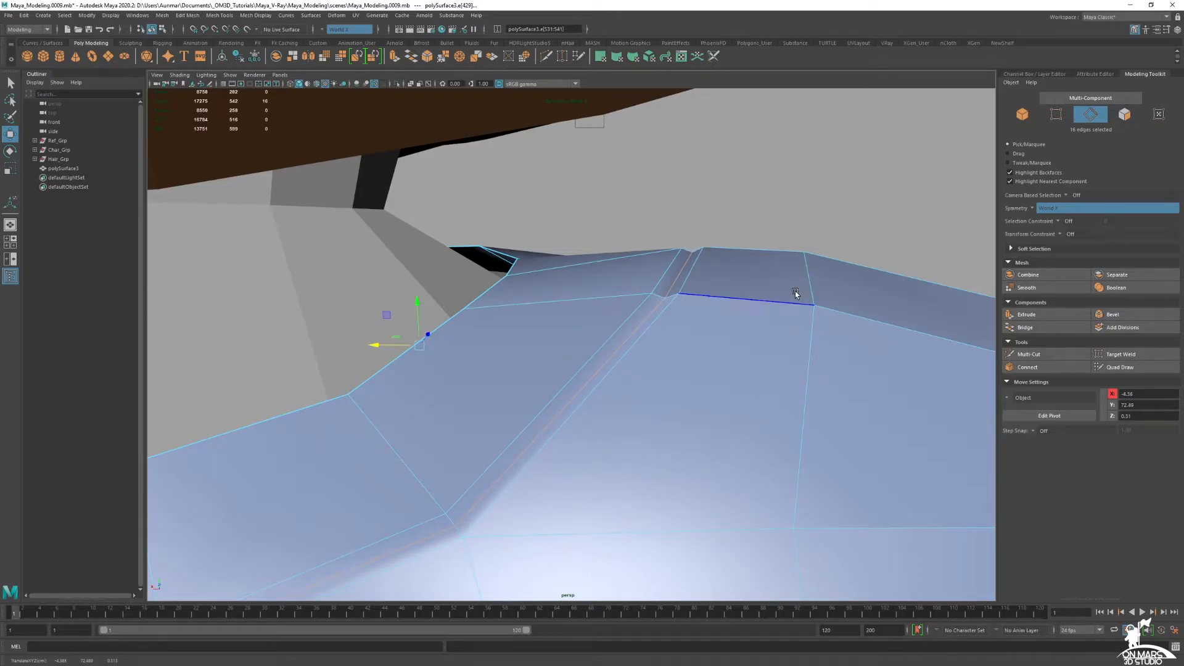
Turn on smooth preview for the shirt and return to object mode to inspect the collar seam.
key(3)
alt+drag(848, 324, 531, 317)
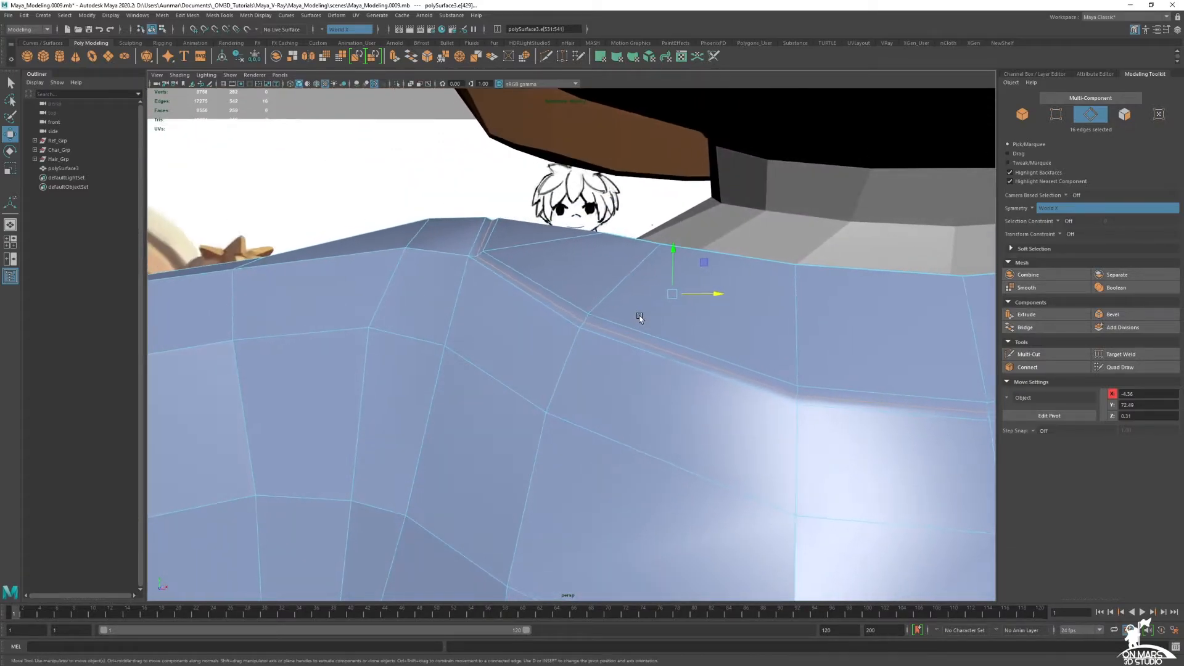
key(q)
right_drag(548, 289, 583, 307)
alt+drag(584, 307, 582, 364)
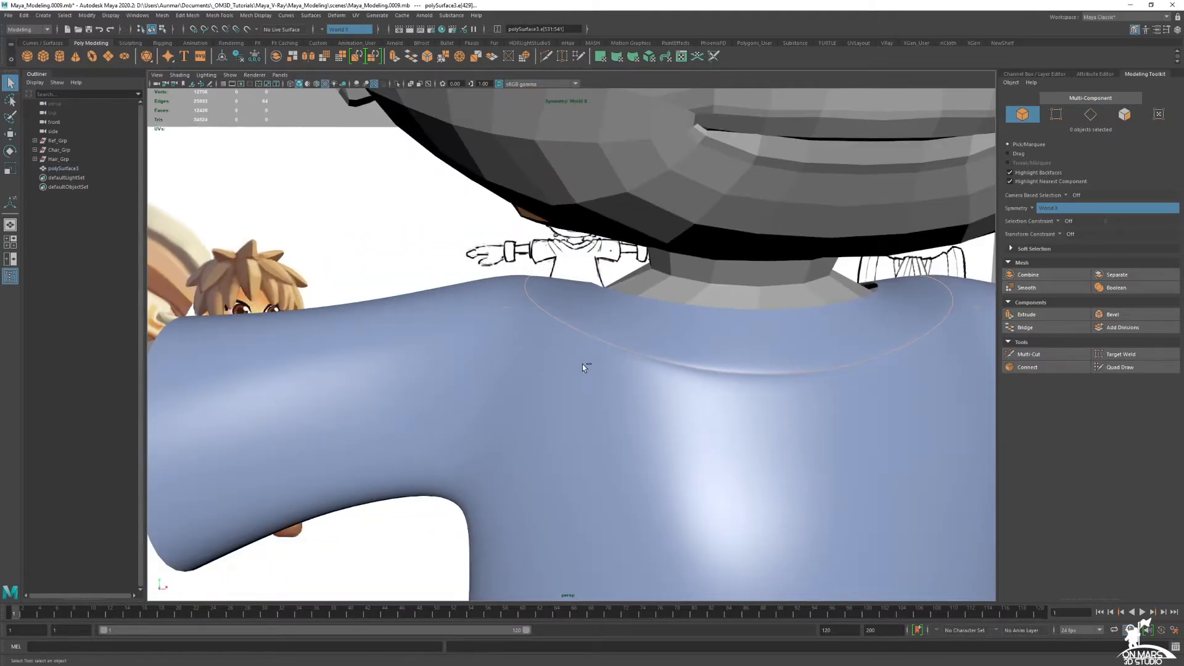
Turn off smooth preview on the shirt, select the collar band's faces around the neckline and assign them the existing phong7 material.
alt+drag(776, 394, 623, 319)
click(623, 320)
right_drag(622, 330, 621, 352)
click(607, 326)
shift+double_click(661, 302)
alt+drag(661, 302, 545, 348)
key(shift+period)
key(1)
scroll(714, 297, down, 8)
alt+middle_drag(546, 348, 700, 328)
right_drag(685, 313, 707, 567)
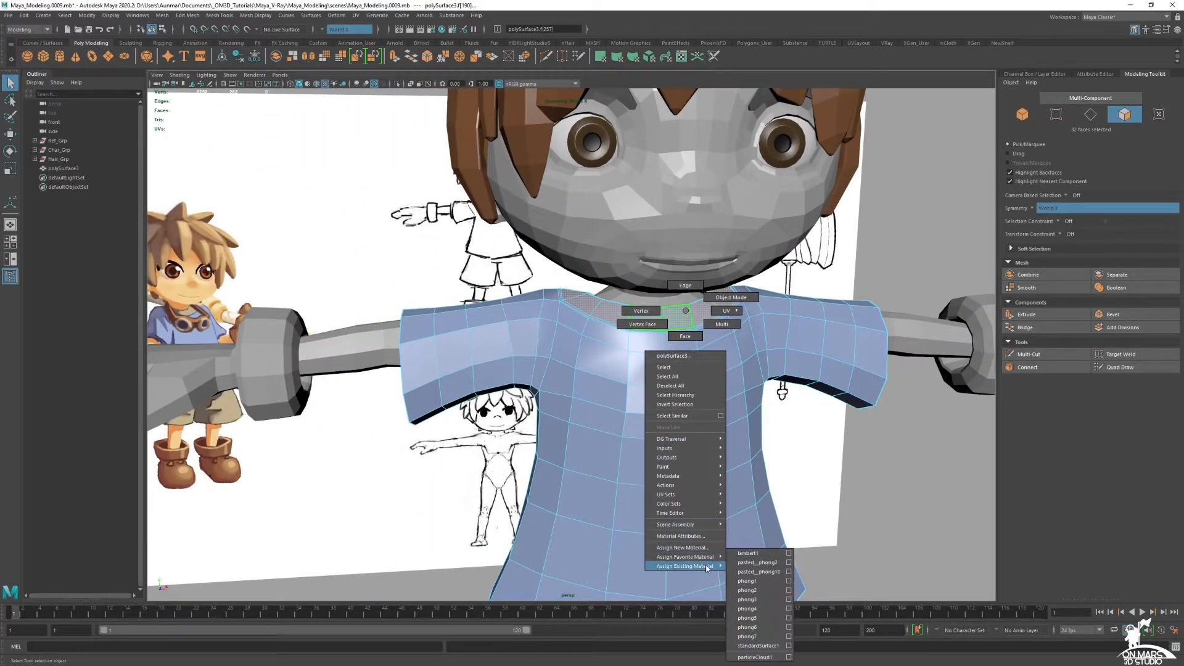
right_drag(757, 635, 756, 631)
alt+drag(734, 428, 698, 393)
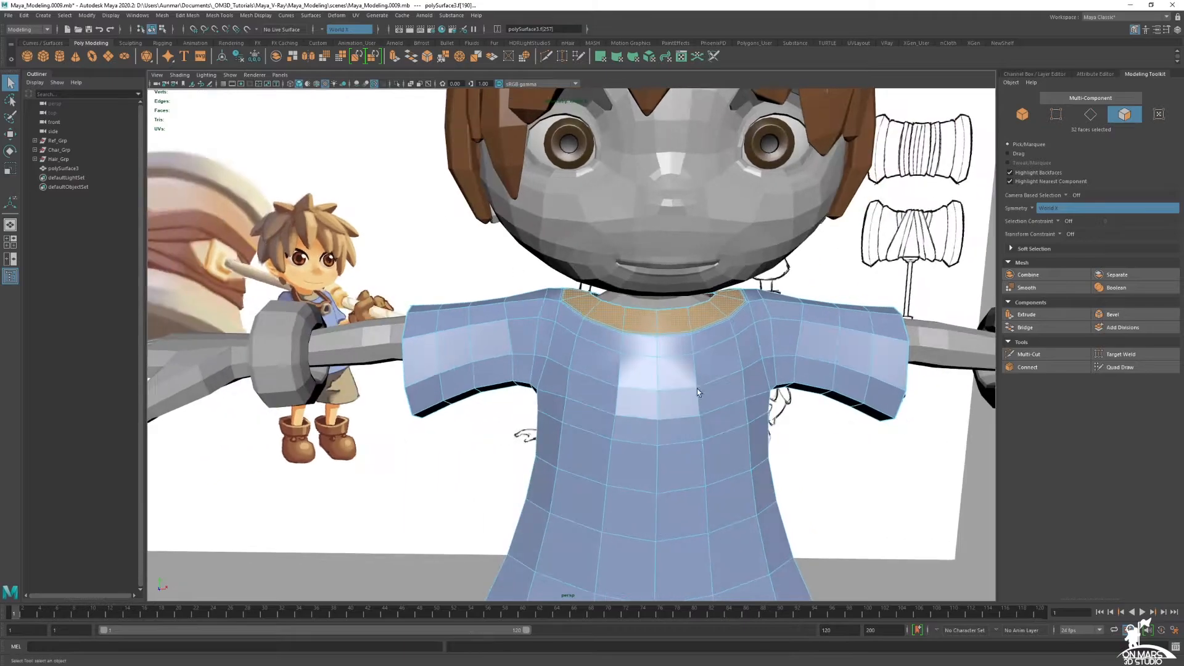
Return to object mode and turn on smooth preview for the shirt to check the recoloured collar.
key(F8)
scroll(784, 412, down, 5)
click(804, 472)
alt+drag(808, 474, 752, 456)
alt+middle_drag(753, 455, 768, 322)
alt+drag(769, 322, 709, 308)
click(636, 275)
key(3)
Examine the smoothed shirt around the armpit, chest and side, including where it meets the body underneath.
click(454, 335)
alt+drag(454, 335, 614, 368)
alt+middle_drag(614, 368, 631, 425)
scroll(631, 426, up, 6)
alt+drag(632, 426, 642, 241)
click(593, 288)
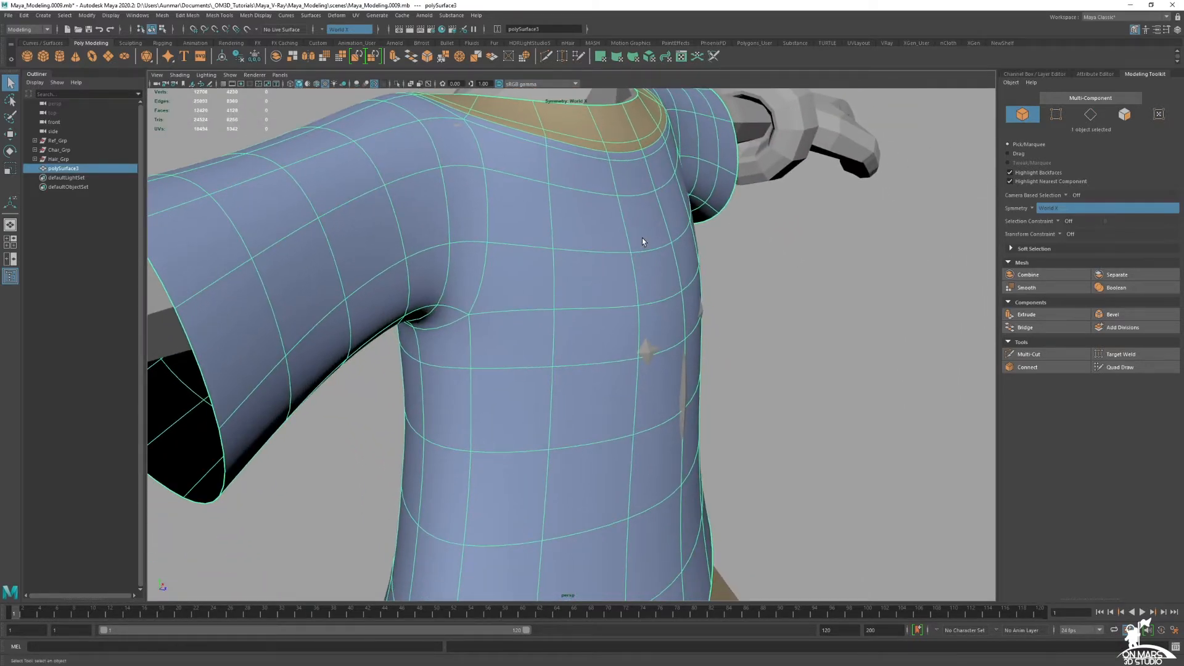
click(648, 355)
mouse_move(656, 371)
alt+mouse_down()
mouse_move(839, 380)
mouse_move(649, 393)
alt+mouse_up()
click(838, 380)
Select the border edge loop of the sleeve opening and extrude it inward by 0.5 to give the cuff thickness.
scroll(838, 380, down, 3)
alt+middle_drag(742, 425, 685, 333)
mouse_move(685, 333)
alt+mouse_down()
mouse_move(771, 327)
mouse_move(638, 315)
mouse_move(669, 308)
alt+mouse_up()
alt+drag(597, 302, 513, 306)
click(562, 267)
right_click(562, 281)
click(559, 253)
double_click(573, 271)
key(w)
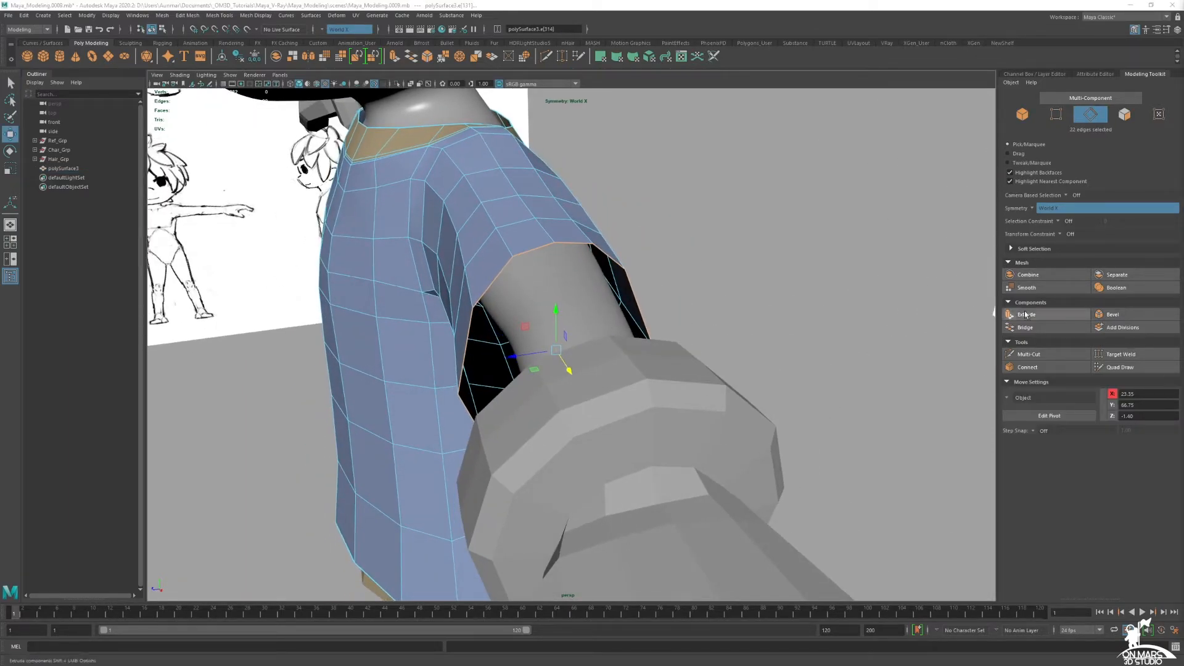
alt+drag(531, 243, 611, 240)
key(ctrl+e)
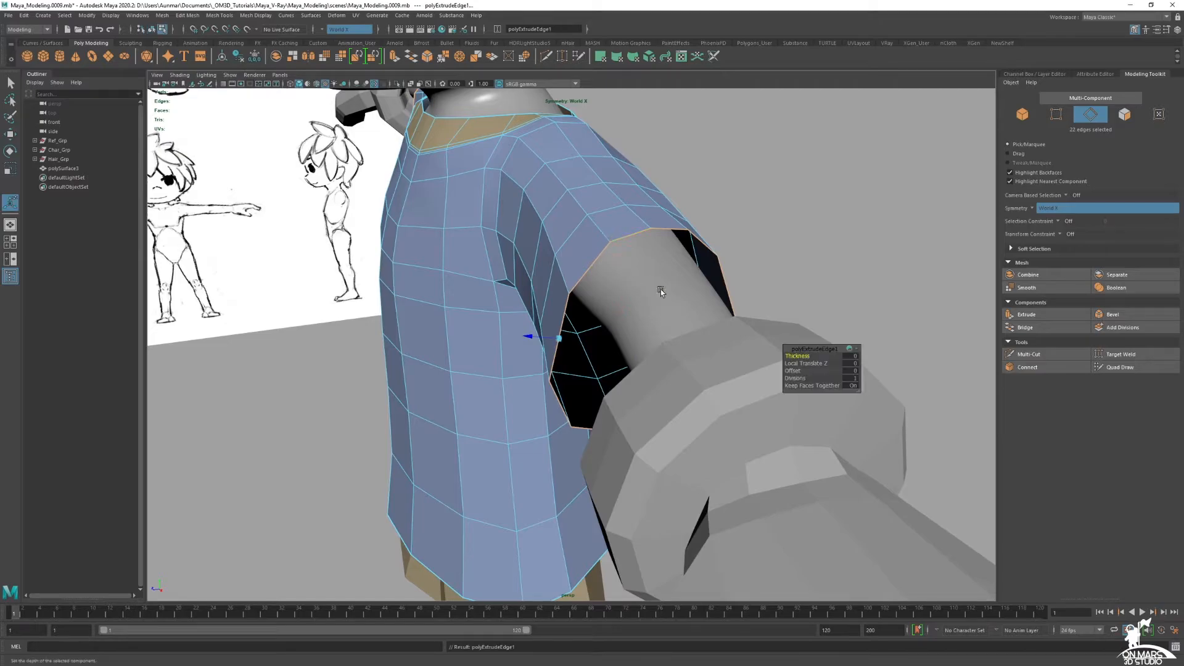
drag(535, 339, 561, 340)
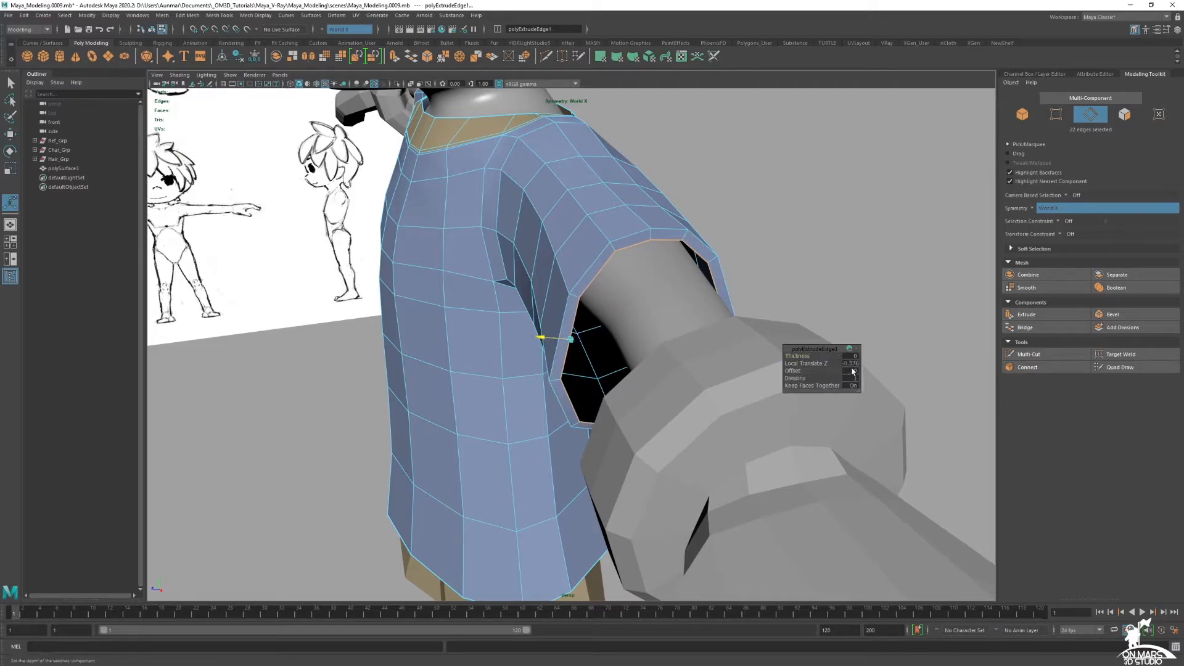
key(Return)
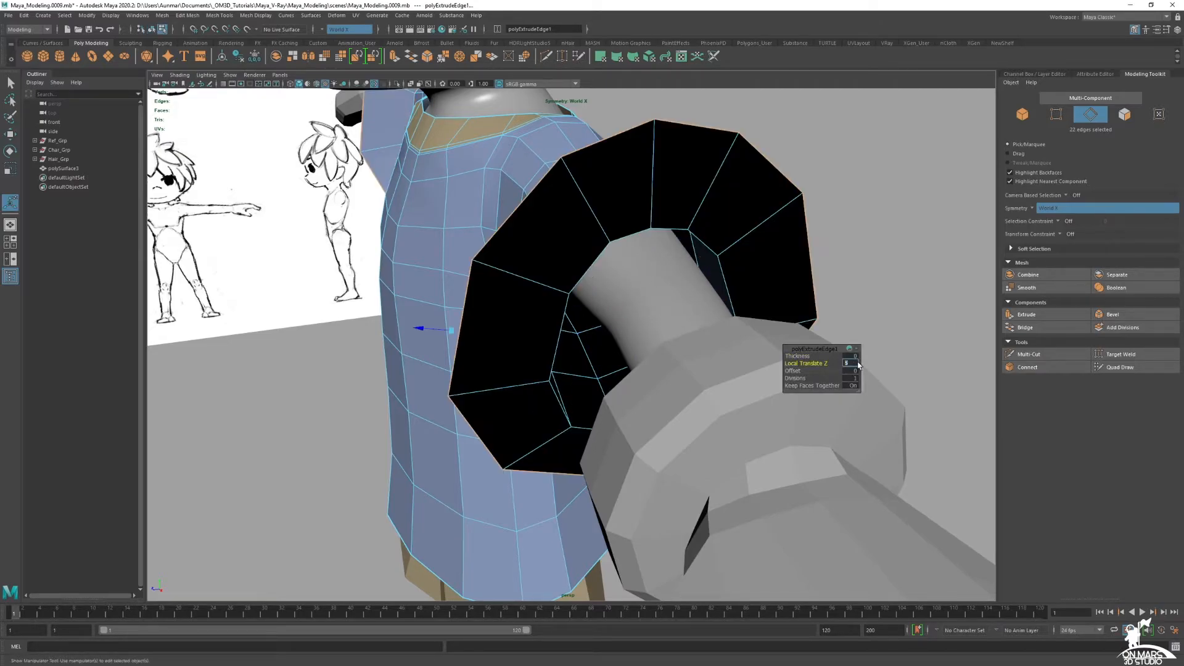
text(0.5)
key(Return)
Extrude the cuff's inner border edges deeper into the sleeve and position them around the arm to form a lining.
alt+drag(713, 325, 576, 391)
key(w)
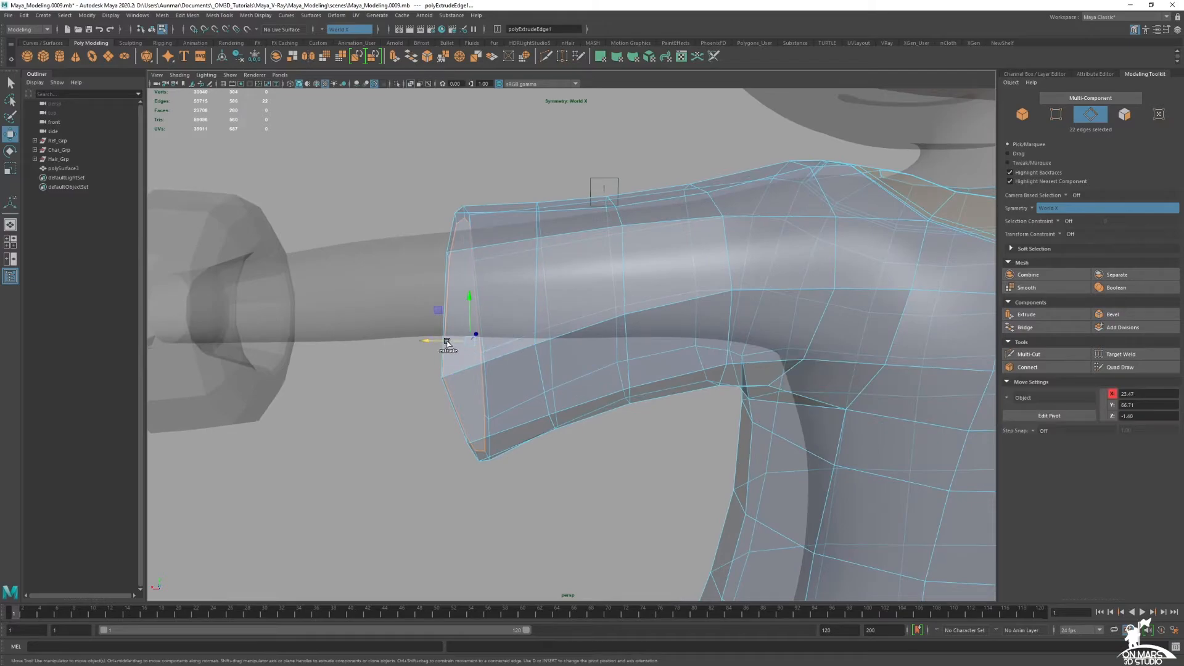
mouse_move(439, 341)
shift+mouse_down()
mouse_move(670, 315)
mouse_move(758, 219)
mouse_move(869, 250)
mouse_move(816, 294)
mouse_move(697, 356)
mouse_move(802, 323)
shift+mouse_up()
key(alt+x)
middle_drag(808, 304, 838, 307)
mouse_move(749, 314)
alt+mouse_down()
mouse_move(726, 316)
mouse_move(727, 283)
mouse_move(595, 304)
mouse_move(701, 319)
mouse_move(700, 293)
mouse_move(617, 314)
mouse_move(584, 359)
alt+mouse_up()
key(alt+x)
drag(668, 358, 653, 411)
key(alt+x)
scroll(653, 410, up, 5)
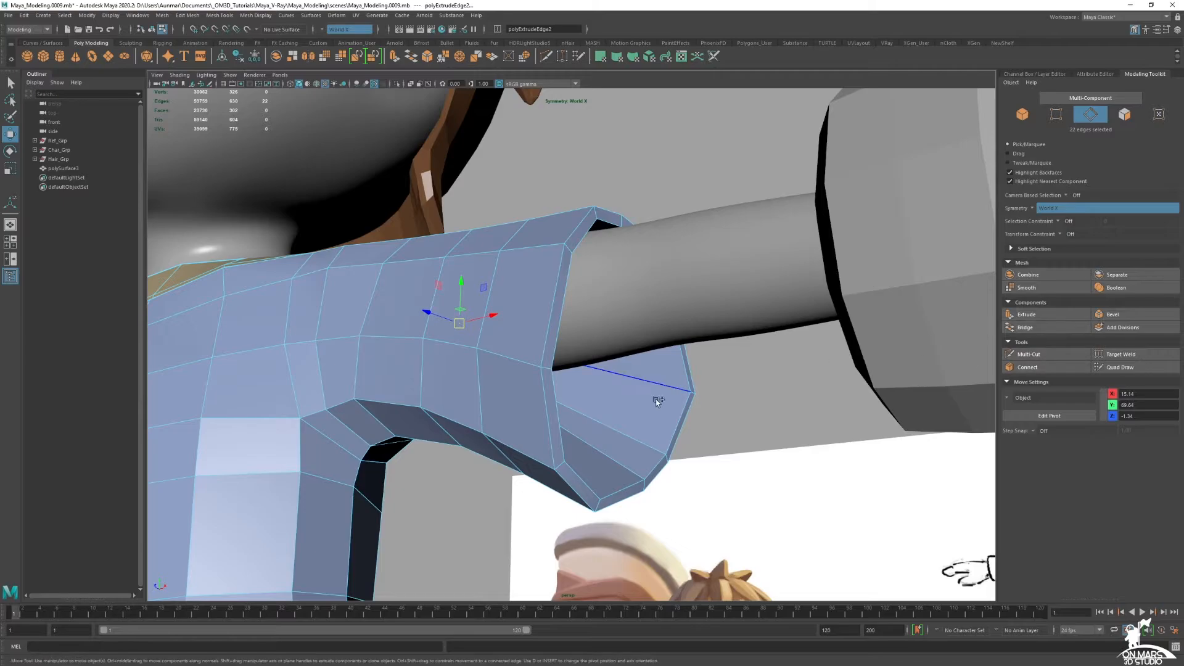
Insert an edge loop midway along the sleeve's inner lining with Multi-Cut and select that loop.
shift+right_click(645, 401)
click(588, 401)
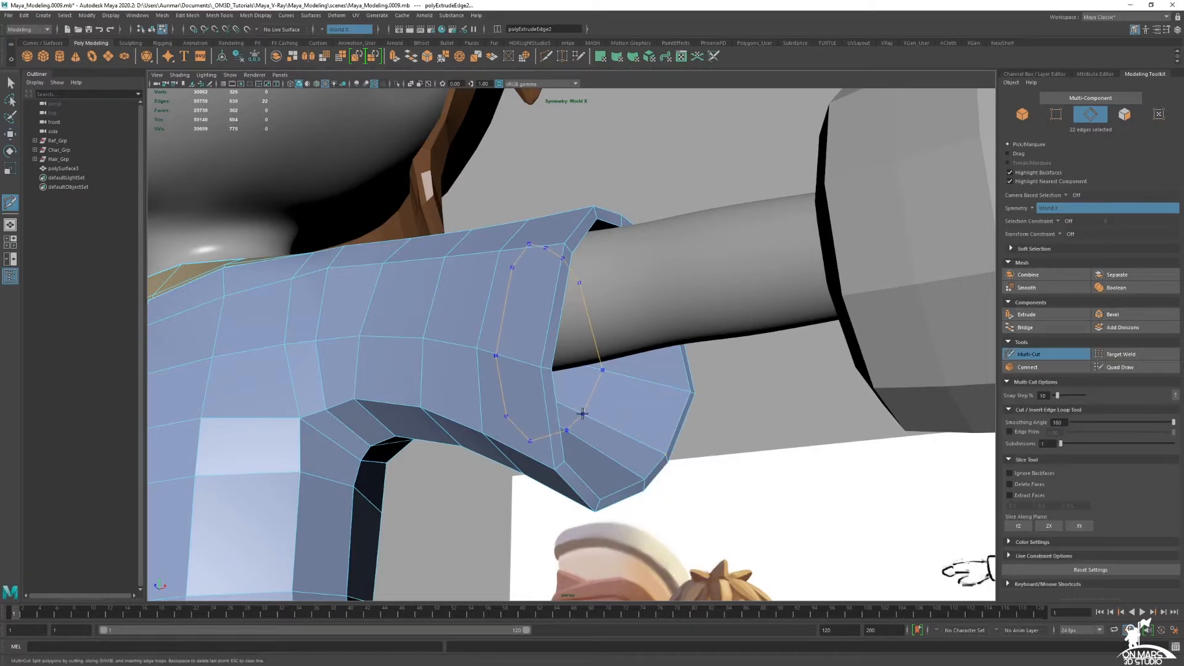
key(q)
alt+drag(629, 430, 594, 405)
double_click(606, 402)
key(w)
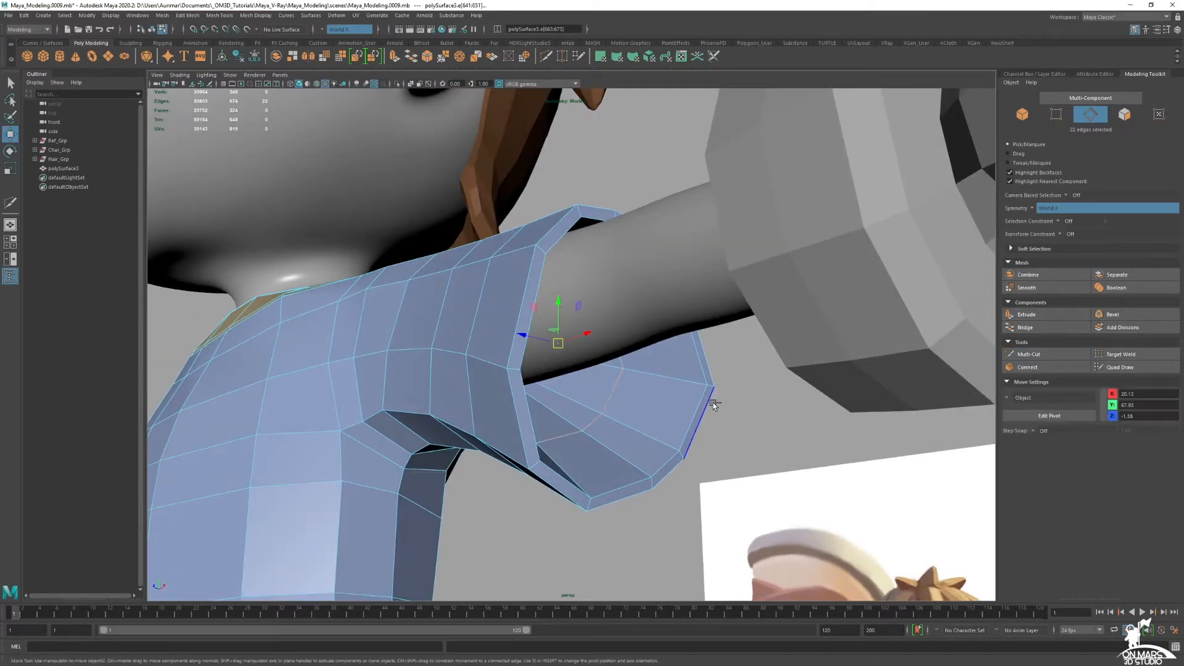
Select the upper edges of the inner sleeve loop and lower them slightly so the lining stays inside the sleeve.
alt+drag(692, 403, 727, 401)
alt+right_drag(727, 401, 690, 405)
alt+drag(690, 405, 607, 373)
alt+right_drag(607, 373, 647, 374)
click(528, 313)
alt+drag(653, 345, 593, 365)
key(alt+x)
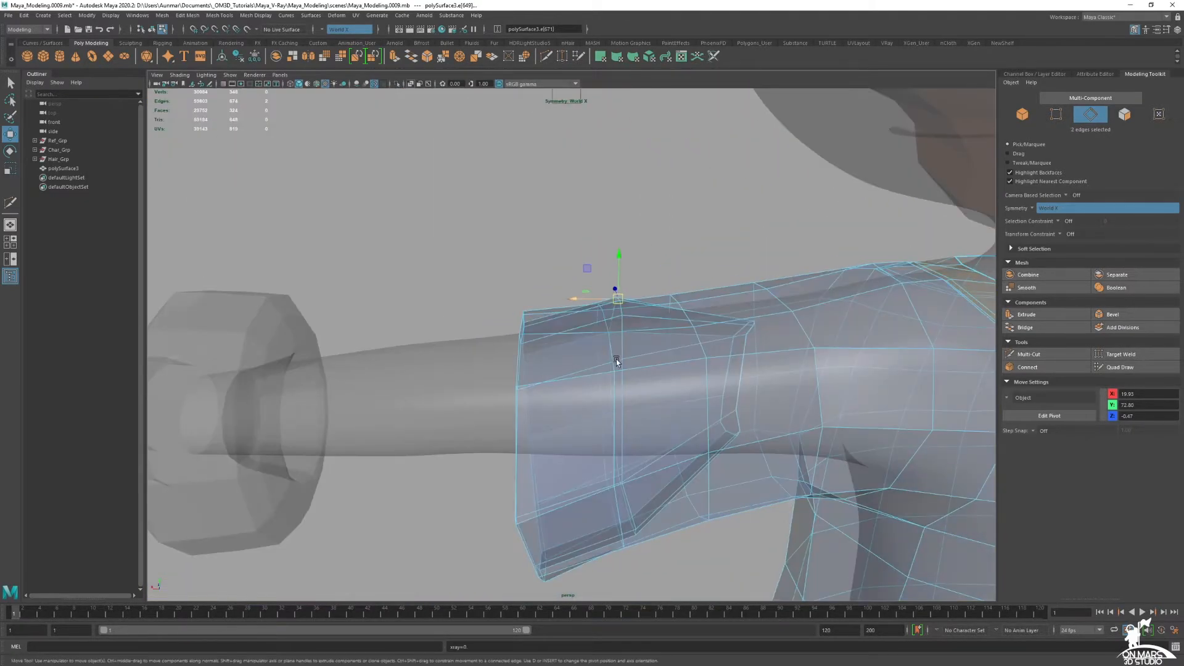
key(alt+x)
shift+click(776, 358)
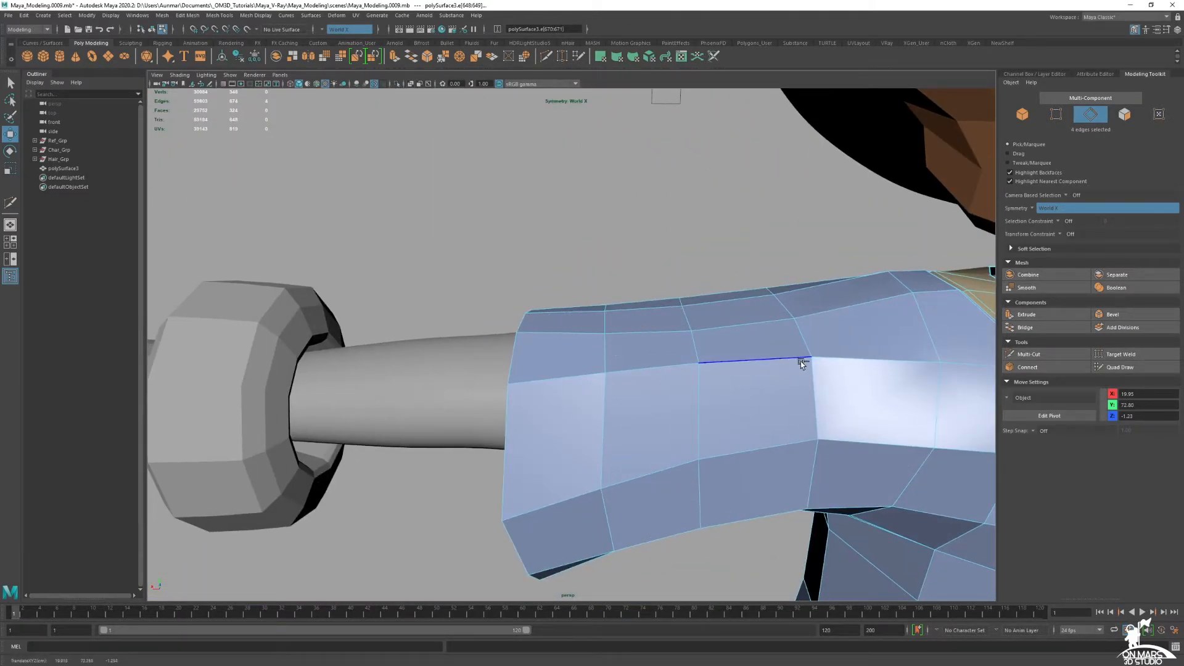
key(alt+x)
alt+drag(677, 373, 841, 359)
key(alt+x)
Insert an edge loop around the lower part of the shorts' legs with the Insert Edge Loop tool.
alt+right_drag(841, 359, 691, 345)
alt+drag(690, 345, 610, 240)
alt+middle_drag(610, 240, 601, 310)
alt+drag(601, 310, 688, 380)
double_click(581, 251)
key(q)
key(w)
click(594, 325)
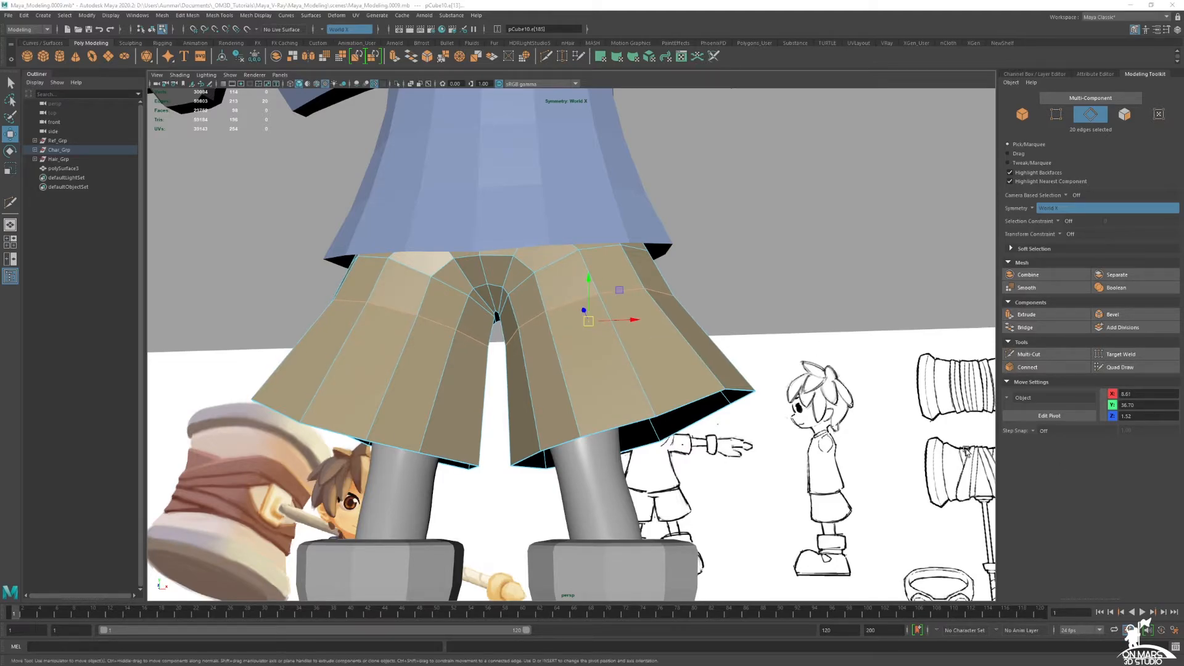
alt+middle_drag(656, 379, 665, 372)
shift+right_click(638, 320)
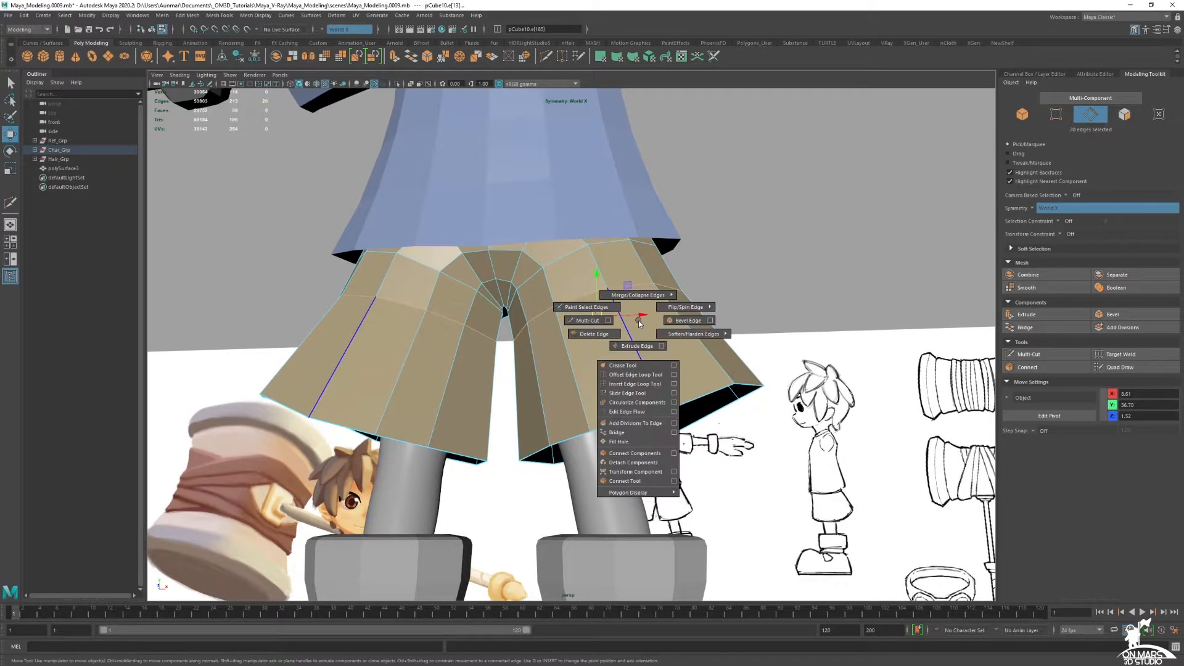
click(631, 383)
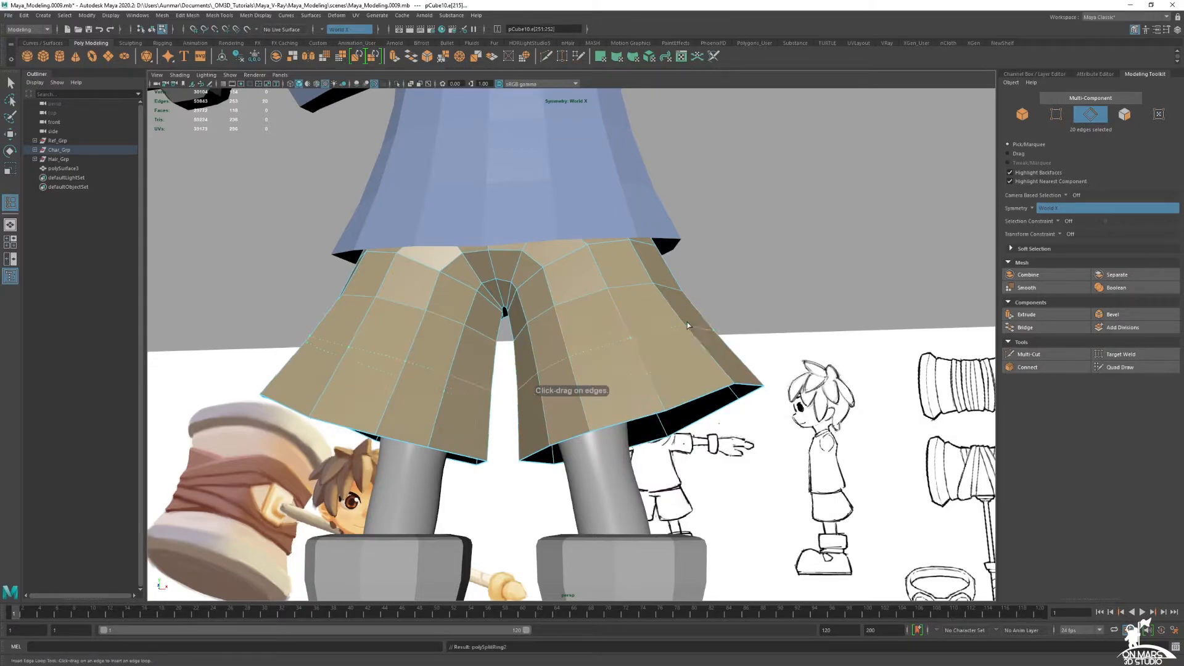
Select an edge loop on the shorts' legs and nudge it slightly upward.
alt+drag(779, 421, 709, 407)
key(w)
double_click(658, 342)
drag(617, 319, 616, 315)
alt+drag(616, 315, 624, 291)
Select the border edges of the shirt's hem and extrude them with a Local Translate Z of -0.5.
double_click(593, 154)
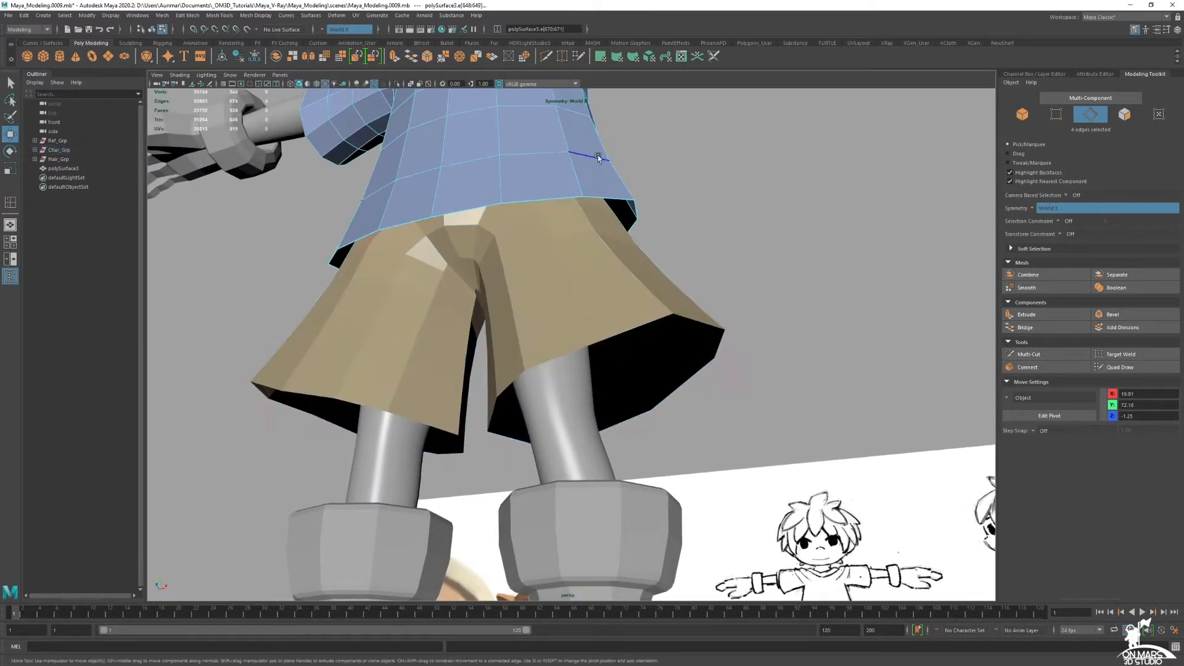
alt+middle_drag(593, 155, 660, 289)
scroll(660, 289, up, 3)
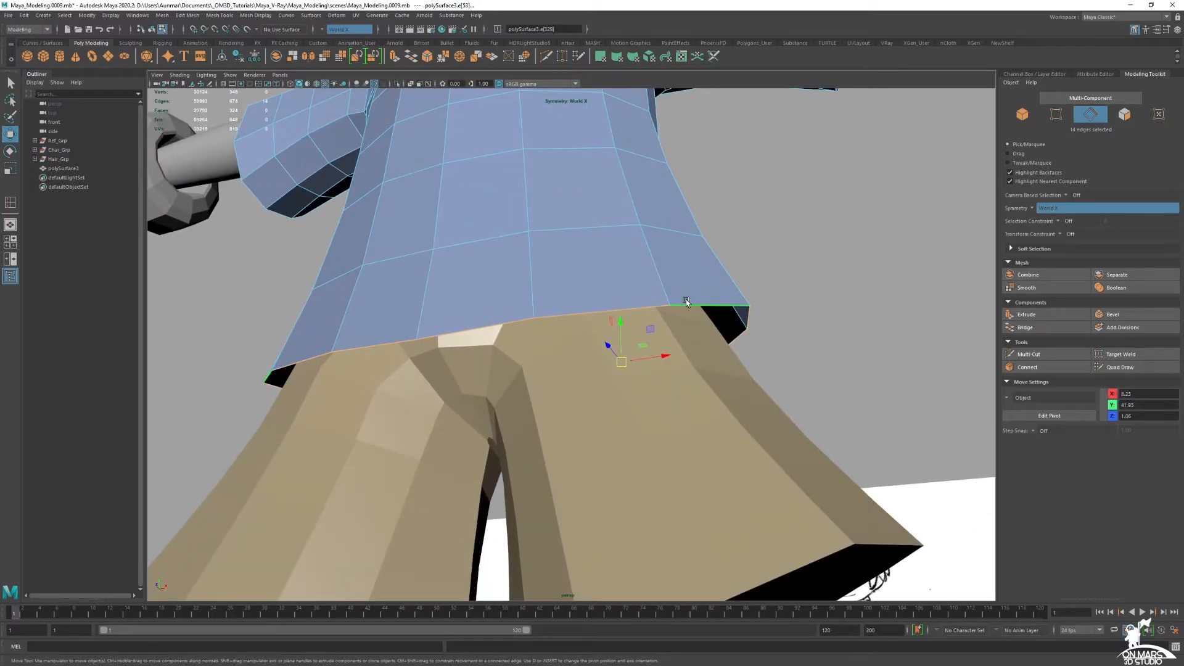
scroll(686, 302, down, 6)
key(alt+x)
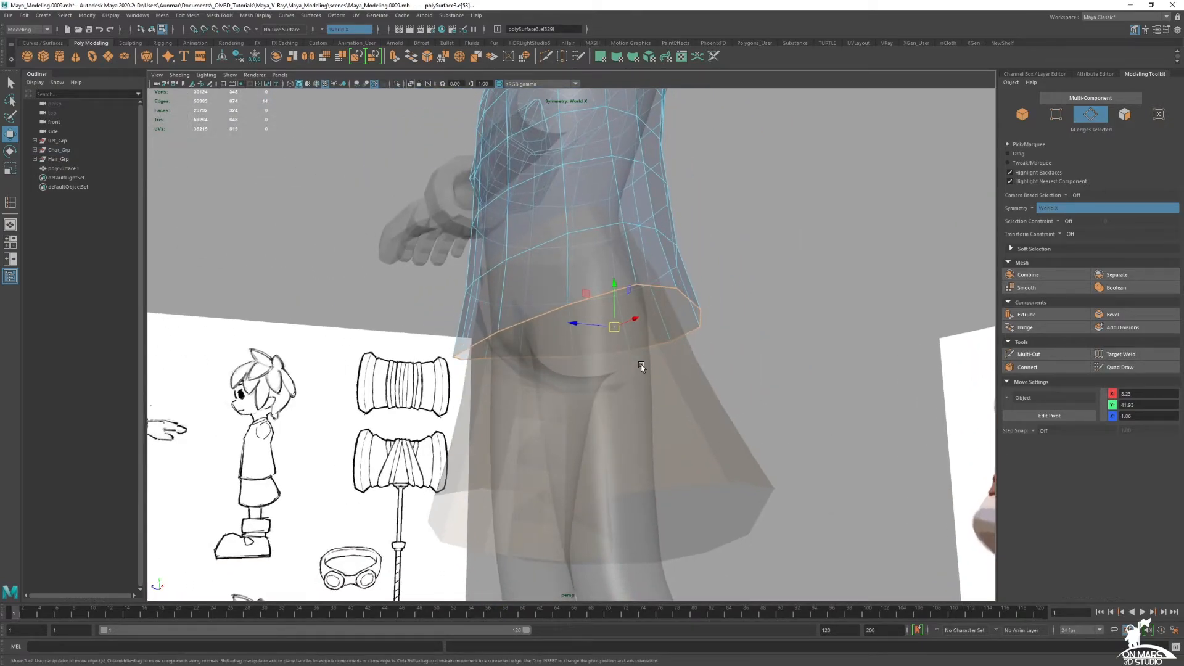
alt+drag(644, 365, 652, 367)
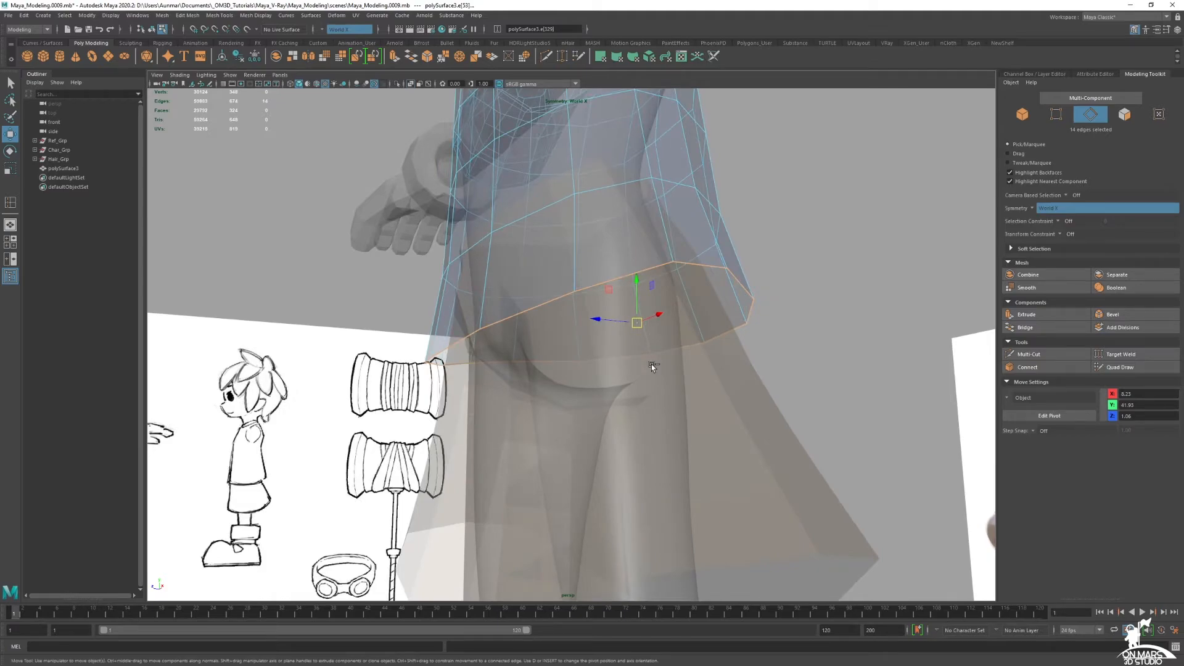
key(ctrl+e)
key(alt+x)
scroll(495, 302, up, 3)
drag(494, 294, 886, 360)
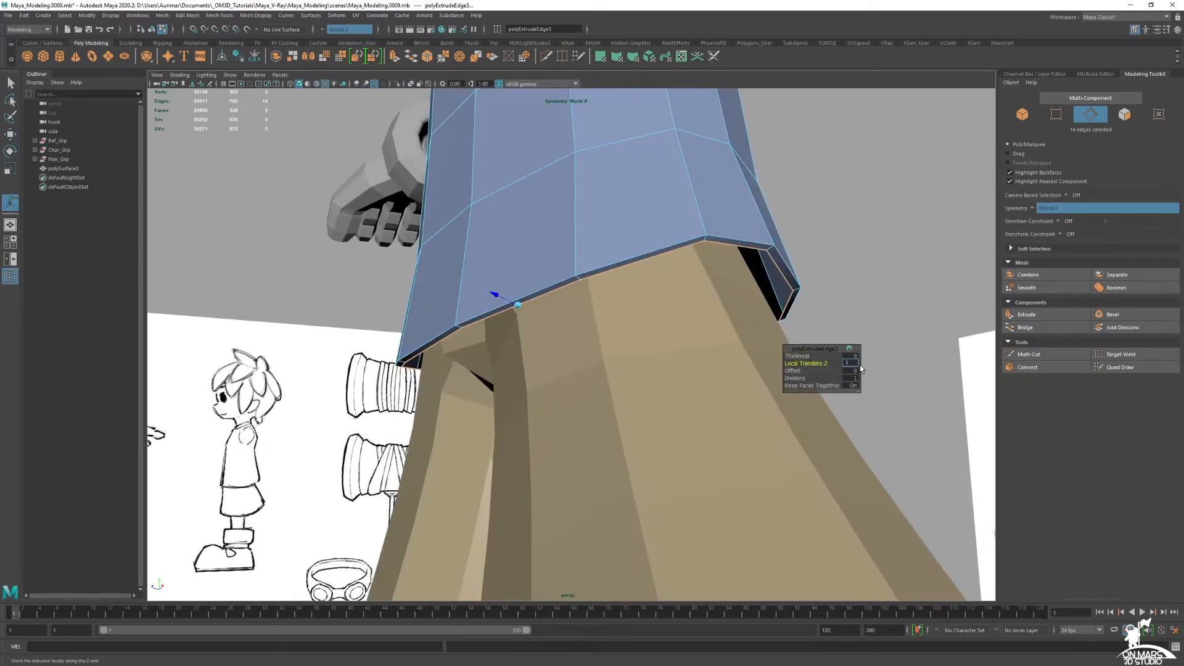
text(-0.5)
key(Return)
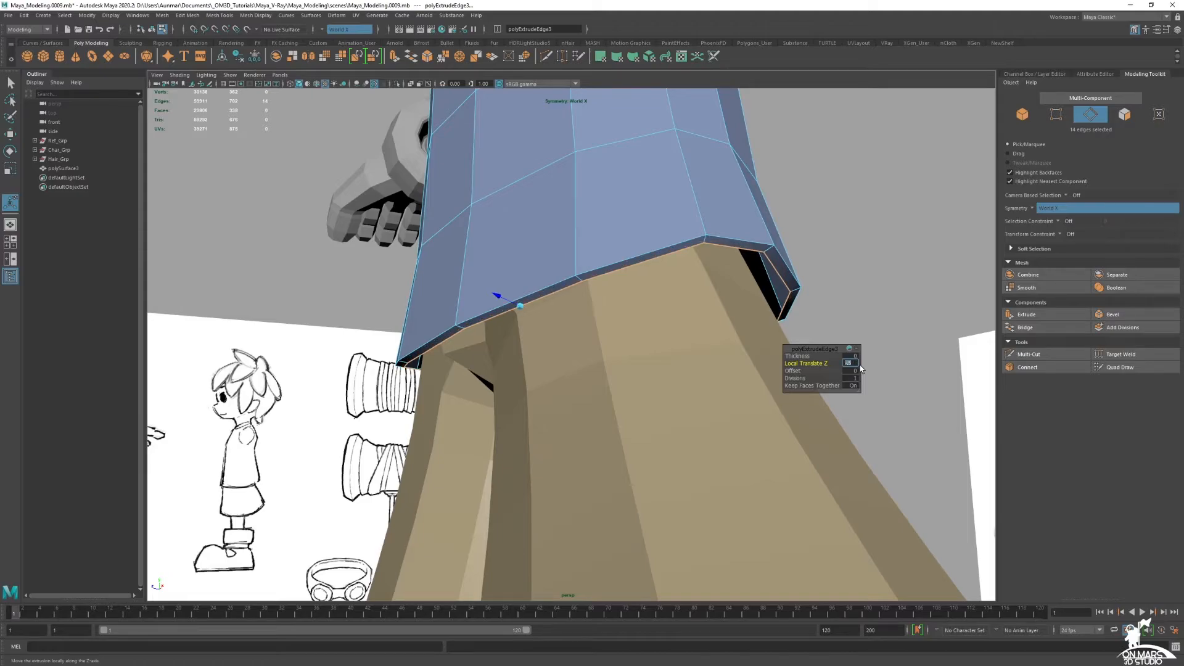
Extend the hem's inner border edges up inside the shirt and adjust them to fit around the body.
alt+drag(860, 365, 572, 294)
key(alt+x)
key(w)
alt+drag(650, 332, 572, 236)
alt+right_drag(709, 284, 670, 278)
alt+drag(684, 286, 658, 299)
ctrl+middle_drag(807, 324, 837, 321)
key(alt+x)
mouse_move(635, 316)
alt+mouse_down()
mouse_move(612, 326)
mouse_move(695, 325)
mouse_move(727, 272)
mouse_move(753, 261)
mouse_move(748, 275)
mouse_move(742, 262)
mouse_move(695, 272)
mouse_move(682, 283)
mouse_move(701, 289)
mouse_move(597, 365)
mouse_move(570, 370)
mouse_move(586, 370)
mouse_move(587, 177)
alt+mouse_up()
key(r)
key(alt+x)
key(alt+x)
mouse_move(632, 224)
alt+mouse_down()
mouse_move(566, 281)
mouse_move(584, 420)
mouse_move(638, 297)
mouse_move(643, 361)
mouse_move(681, 351)
alt+mouse_up()
key(alt+x)
Select the border edges of the shorts' leg openings and extrude them with a thickness of -0.5.
right_drag(766, 275, 826, 252)
key(q)
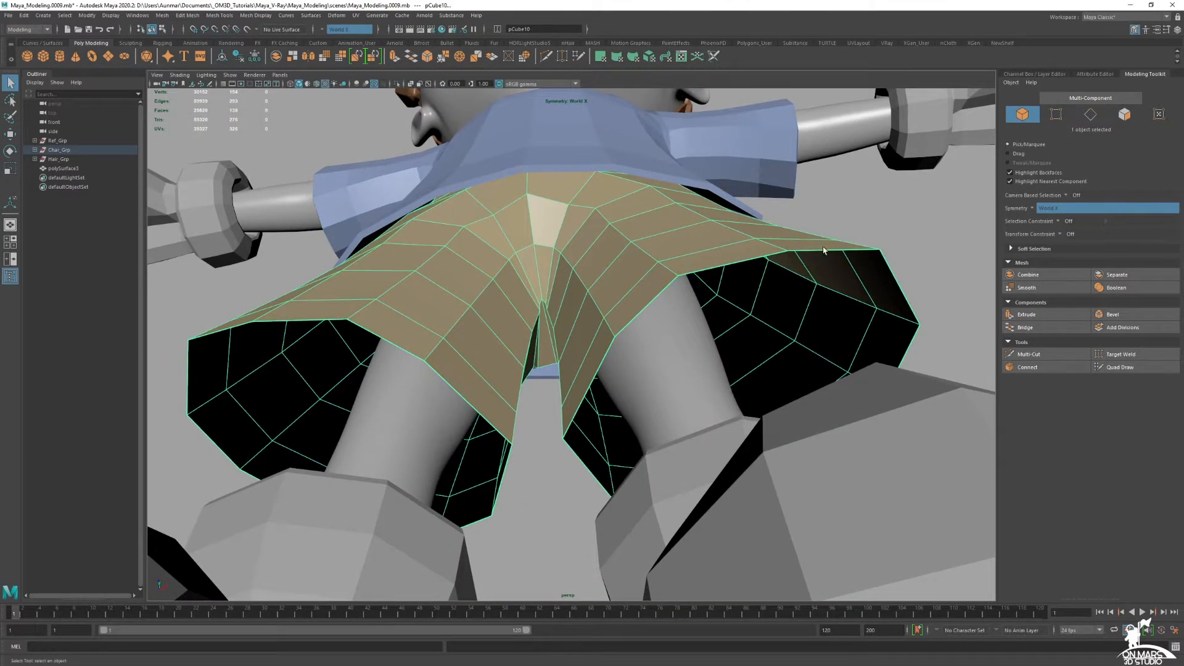
key(w)
alt+drag(796, 249, 740, 322)
key(ctrl+e)
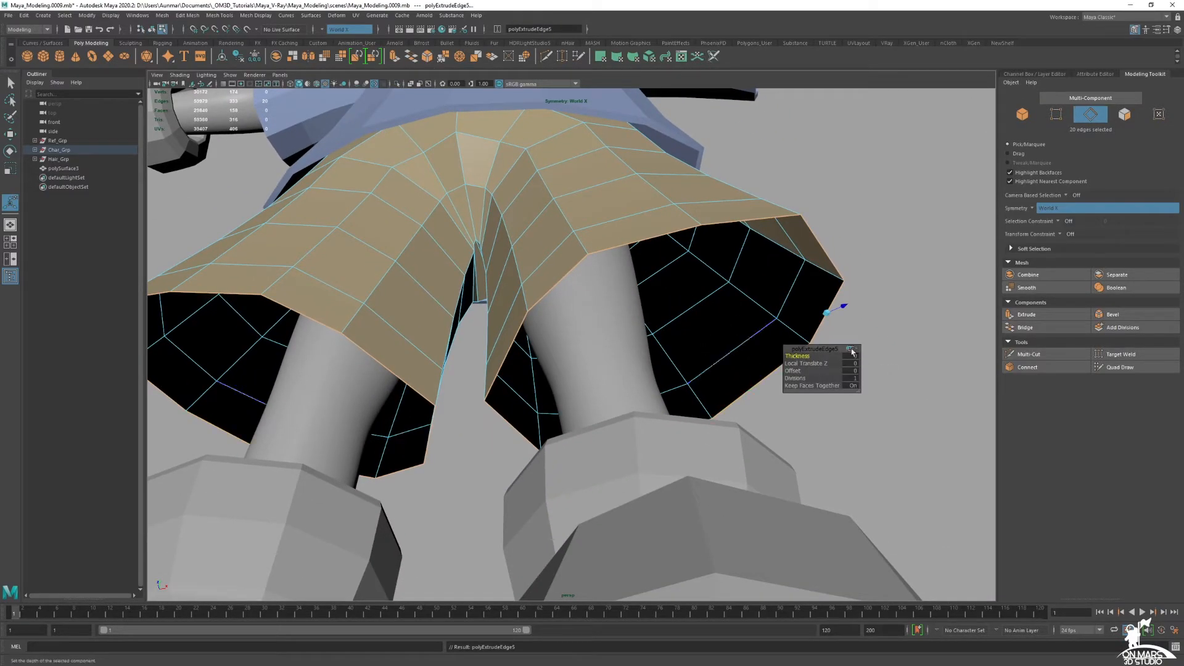
text(1)
key(Return)
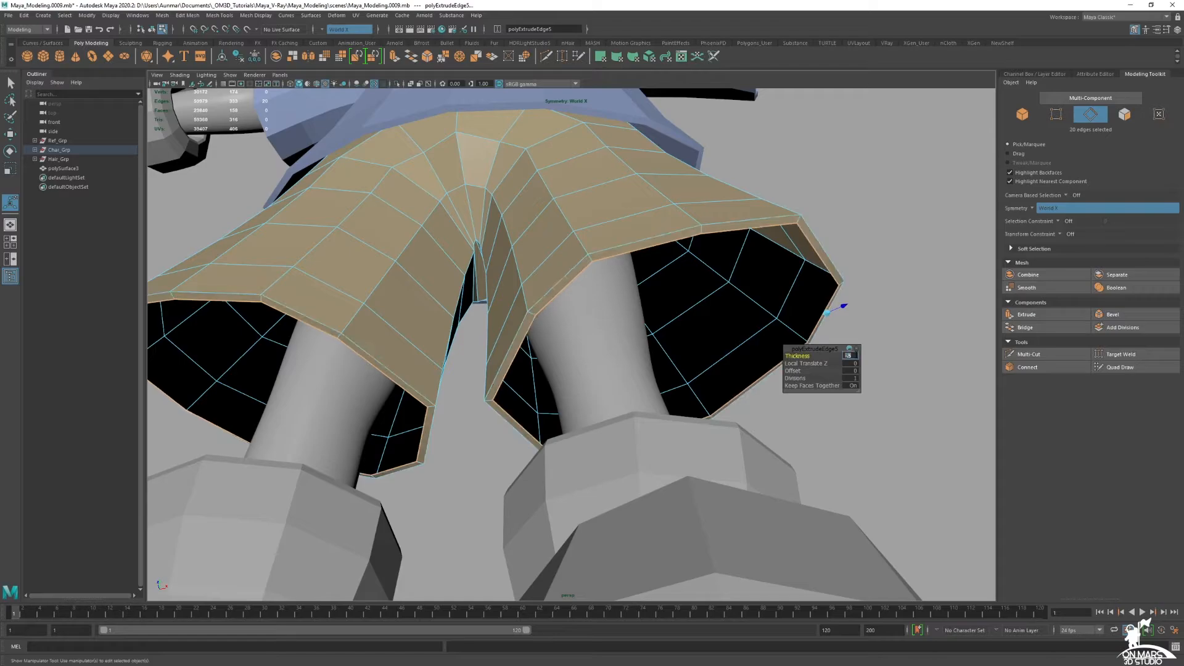
alt+drag(645, 310, 639, 316)
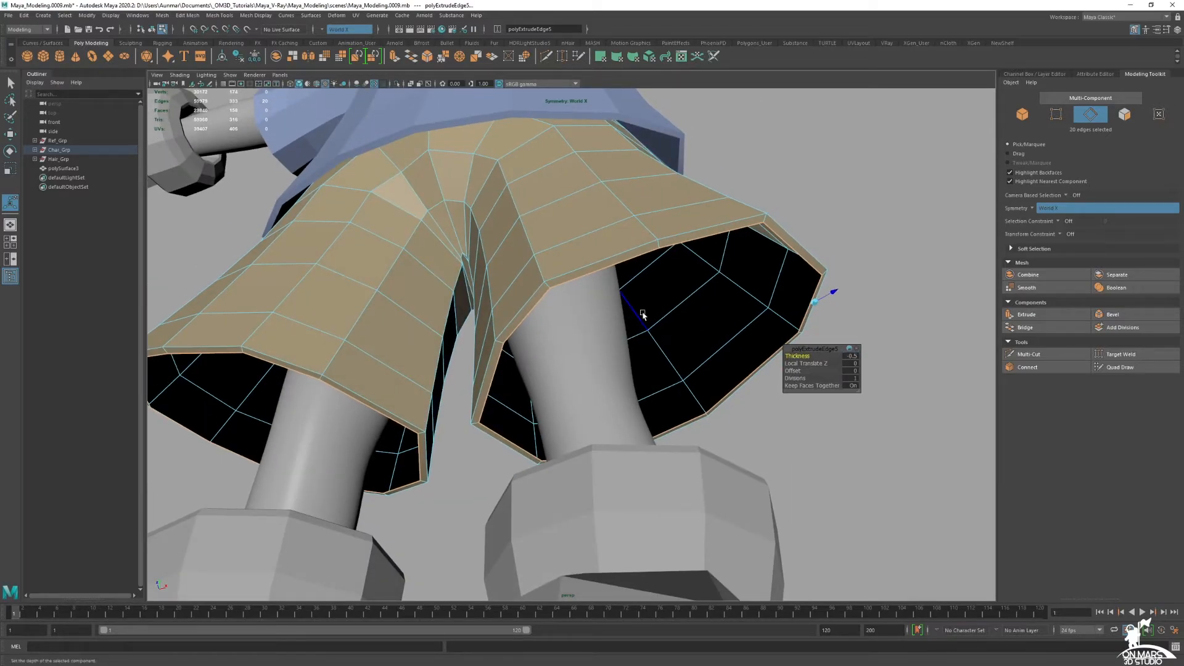
Extrude the shorts' inner leg border edges again in the front view and move them up inside the legs.
key(w)
key(space)
key(space)
key(f)
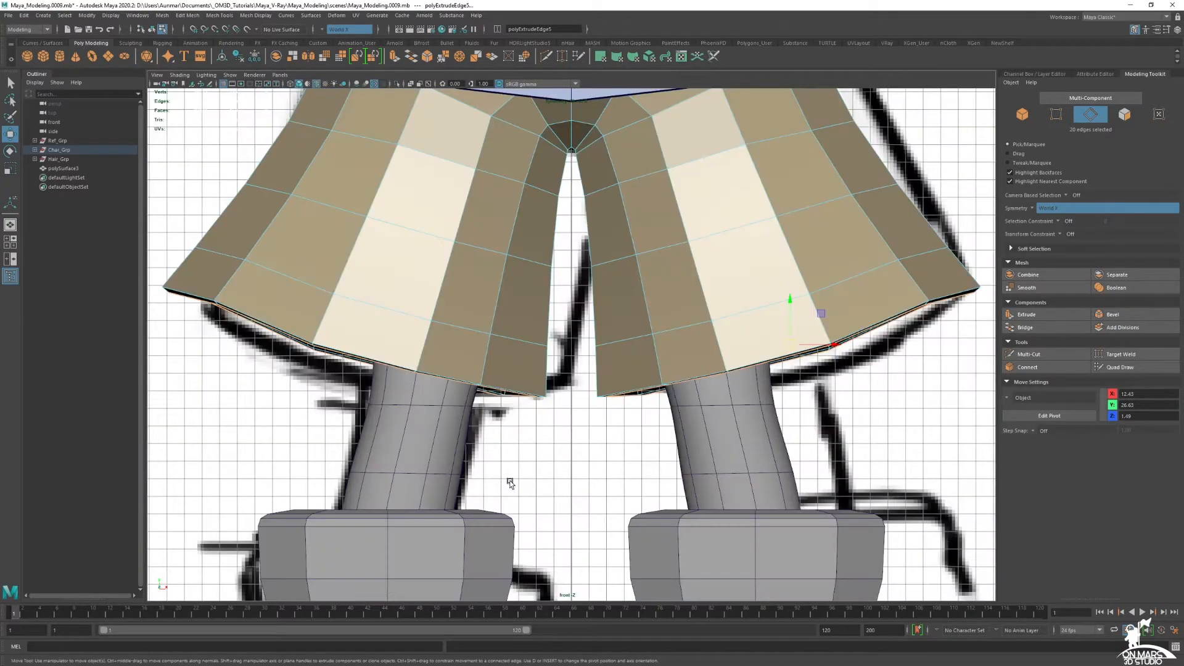
key(alt+x)
scroll(678, 348, down, 2)
alt+middle_drag(703, 309, 600, 328)
scroll(600, 328, up, 3)
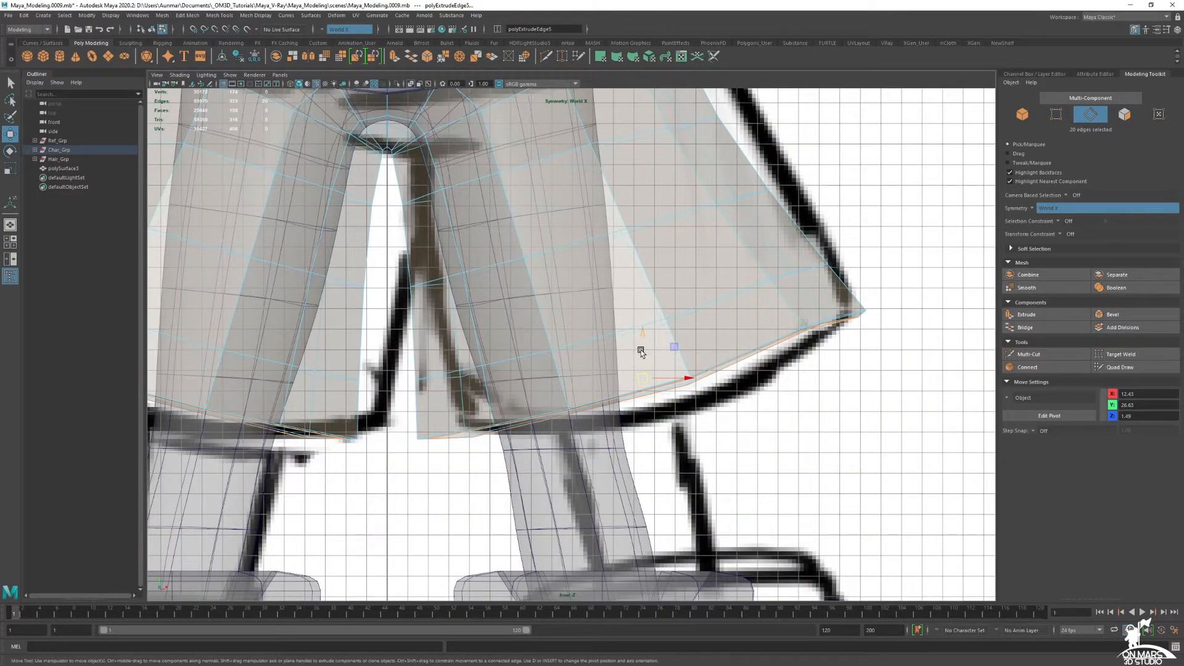
shift+right_click(640, 351)
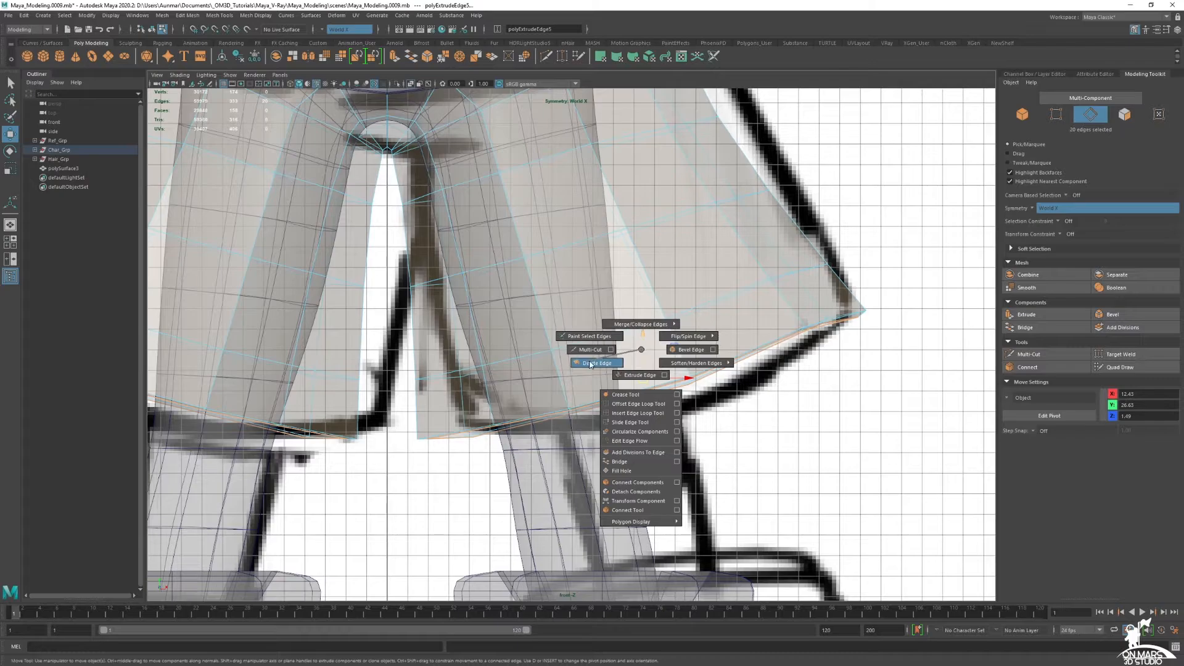
click(640, 375)
scroll(617, 331, down, 3)
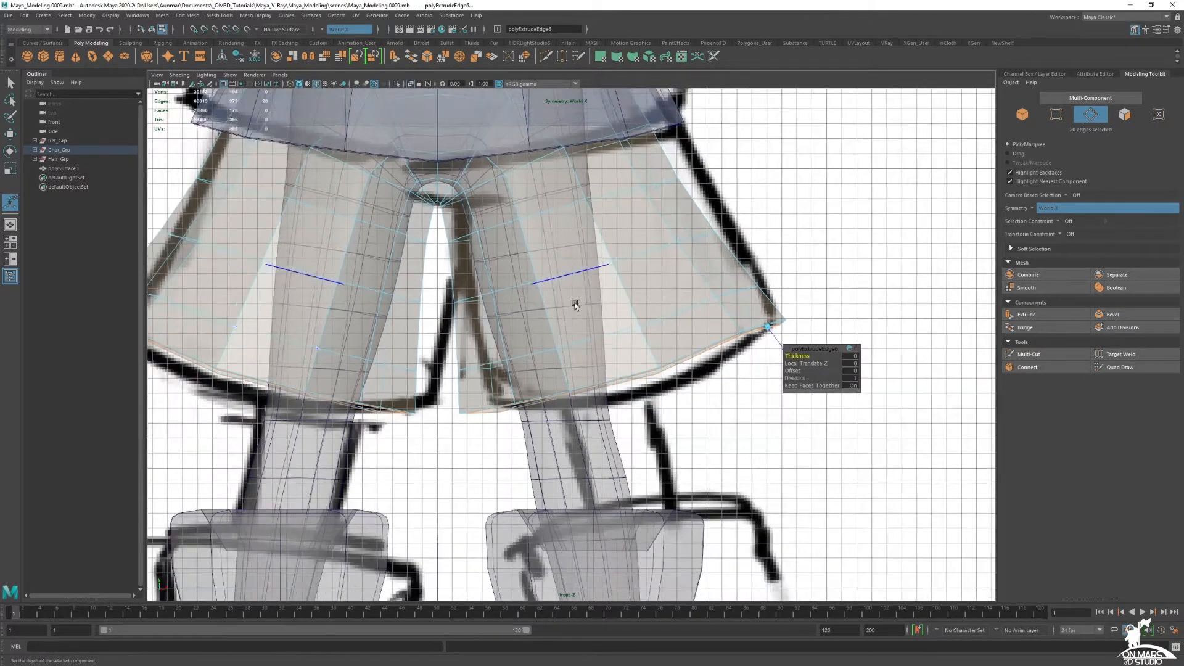
scroll(617, 332, down, 1)
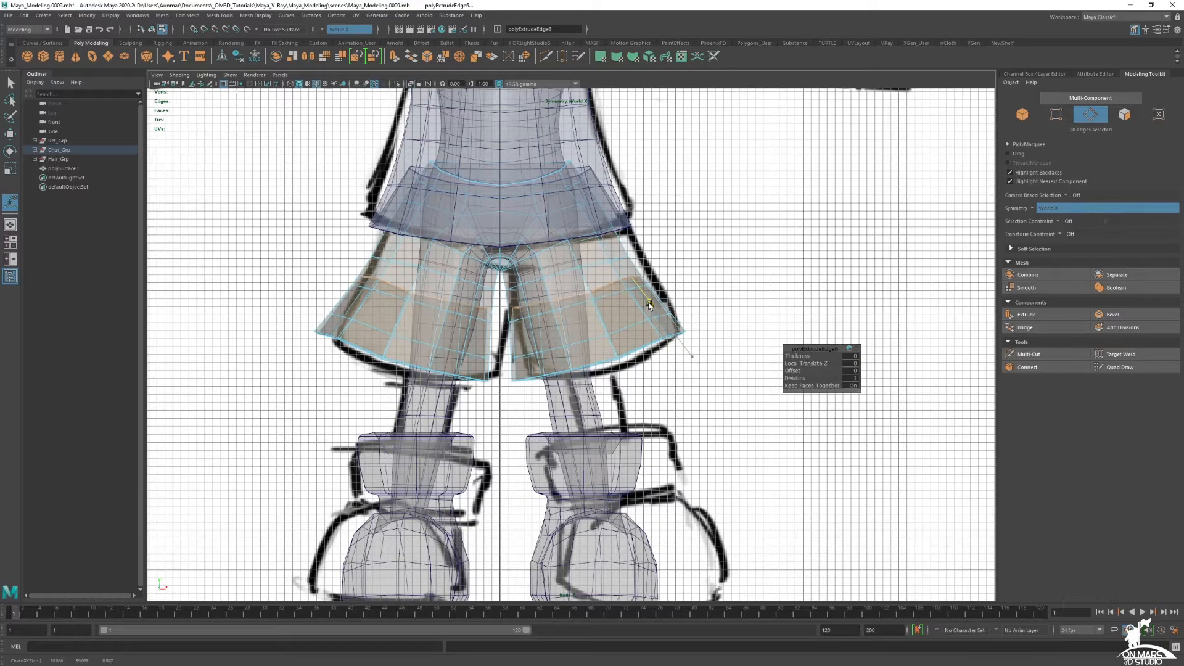
Scale the shorts' extruded inner edges to fit around the legs, checking the fit in the perspective view.
key(space)
key(space)
alt+drag(852, 214, 606, 251)
key(r)
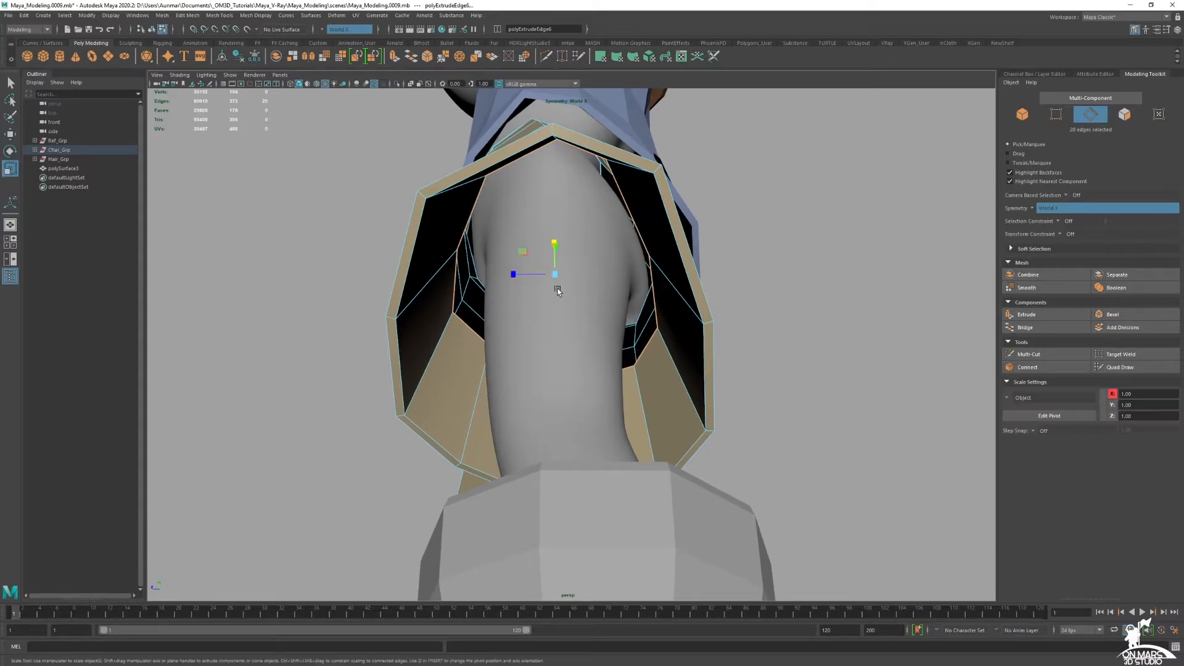
drag(554, 279, 601, 312)
alt+right_drag(602, 312, 650, 296)
key(alt+x)
key(alt+x)
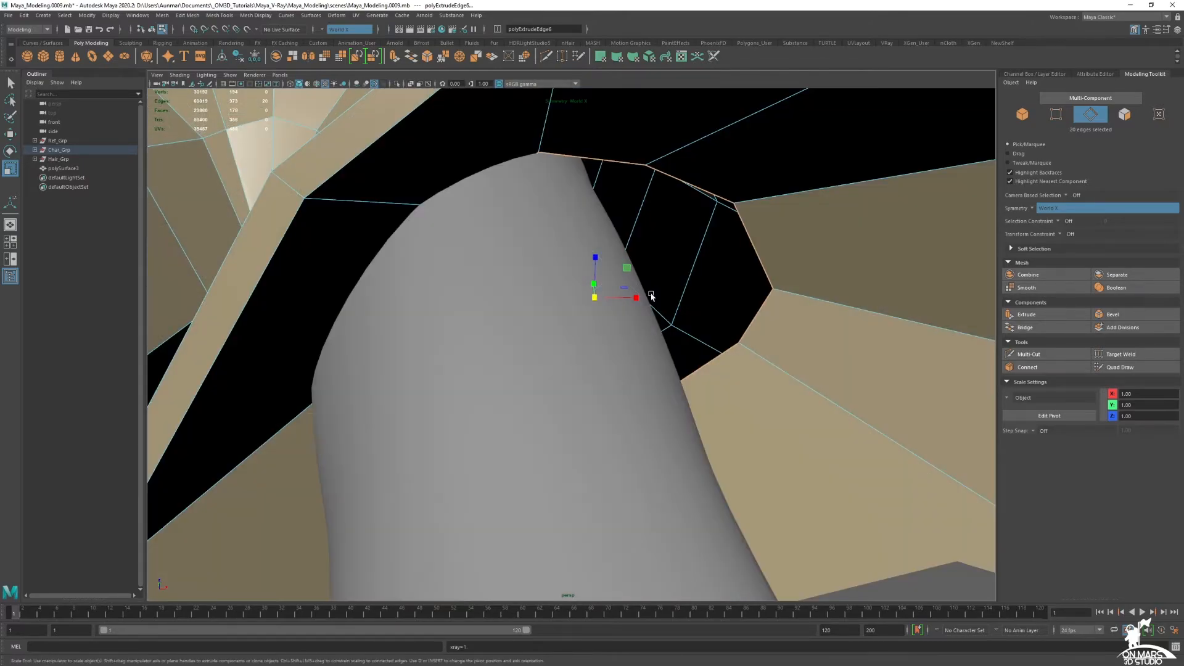
mouse_move(638, 295)
alt+mouse_down()
mouse_move(602, 296)
mouse_move(623, 306)
mouse_move(492, 287)
mouse_move(524, 299)
alt+mouse_up()
key(alt+x)
key(alt+x)
alt+right_drag(524, 299, 573, 308)
Insert an edge loop around the inner lining of the shorts' legs with the Multi-Cut tool.
key(w)
alt+drag(573, 308, 587, 335)
alt+right_drag(587, 336, 548, 318)
alt+drag(549, 318, 685, 446)
alt+right_drag(684, 447, 600, 374)
alt+drag(600, 373, 721, 275)
right_click(722, 276)
right_click(720, 275)
right_drag(720, 275, 719, 250)
key(q)
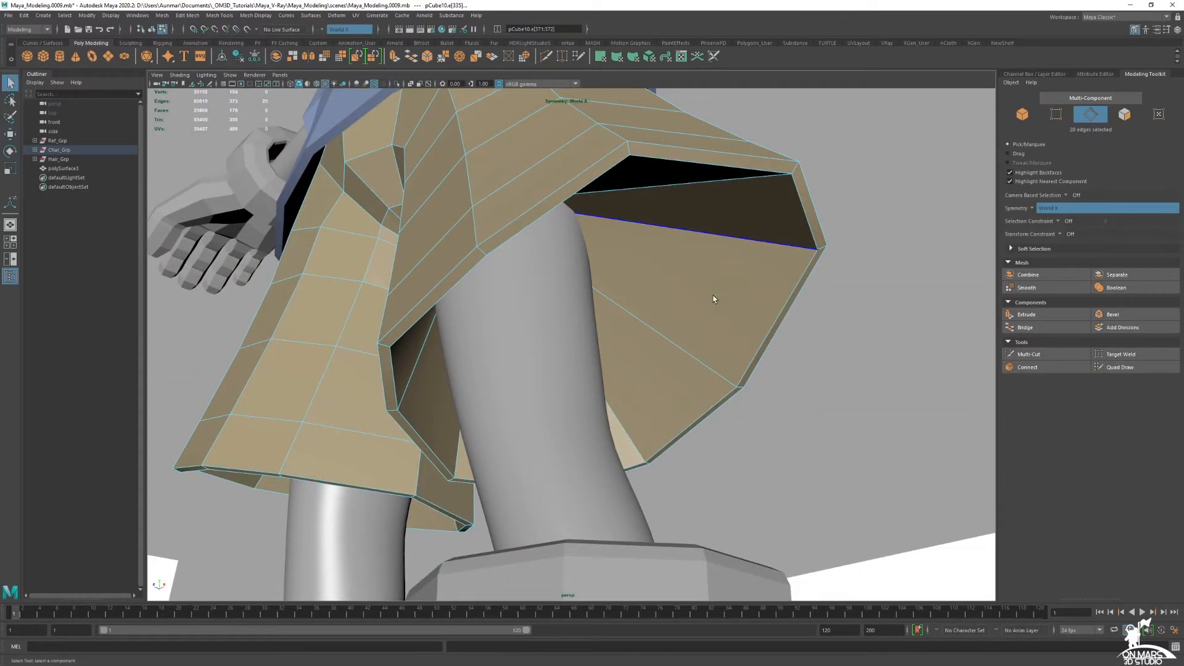
click(1017, 354)
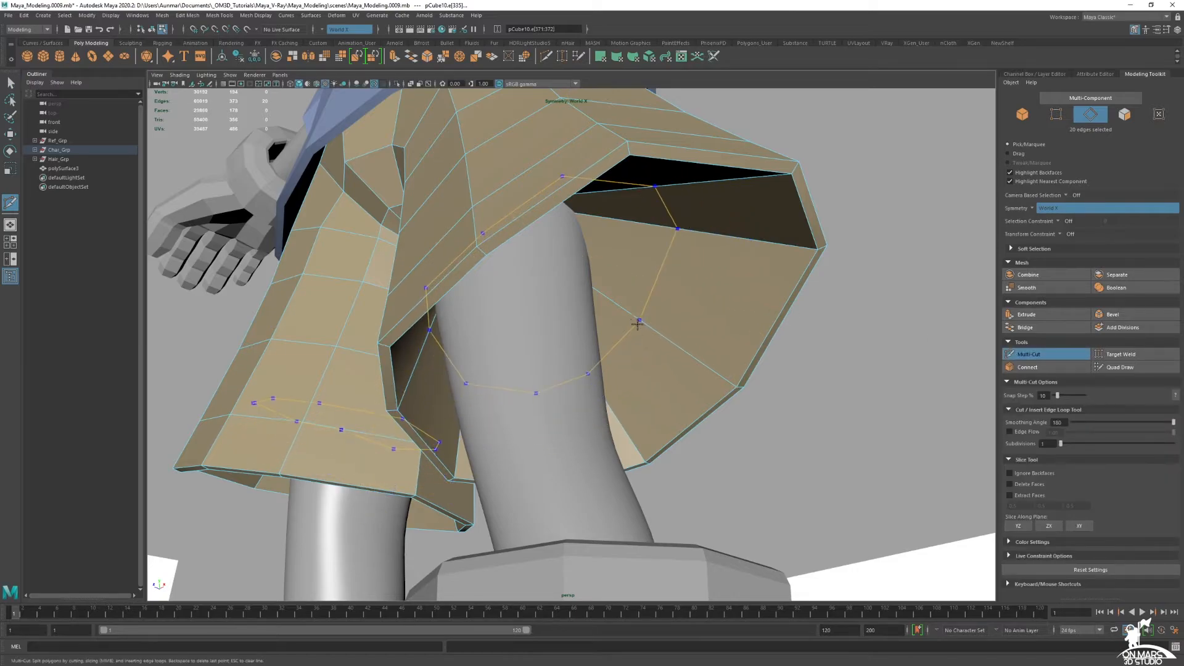
ctrl+click(642, 325)
Select the new edge loops in the shorts' inner lining and adjust their position inside the legs.
key(w)
double_click(652, 293)
alt+drag(679, 331, 830, 367)
middle_drag(830, 368, 806, 364)
mouse_move(602, 314)
alt+mouse_down()
mouse_move(650, 345)
mouse_move(654, 371)
mouse_move(617, 386)
mouse_move(610, 328)
alt+mouse_up()
scroll(654, 371, down, 7)
alt+right_drag(610, 328, 661, 444)
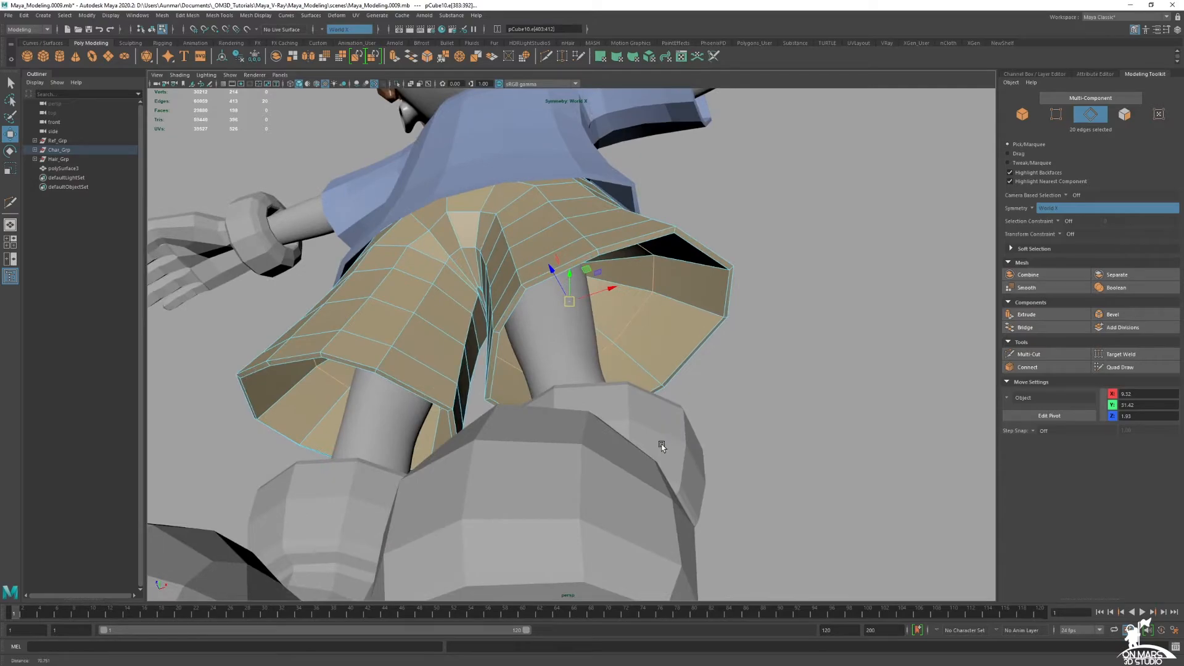
mouse_move(661, 444)
alt+mouse_down()
mouse_move(644, 322)
mouse_move(763, 328)
mouse_move(705, 369)
alt+mouse_up()
ctrl+shift+middle_drag(704, 368, 701, 368)
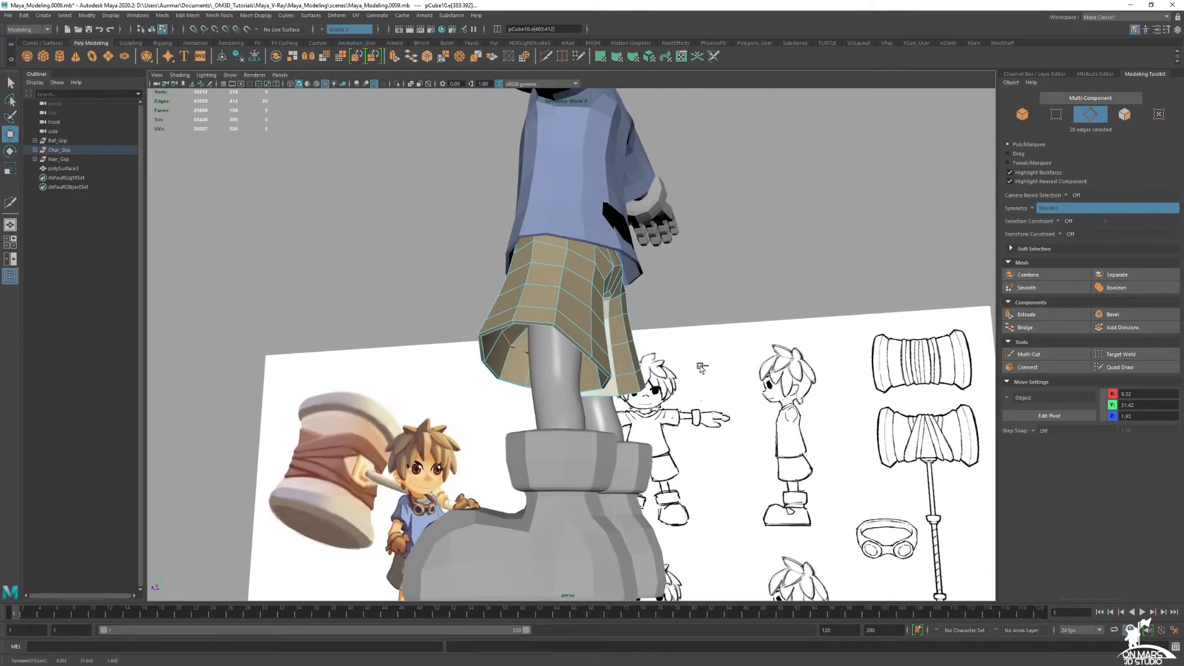
alt+drag(703, 368, 580, 326)
alt+drag(521, 301, 543, 330)
right_drag(542, 331, 590, 312)
key(q)
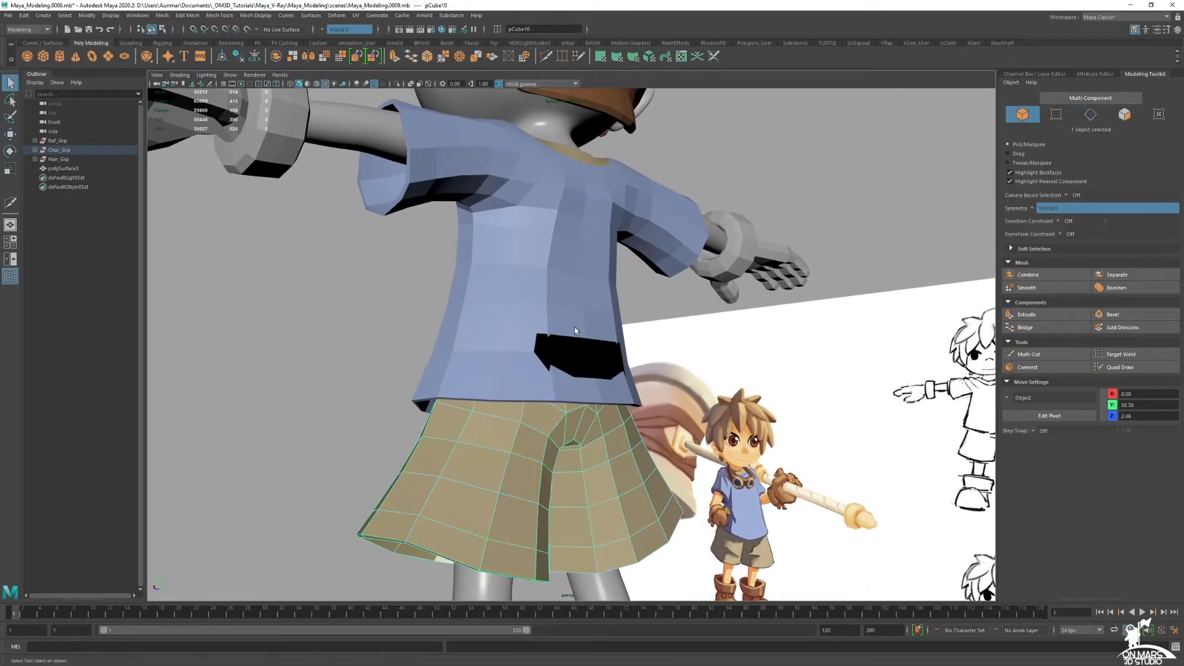
Adjust the shirt's inner lining where it pokes through the surface near the hem, moving it back inside the shirt.
click(565, 323)
alt+drag(564, 325, 602, 334)
alt+right_drag(601, 334, 567, 330)
mouse_move(544, 264)
right_down()
mouse_move(543, 240)
mouse_move(555, 278)
right_up()
key(alt+x)
alt+drag(555, 277, 543, 324)
alt+drag(639, 343, 814, 411)
key(alt+x)
key(w)
drag(649, 336, 570, 367)
key(alt+x)
key(alt+x)
mouse_move(536, 285)
alt+mouse_down()
mouse_move(505, 344)
mouse_move(517, 344)
mouse_move(497, 343)
mouse_move(537, 268)
alt+mouse_up()
right_drag(537, 268, 665, 221)
key(q)
alt+drag(602, 299, 582, 305)
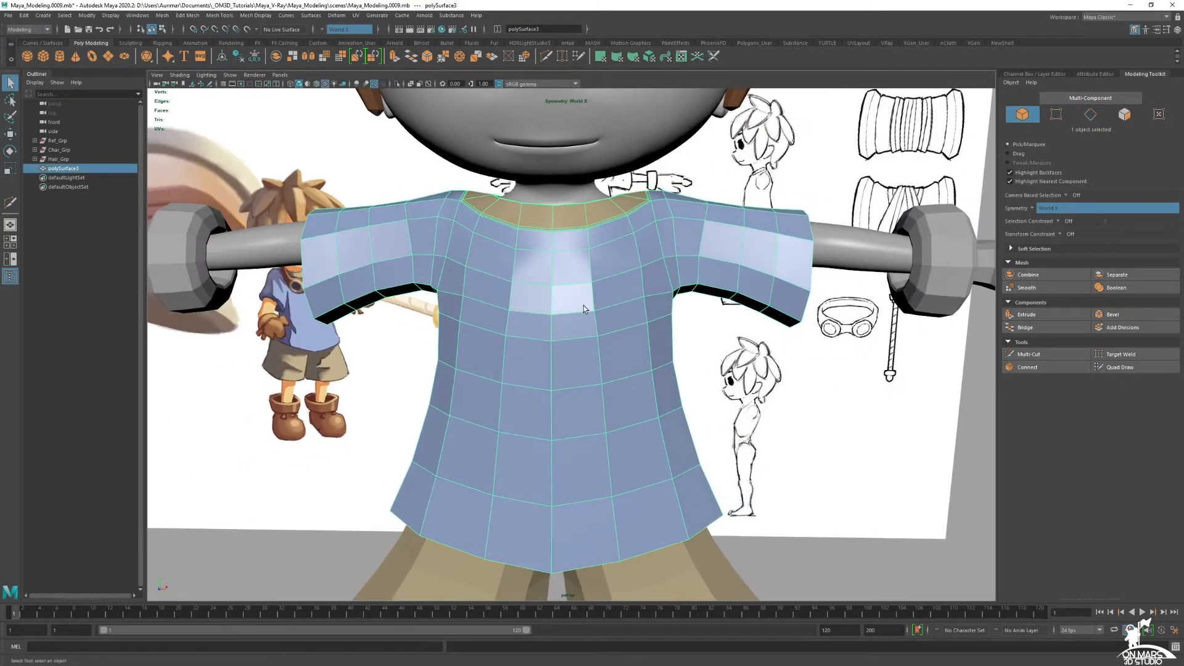
Select the horizontal edge loop across the shirt's chest and shift it slightly.
alt+middle_drag(583, 413, 576, 247)
alt+right_drag(576, 247, 506, 265)
shift+click(651, 448)
alt+drag(650, 448, 350, 160)
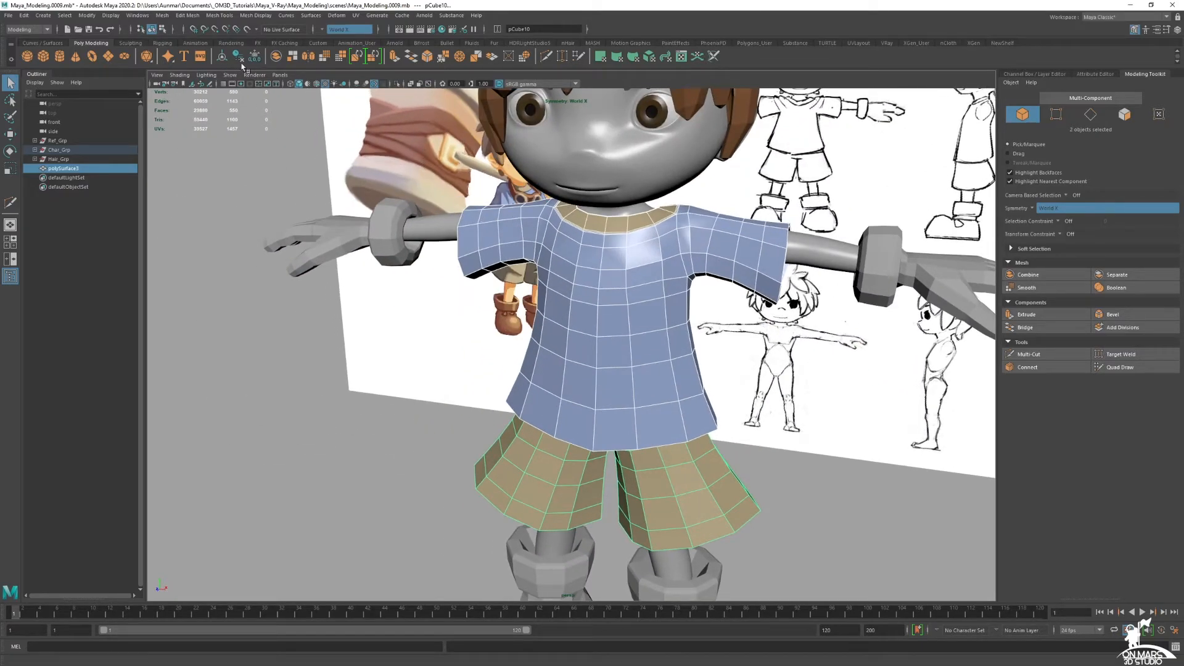
mouse_move(592, 271)
alt+mouse_down()
mouse_move(627, 296)
mouse_move(576, 285)
mouse_move(593, 286)
alt+mouse_up()
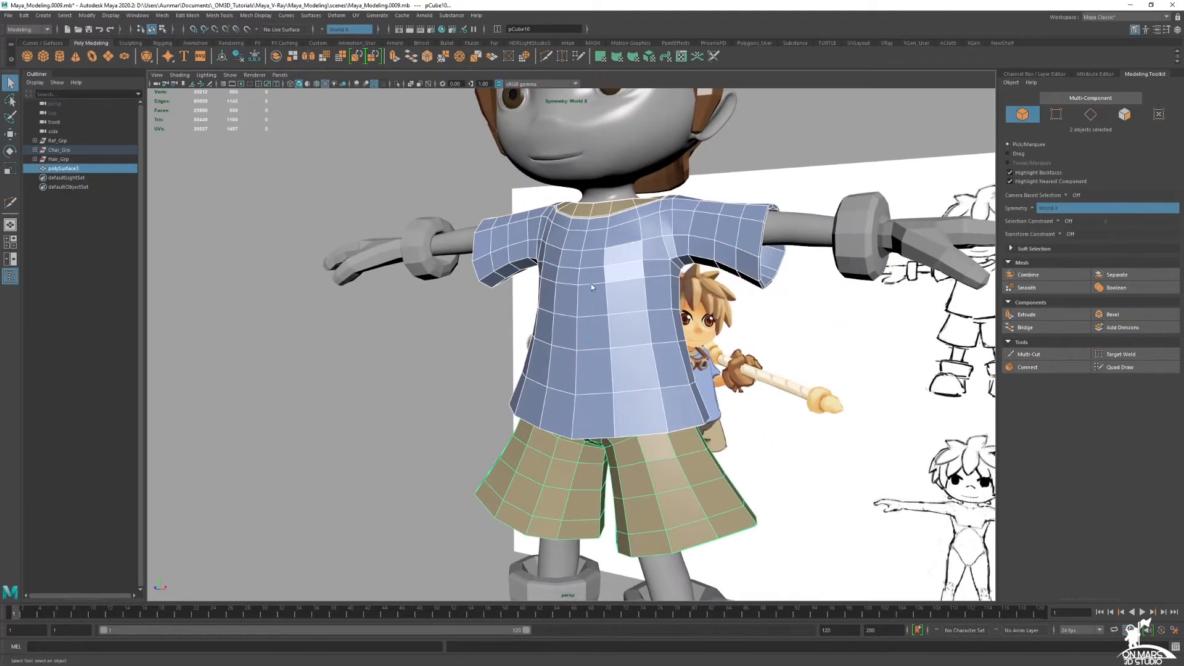
key(F9)
key(F10)
key(w)
double_click(588, 283)
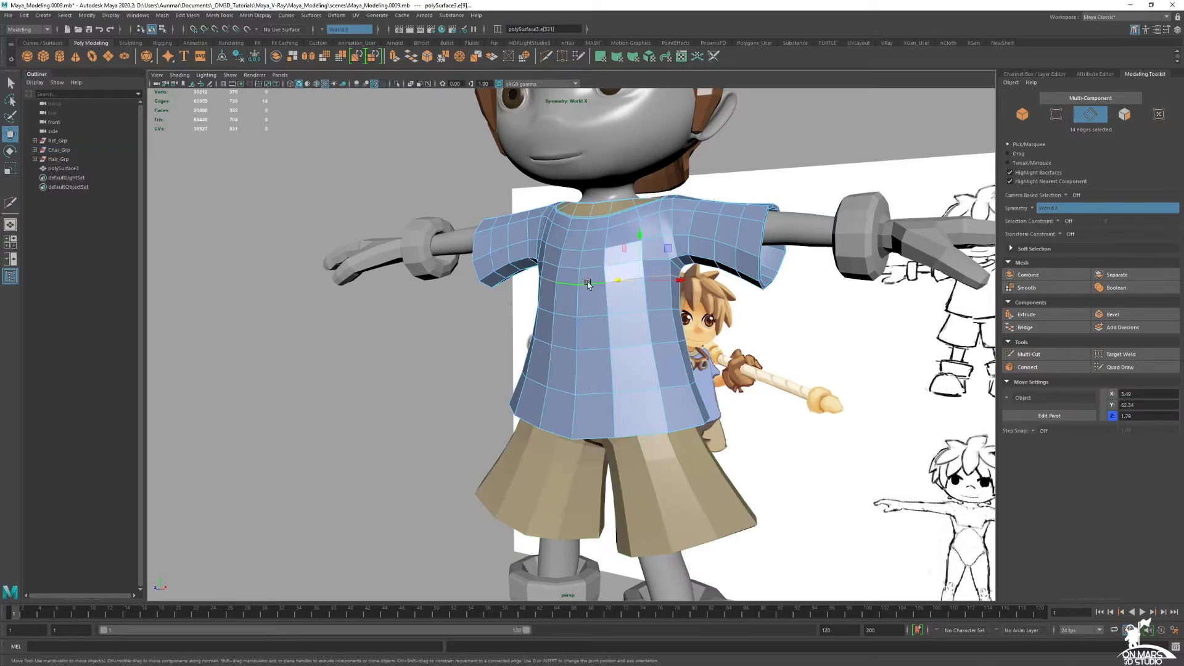
drag(624, 281, 639, 289)
alt+drag(638, 290, 604, 287)
key(F8)
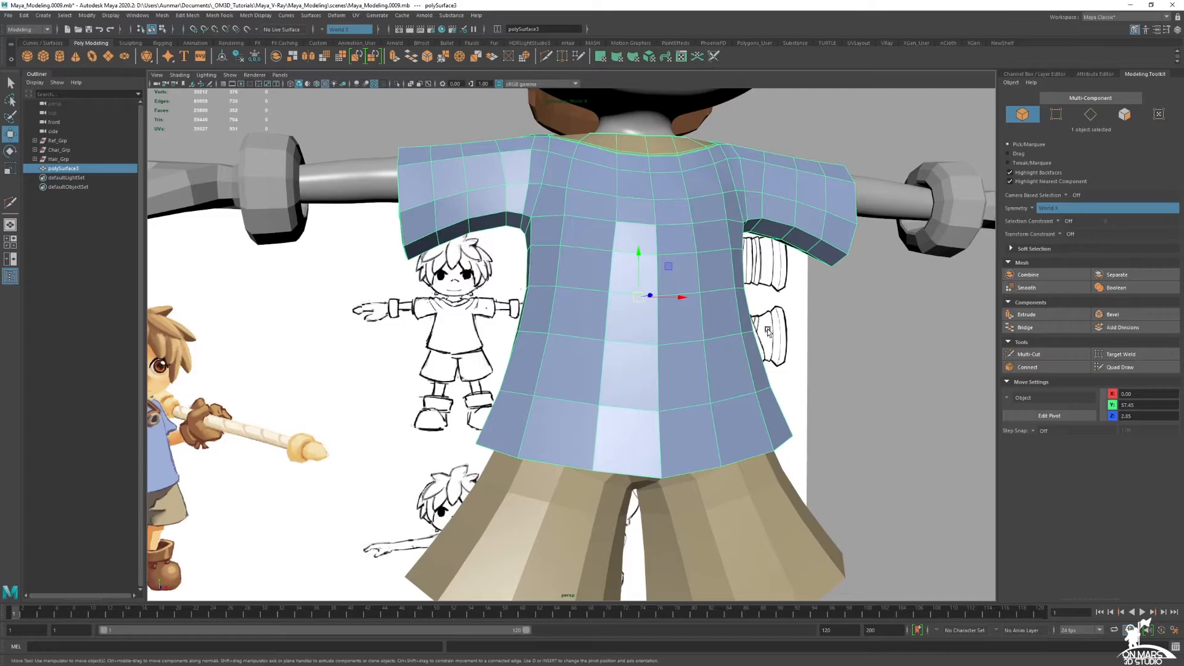
Examine the shirt and shorts from several sides in smooth preview.
key(3)
click(763, 489)
key(3)
click(854, 413)
alt+right_drag(854, 412, 781, 433)
alt+drag(782, 433, 660, 430)
alt+middle_drag(660, 430, 568, 317)
alt+drag(568, 317, 595, 265)
alt+right_drag(595, 265, 593, 245)
alt+drag(594, 244, 608, 302)
click(608, 302)
alt+right_drag(608, 303, 620, 239)
key(1)
alt+drag(636, 233, 654, 291)
click(1012, 354)
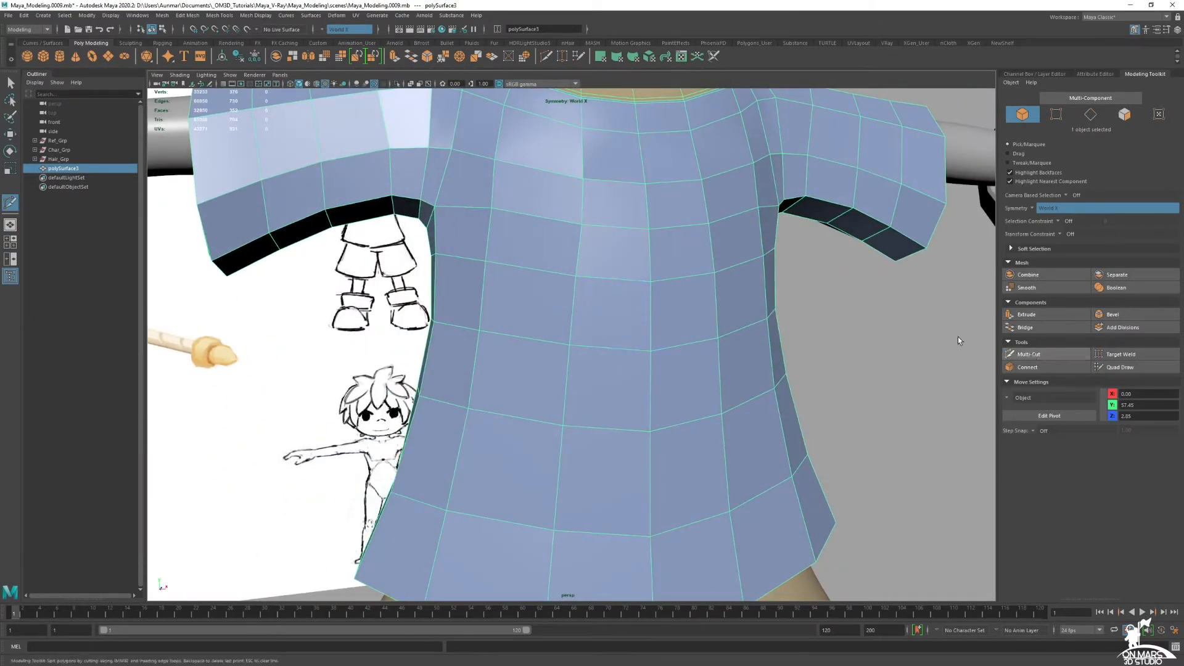
click(1011, 354)
alt+drag(568, 269, 517, 394)
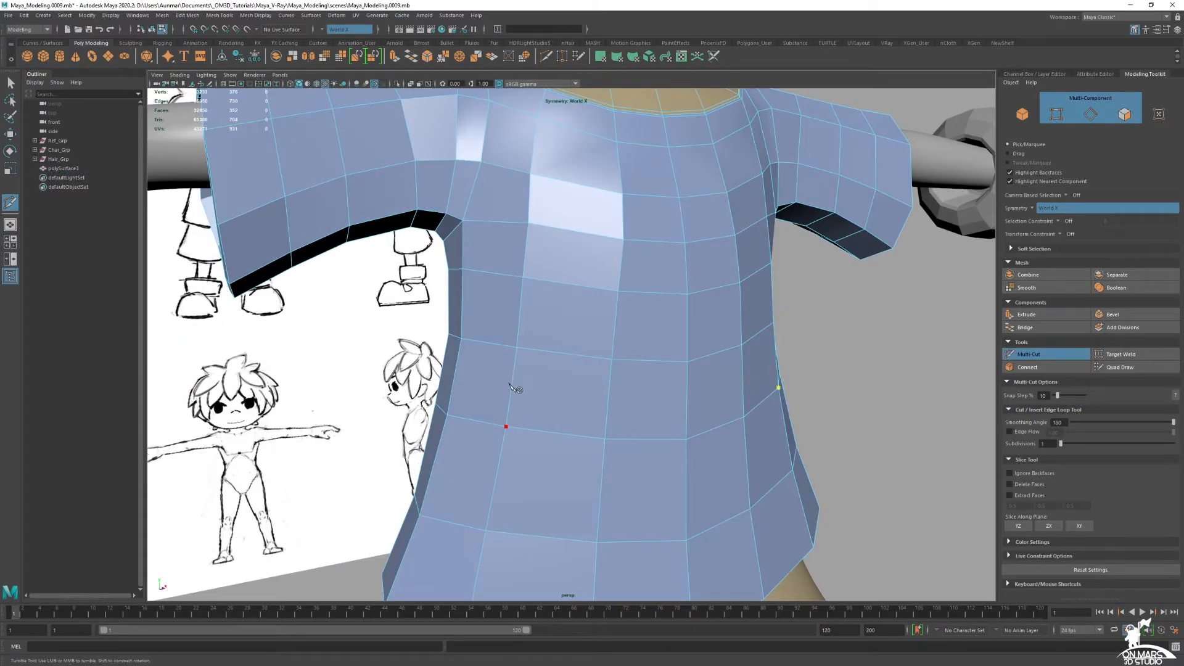
key(ctrl+z)
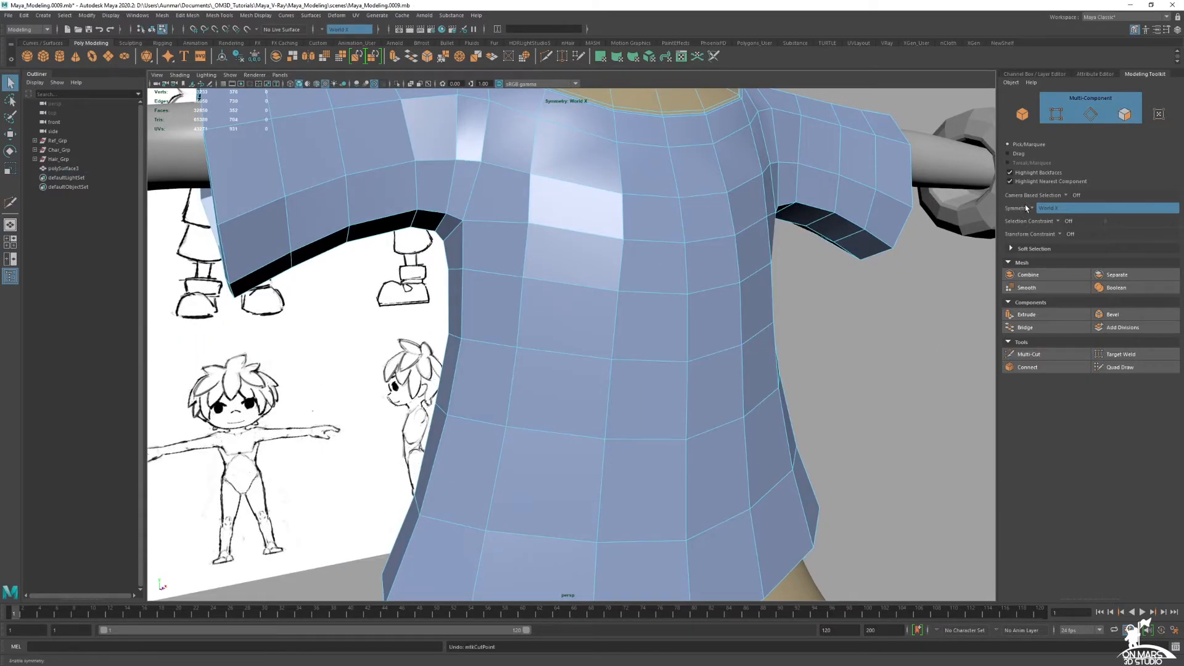
Turn symmetry off and cut a diagonal crease line down the shirt front from the chest to above the hem.
click(1031, 208)
click(1047, 214)
alt+drag(549, 303, 547, 352)
click(1044, 355)
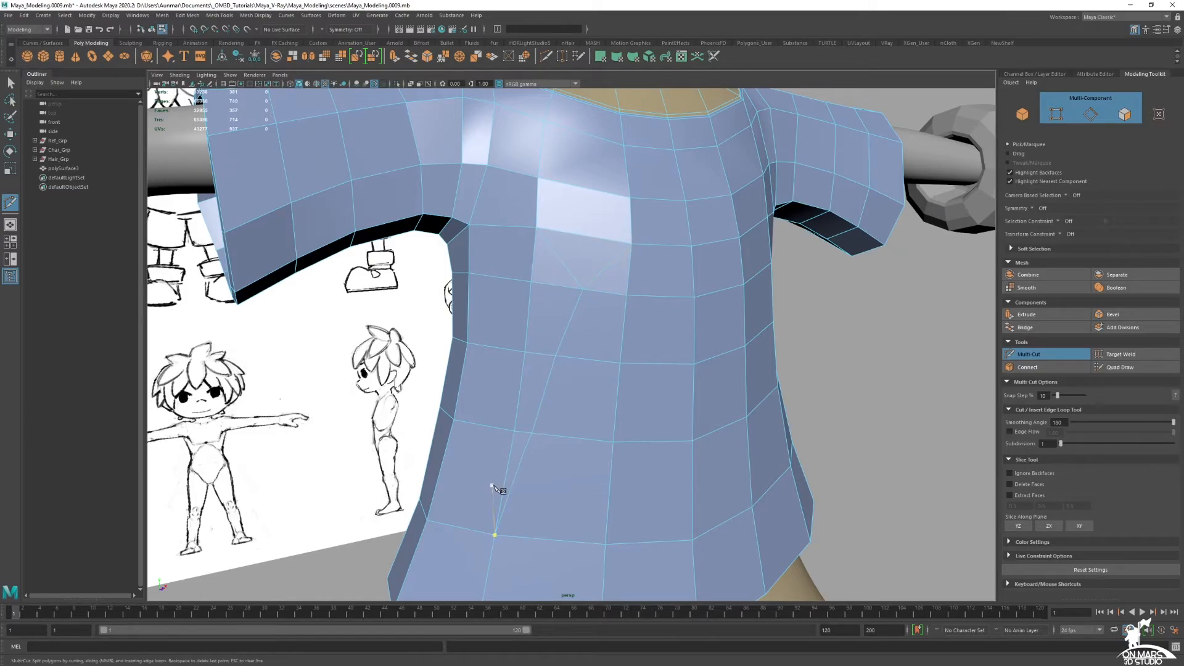
click(607, 545)
key(q)
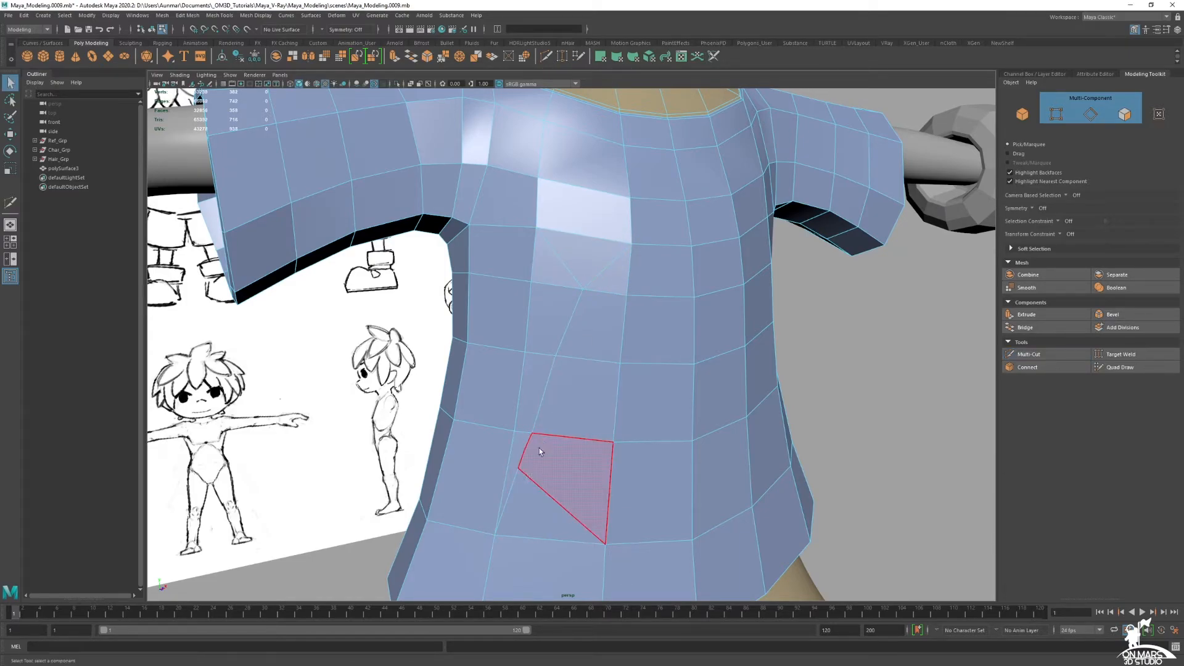
Delete the surplus vertex near the crease line's lower end and reposition the end vertex.
right_drag(526, 471, 480, 401)
click(521, 470)
key(w)
key(q)
click(527, 451)
key(w)
key(Delete)
click(517, 463)
drag(516, 463, 528, 478)
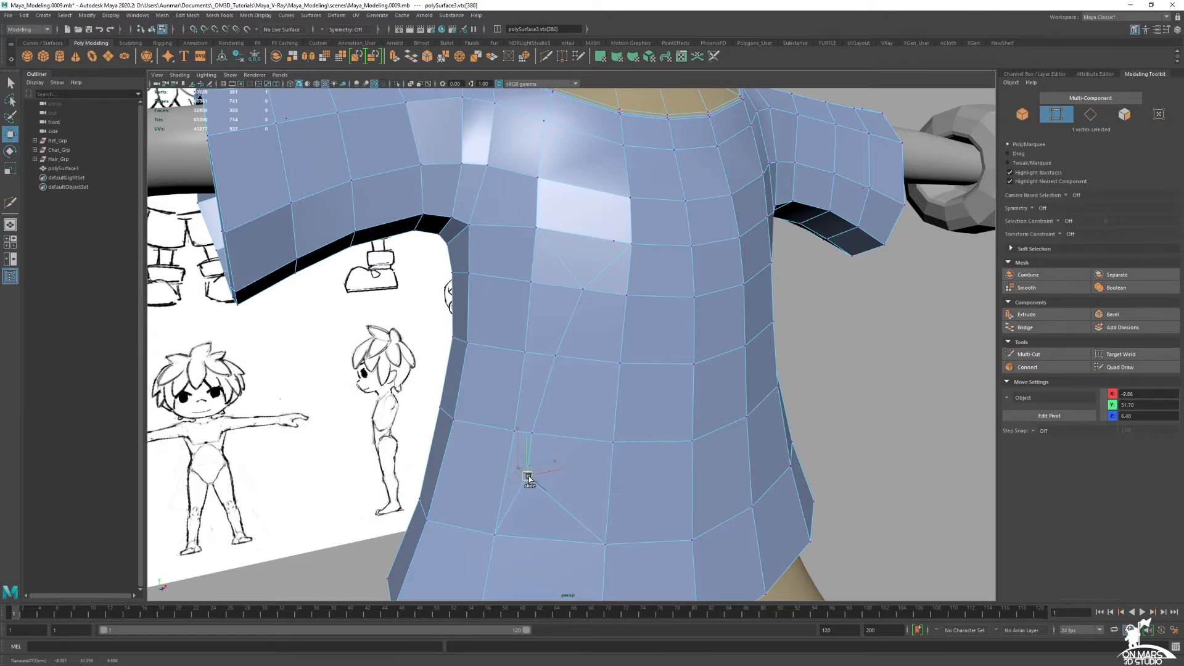
alt+drag(563, 392, 611, 294)
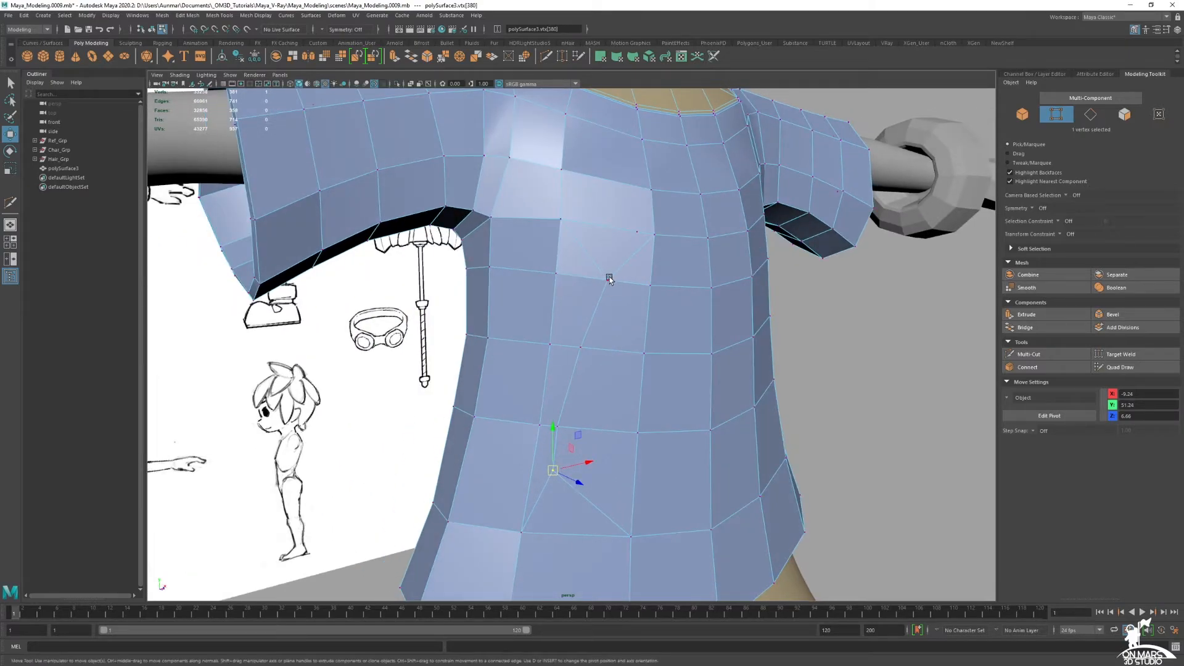
Delete the leftover edge at the crease's upper end and recut that end to the corners of the face above.
key(q)
click(636, 230)
right_drag(636, 225, 634, 198)
click(612, 246)
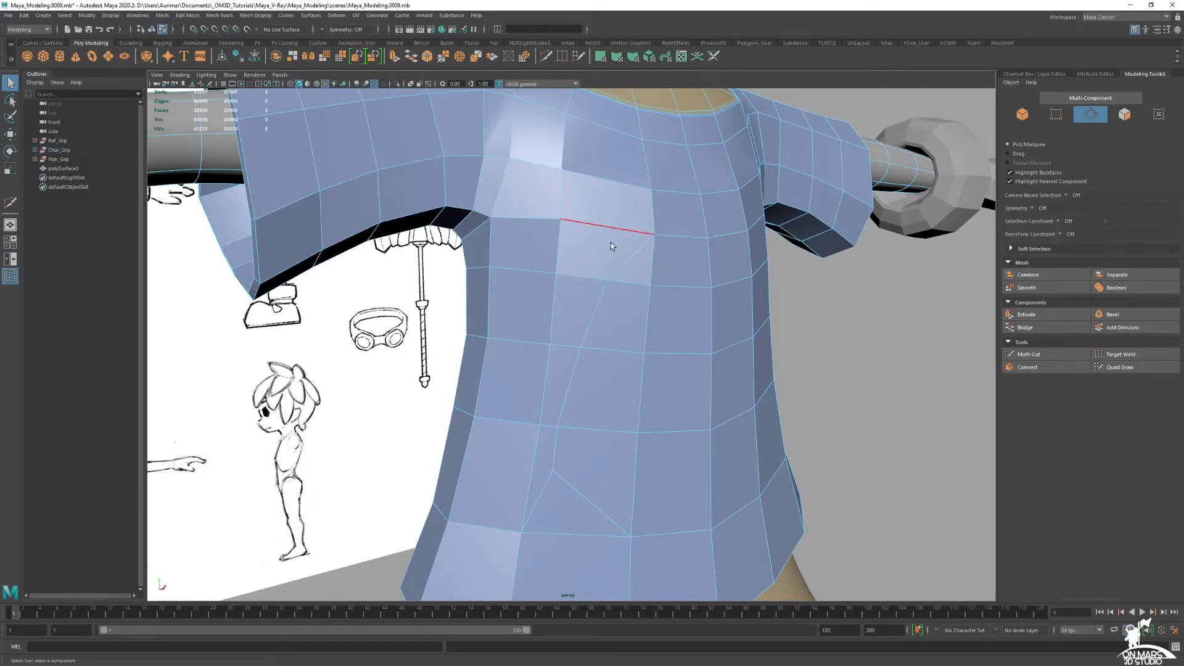
key(Delete)
key(w)
click(1043, 357)
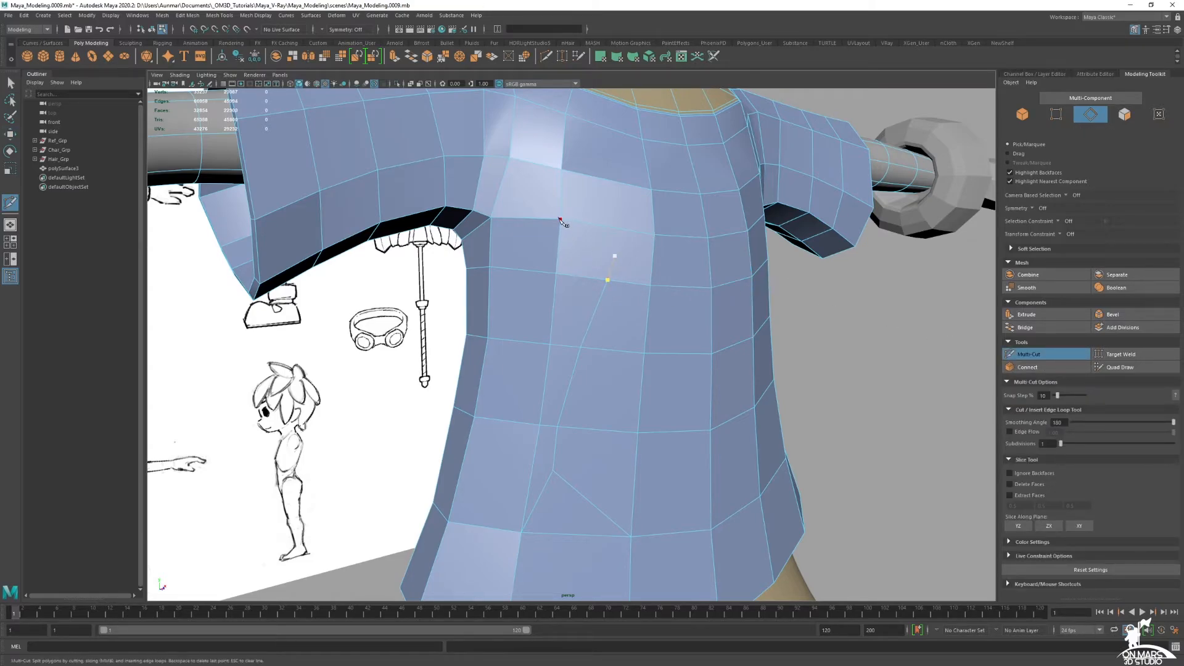
key(q)
right_drag(613, 247, 615, 259)
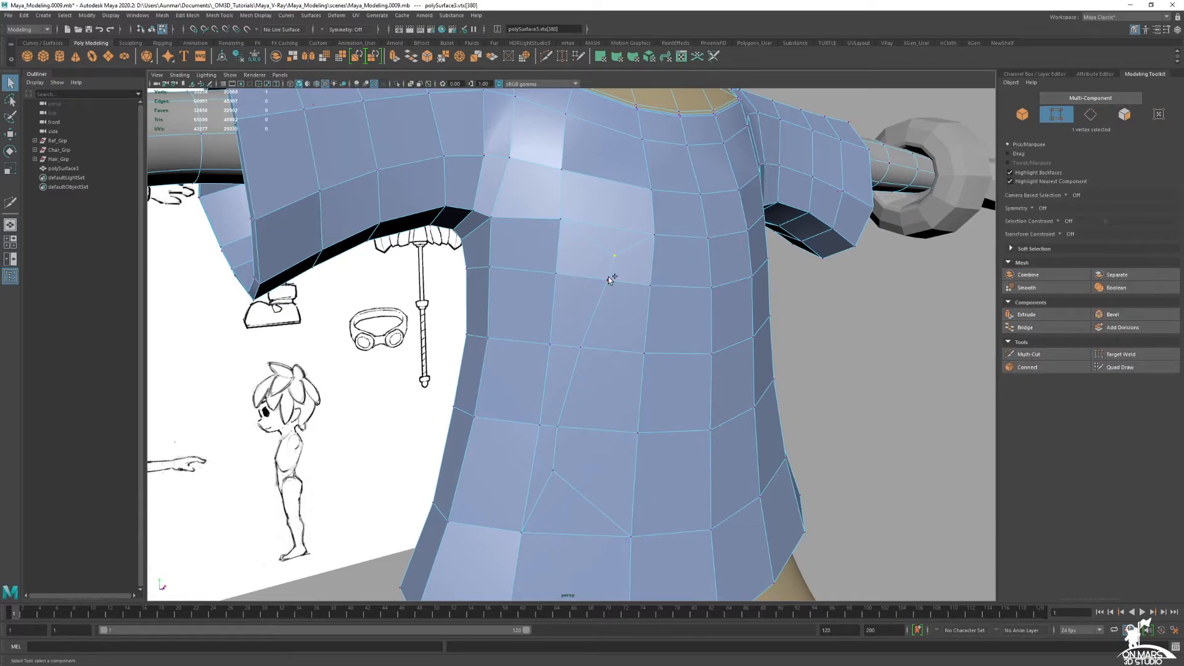
Select the five vertices along the shirt's crease line and move them to give the crease depth.
shift+click(568, 474)
key(w)
alt+drag(574, 471, 526, 460)
key(f)
scroll(527, 427, down, 4)
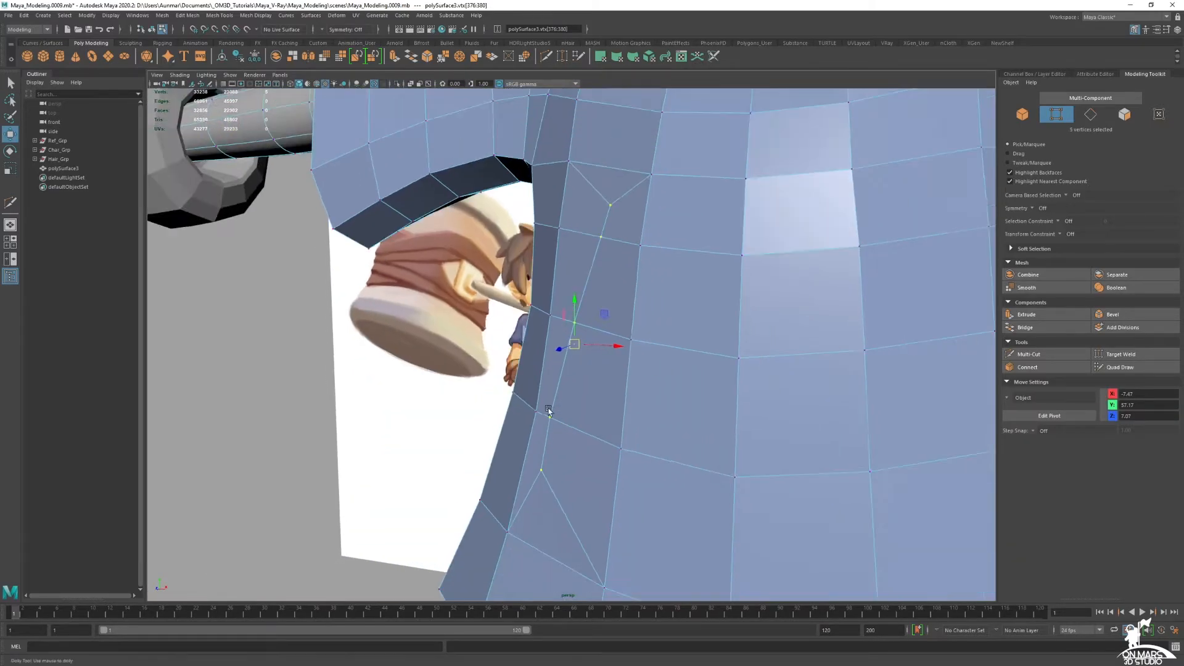
alt+drag(547, 408, 523, 423)
ctrl+middle_drag(650, 444, 643, 444)
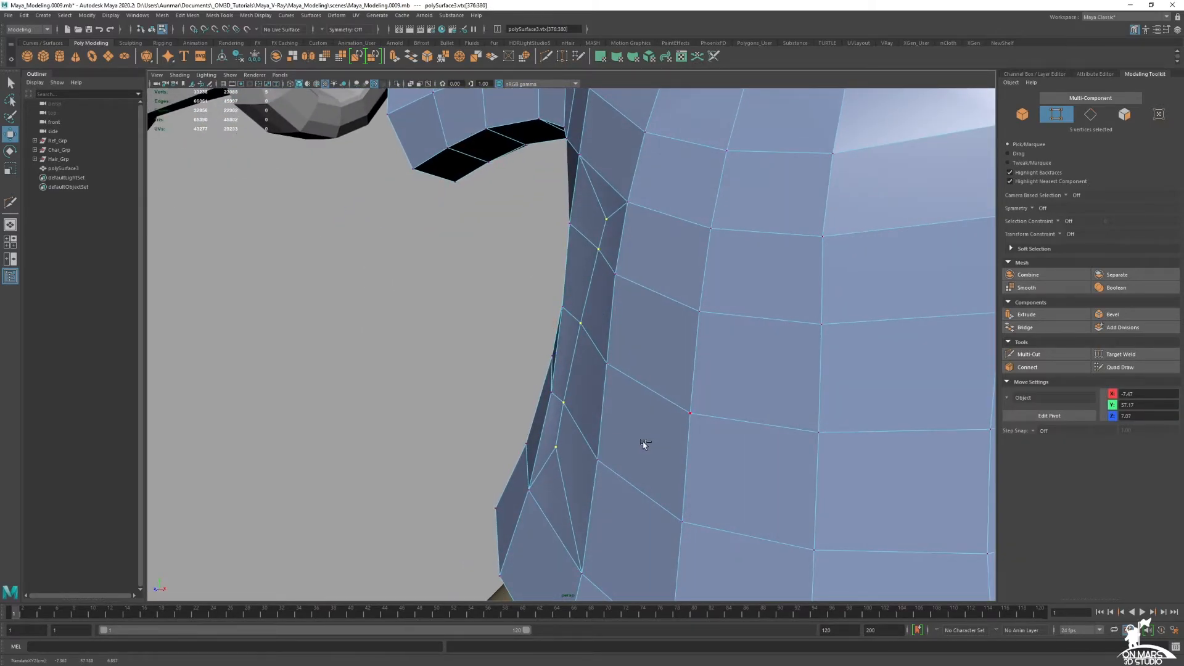
Refine the crease by moving its two upper vertices individually.
click(609, 220)
ctrl+middle_drag(690, 267, 764, 295)
click(602, 253)
alt+drag(657, 259, 580, 435)
ctrl+middle_drag(663, 443, 664, 444)
right_drag(643, 264, 678, 262)
alt+drag(698, 332, 632, 383)
click(613, 309)
shift+right_drag(616, 305, 686, 332)
click(734, 347)
alt+drag(750, 350, 696, 346)
click(697, 348)
Examine the shirt's new crease from several sides in smooth preview.
key(3)
click(900, 411)
alt+drag(899, 412, 635, 339)
click(626, 336)
alt+middle_drag(627, 336, 662, 370)
alt+drag(662, 371, 642, 296)
alt+middle_drag(641, 296, 666, 283)
alt+drag(667, 283, 406, 292)
alt+right_drag(691, 293, 635, 288)
alt+drag(635, 287, 603, 275)
Cut a crease line with Multi-Cut over the top of the sleeve and down towards the underarm on the back.
right_click(606, 262)
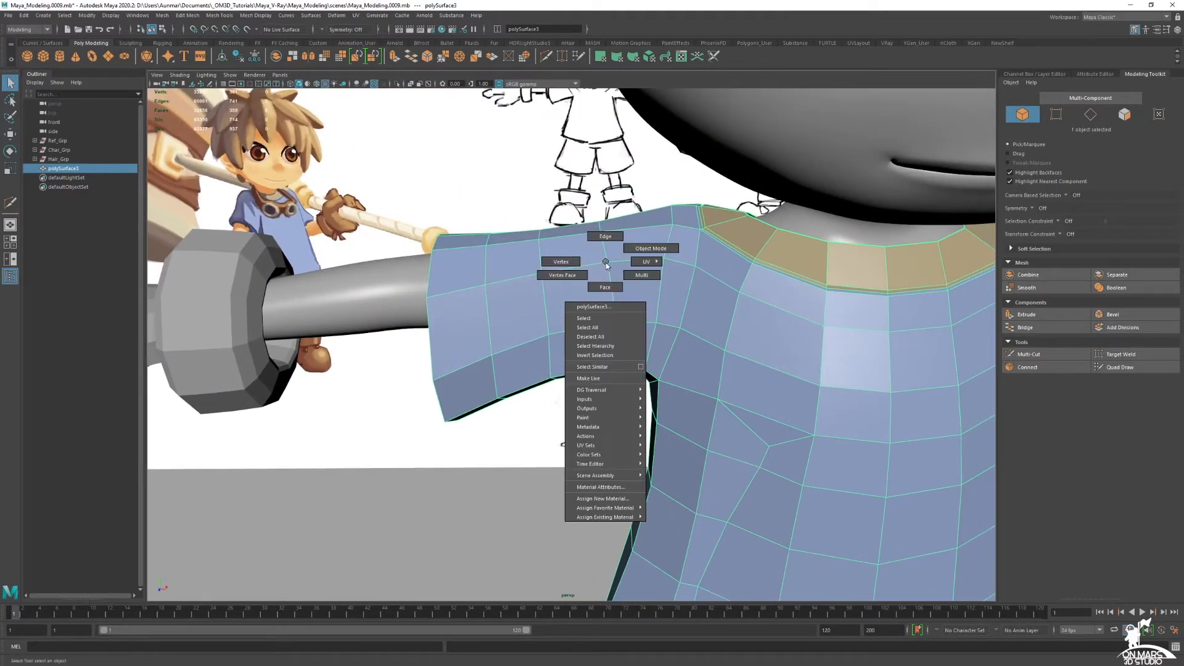
alt+middle_drag(607, 263, 611, 302)
click(1029, 355)
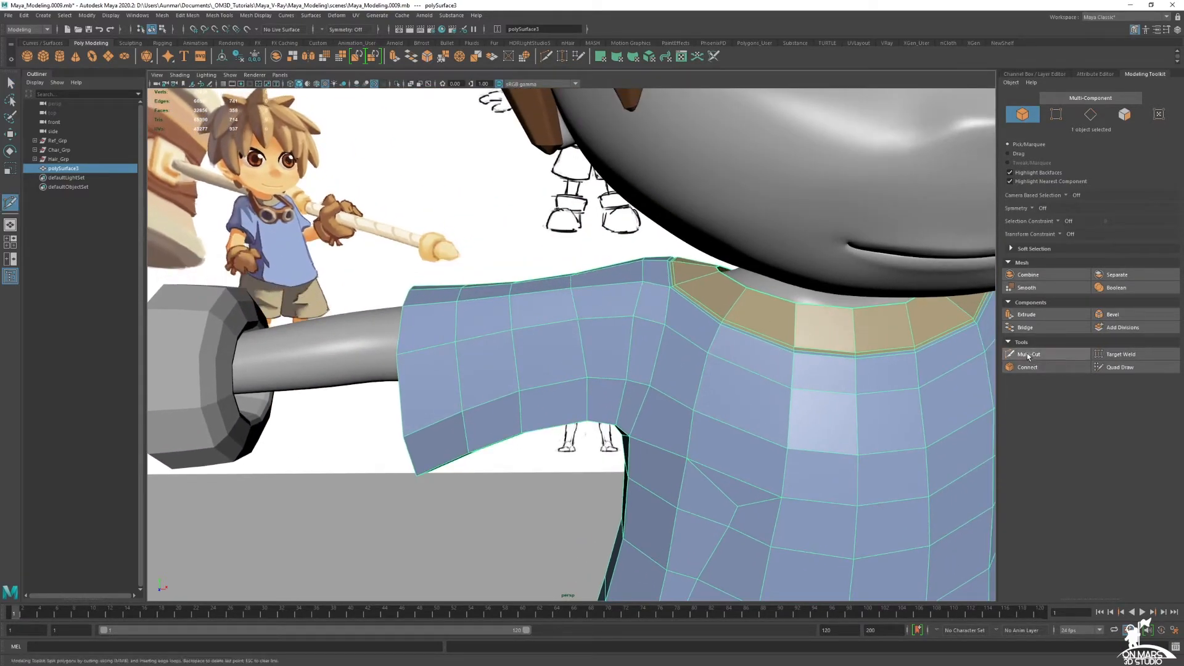
alt+right_drag(534, 349, 579, 370)
mouse_move(572, 271)
alt+mouse_down()
mouse_move(571, 288)
mouse_move(579, 281)
alt+mouse_up()
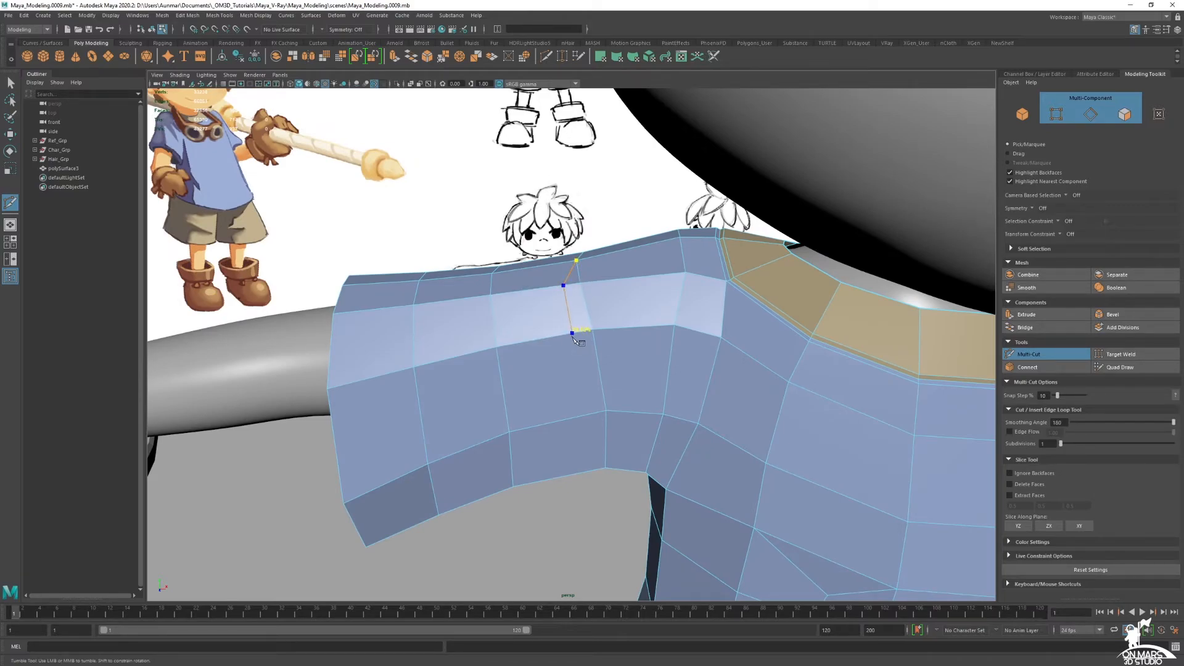
alt+drag(586, 416, 596, 438)
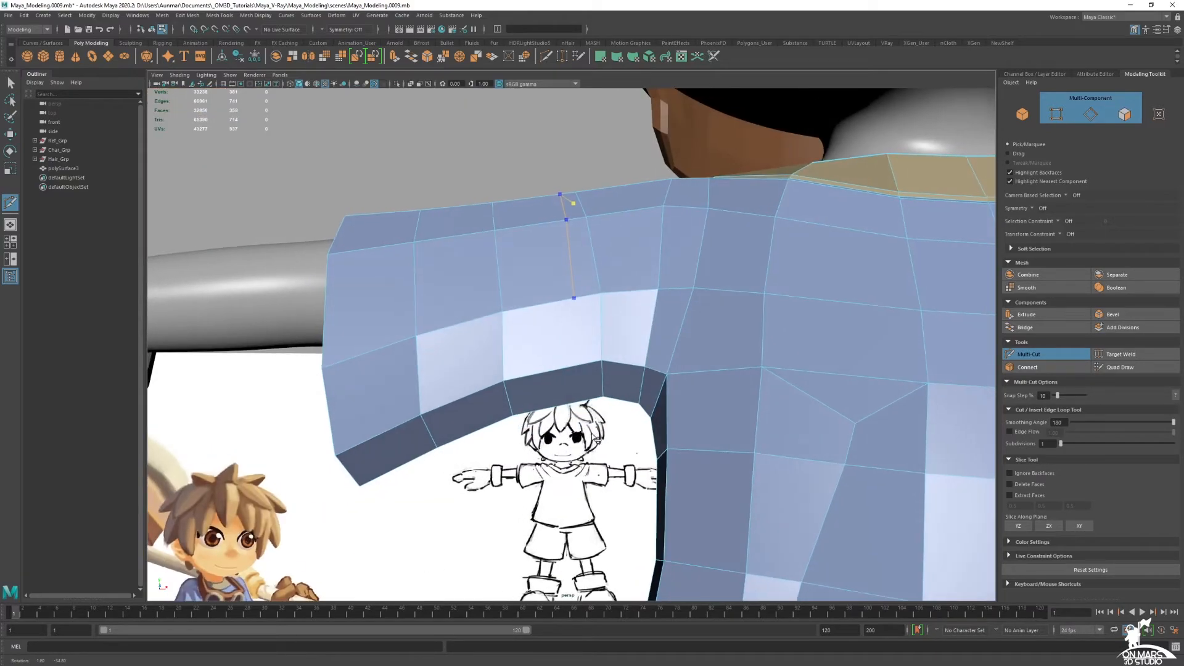
click(603, 363)
key(q)
Cut another line between the existing edges on the front of the sleeve beside the first crease cut.
alt+drag(614, 342, 587, 309)
alt+right_drag(587, 309, 735, 339)
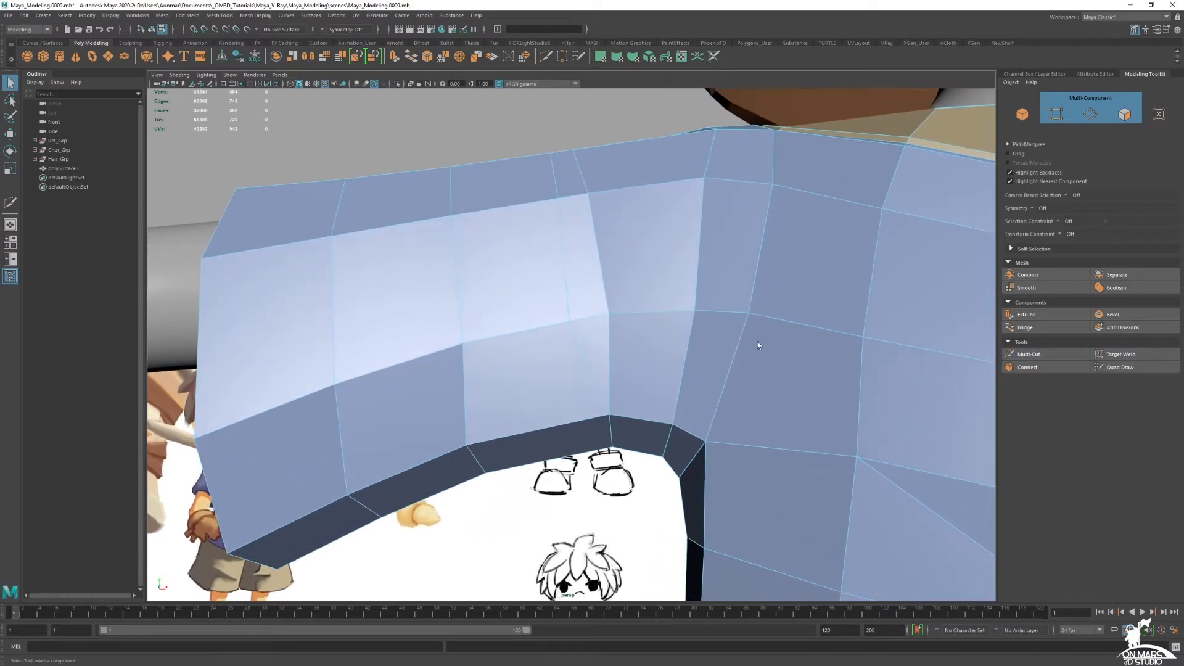
click(1035, 353)
alt+drag(666, 345, 611, 291)
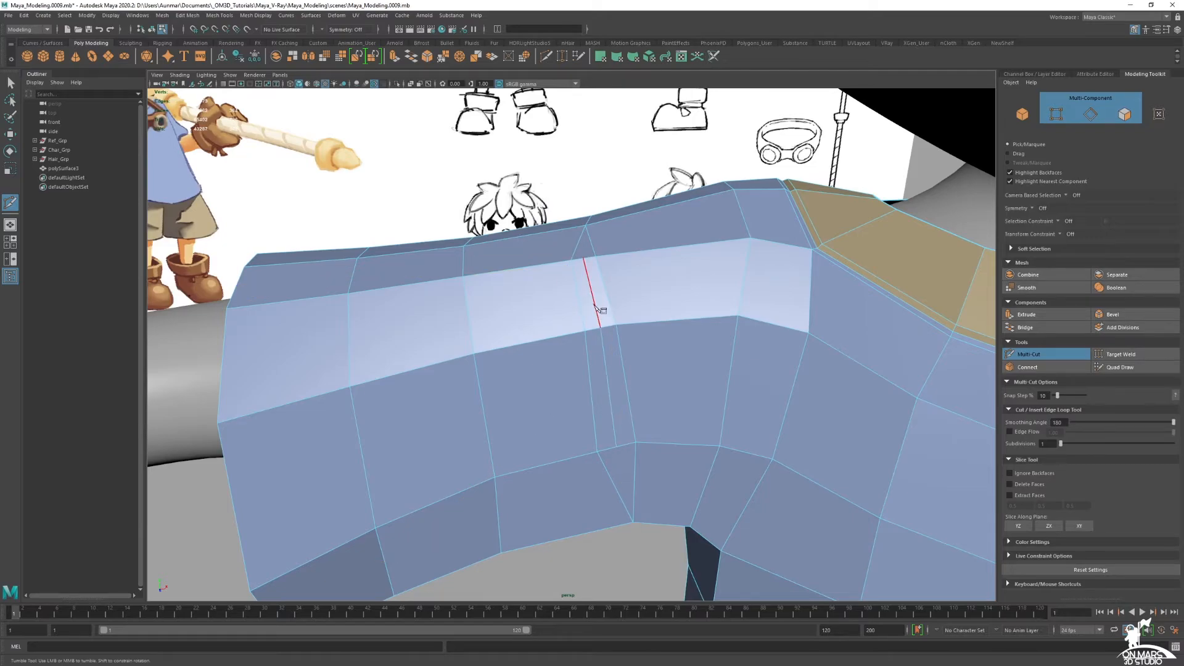
key(Return)
Move the middle edges of the sleeve's new cut inward to form a crease.
key(w)
alt+drag(593, 305, 620, 228)
click(591, 301)
drag(619, 279, 621, 299)
alt+drag(654, 345, 639, 370)
right_drag(624, 257, 622, 217)
key(q)
double_click(615, 201)
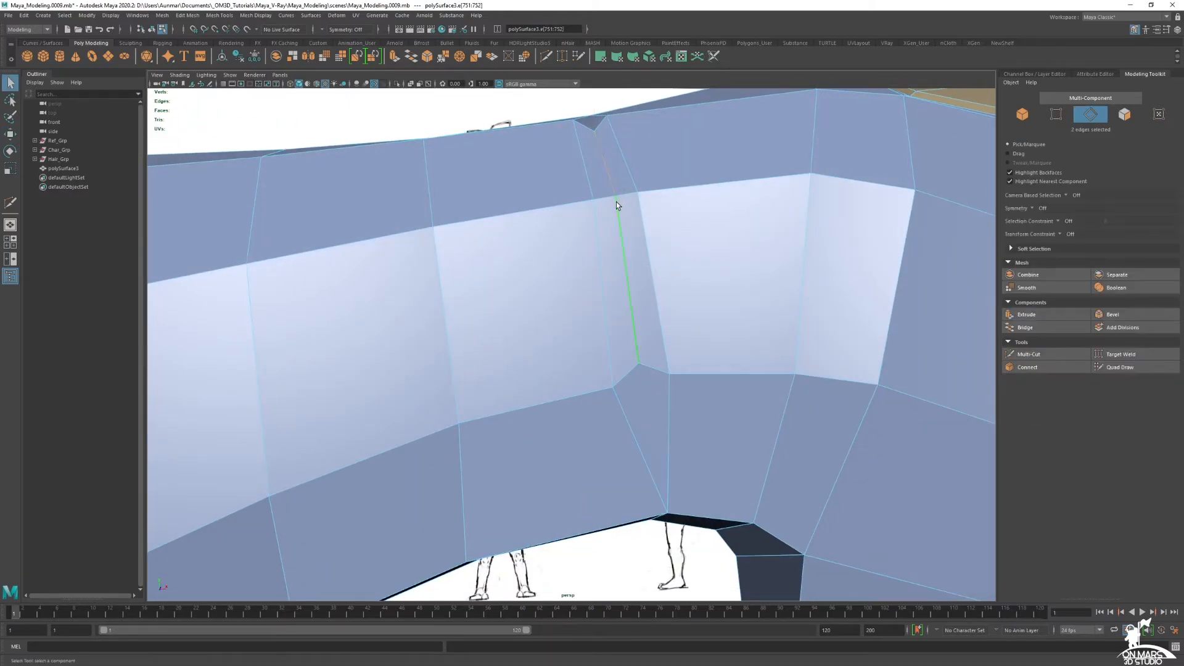
key(w)
ctrl+middle_drag(764, 271, 759, 272)
key(q)
Examine the sleeve's crease and the rest of the clothing in smooth preview.
alt+right_drag(753, 269, 627, 267)
alt+drag(627, 267, 595, 252)
key(3)
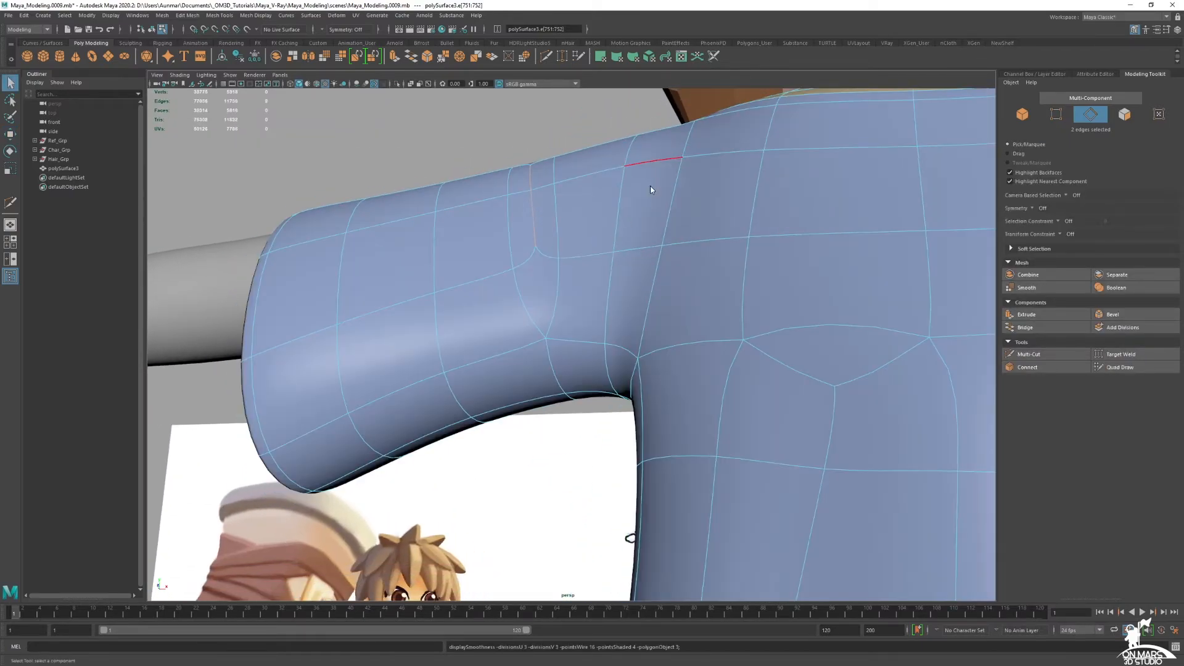
key(F8)
alt+drag(648, 192, 568, 214)
alt+right_drag(669, 250, 603, 249)
alt+middle_drag(690, 503, 634, 300)
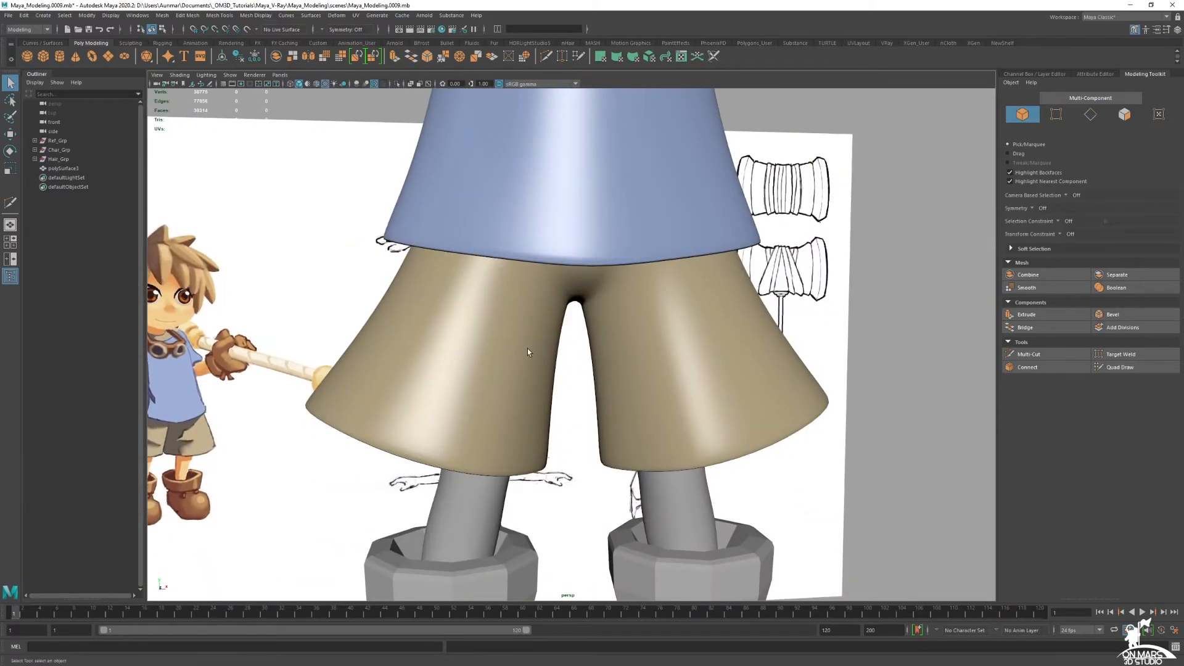
Isolate the shorts in the view and display their unsmoothed mesh at the front of the legs.
click(529, 353)
key(ctrl+1)
key(f)
alt+right_drag(574, 344, 620, 316)
alt+middle_drag(620, 316, 584, 344)
alt+drag(584, 344, 611, 271)
alt+middle_drag(722, 359, 670, 272)
key(1)
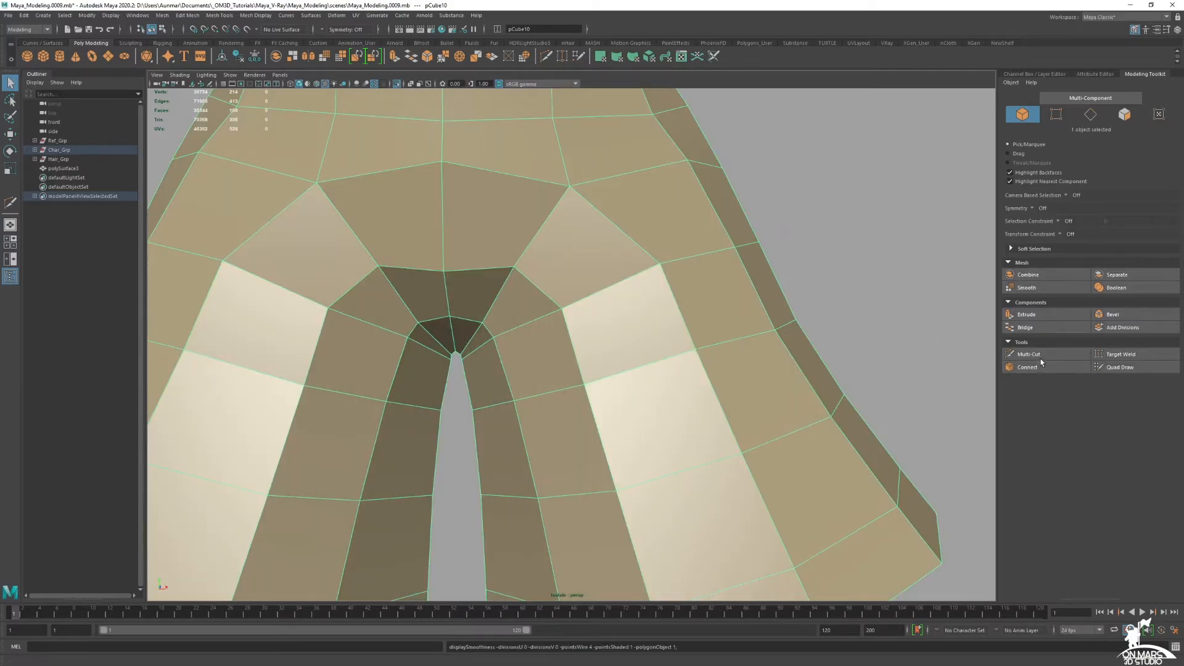
Cut a line with Multi-Cut down the inner side of the vertical edge on the front of one shorts leg, ending at the hem.
click(1042, 357)
alt+middle_drag(587, 295, 585, 288)
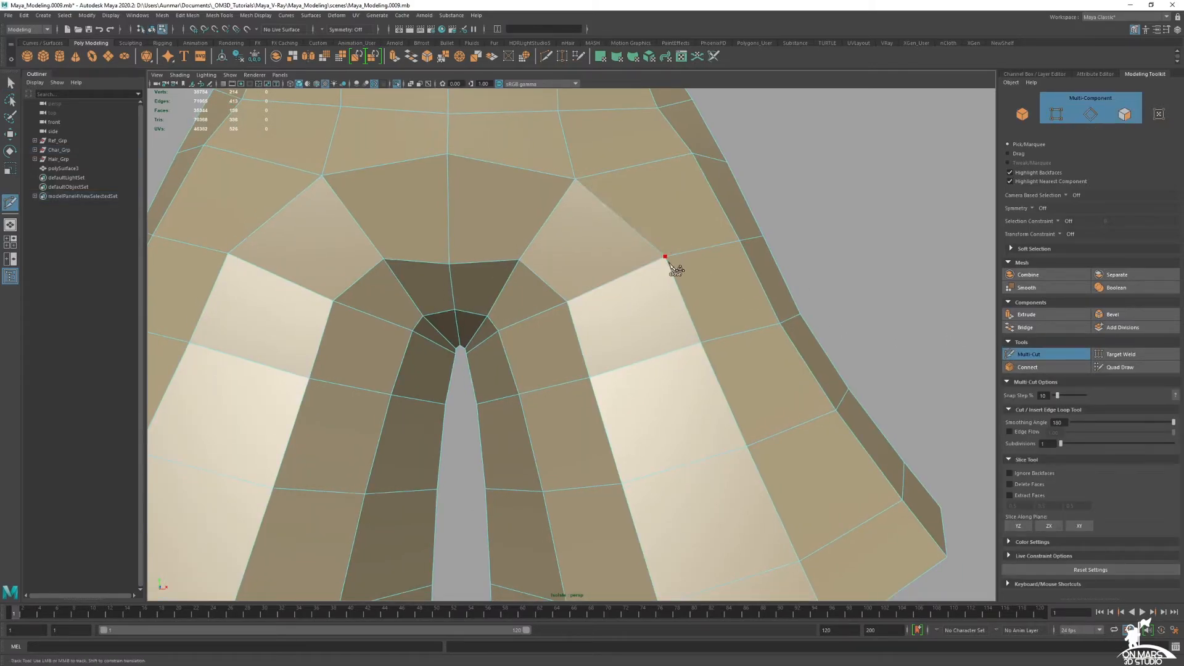
alt+middle_drag(668, 258, 622, 186)
scroll(622, 187, down, 2)
click(619, 288)
click(660, 373)
click(704, 470)
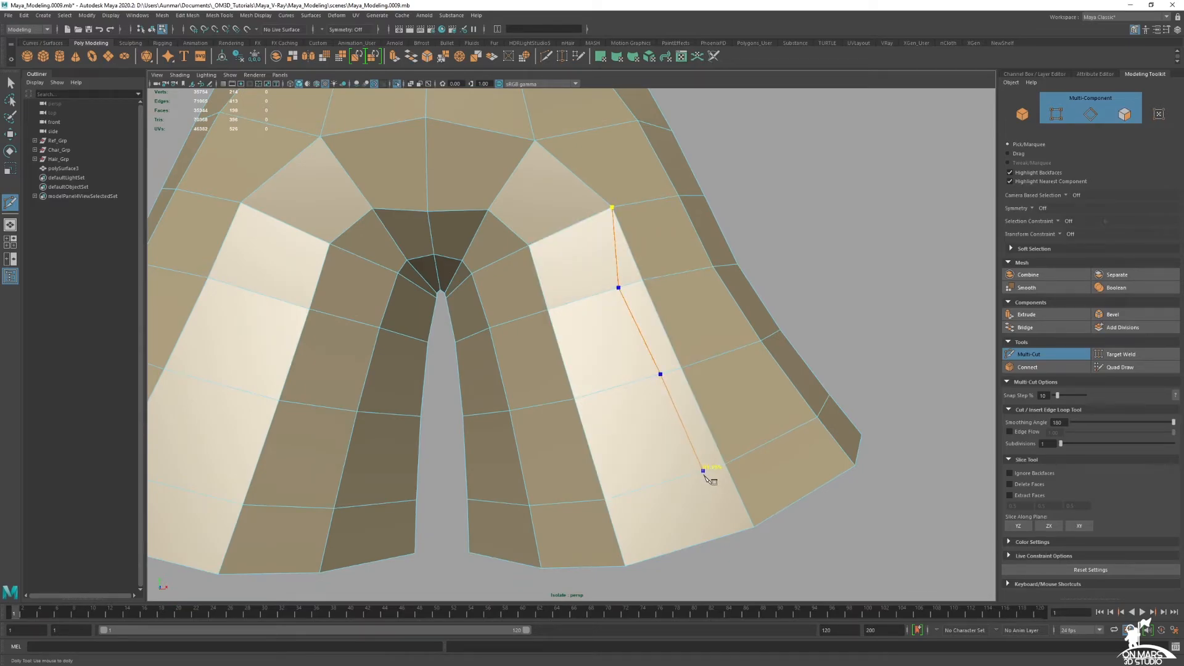
click(754, 526)
Continue the cut from the hem up the outer side of that edge back to the starting vertex and complete it.
click(748, 452)
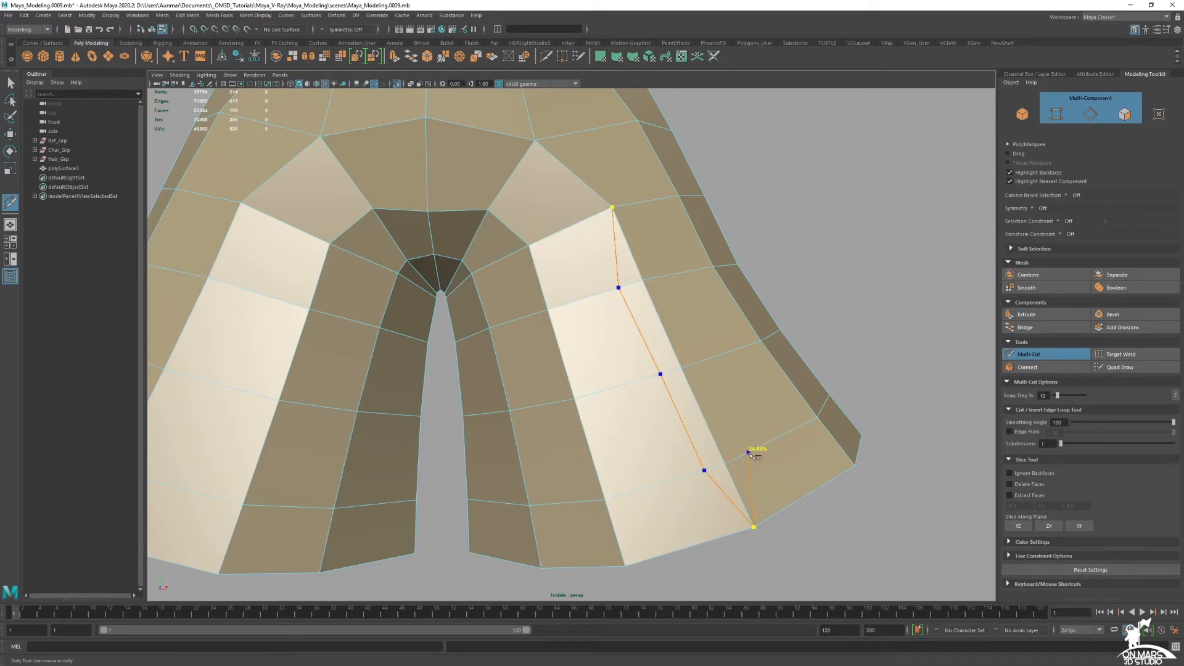
click(698, 362)
click(658, 277)
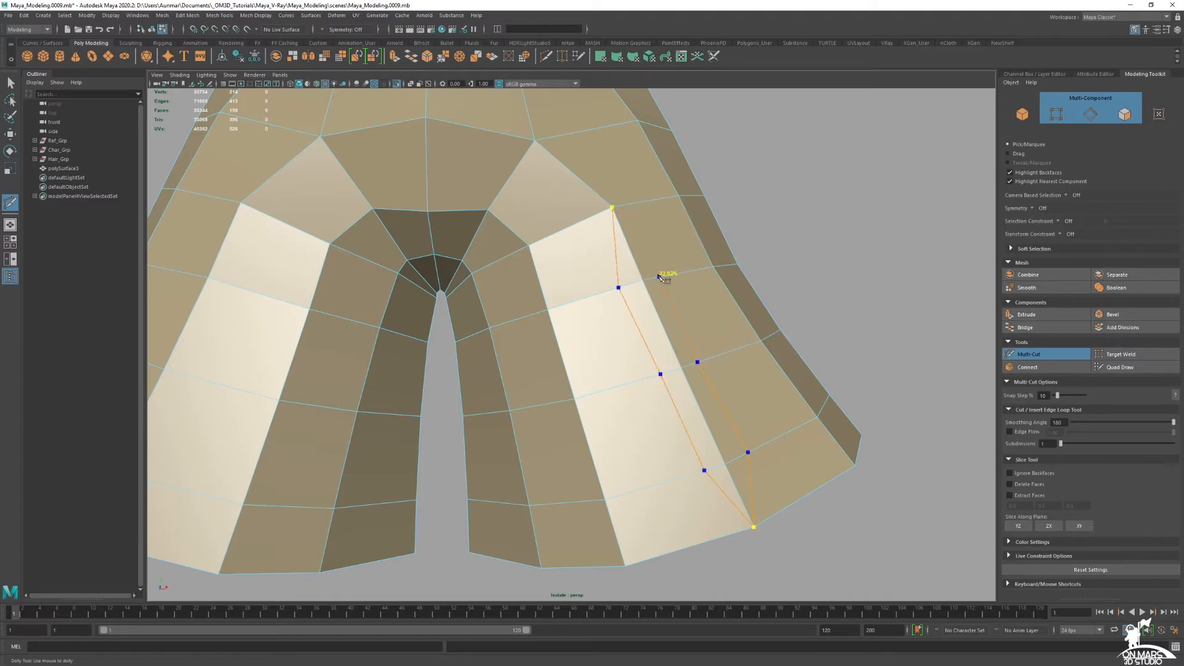
click(610, 205)
key(q)
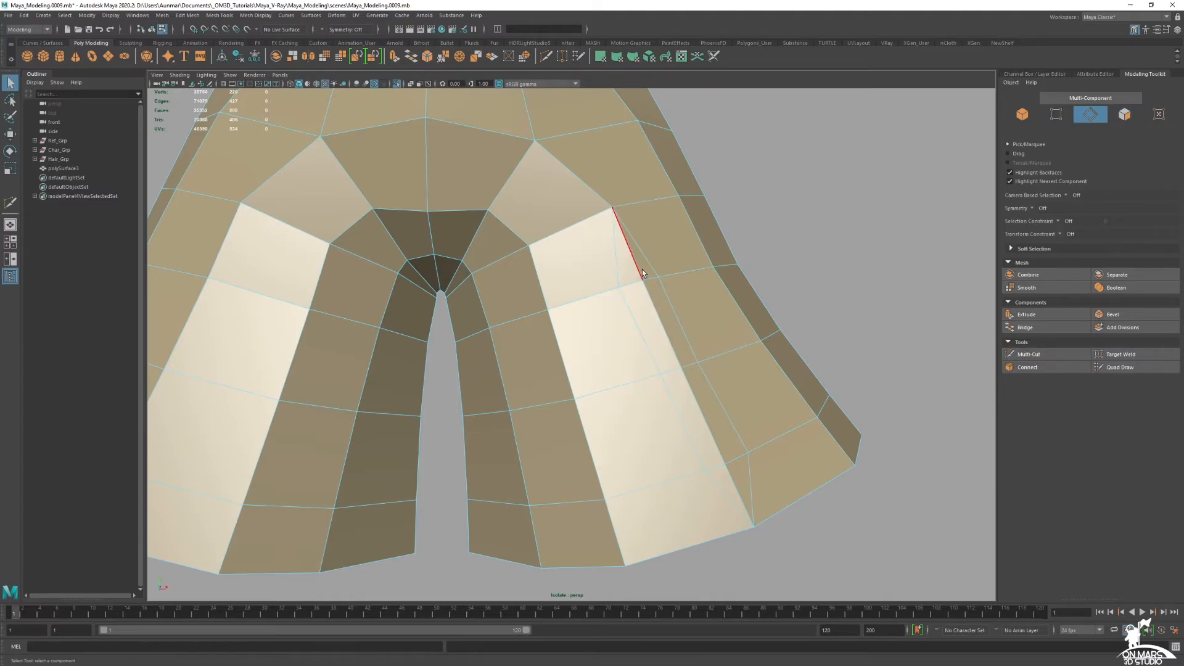
Delete the middle line's end edges between the two leg cuts and shift its end vertices toward the middle.
click(735, 484)
key(Delete)
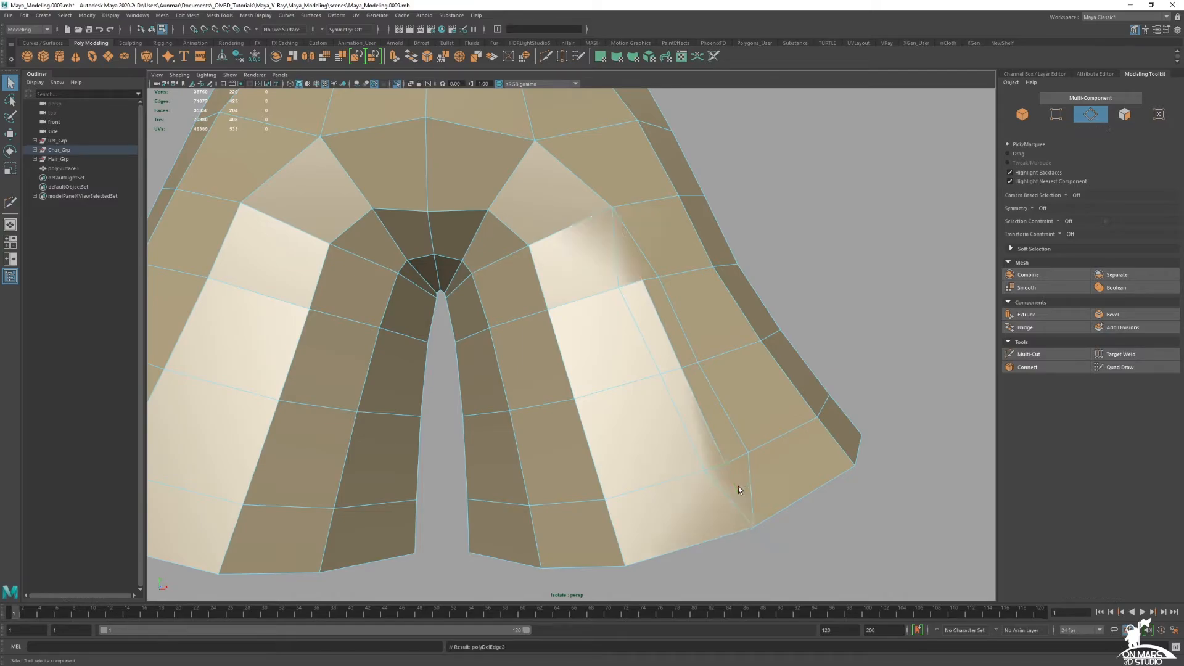
key(F9)
click(642, 281)
key(w)
ctrl+shift+middle_drag(642, 280, 646, 291)
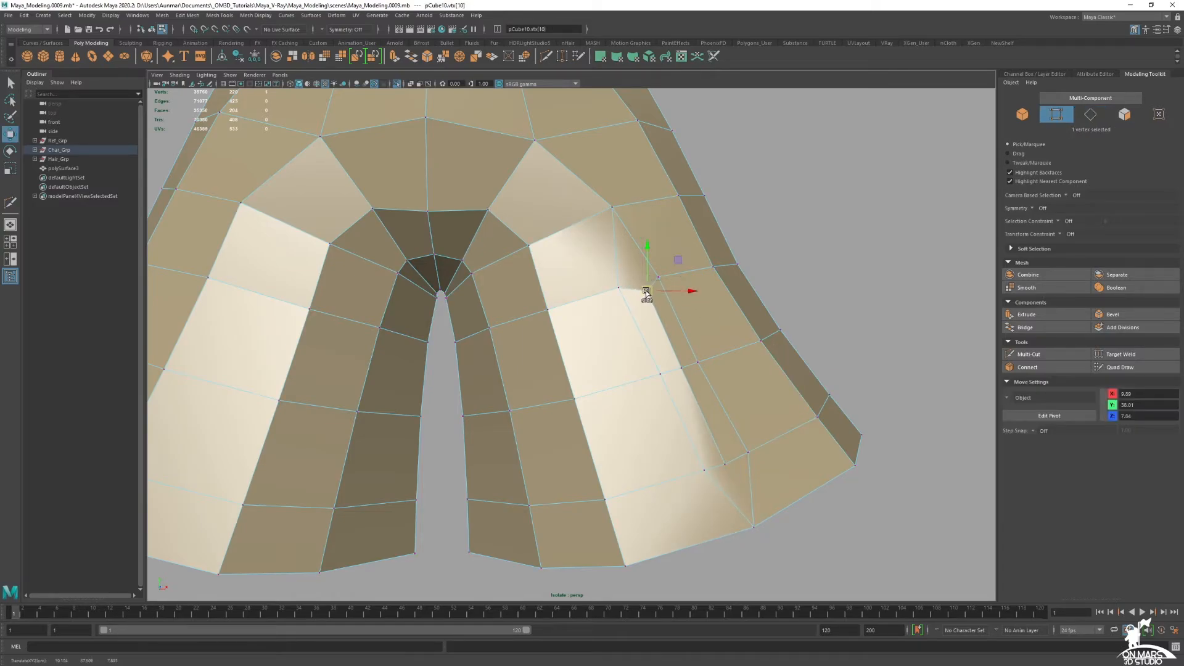
click(723, 462)
key(q)
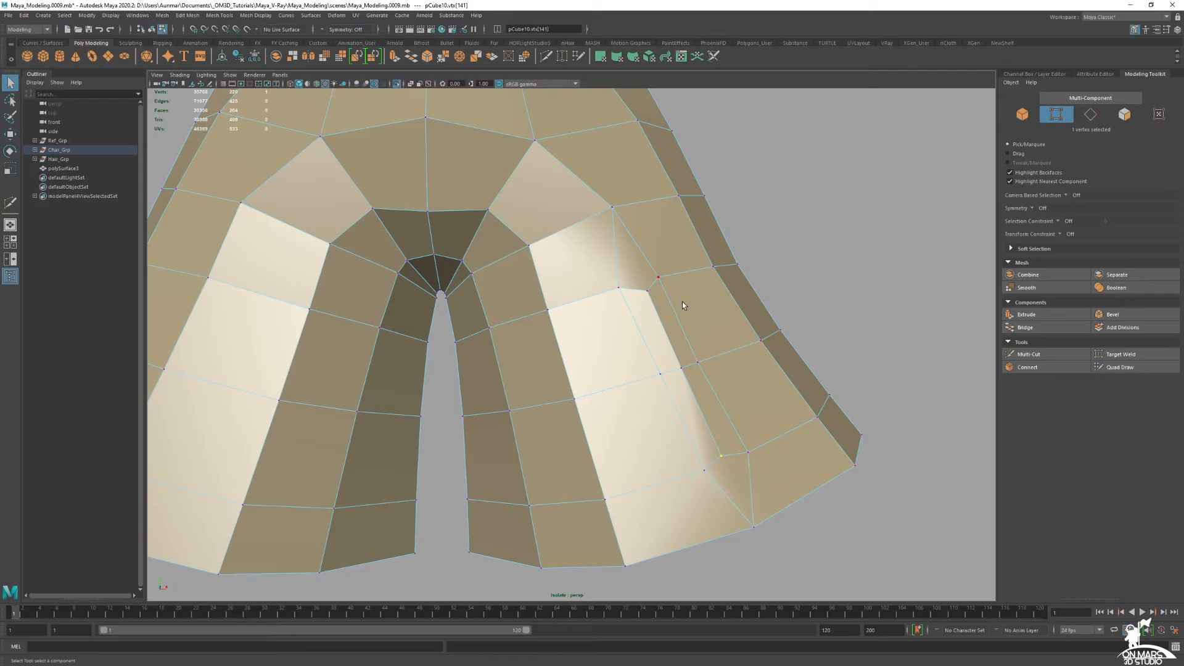
Examine the crease on the shorts leg in smooth preview from an angled view.
key(F8)
key(3)
click(825, 239)
scroll(825, 240, down, 5)
alt+drag(825, 239, 639, 351)
click(616, 350)
key(F9)
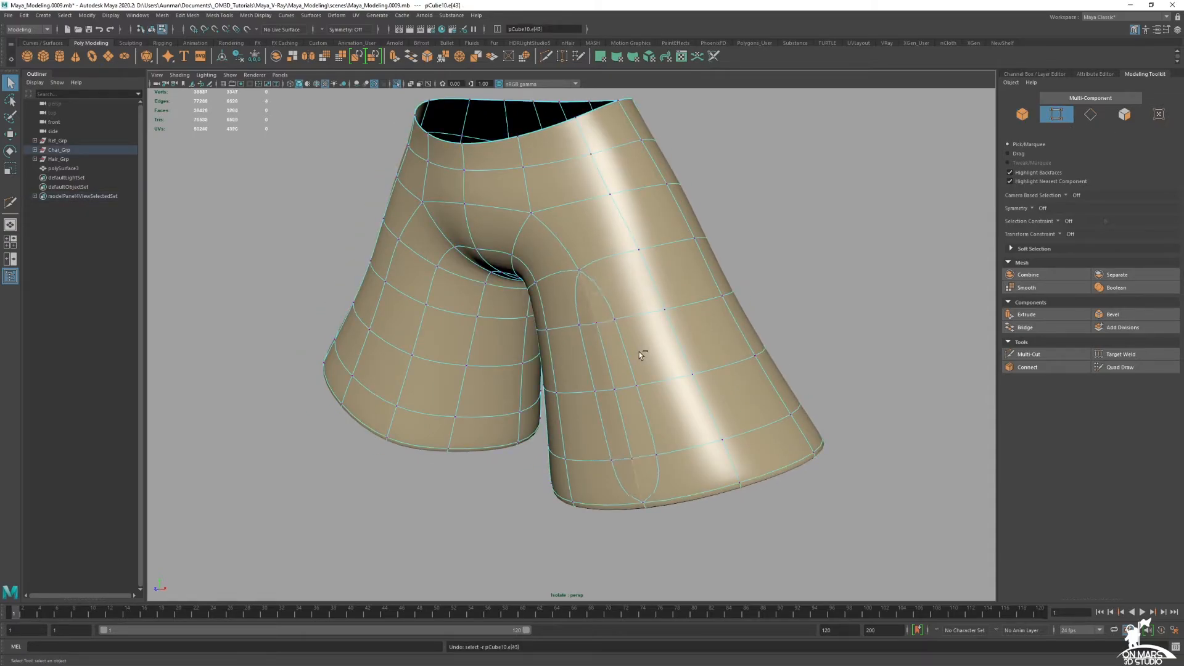
Undo the crease edits on the shorts and show the rest of the character again.
key(ctrl+z)
key(ctrl+z)
scroll(639, 352, down, 3)
key(ctrl+1)
key(ctrl+z)
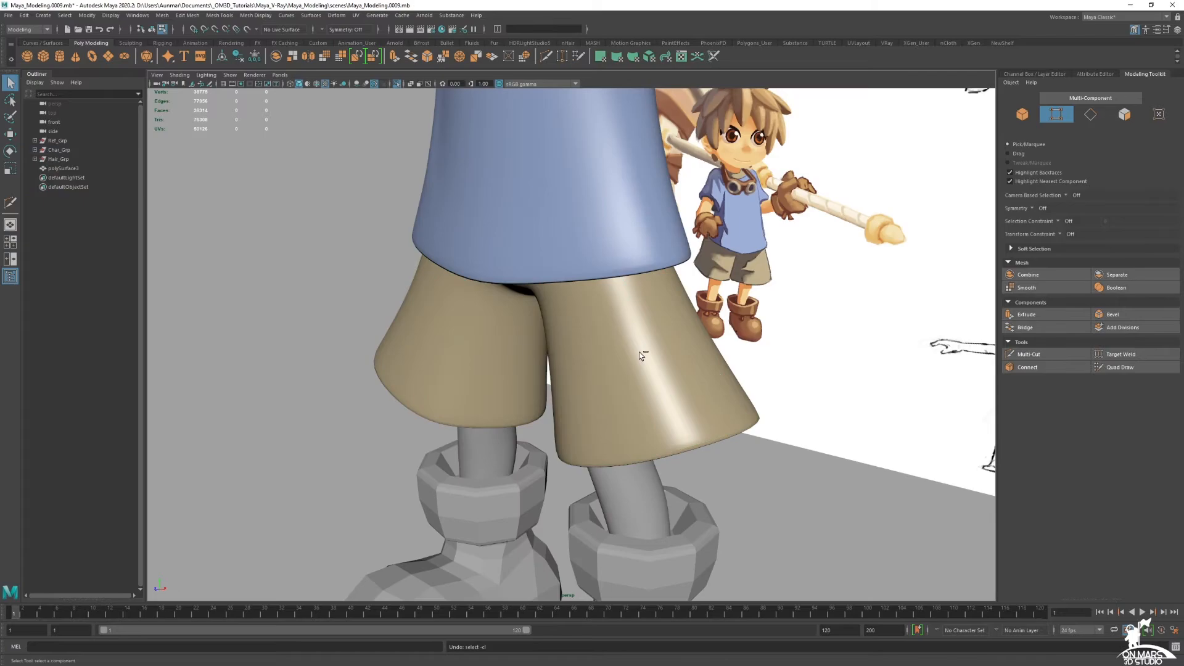
click(626, 266)
alt+middle_drag(626, 265, 673, 426)
alt+drag(673, 426, 698, 409)
Undo the sleeve's crease edits and the most recent changes to the crease on the shirt's front.
key(ctrl+z)
key(ctrl+z)
key(ctrl+z)
key(ctrl+z)
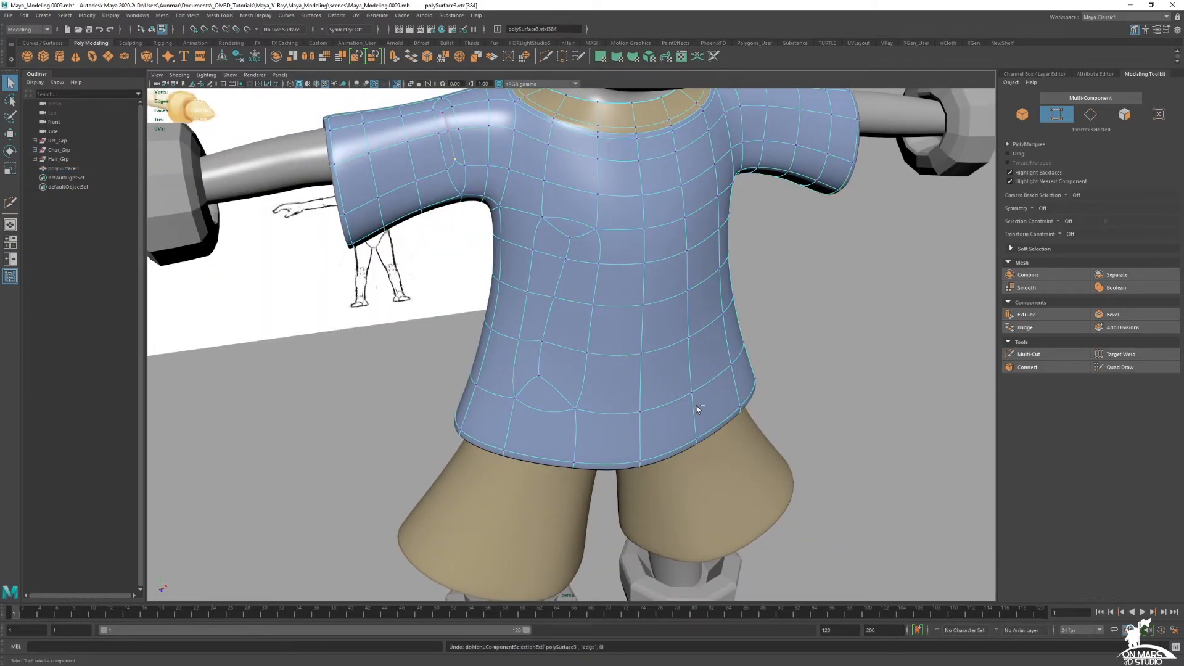
key(ctrl+z)
key(ctrl+z)
key(ctrl+z)
key(ctrl+z)
key(ctrl+z)
key(ctrl+z)
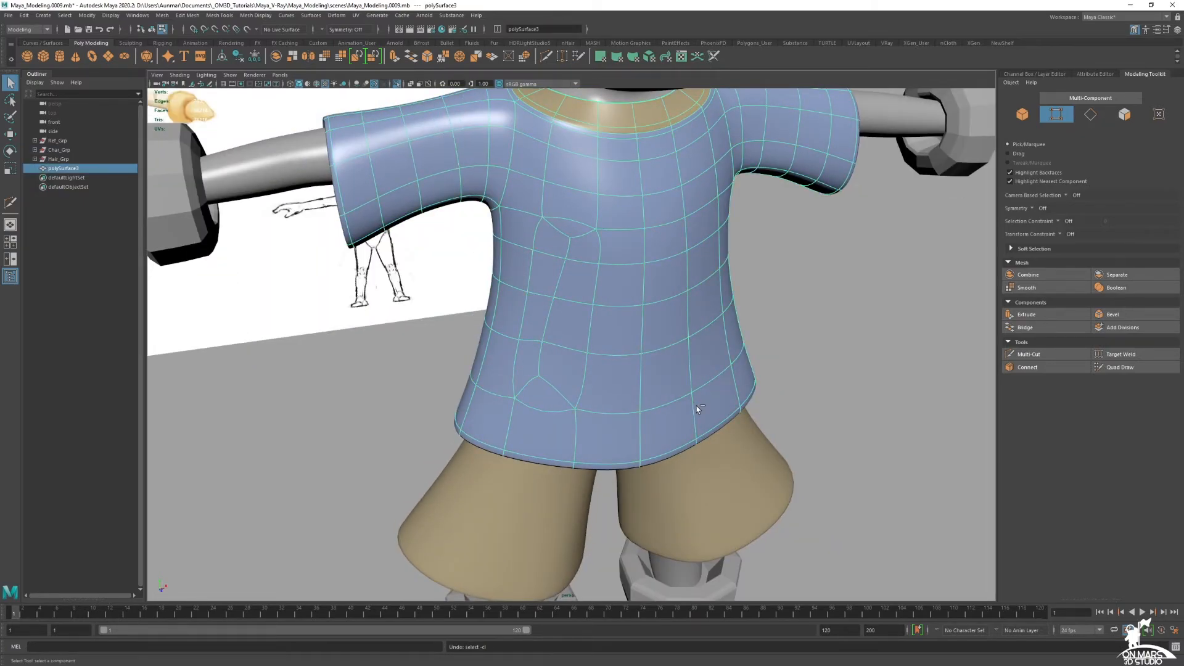
key(ctrl+z)
key(ctrl+z)
key(ctrl+z)
key(ctrl+z)
key(ctrl+z)
key(ctrl+z)
key(ctrl+z)
key(ctrl+z)
key(ctrl+z)
key(ctrl+z)
key(ctrl+z)
key(ctrl+z)
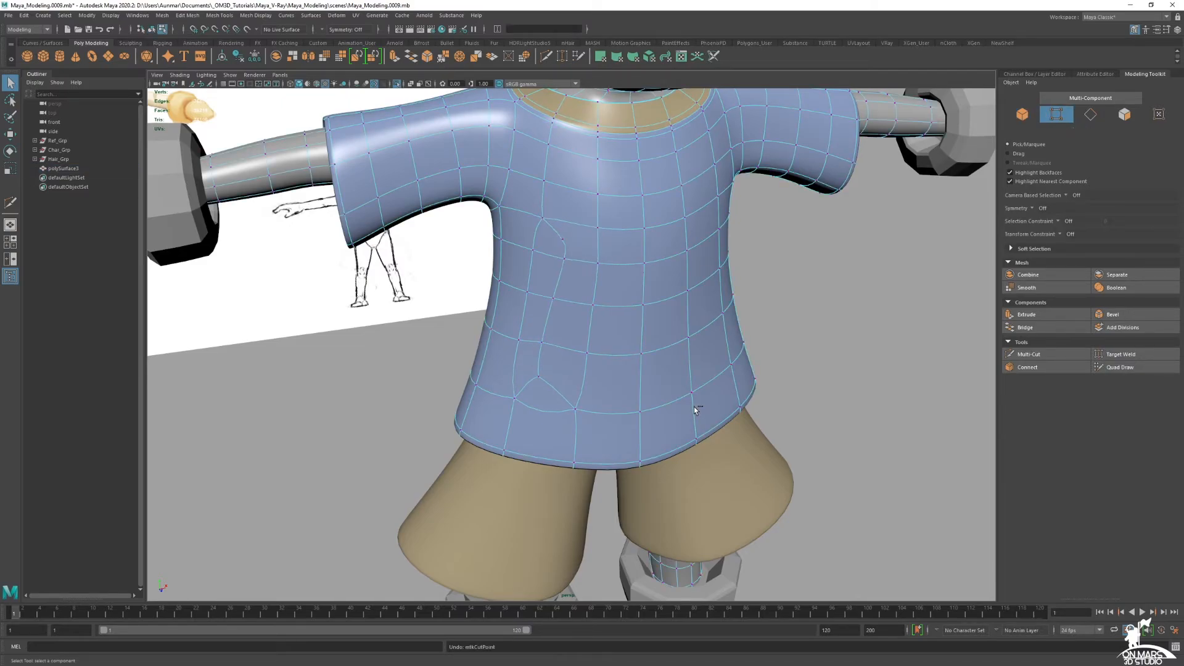
key(ctrl+z)
key(ctrl+z)
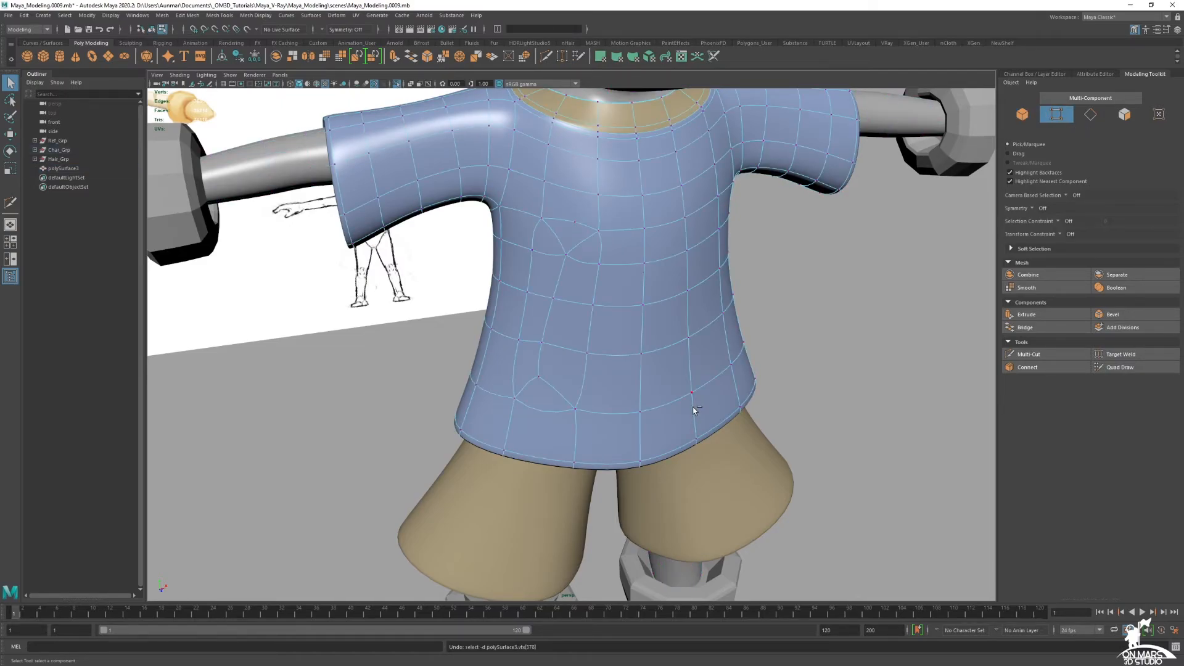
key(ctrl+z)
key(ctrl+z)
key(ctrl+z)
Delete the remaining crease edges running down the front of the shirt.
key(F10)
click(577, 245)
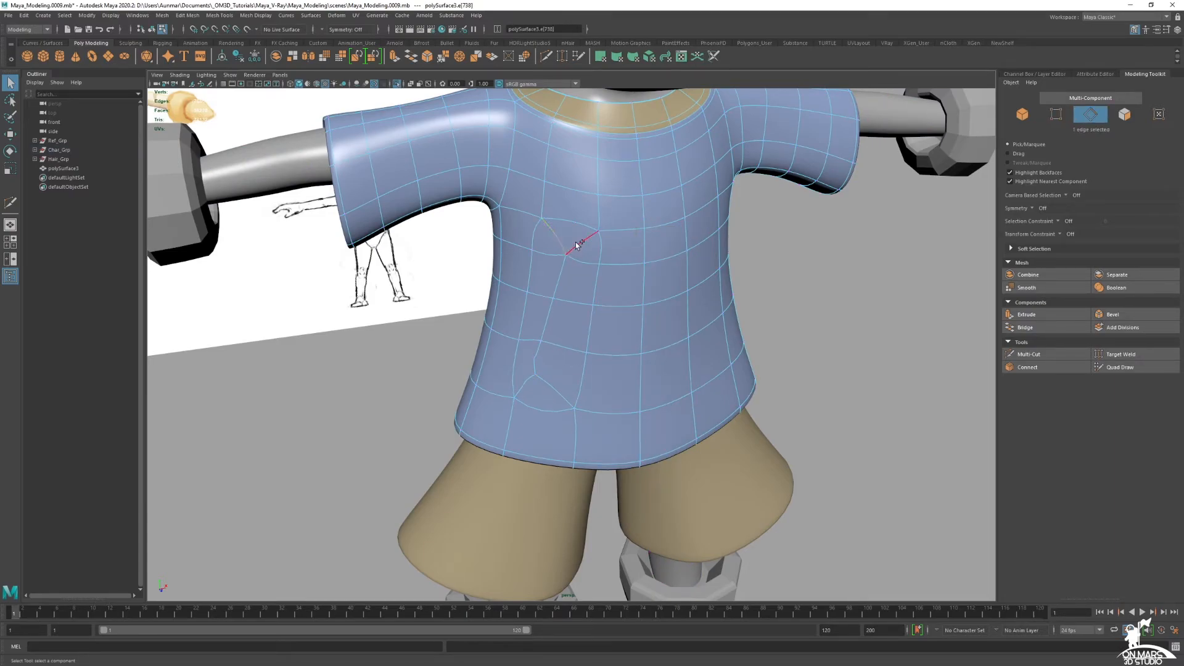
key(1)
shift+click(542, 325)
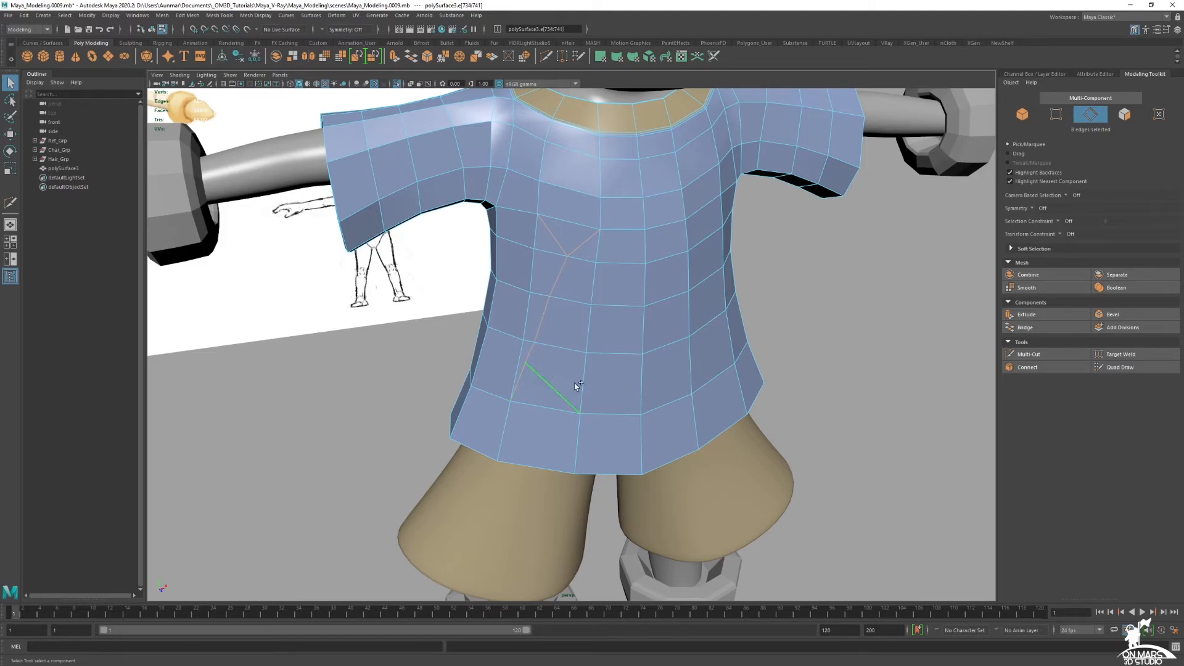
key(Delete)
right_drag(575, 258, 527, 261)
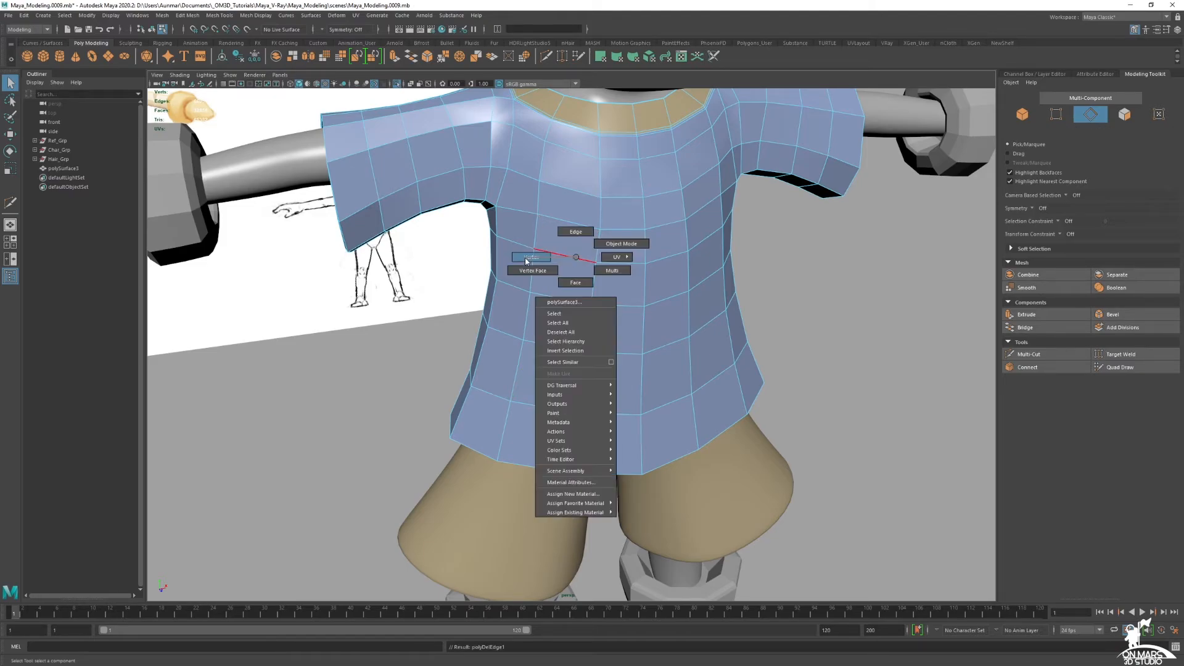
click(582, 232)
click(805, 294)
alt+drag(806, 295, 631, 257)
Try to delete the vertical edges running down one side of the shirt's body.
right_drag(591, 214, 589, 169)
click(570, 216)
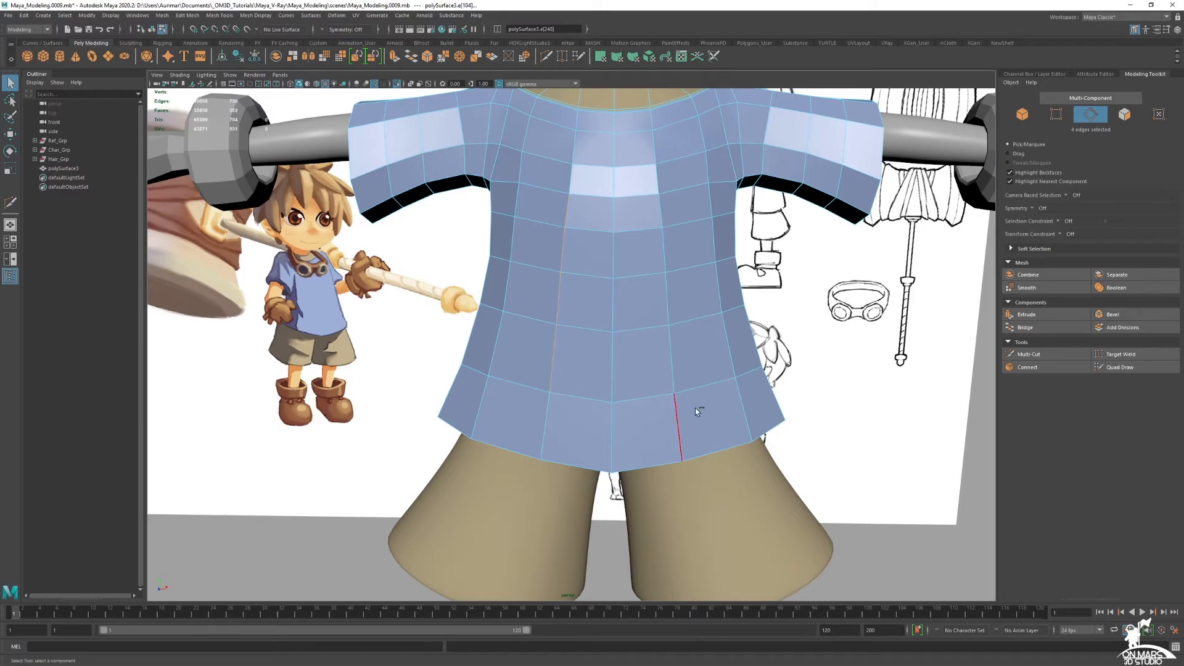
alt+drag(672, 364, 669, 367)
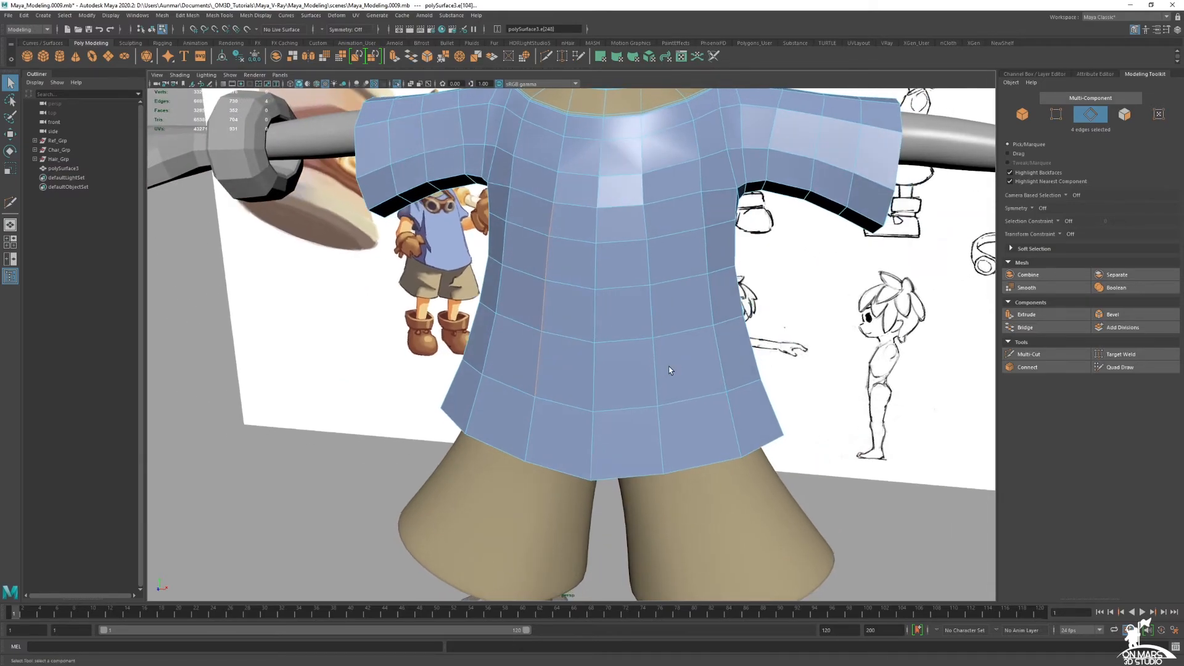
key(Delete)
key(ctrl+z)
mouse_move(541, 226)
right_down()
mouse_move(508, 215)
mouse_move(532, 206)
right_up()
click(531, 231)
key(Delete)
click(562, 238)
key(Delete)
right_drag(563, 238, 540, 230)
click(556, 231)
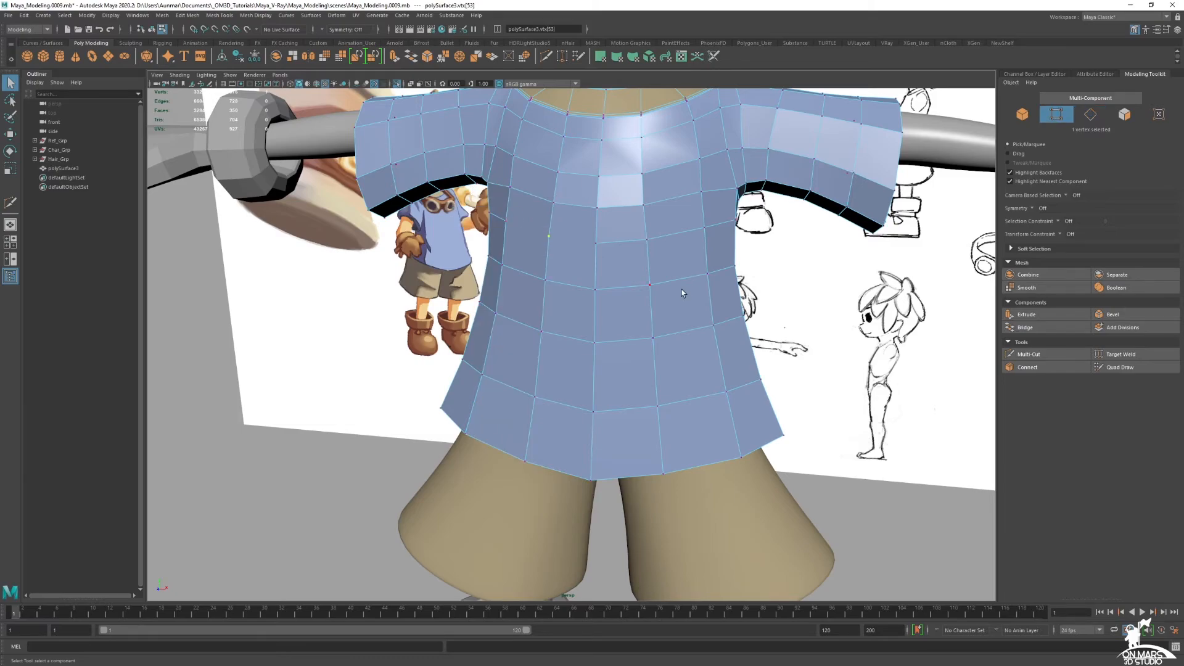
Undo the edge deletions on the shirt's body.
key(ctrl+z)
key(ctrl+z)
key(ctrl+z)
key(ctrl+z)
key(ctrl+z)
key(ctrl+z)
Return to object selection and display all parts of the character in smooth preview.
right_drag(653, 230, 629, 261)
alt+drag(629, 262, 616, 293)
key(3)
click(645, 424)
alt+right_drag(709, 463, 691, 454)
alt+drag(691, 453, 663, 446)
drag(685, 499, 440, 195)
key(3)
alt+drag(728, 351, 660, 253)
click(659, 239)
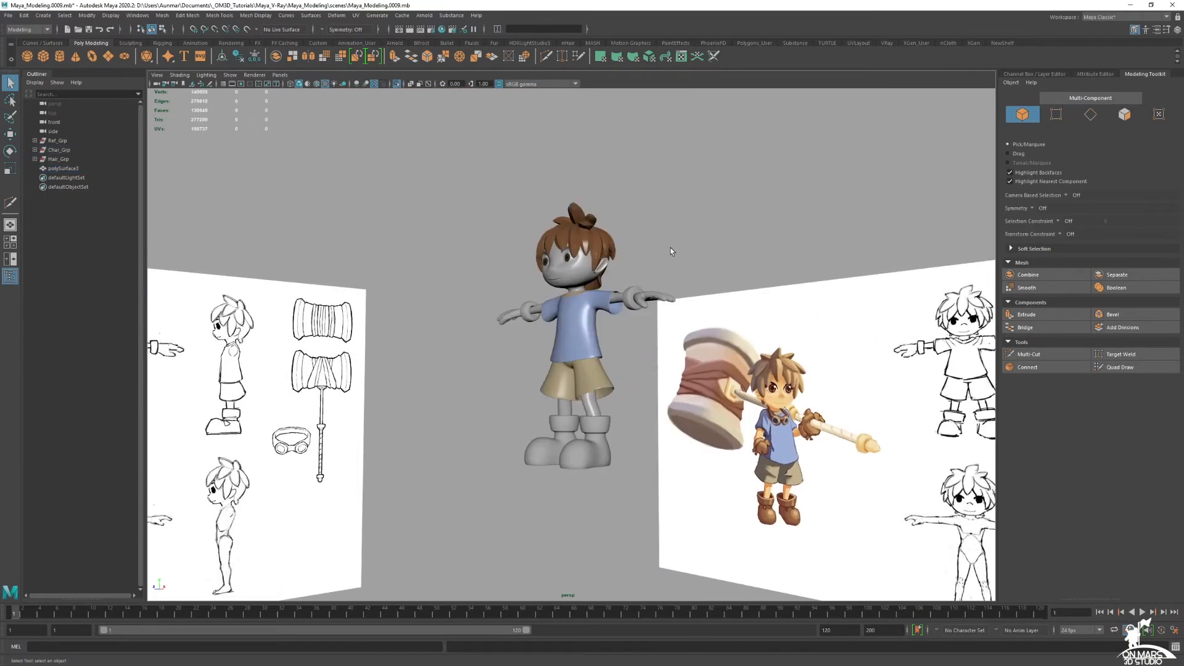
Assign a new Phong material to both gloves and both boots together.
alt+right_drag(663, 272, 703, 321)
alt+drag(669, 334, 684, 357)
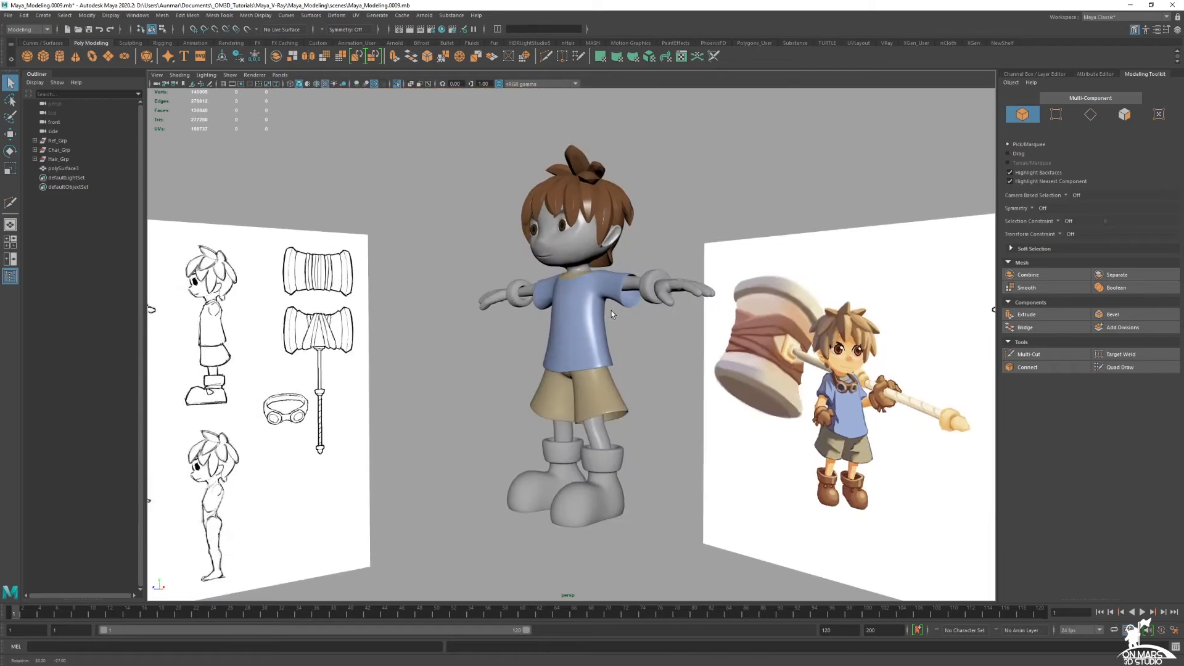
scroll(666, 344, up, 3)
click(714, 302)
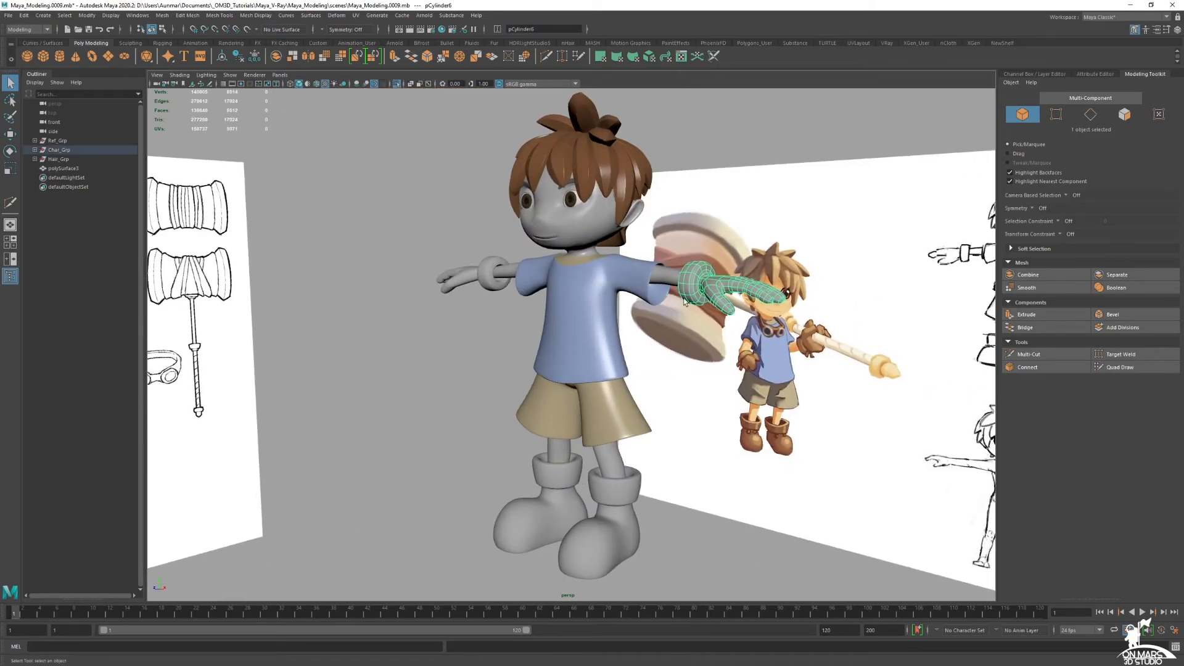
shift+click(475, 273)
shift+click(561, 484)
shift+click(612, 505)
key(f)
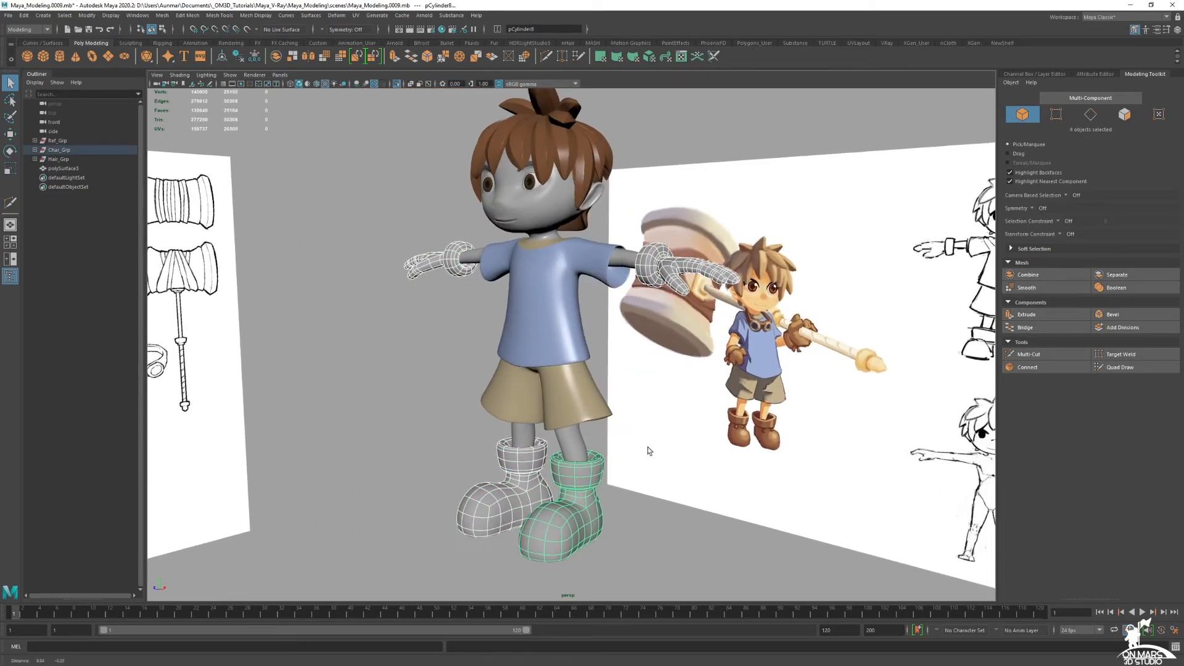
shift+right_click(390, 154)
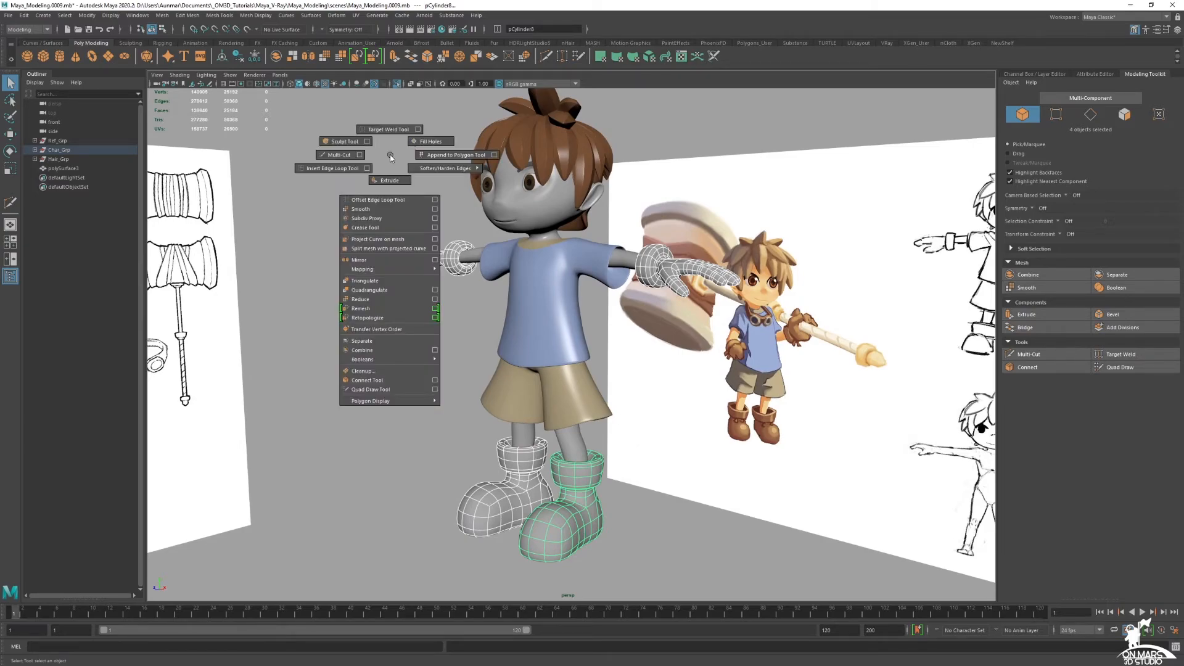
right_click(389, 154)
mouse_move(415, 405)
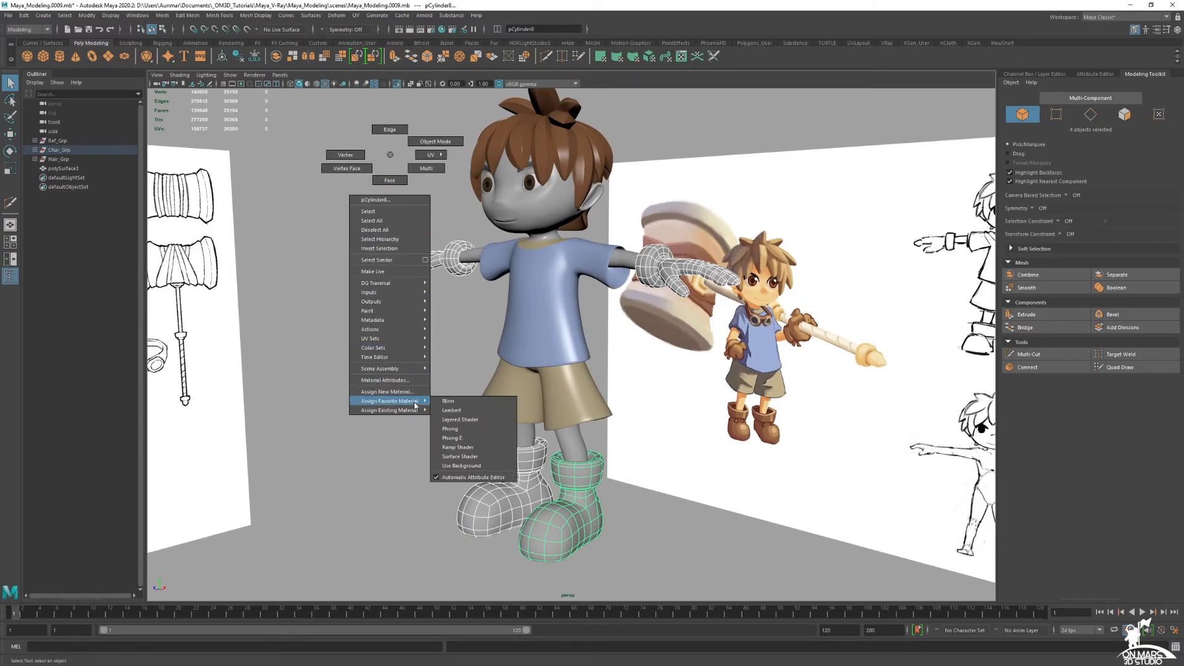
click(395, 391)
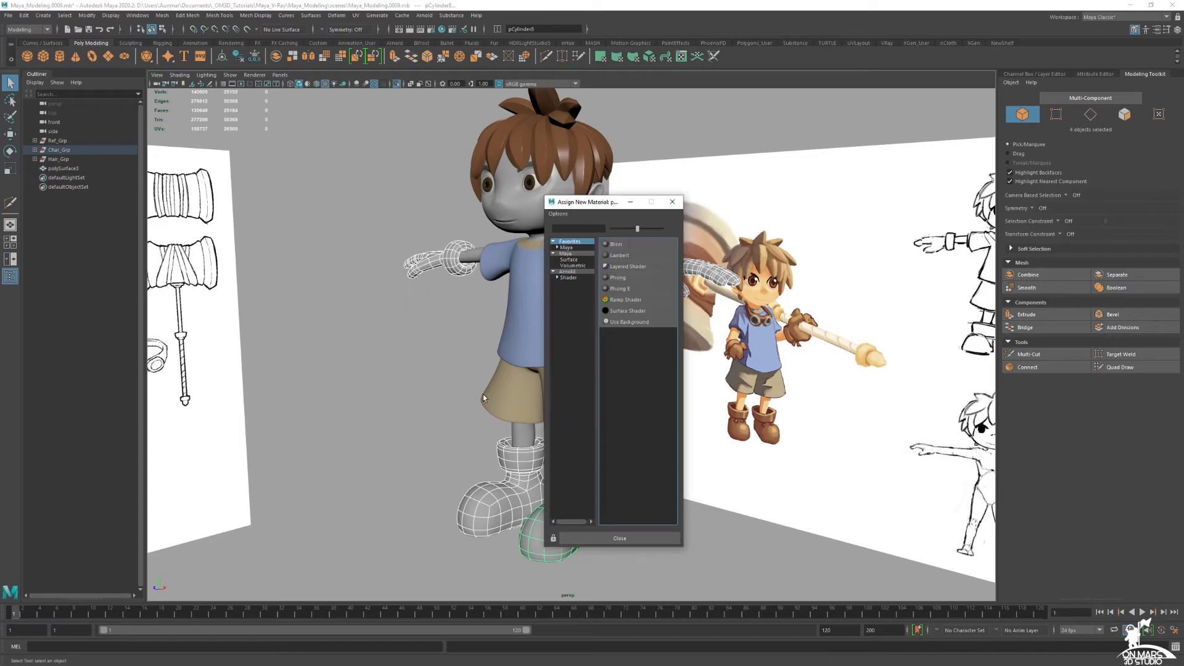
click(618, 278)
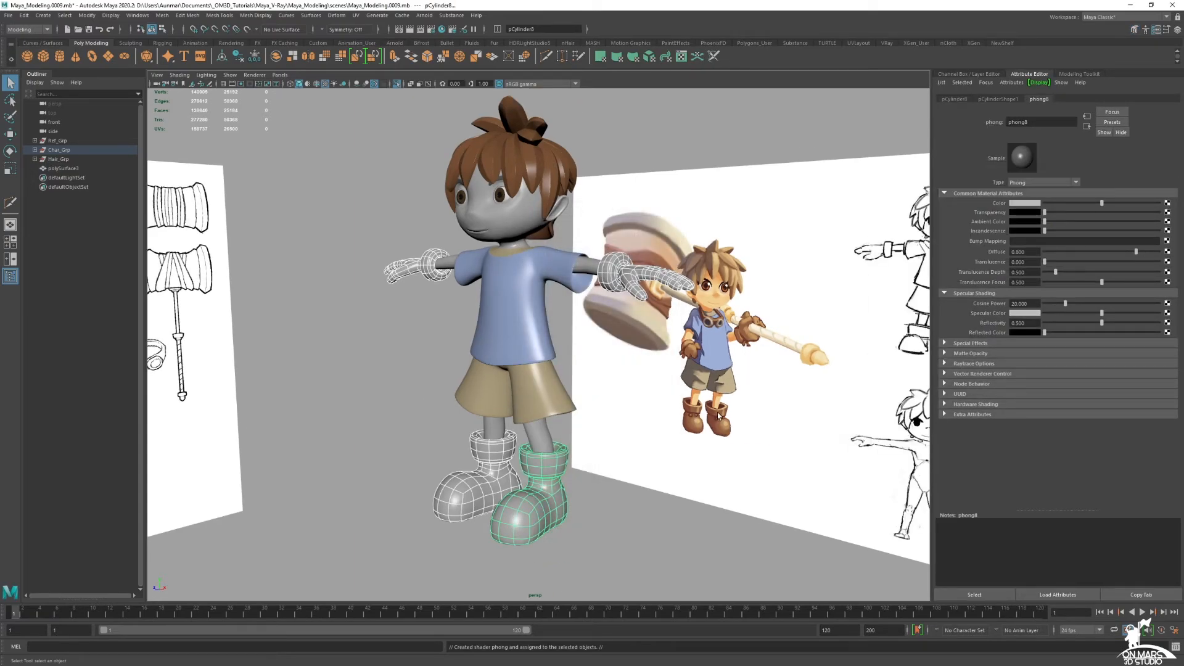
Set the new material's color to the brown sampled from the reference character's boots and darken it slightly.
click(1031, 204)
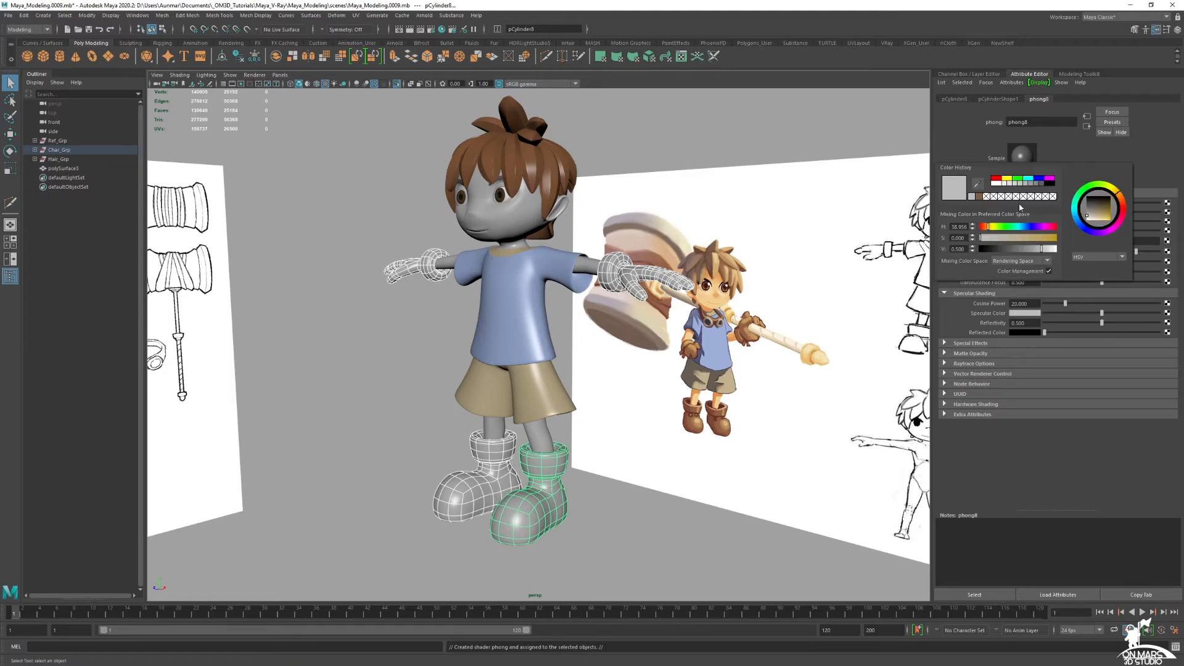
click(981, 185)
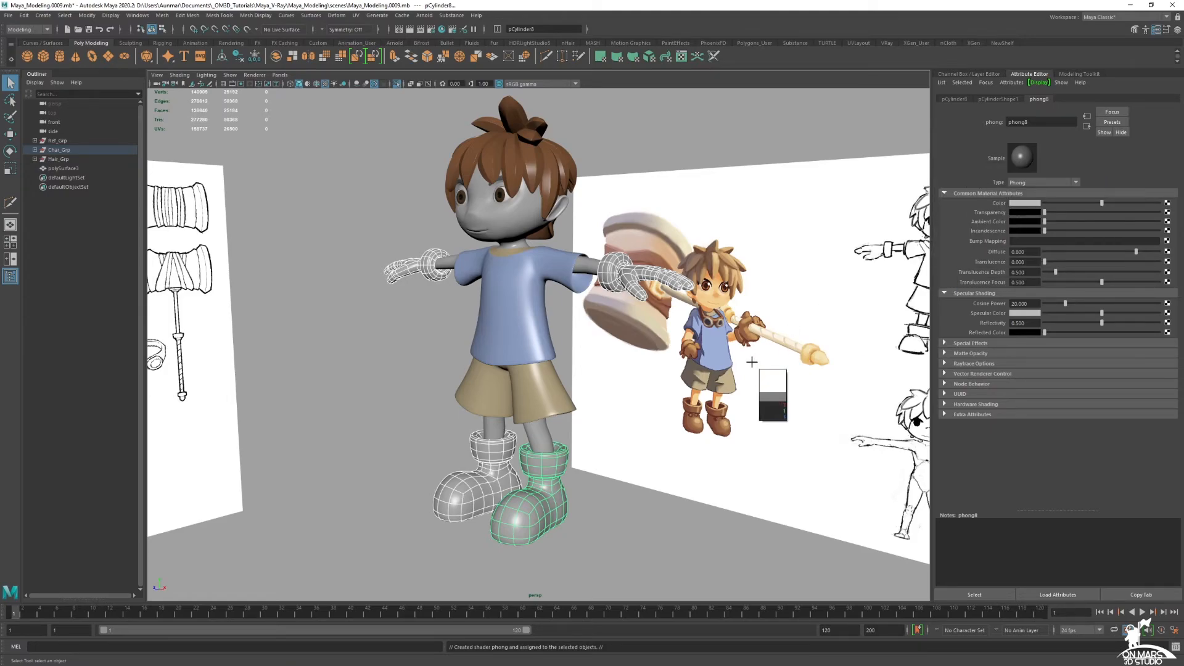
click(724, 429)
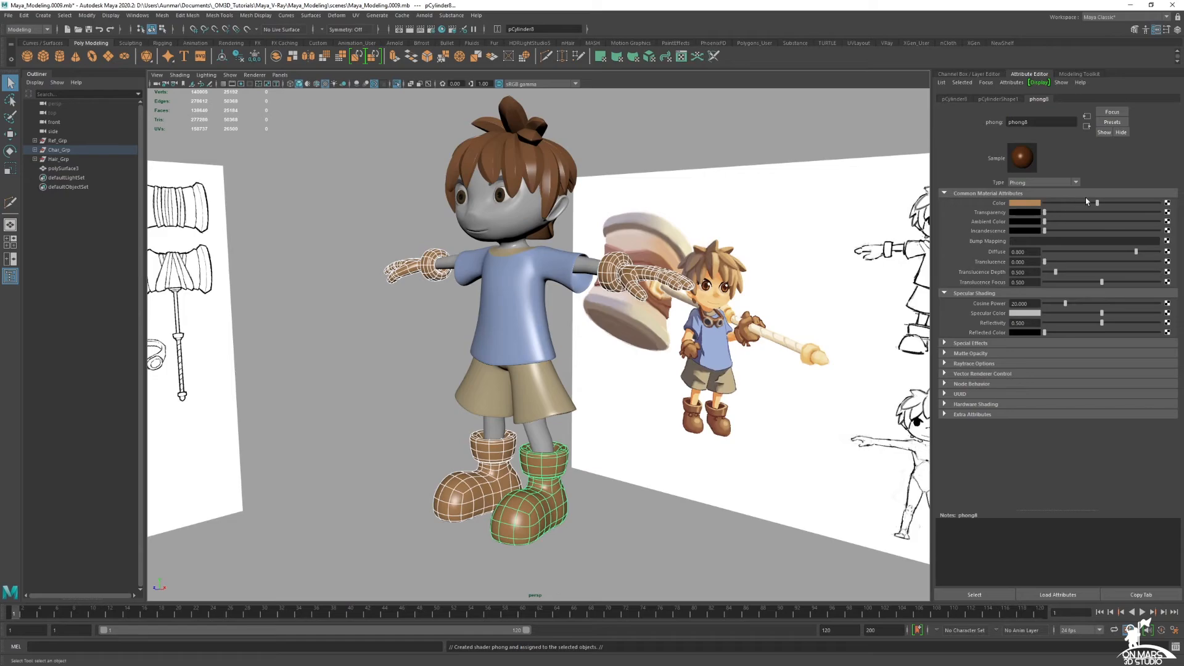
drag(1092, 206, 1079, 207)
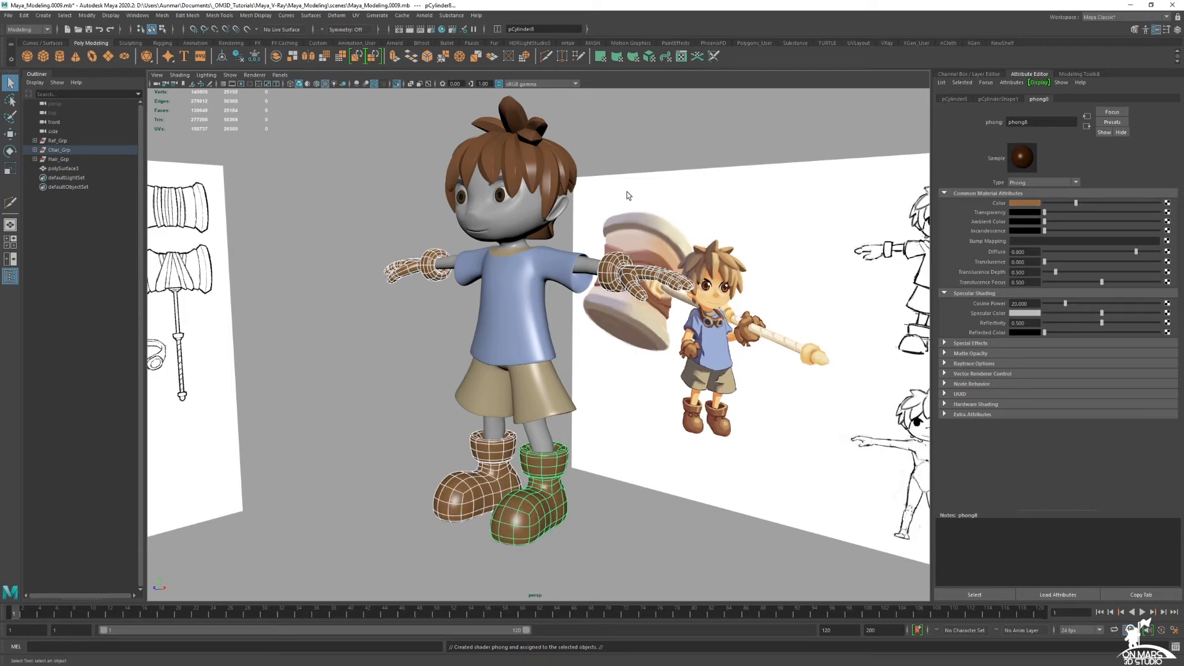
click(658, 161)
alt+drag(657, 160, 539, 201)
mouse_move(487, 230)
alt+mouse_down()
mouse_move(534, 249)
mouse_move(577, 245)
mouse_move(580, 261)
mouse_move(610, 272)
alt+mouse_up()
Assign a new Phong material to the character's body mesh, covering the head, arms and legs.
click(524, 197)
click(538, 216)
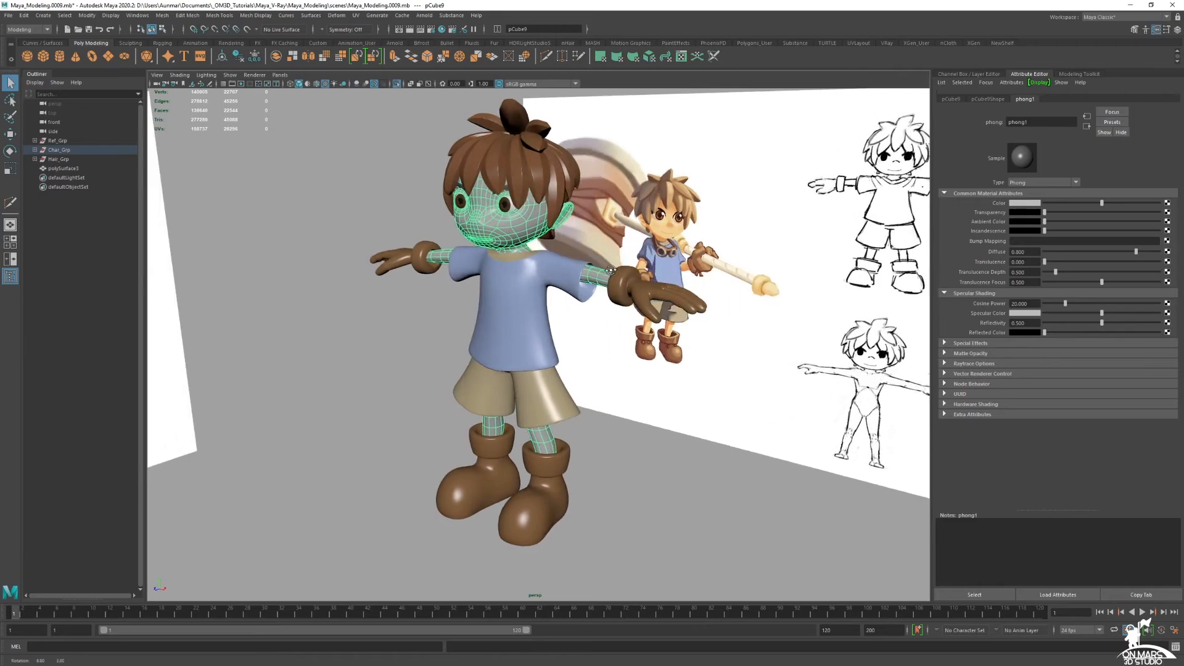
alt+right_drag(610, 272, 604, 303)
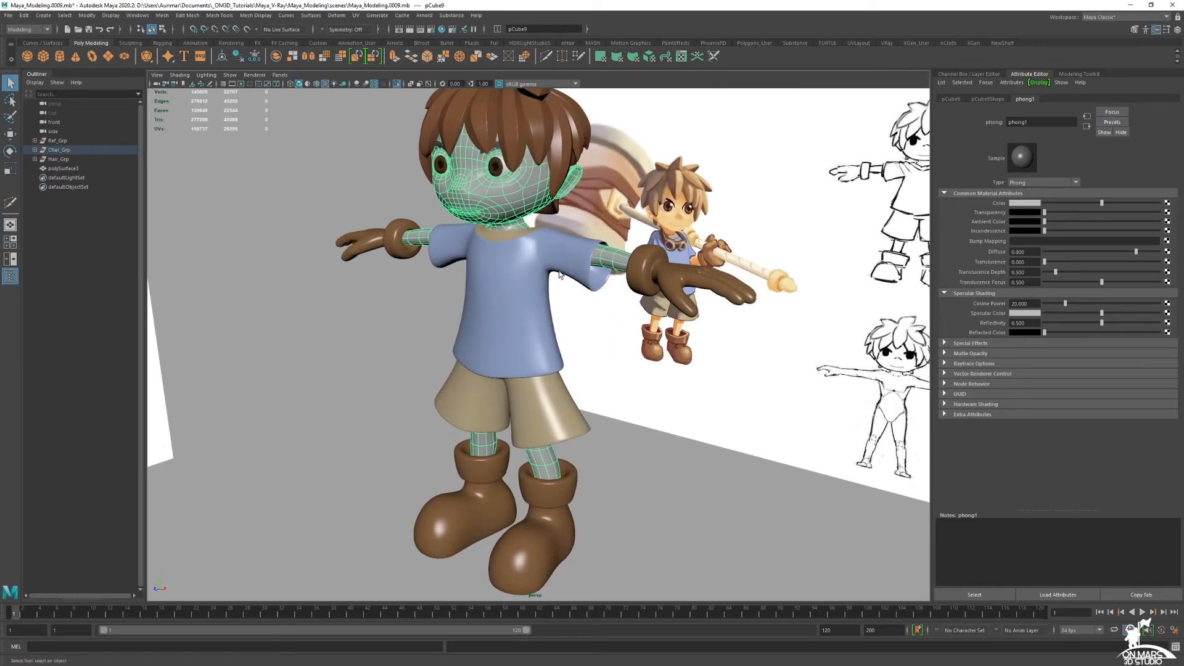
right_drag(493, 200, 507, 437)
click(635, 278)
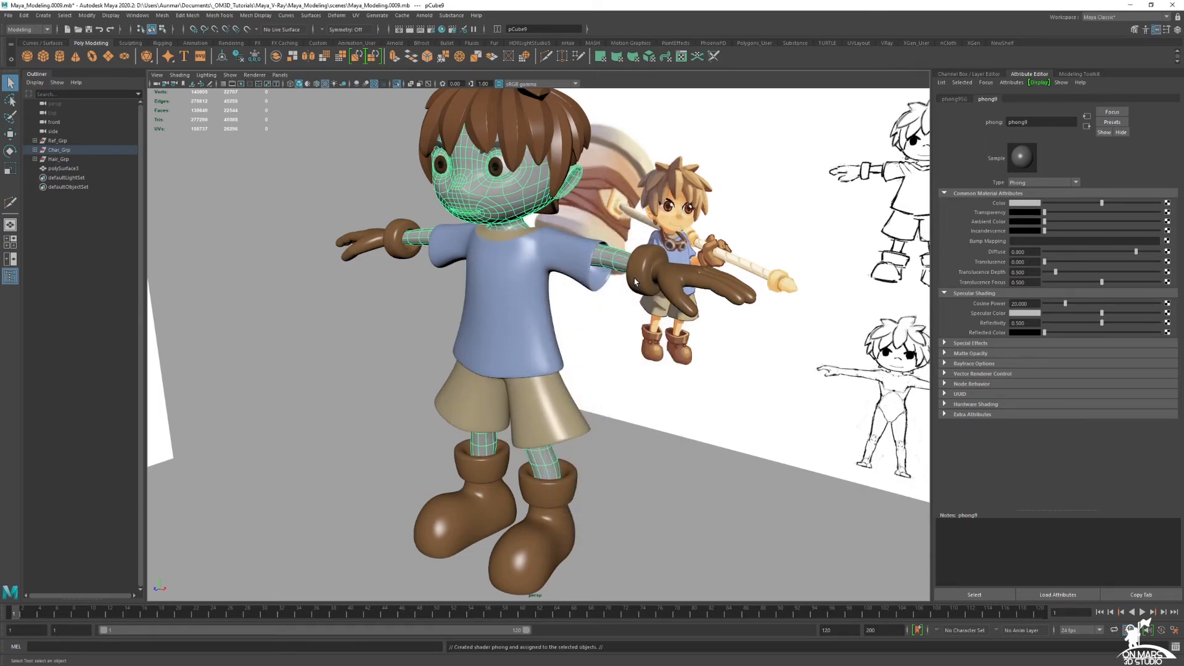
Set the body material's color to the skin tone sampled from the reference character's face and clear the selection.
click(1036, 204)
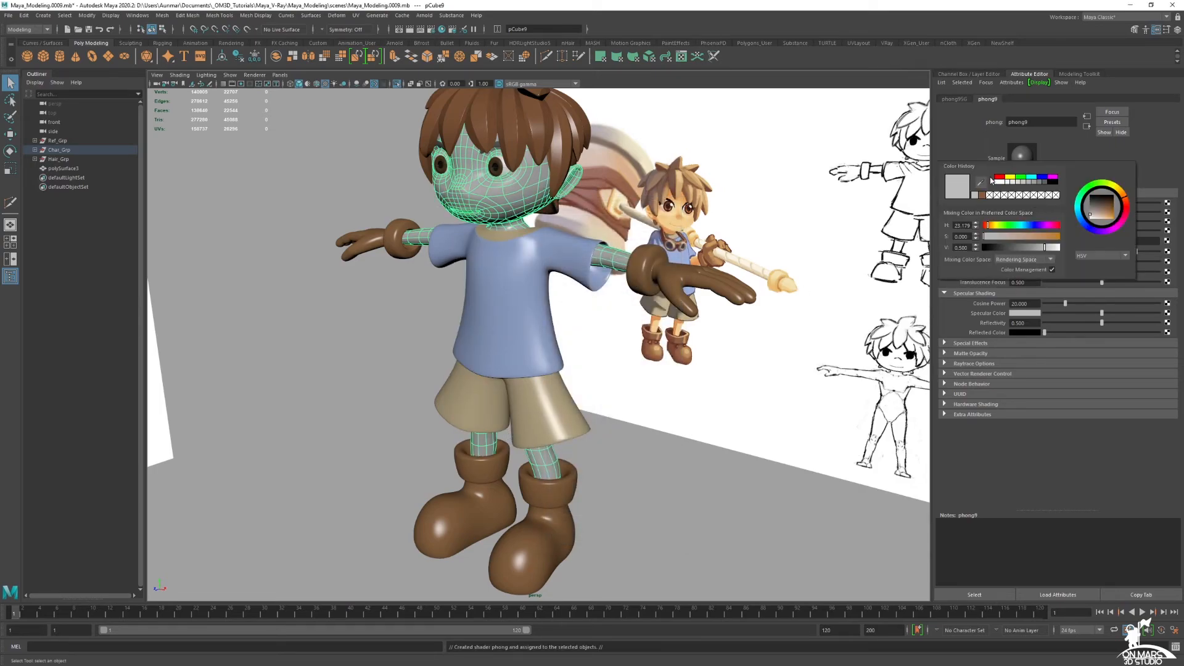
click(980, 184)
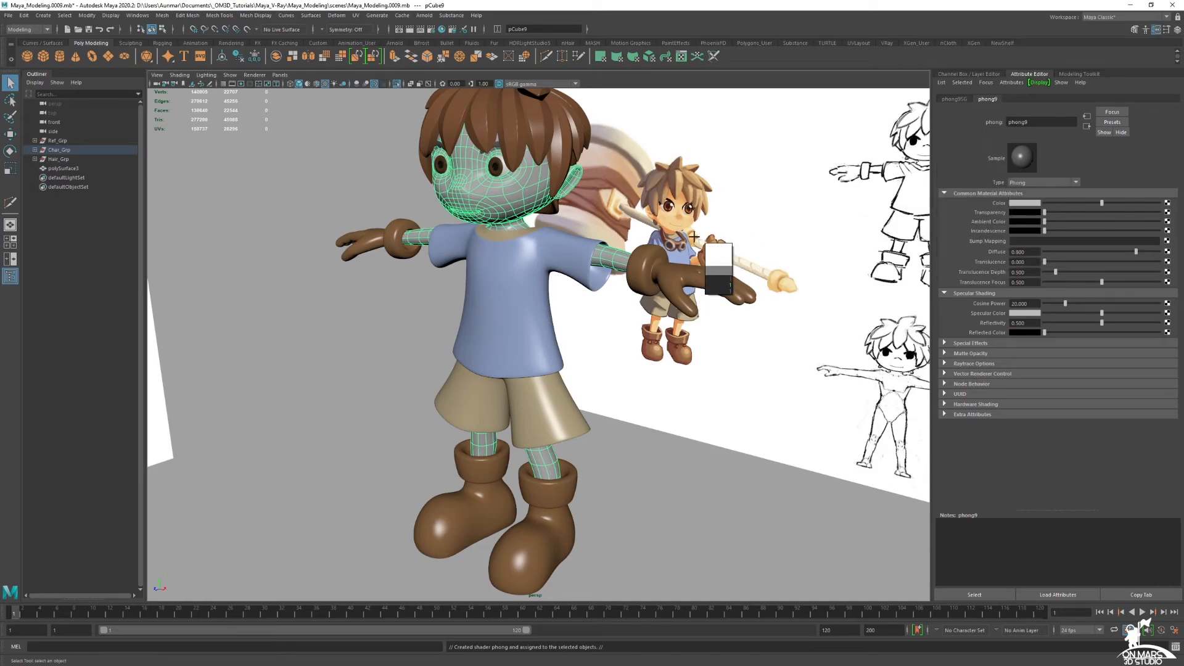
click(668, 221)
alt+drag(655, 505, 668, 497)
click(668, 497)
alt+drag(590, 470, 659, 383)
alt+right_drag(659, 383, 663, 383)
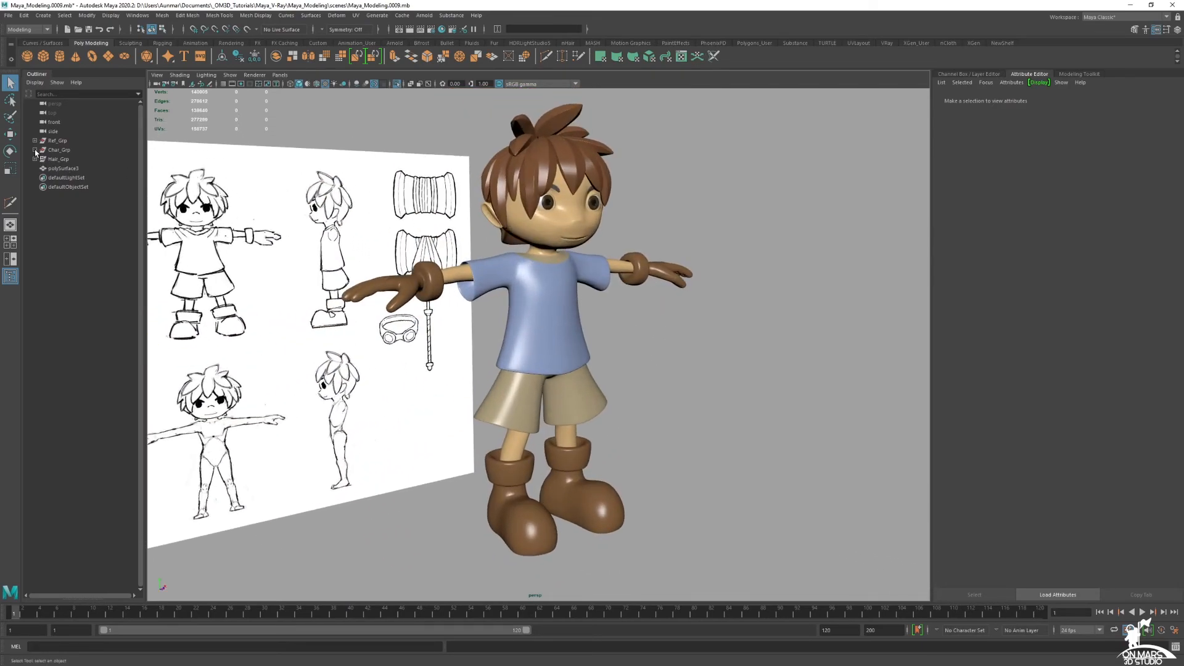
Group the shirt, shorts, both gloves and both boots together and name the group Clothing_Grp.
click(555, 327)
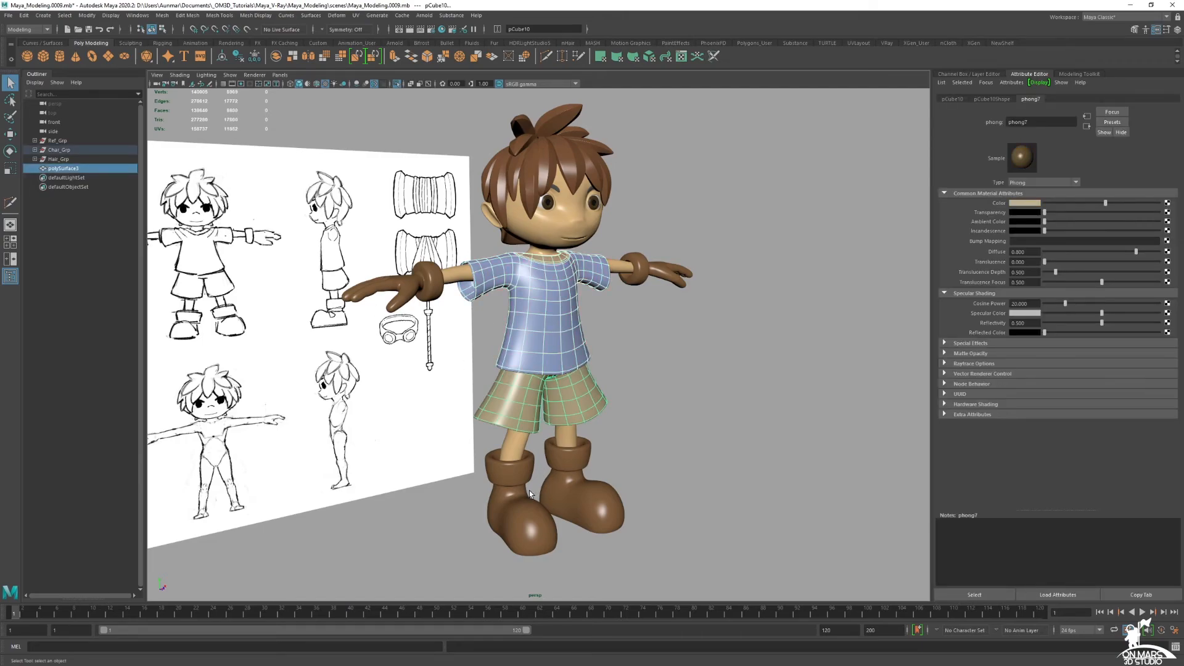
shift+click(530, 493)
shift+click(429, 289)
shift+click(659, 274)
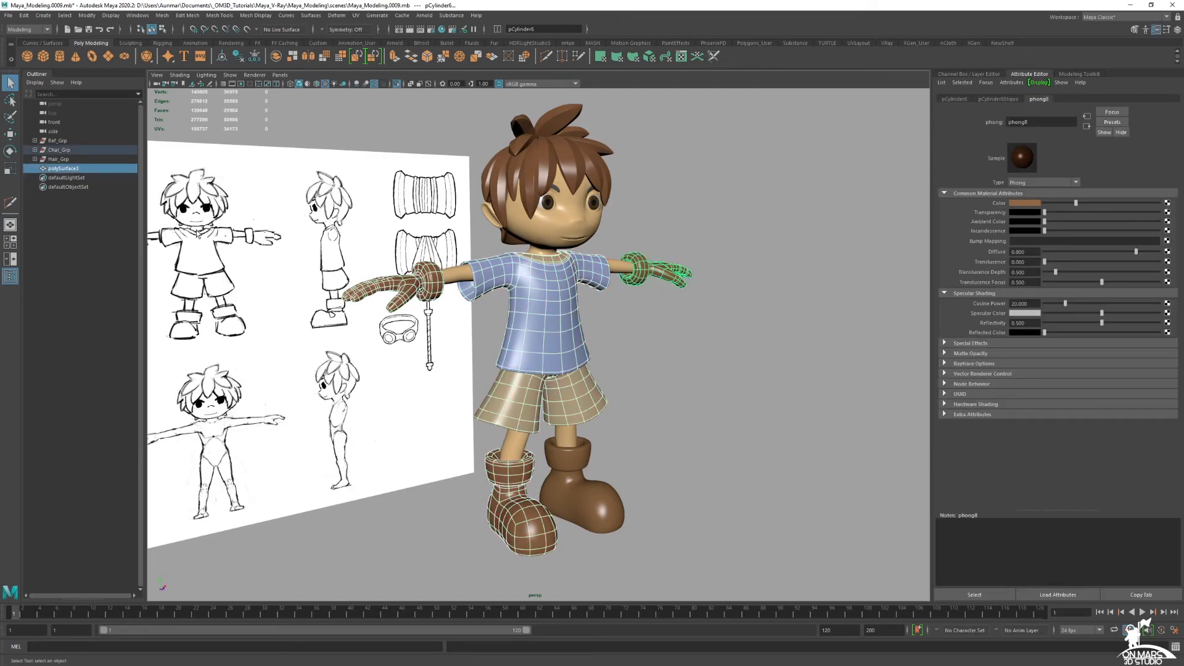
shift+click(587, 513)
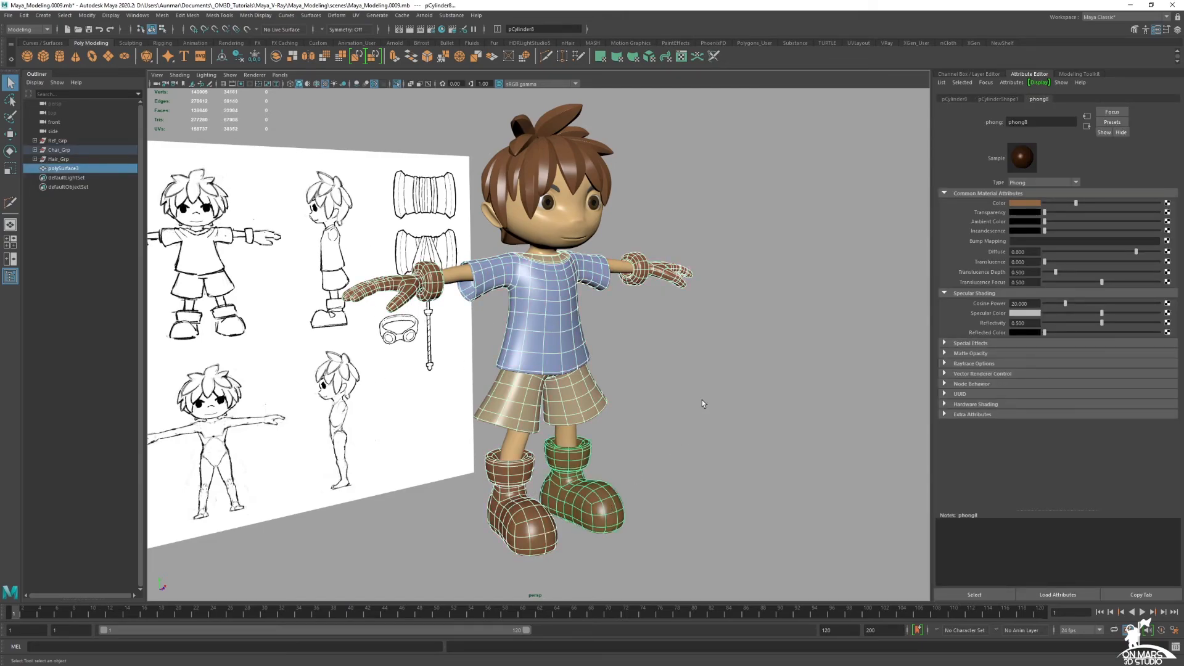
click(34, 150)
key(ctrl+g)
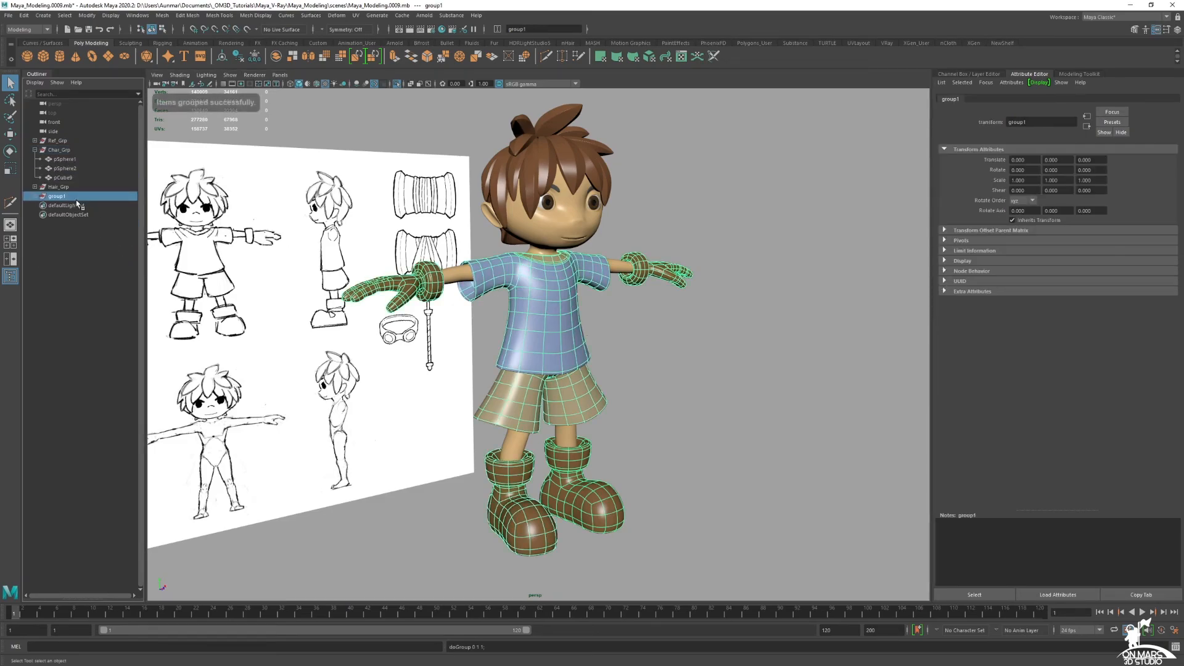
text(Clothing_Grp)
key(Return)
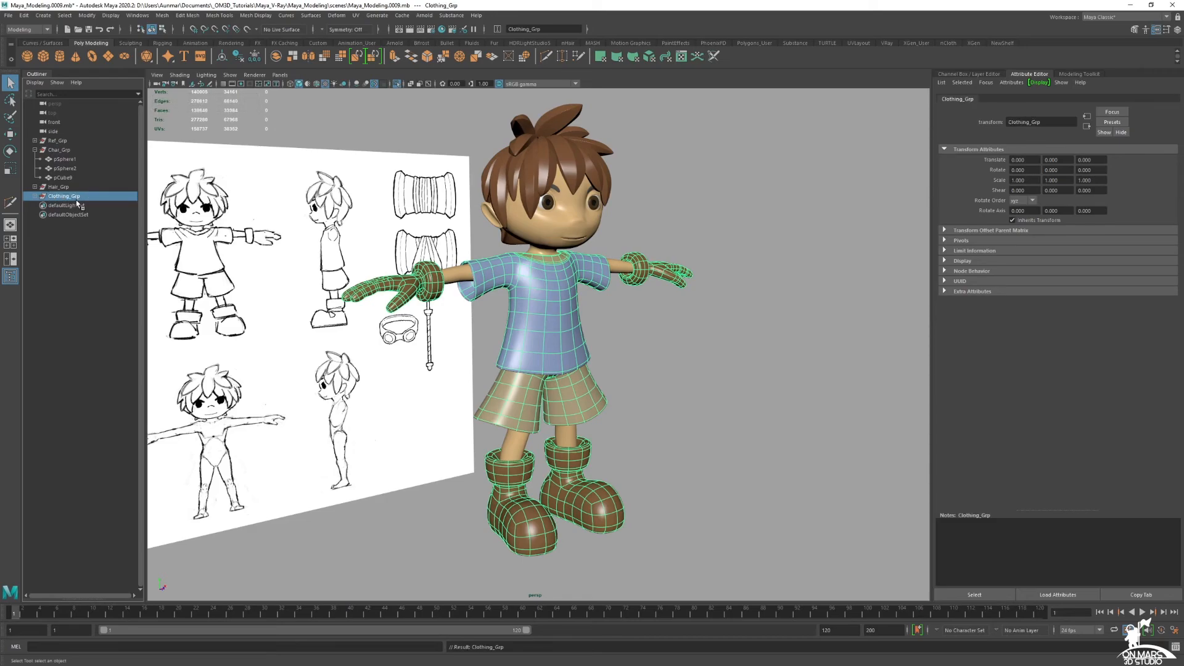
Collapse Char_Grp and select it to check which body parts it contains.
click(35, 150)
click(60, 150)
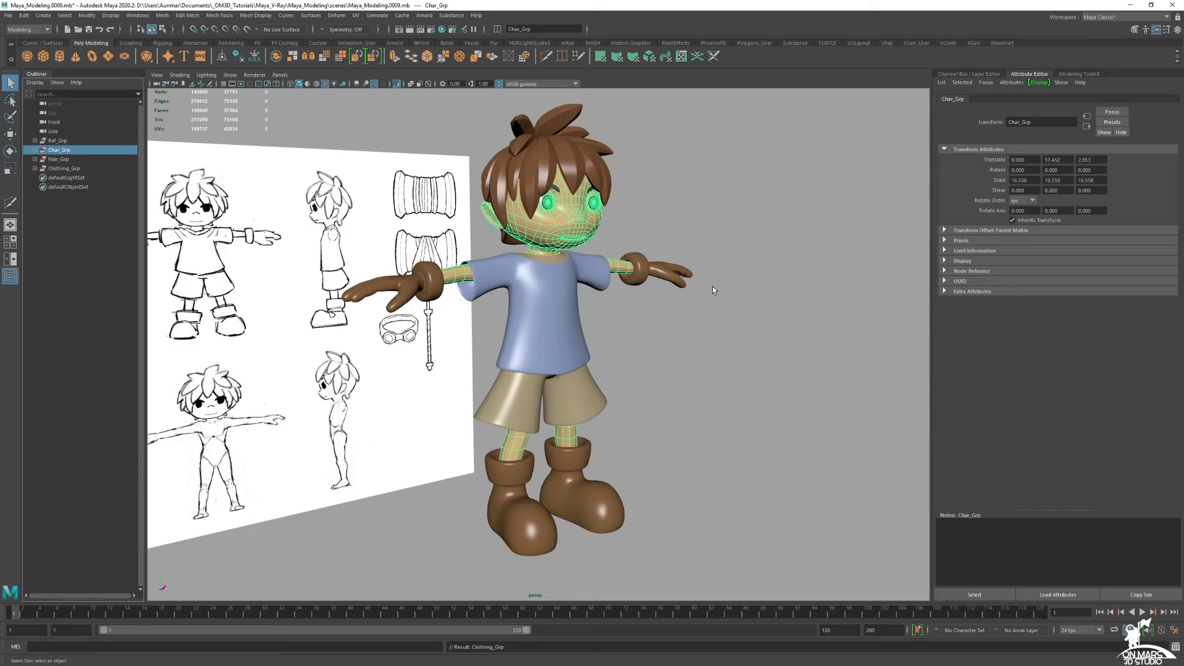
click(746, 301)
Try to freeze the transformations of all the character's body, hair and clothing meshes.
alt+drag(794, 364, 697, 372)
alt+drag(697, 349, 742, 315)
alt+right_drag(742, 316, 673, 314)
drag(728, 503, 313, 142)
alt+right_drag(620, 299, 662, 302)
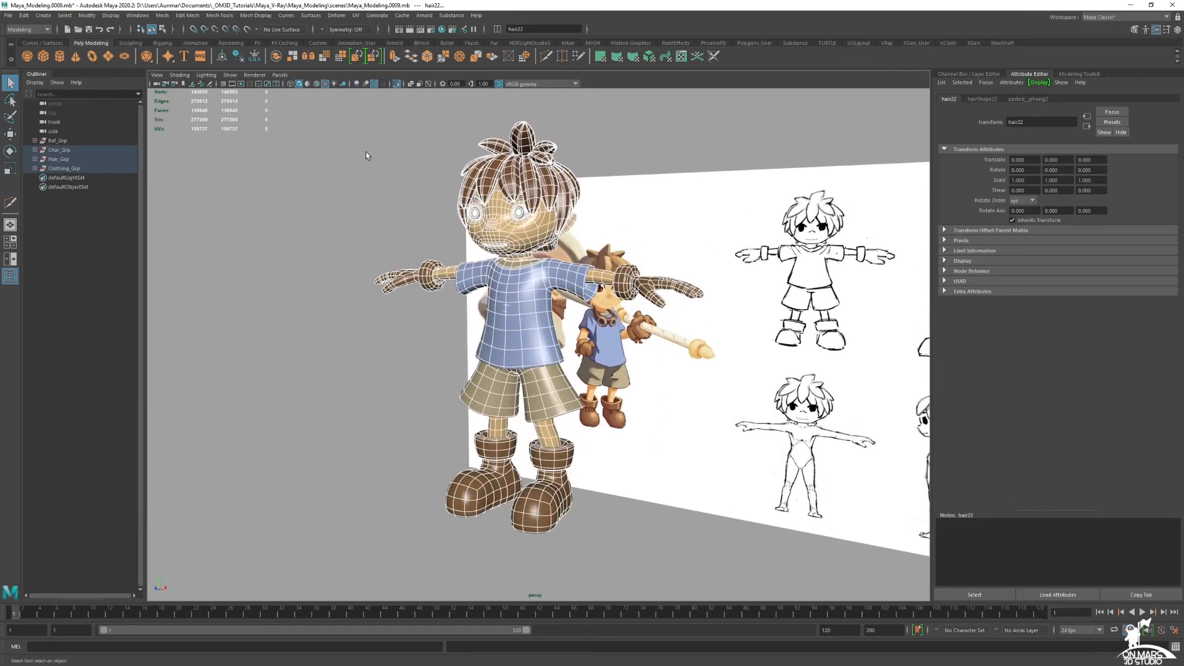
click(257, 61)
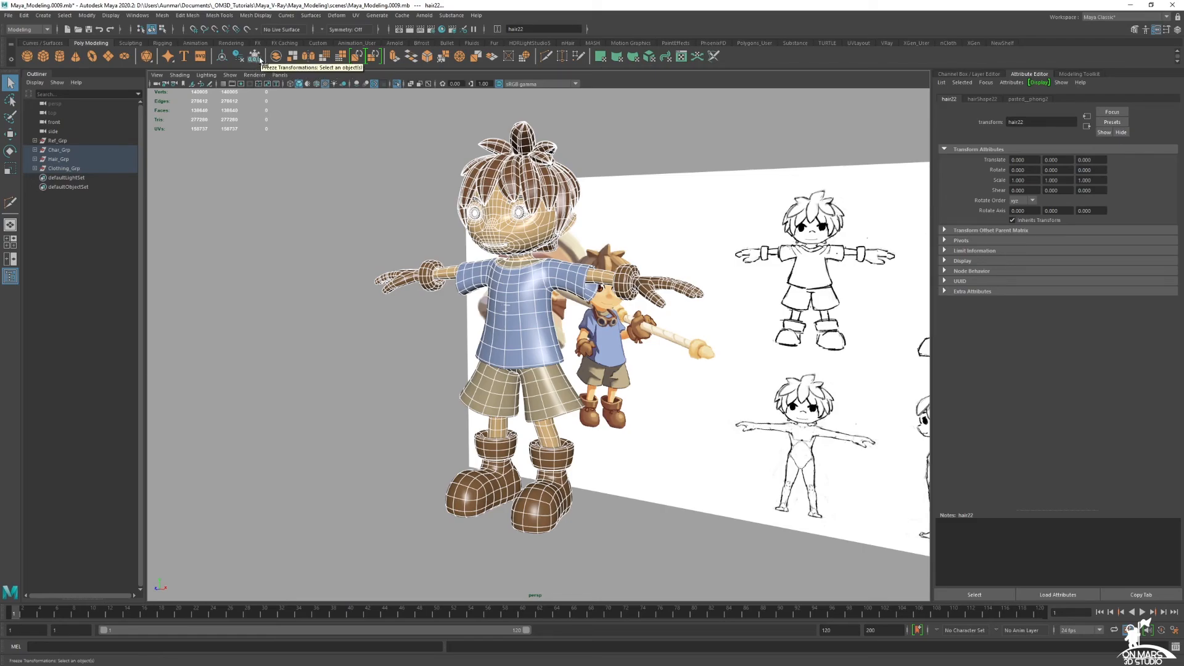
Examine the hair, face and clothing of the colored character from several angles against the reference.
alt+drag(407, 154, 464, 150)
alt+middle_drag(463, 150, 478, 210)
alt+right_drag(478, 210, 526, 210)
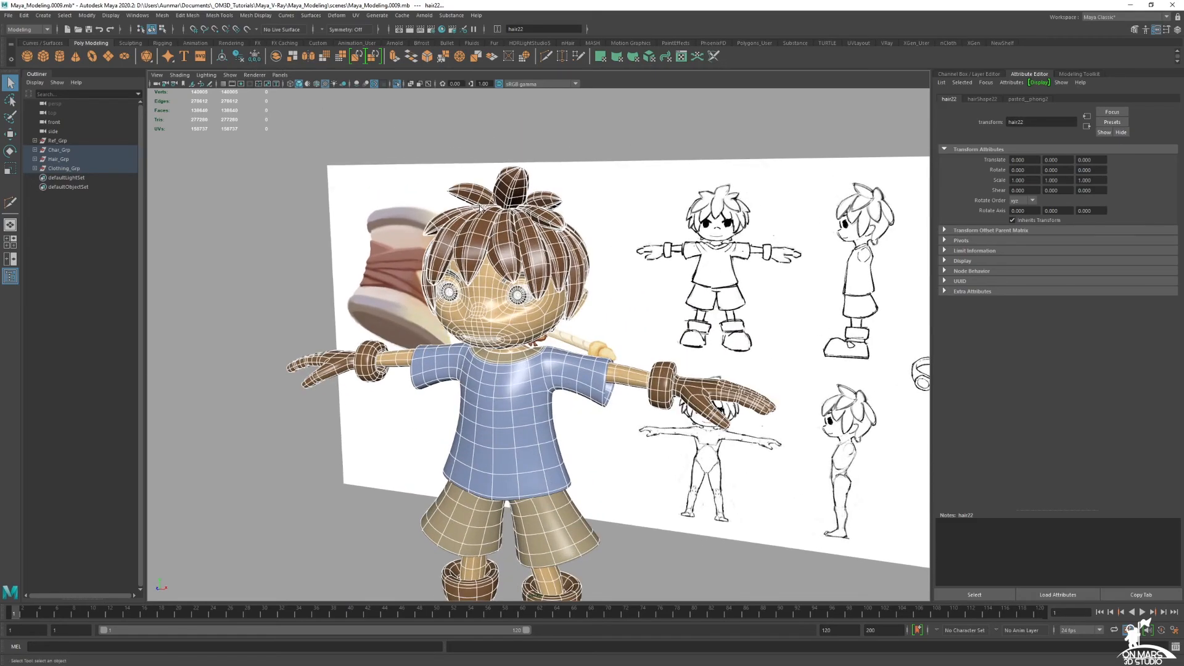
click(519, 206)
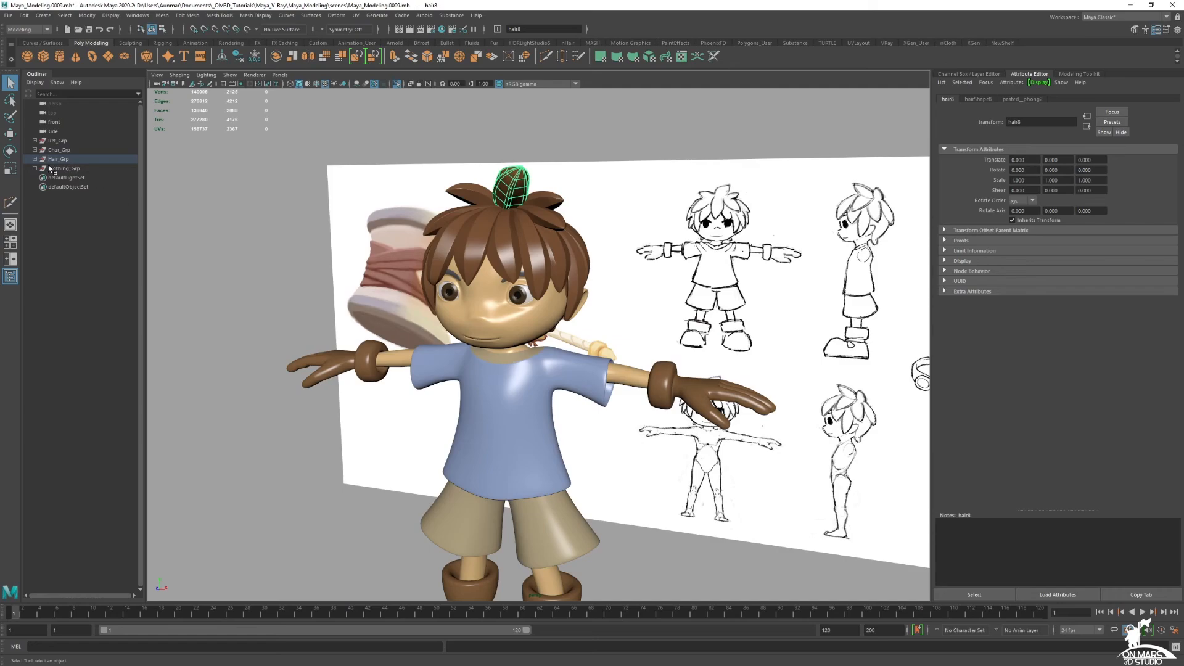
alt+drag(490, 233, 427, 231)
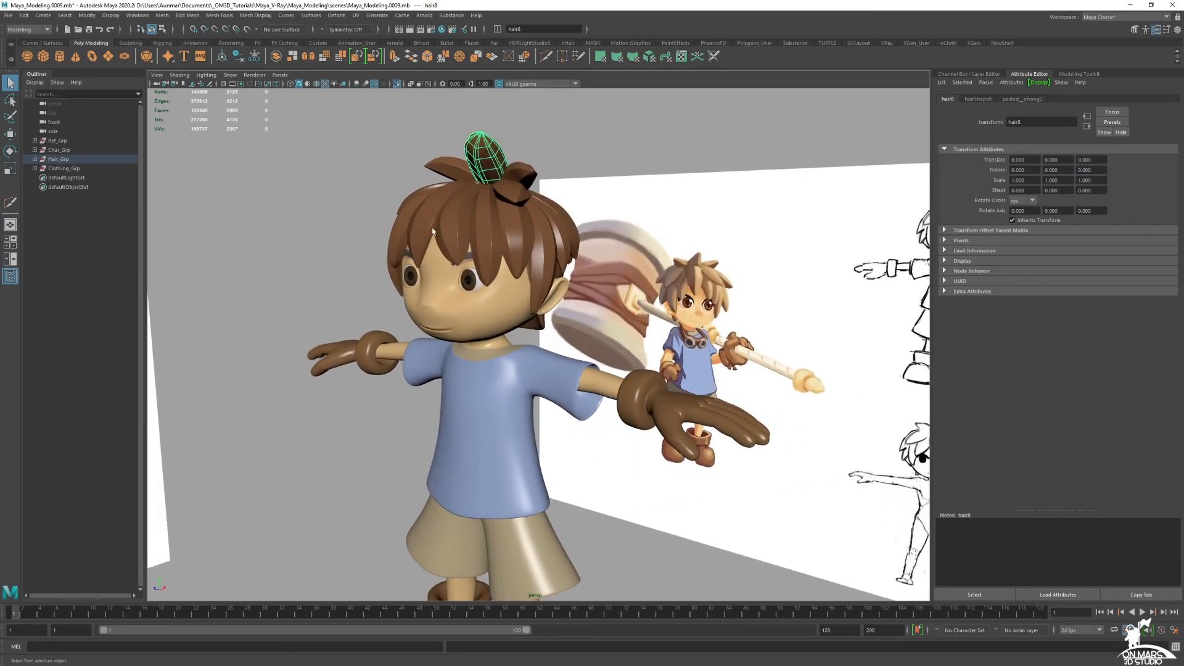
alt+right_drag(555, 228, 449, 236)
alt+drag(537, 314, 591, 345)
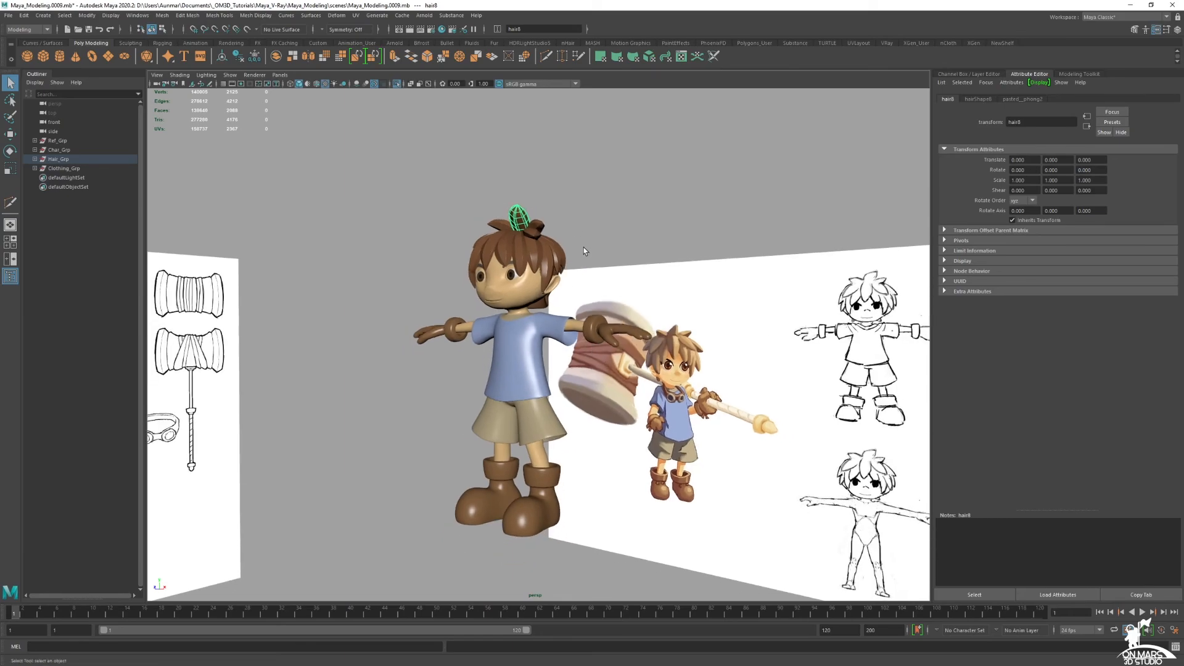
alt+drag(641, 389, 615, 326)
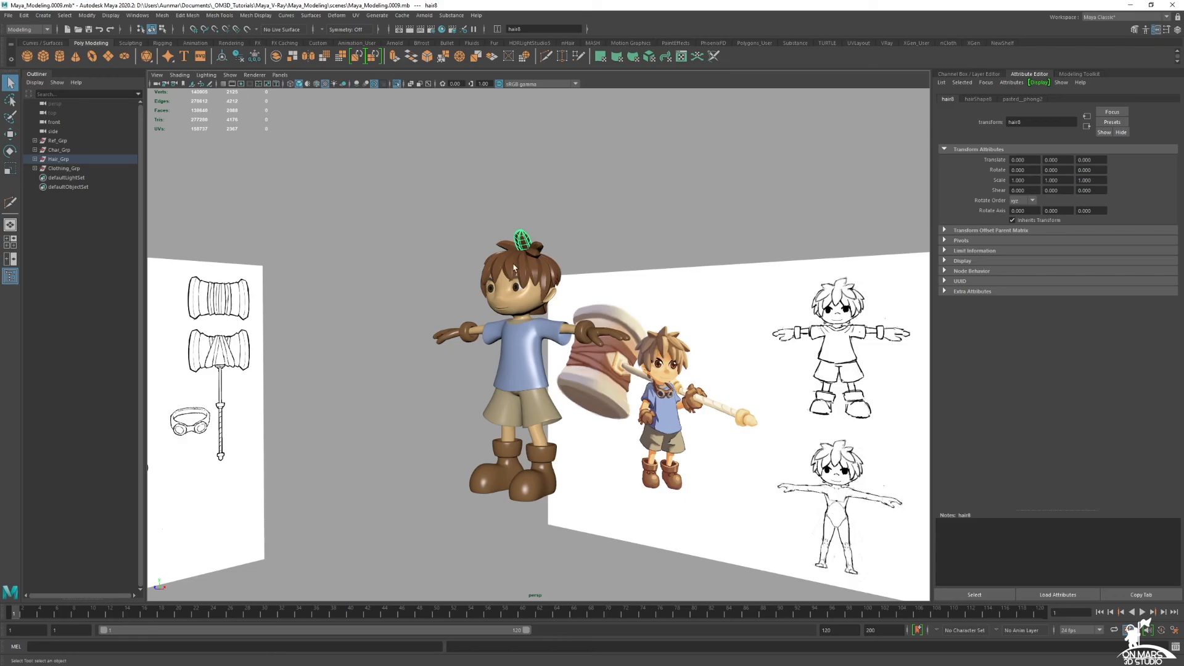
alt+drag(518, 268, 557, 327)
Select the whole character, freeze the transformations of all its meshes and clear the selection.
drag(672, 547, 534, 209)
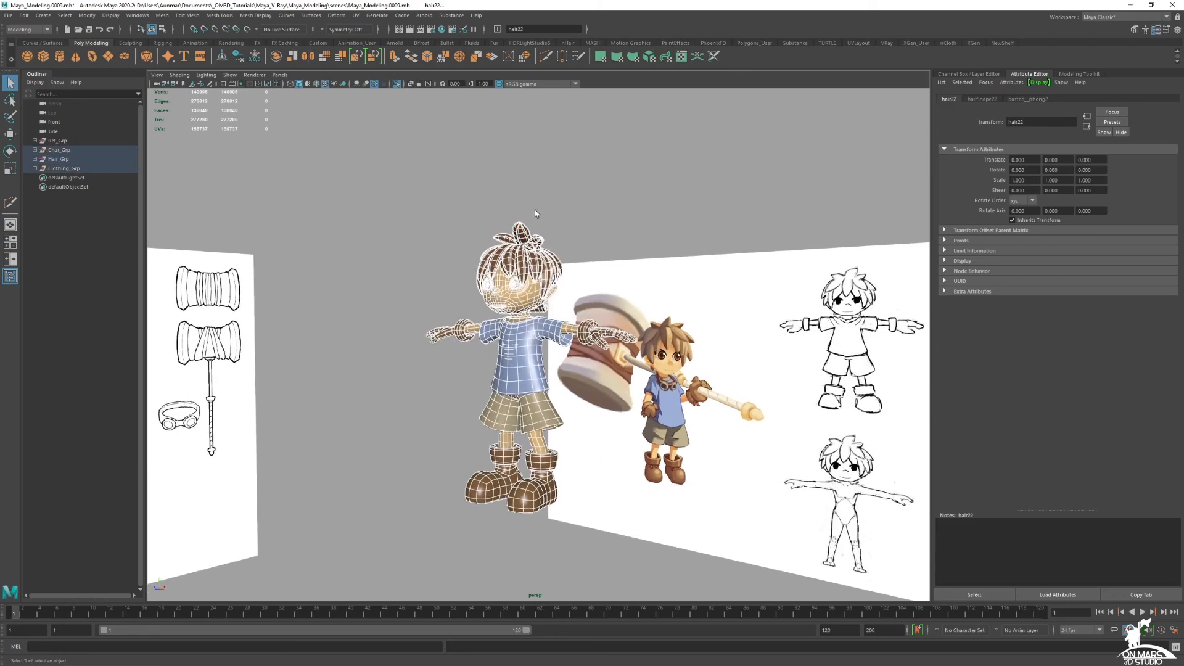
click(253, 59)
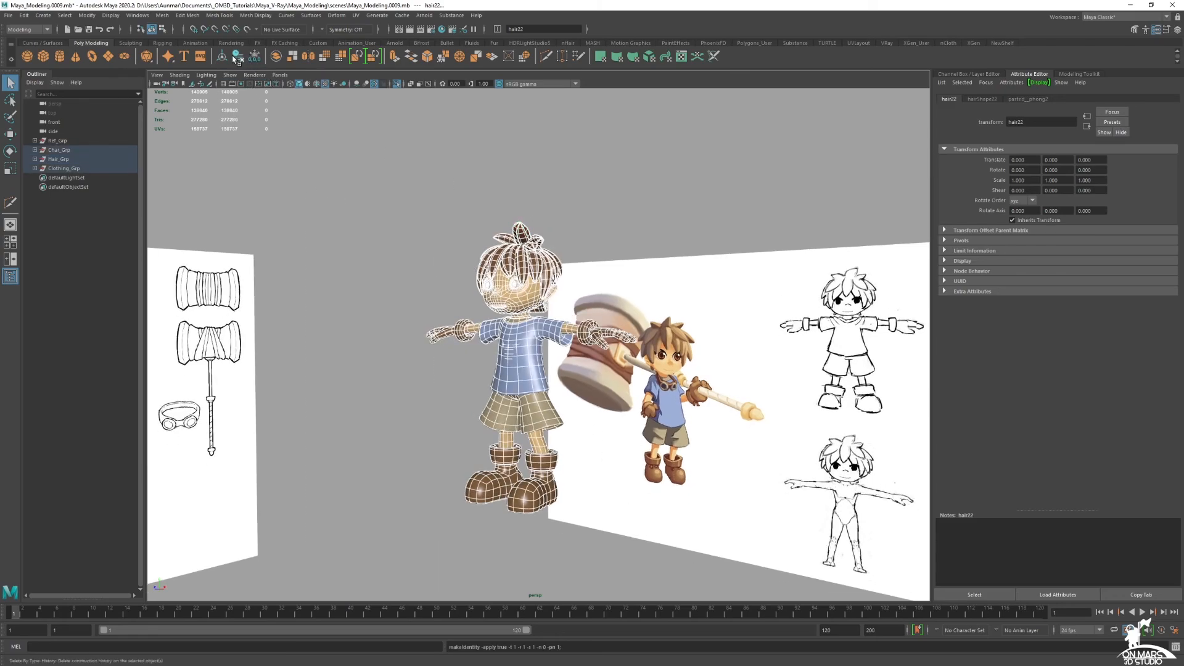
click(483, 212)
Review the finished character from several angles beside the color reference and the model sheets.
mouse_move(483, 212)
alt+mouse_down()
mouse_move(607, 310)
mouse_move(661, 452)
mouse_move(579, 375)
mouse_move(296, 369)
mouse_move(592, 373)
alt+mouse_up()
alt+right_drag(592, 373, 631, 361)
alt+drag(630, 361, 635, 365)
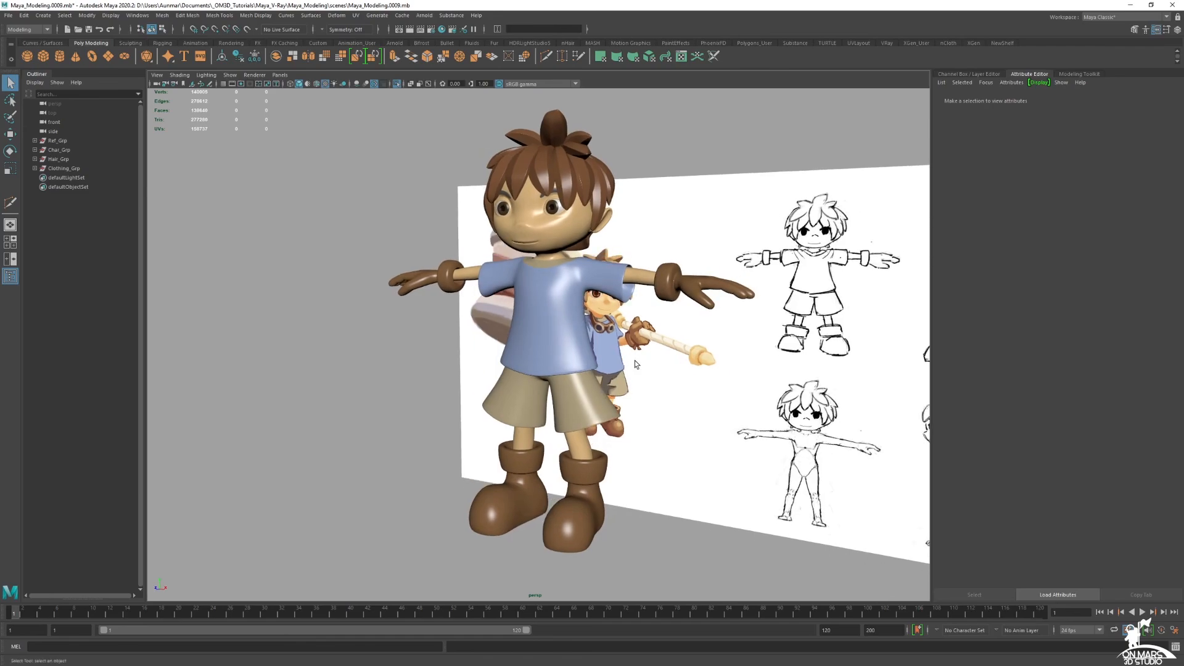
alt+drag(635, 360, 621, 349)
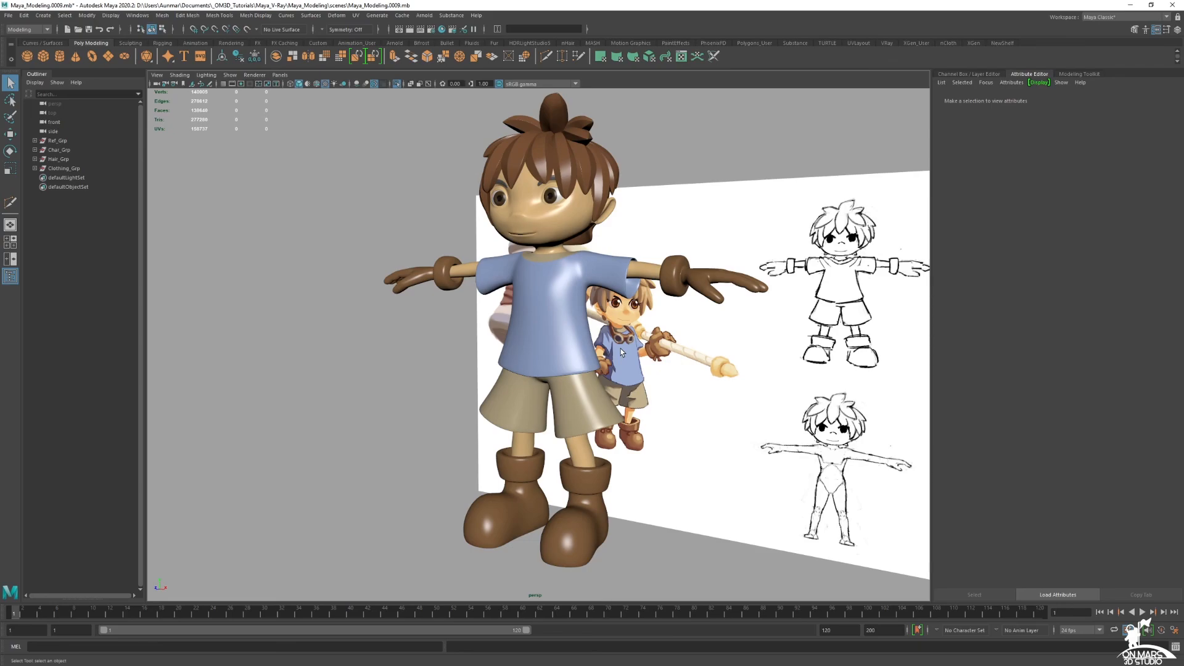
mouse_move(710, 372)
alt+mouse_down()
mouse_move(697, 363)
mouse_move(704, 352)
alt+mouse_up()
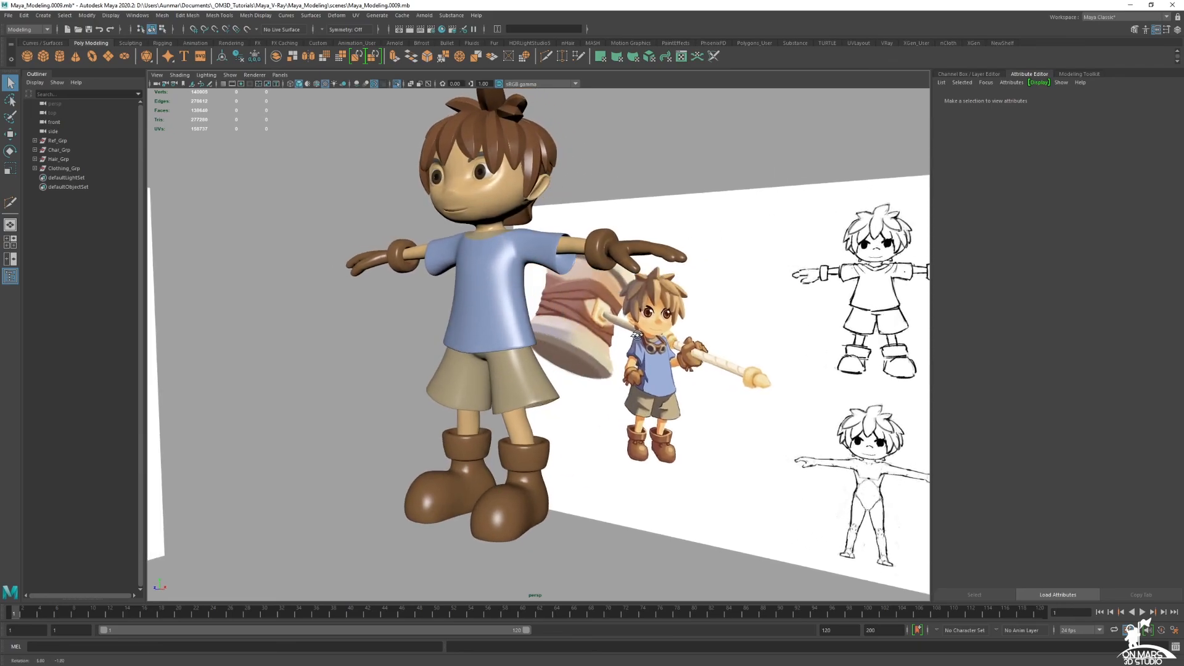
alt+drag(780, 377, 683, 338)
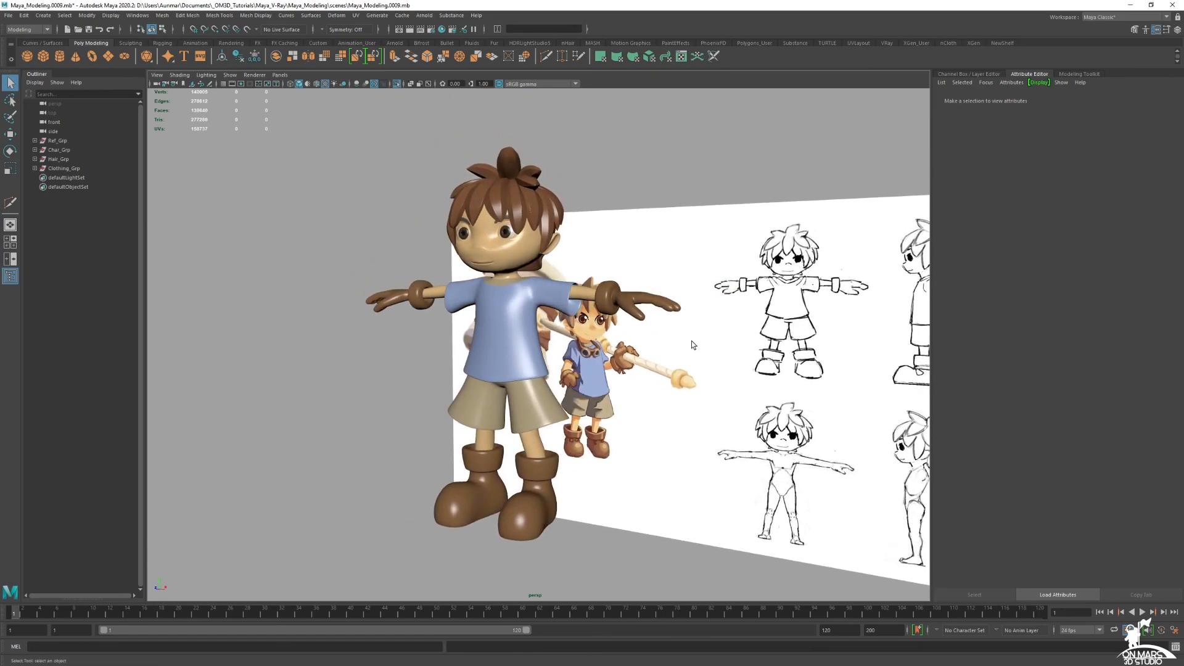
mouse_move(735, 379)
alt+mouse_down()
mouse_move(716, 381)
mouse_move(767, 378)
mouse_move(739, 381)
mouse_move(754, 347)
alt+mouse_up()
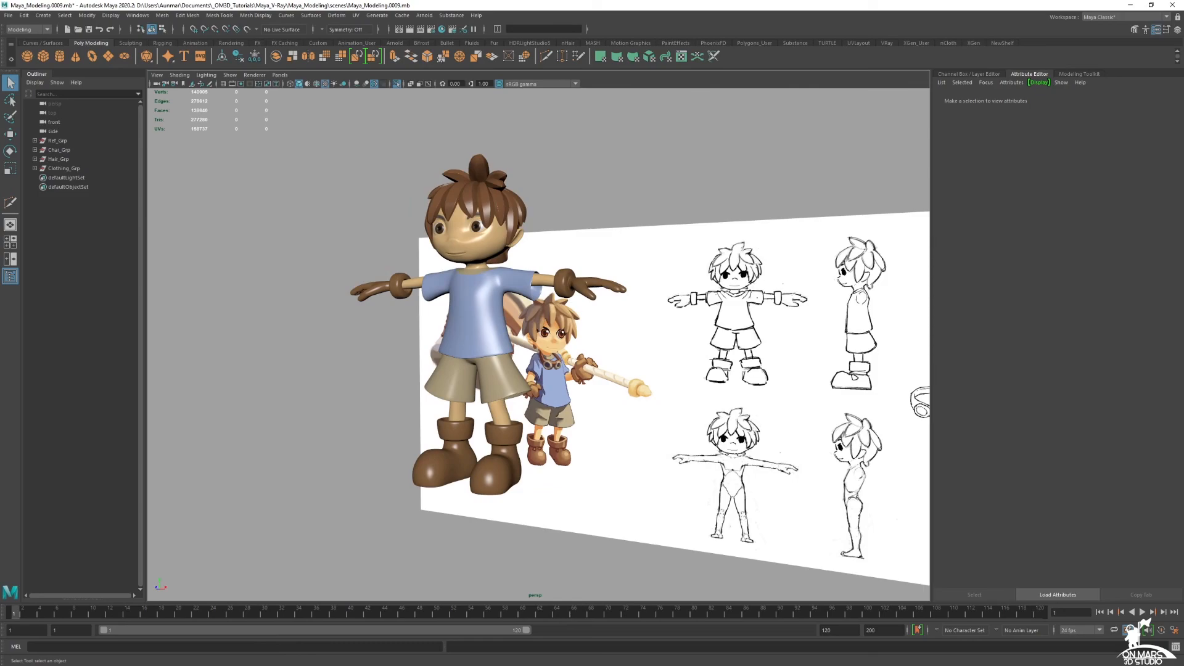